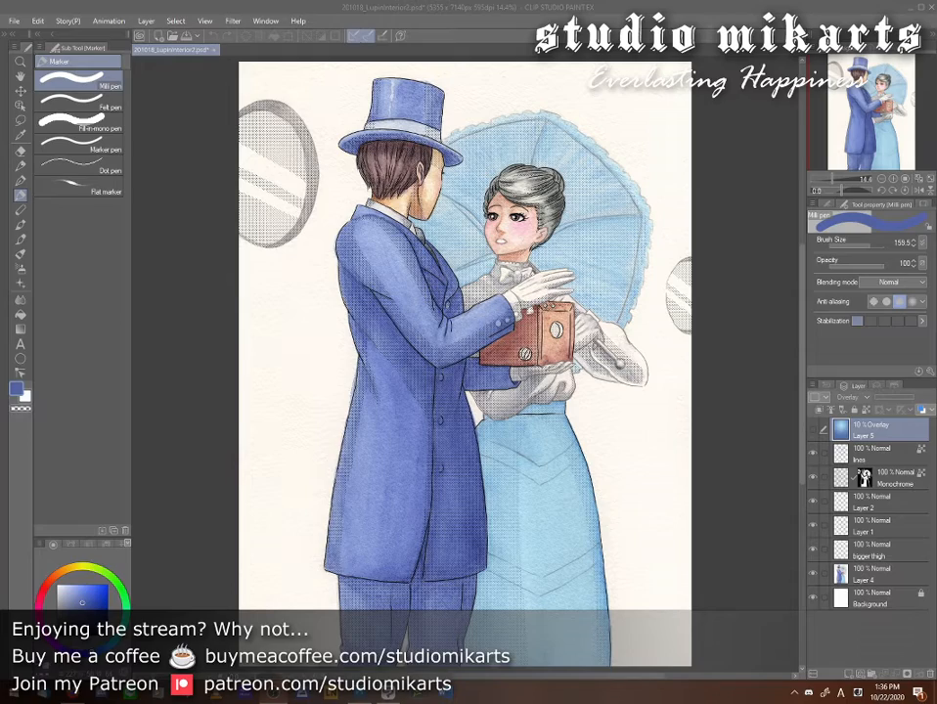
# - Examine the woman's head up close, comparing the artwork with the Monochrome screentone layer hidden and shown
pyautogui.click(896, 180)
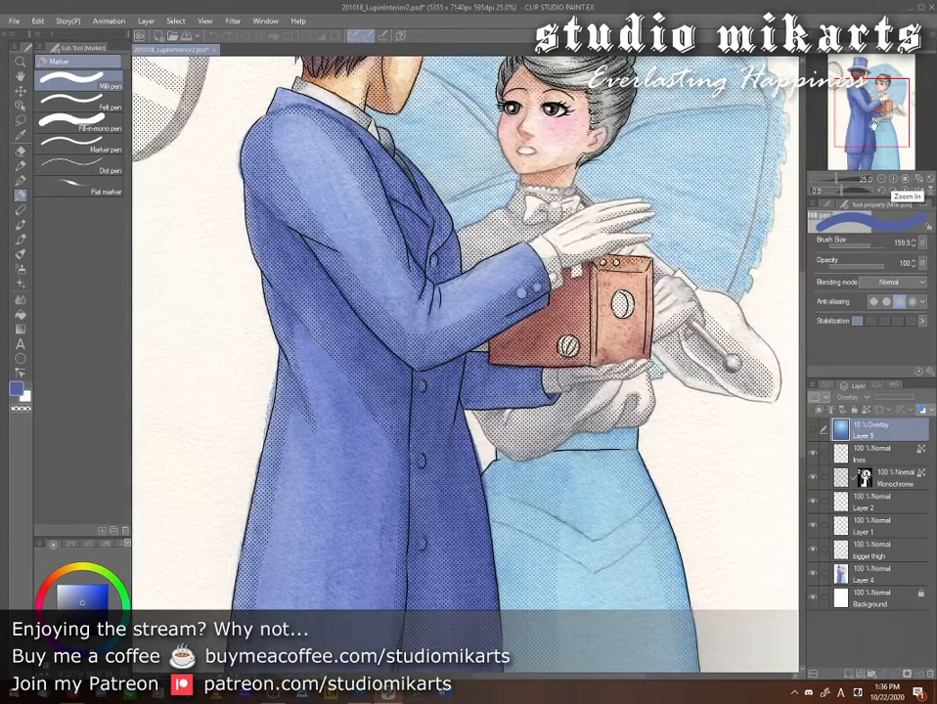
pyautogui.click(897, 180)
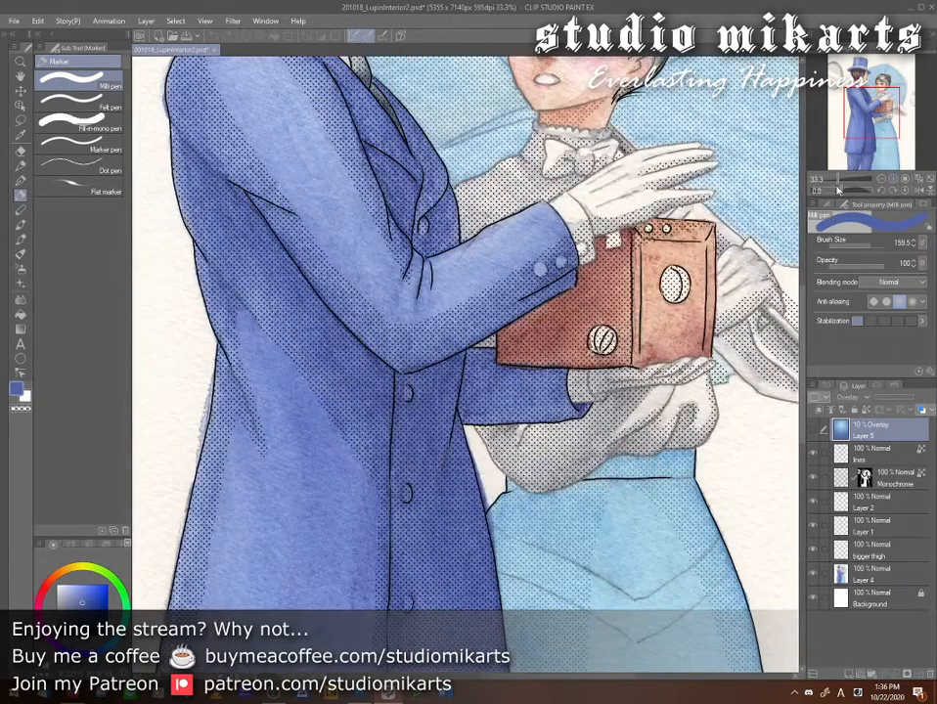
pyautogui.click(868, 110)
pyautogui.moveTo(868, 111); pyautogui.dragTo(861, 102)
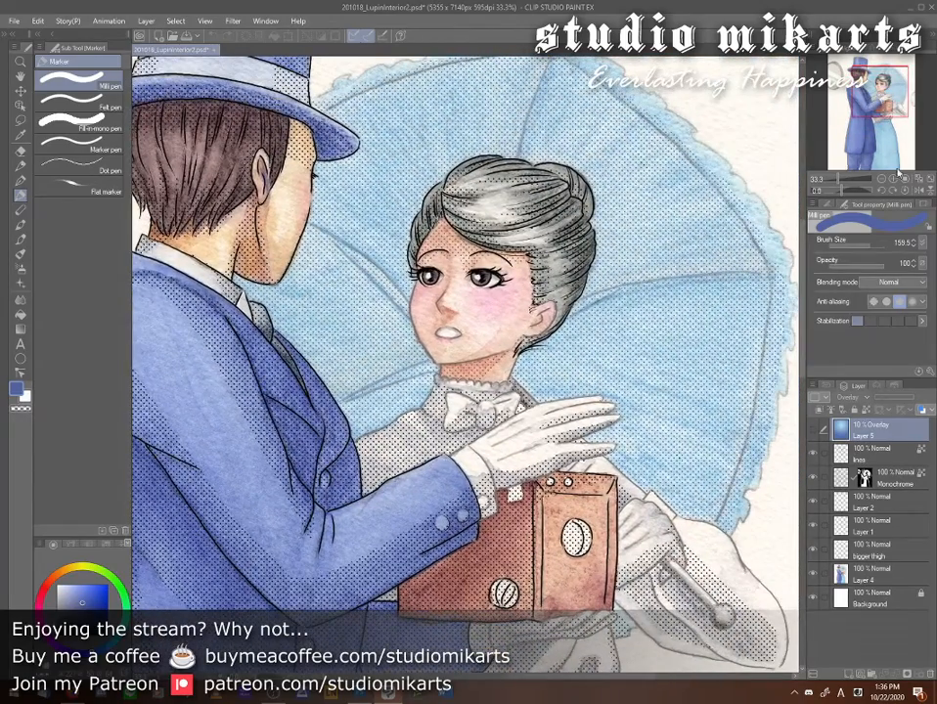
pyautogui.click(897, 180)
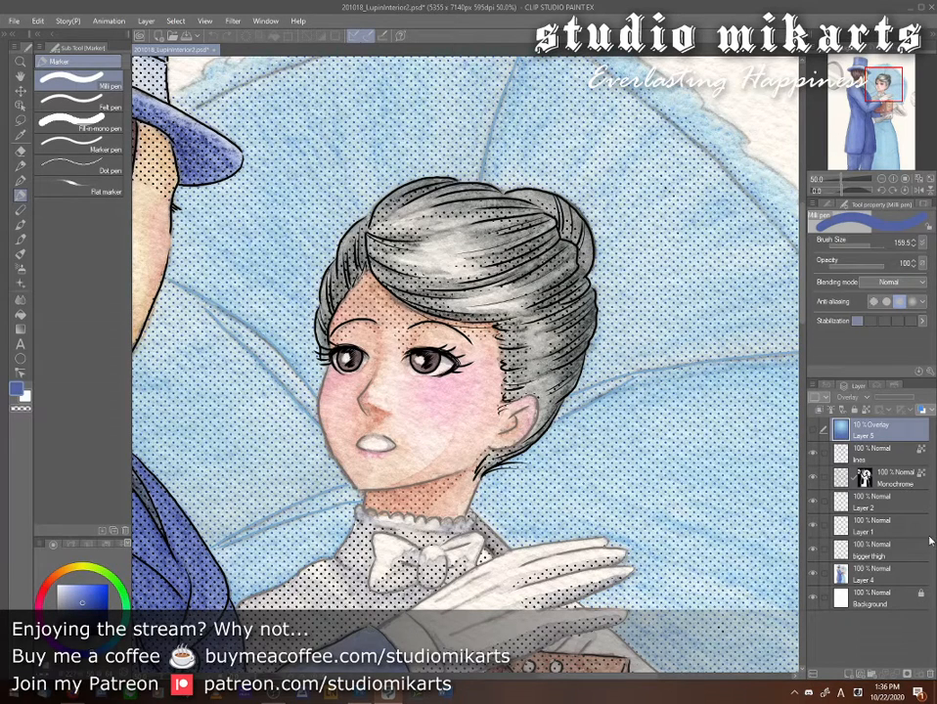
pyautogui.click(814, 476)
pyautogui.click(814, 476)
# - On the lines layer, recolour the black outlines of the woman's bun and upper hair dark grey with the Milli pen
pyautogui.click(871, 455)
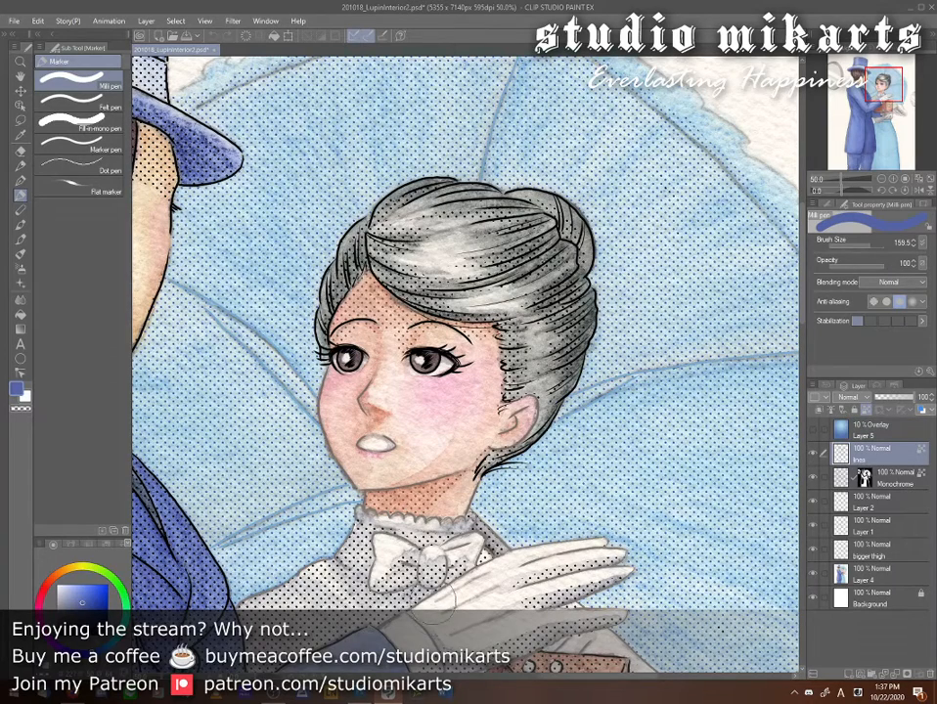
pyautogui.click(125, 603)
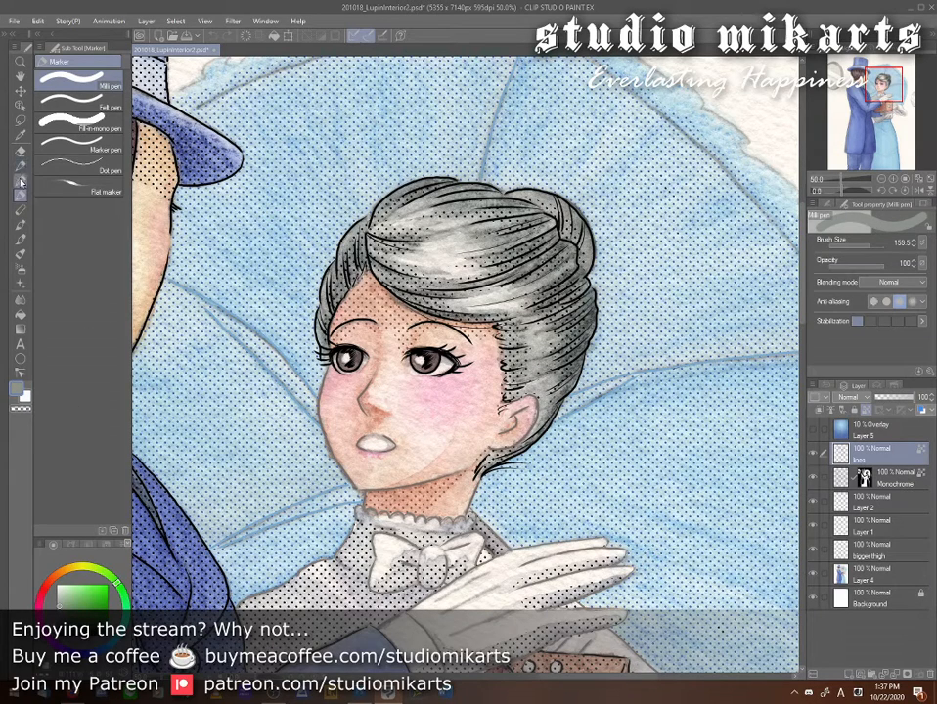
pyautogui.click(893, 179)
pyautogui.click(884, 82)
pyautogui.moveTo(883, 82); pyautogui.dragTo(884, 83)
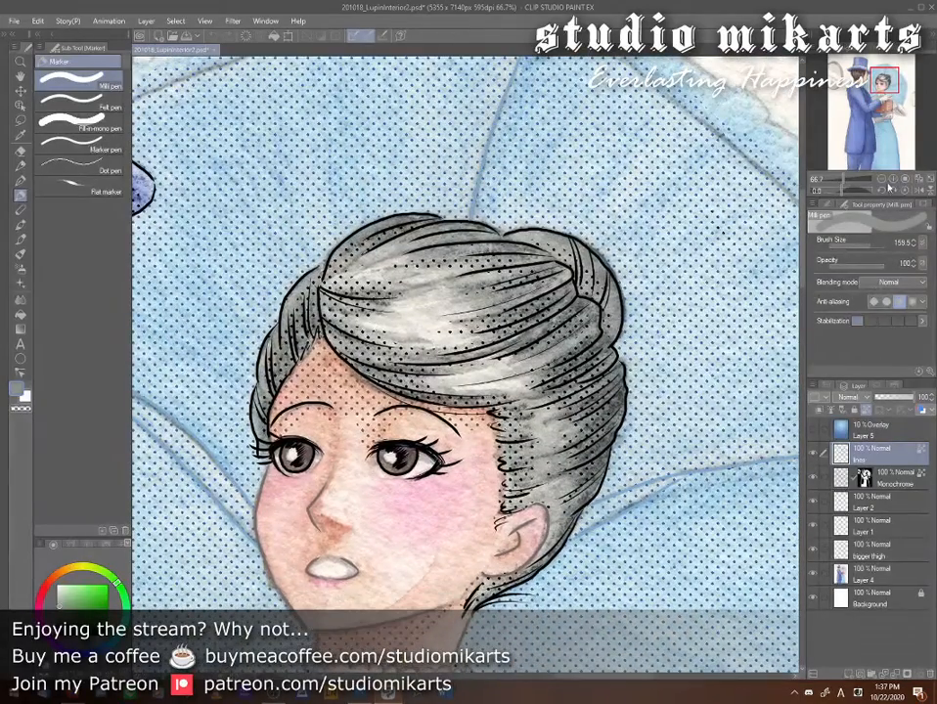
pyautogui.moveTo(529, 244)
pyautogui.mouseDown()
pyautogui.moveTo(577, 254)
pyautogui.moveTo(592, 349)
pyautogui.mouseUp()
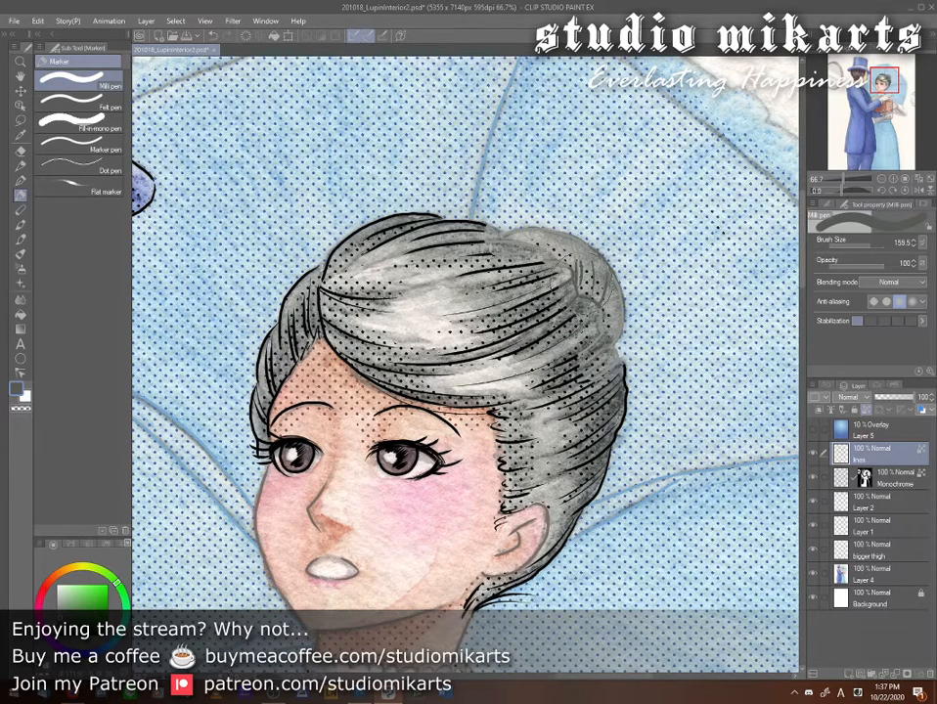
pyautogui.moveTo(548, 247); pyautogui.dragTo(518, 259)
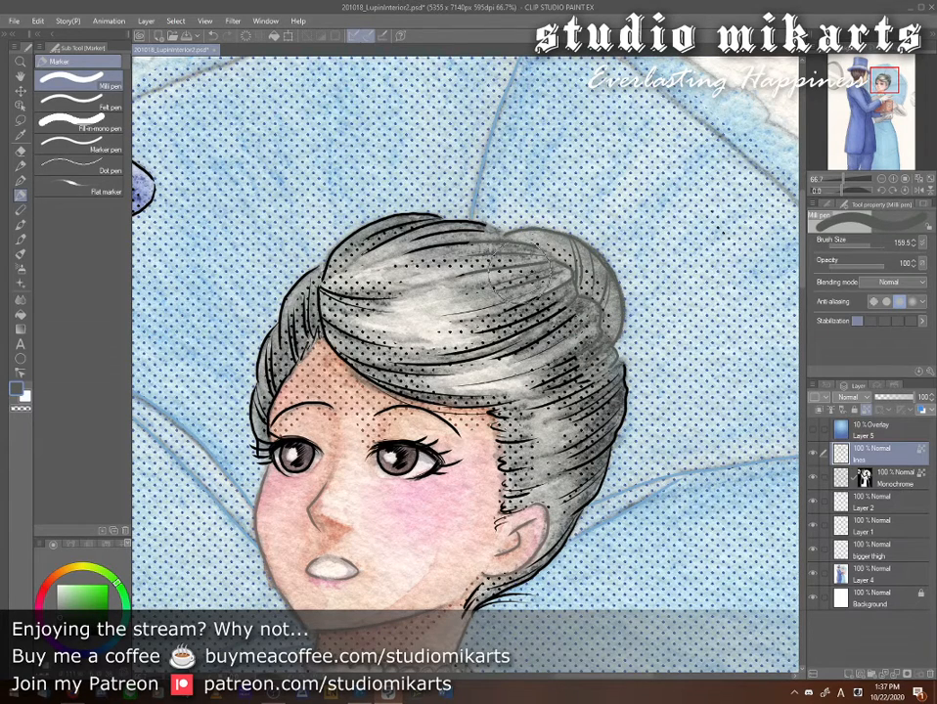
pyautogui.moveTo(573, 304); pyautogui.dragTo(602, 358)
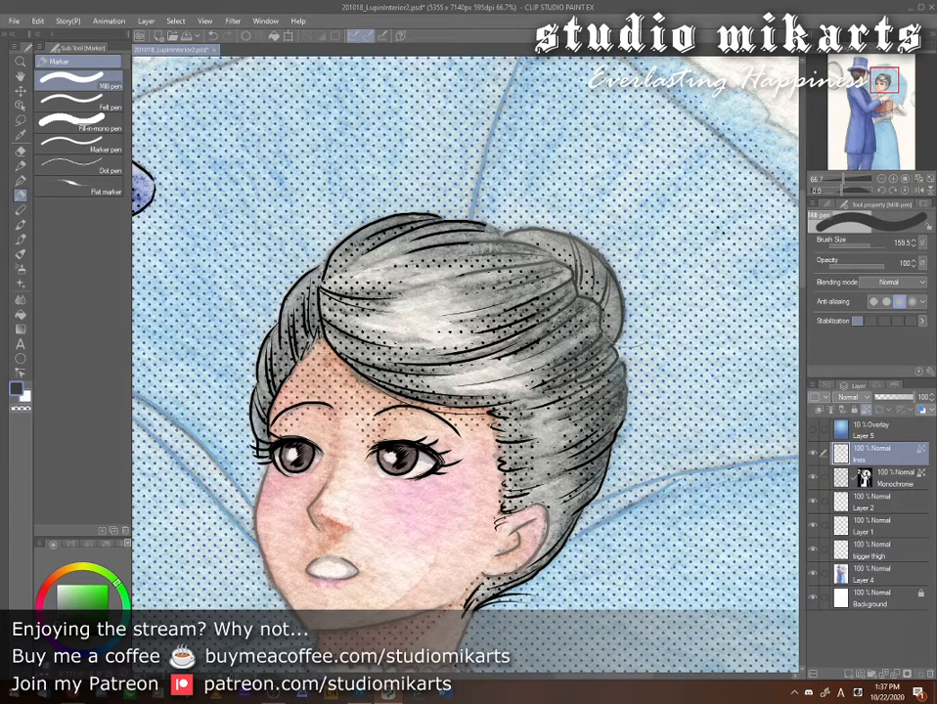
# - Reduce the Milli pen to brush size 4.9 and recolour the woman's upper eyelid lines dark grey
pyautogui.click(867, 247)
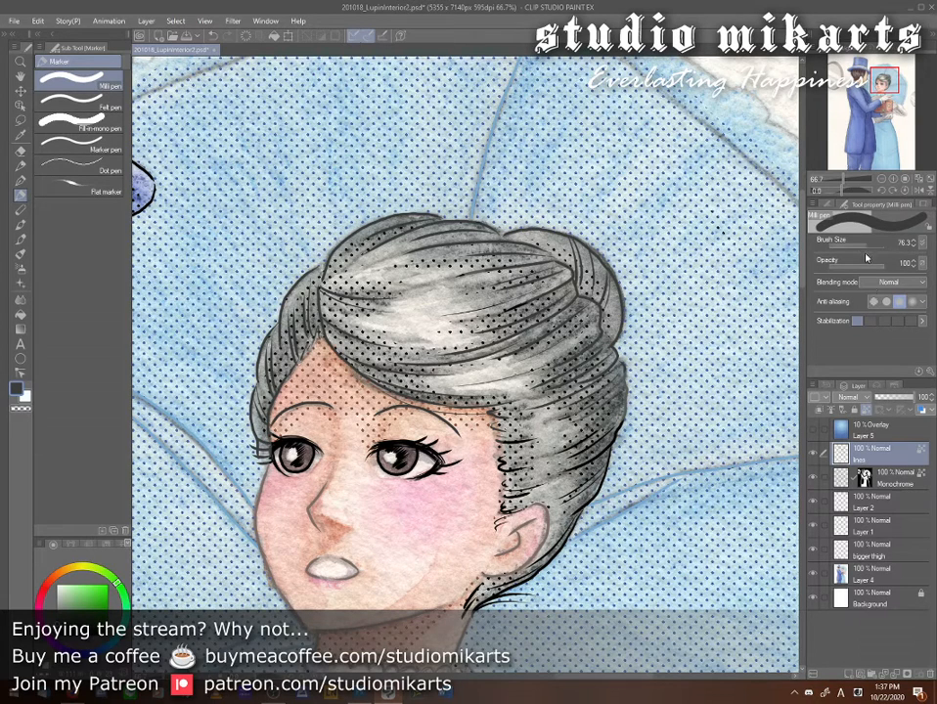
pyautogui.moveTo(866, 248); pyautogui.dragTo(856, 248)
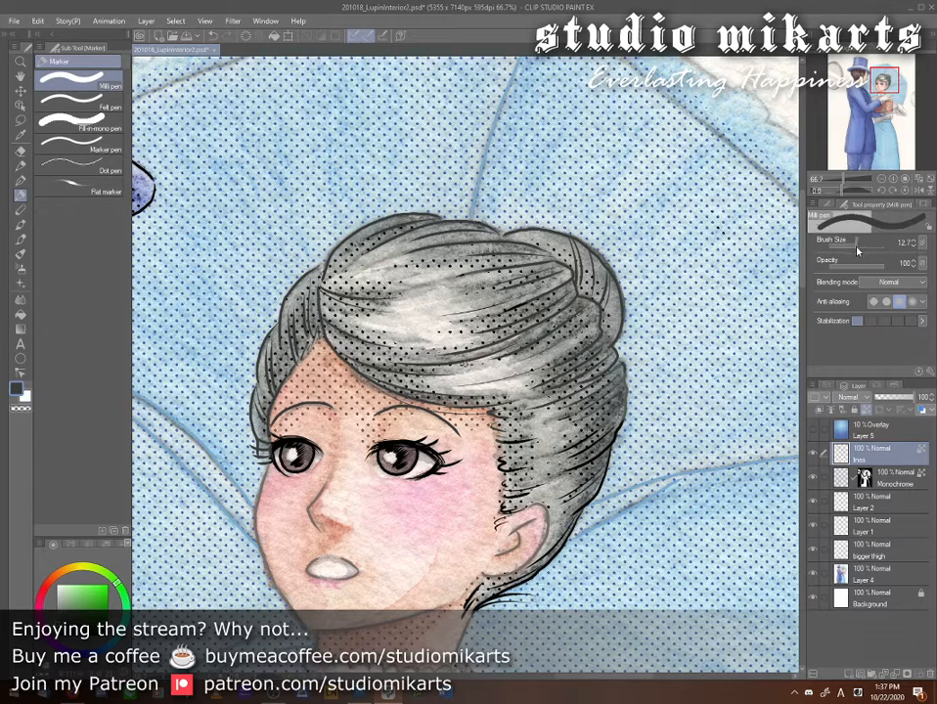
pyautogui.keyDown('alt'); pyautogui.click(307, 506); pyautogui.keyUp('alt')
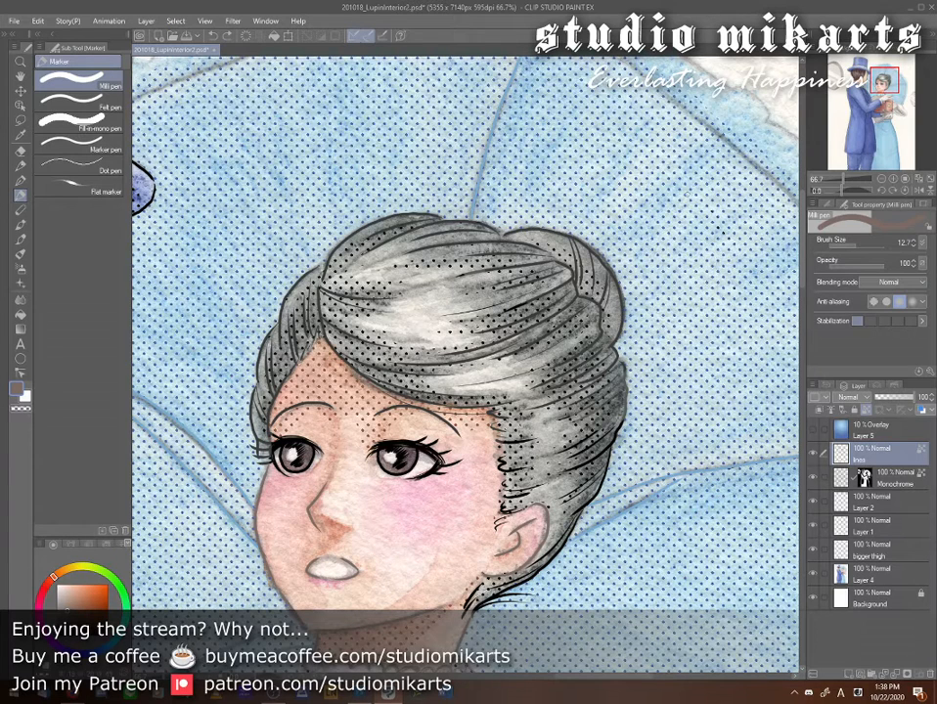
pyautogui.moveTo(853, 247); pyautogui.dragTo(849, 244)
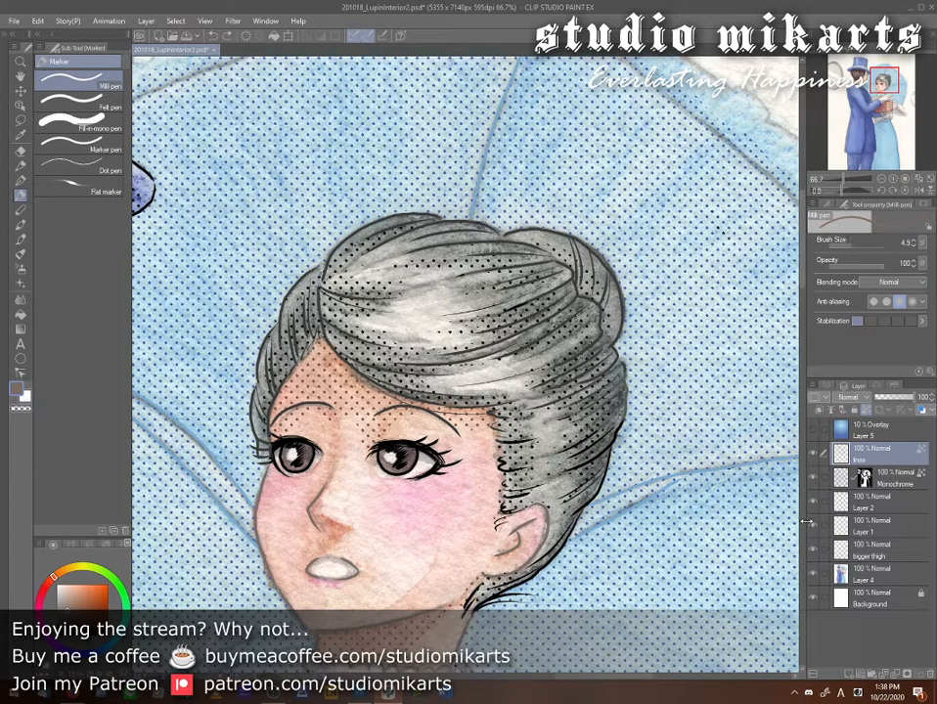
pyautogui.click(893, 179)
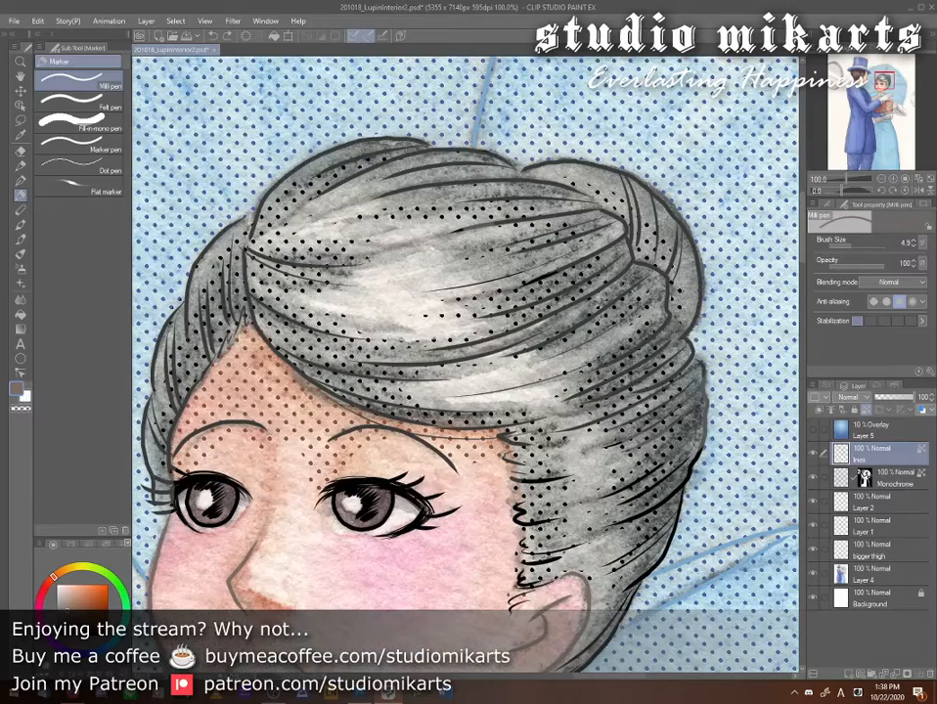
pyautogui.moveTo(883, 82); pyautogui.dragTo(876, 82)
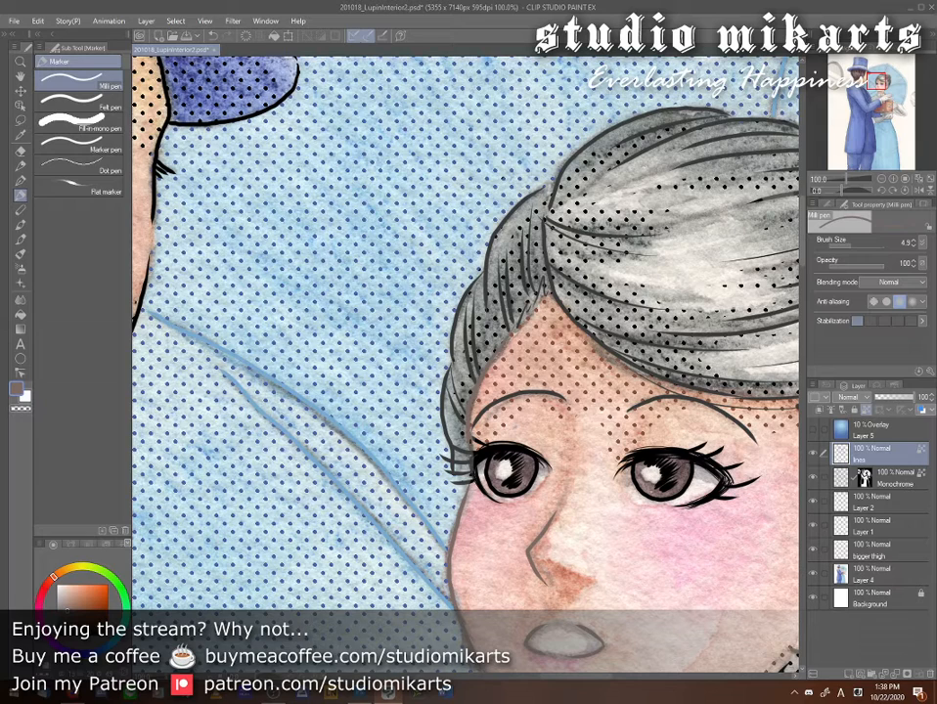
pyautogui.keyDown('alt'); pyautogui.click(546, 223); pyautogui.keyUp('alt')
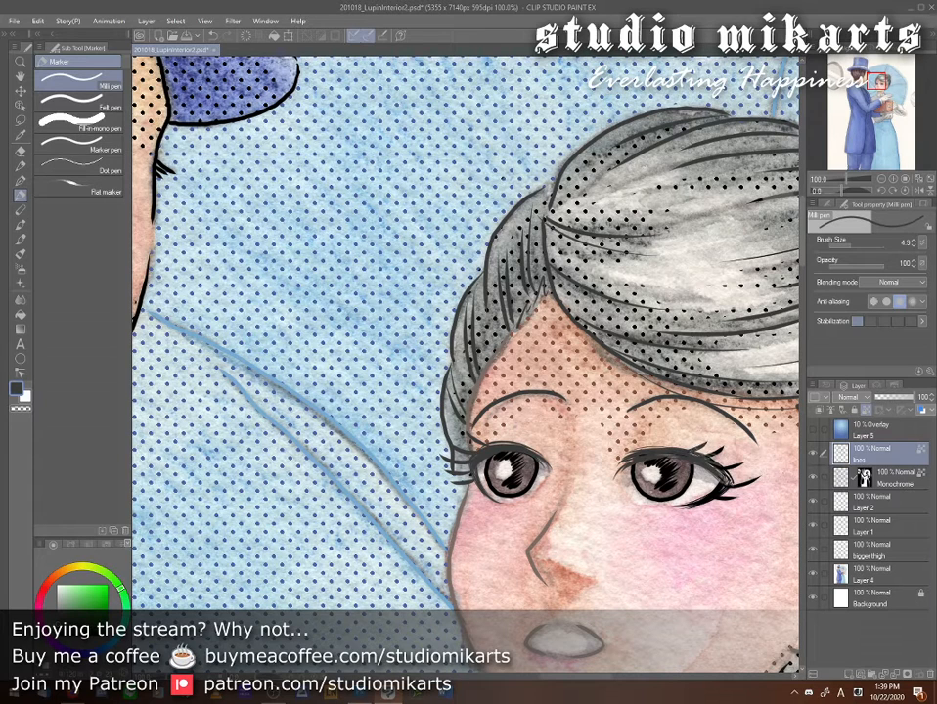
# - Set the brush size to 12.7 and recolour the woman's outer eyelashes and the hair lines behind her ear dark grey
pyautogui.click(854, 246)
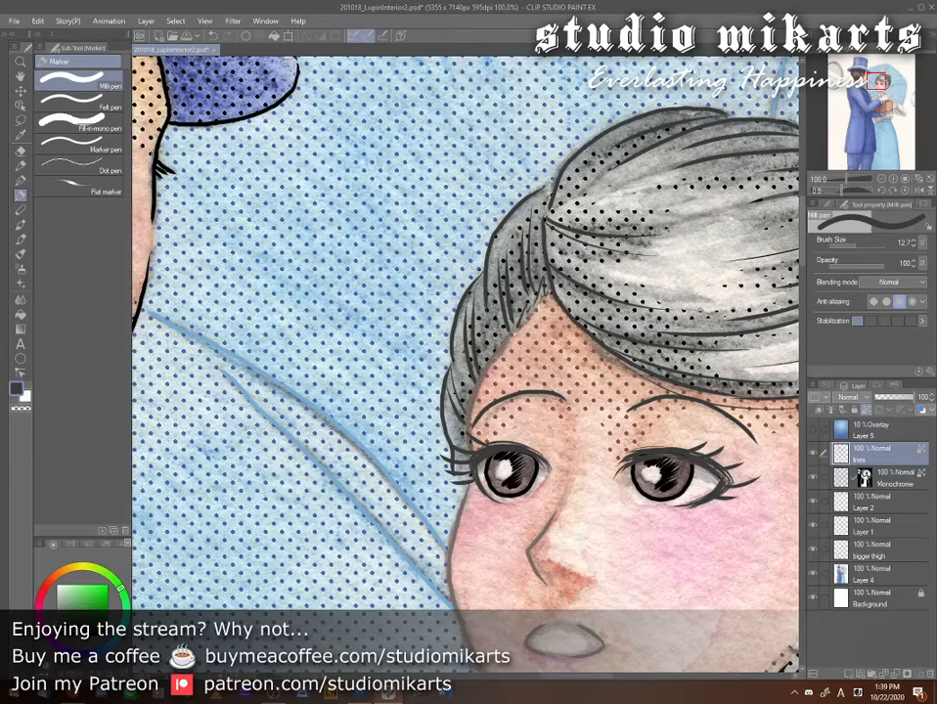
pyautogui.moveTo(705, 588); pyautogui.dragTo(483, 468)
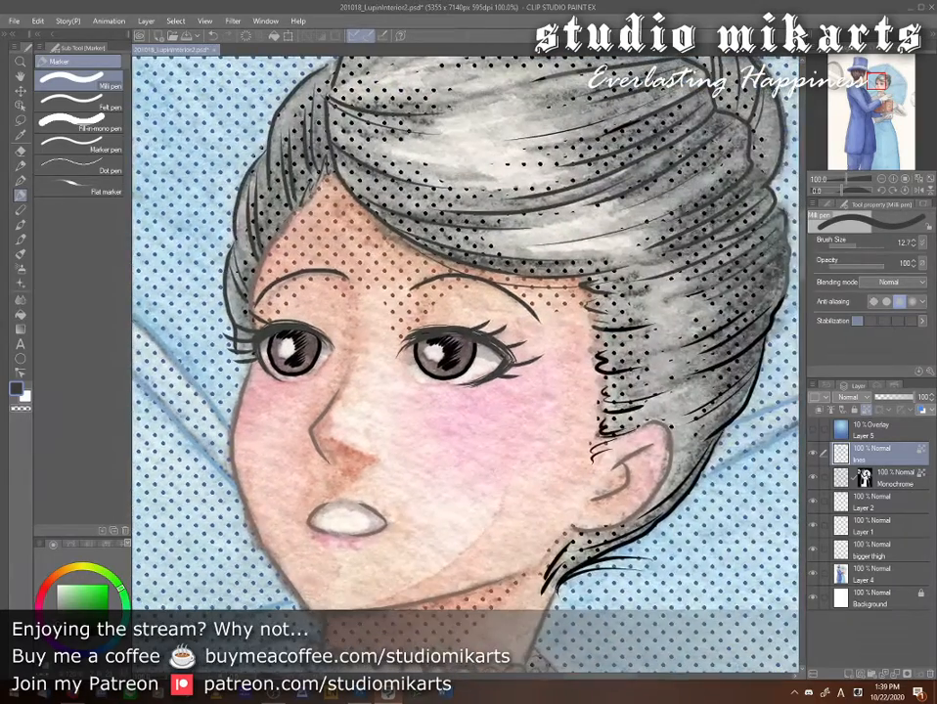
pyautogui.moveTo(609, 469); pyautogui.dragTo(627, 538)
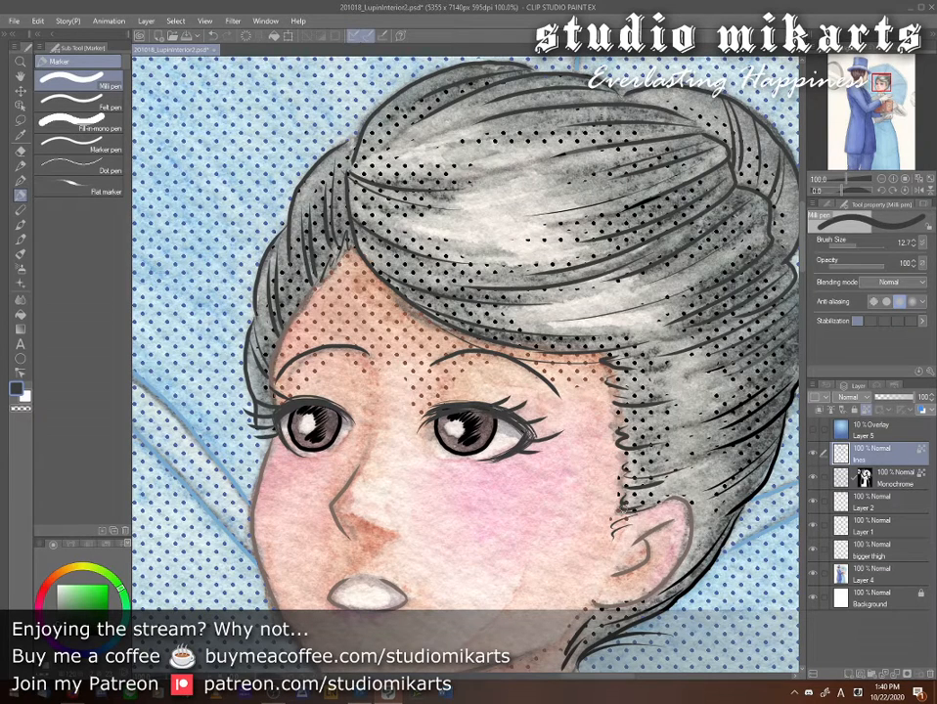
pyautogui.moveTo(452, 381); pyautogui.dragTo(496, 185)
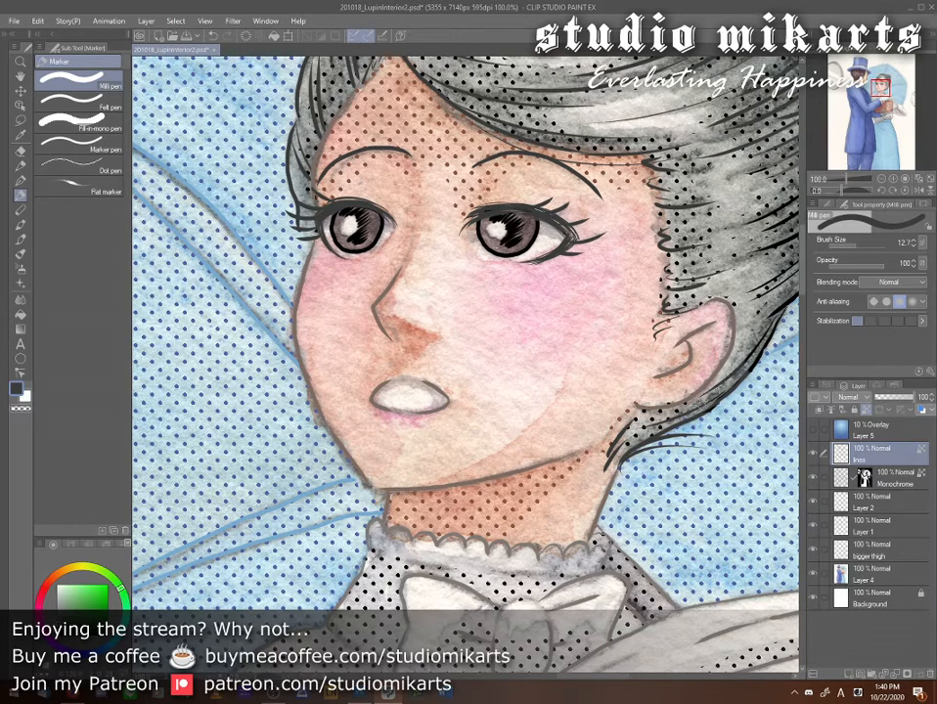
pyautogui.moveTo(783, 305); pyautogui.dragTo(711, 400)
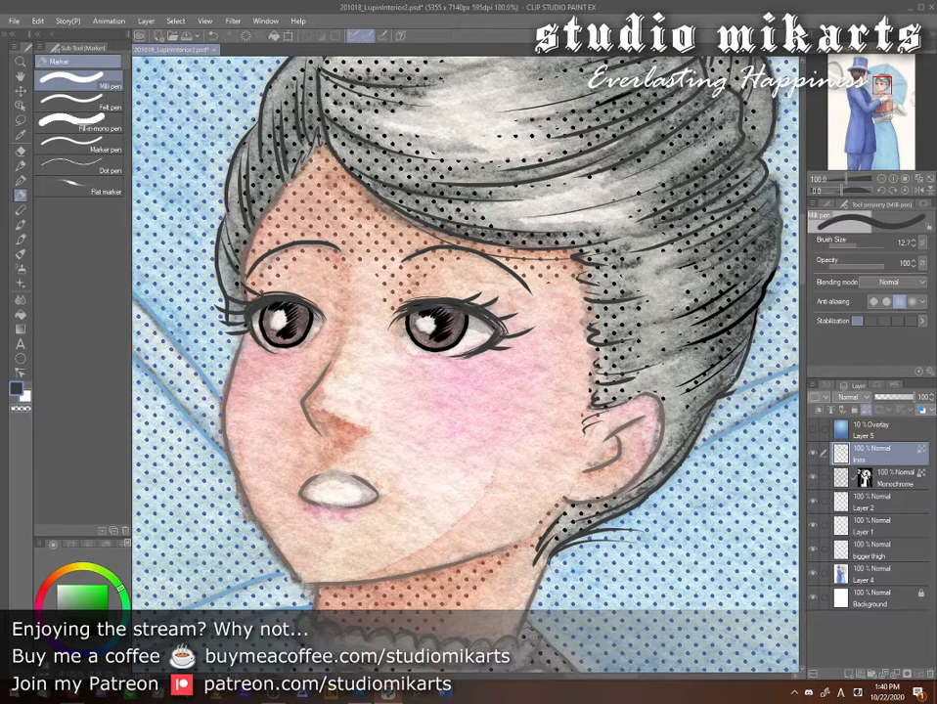
# - Recolour the parasol rib beside the hair with sampled light blue and touch up the hair lines in dark grey
pyautogui.keyDown('alt'); pyautogui.click(759, 380); pyautogui.keyUp('alt')
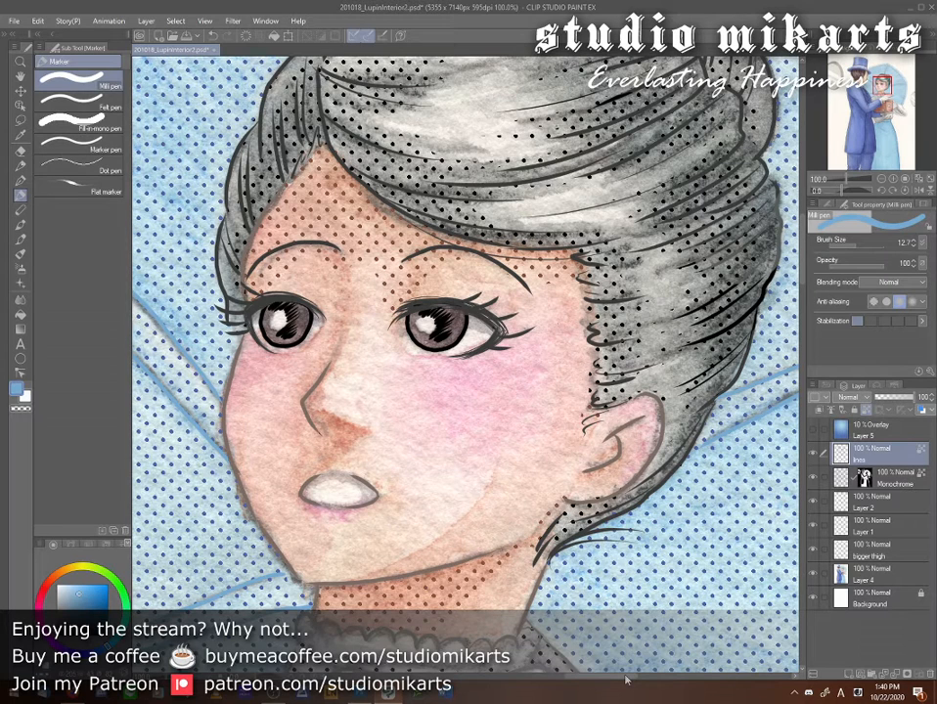
pyautogui.keyDown('alt'); pyautogui.click(502, 353); pyautogui.keyUp('alt')
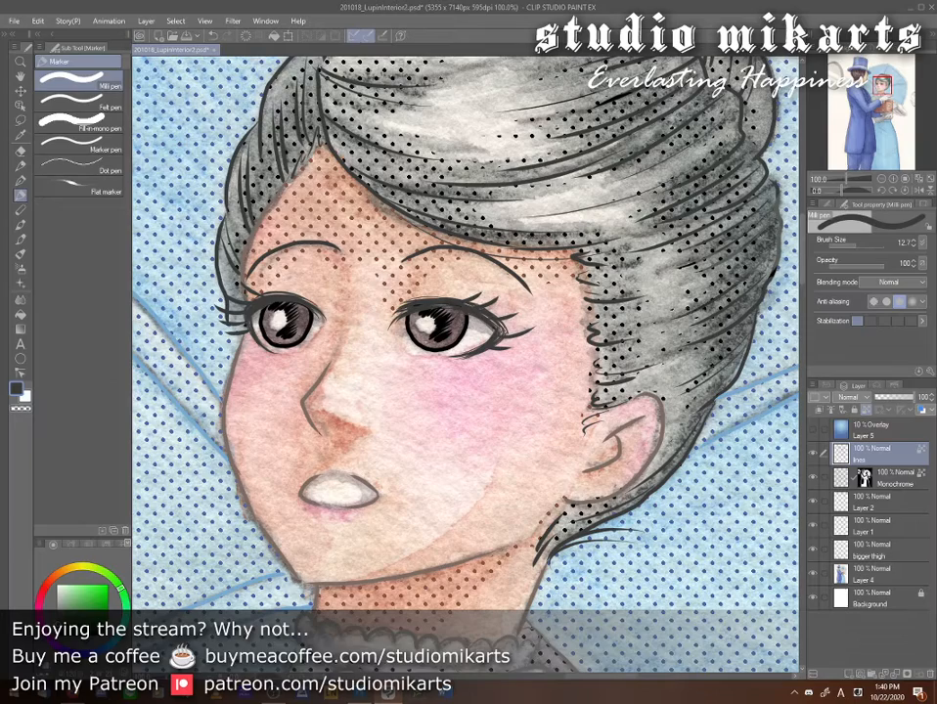
pyautogui.moveTo(480, 252); pyautogui.dragTo(389, 367)
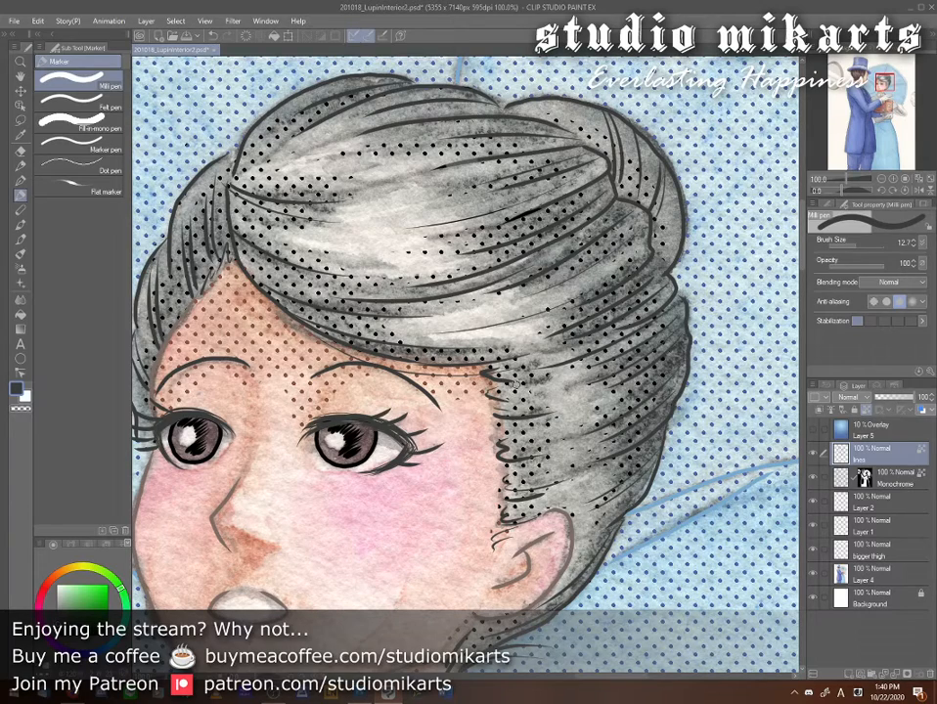
pyautogui.moveTo(474, 576); pyautogui.dragTo(577, 407)
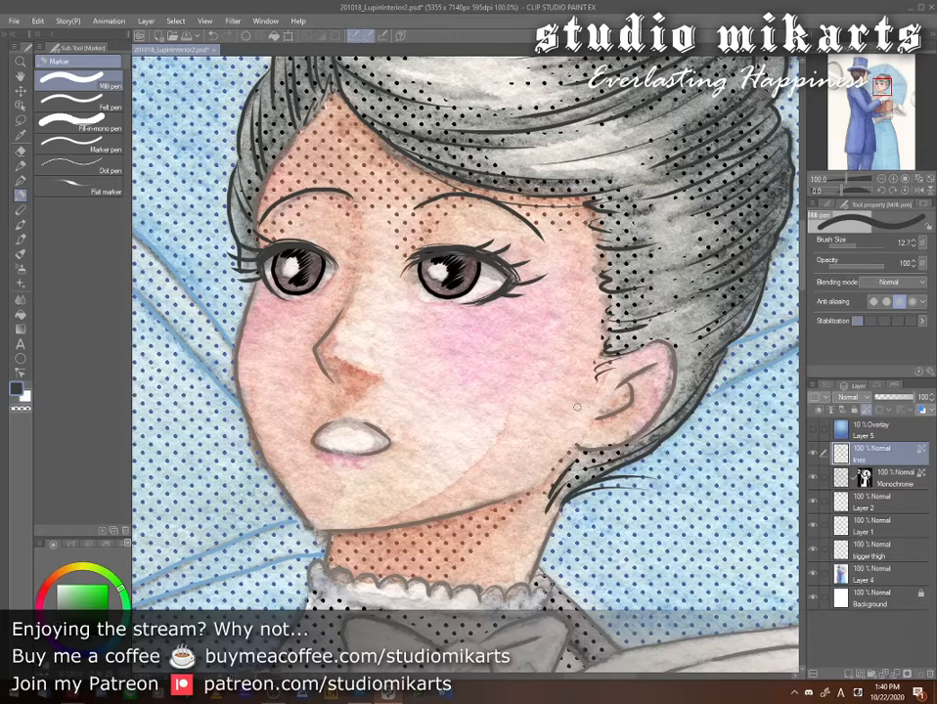
# - Recolour the outlines of both irises in a dark reddish brown, restoring dark grey as the drawing colour
pyautogui.click(42, 592)
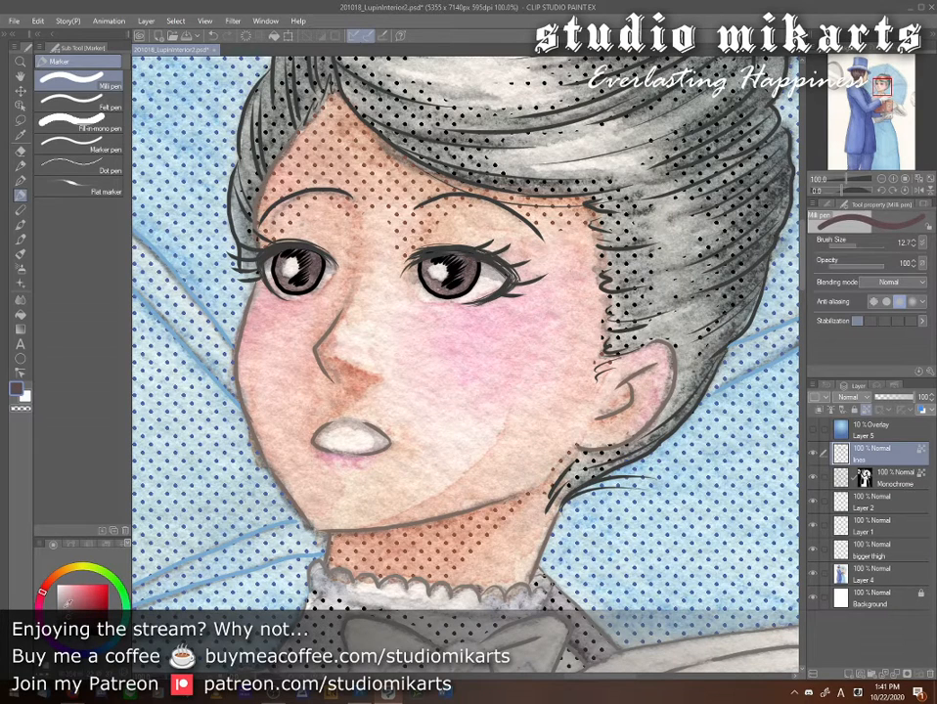
pyautogui.click(76, 616)
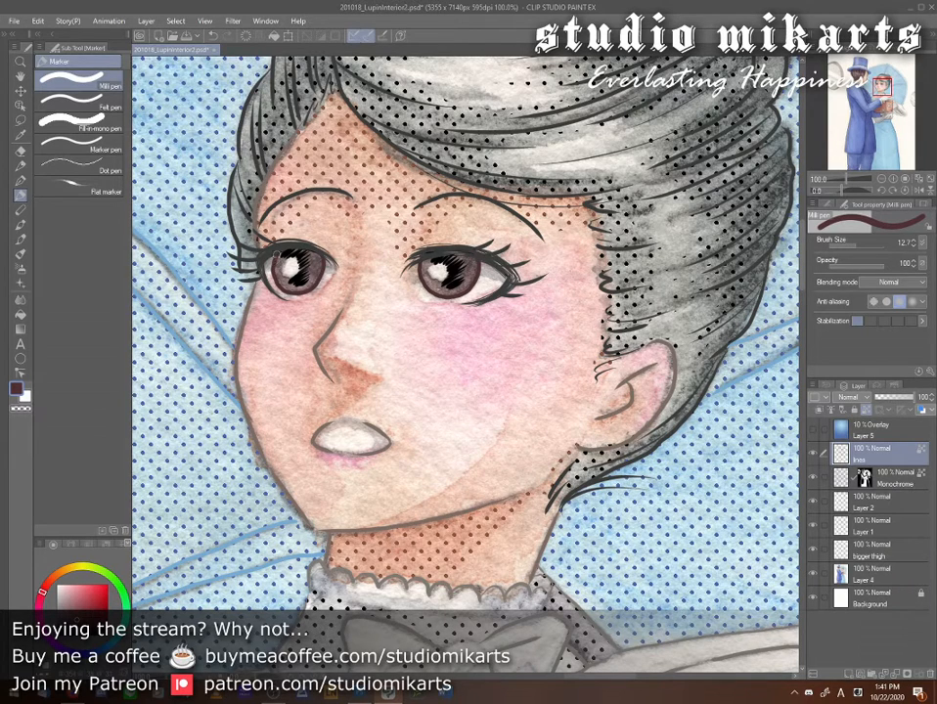
pyautogui.keyDown('alt'); pyautogui.click(285, 245); pyautogui.keyUp('alt')
# - Activate the Monochrome layer, sample the grey-blue shading of the woman's blouse and set the Milli pen's brush size to 40.6
pyautogui.moveTo(628, 565)
pyautogui.mouseDown()
pyautogui.moveTo(670, 533)
pyautogui.moveTo(479, 509)
pyautogui.moveTo(486, 487)
pyautogui.moveTo(543, 522)
pyautogui.moveTo(569, 585)
pyautogui.mouseUp()
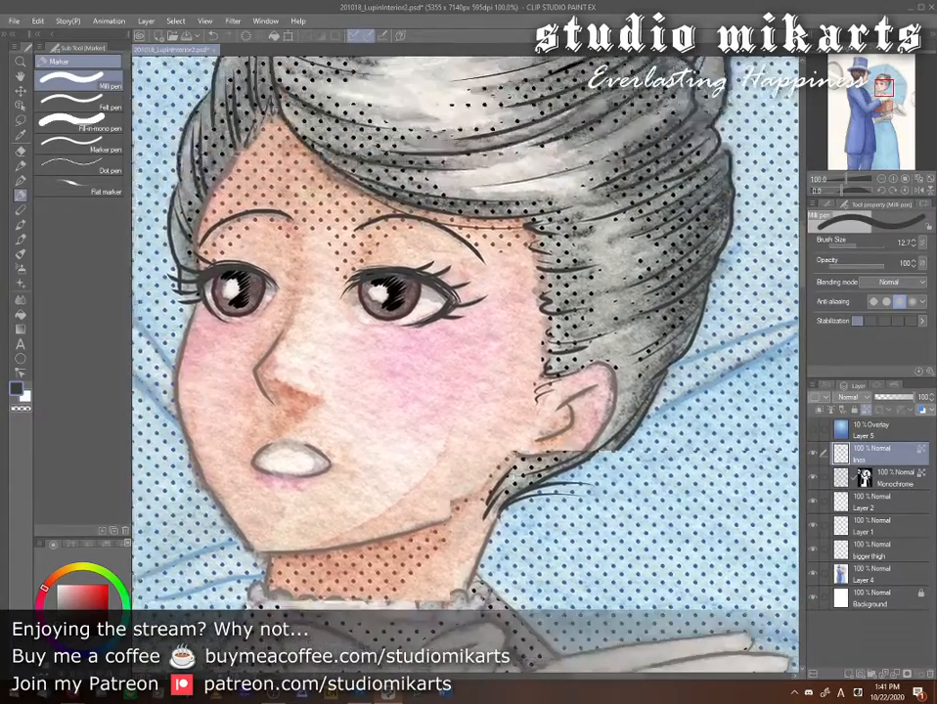
pyautogui.moveTo(555, 276)
pyautogui.mouseDown()
pyautogui.moveTo(606, 461)
pyautogui.moveTo(597, 432)
pyautogui.moveTo(446, 429)
pyautogui.moveTo(471, 474)
pyautogui.mouseUp()
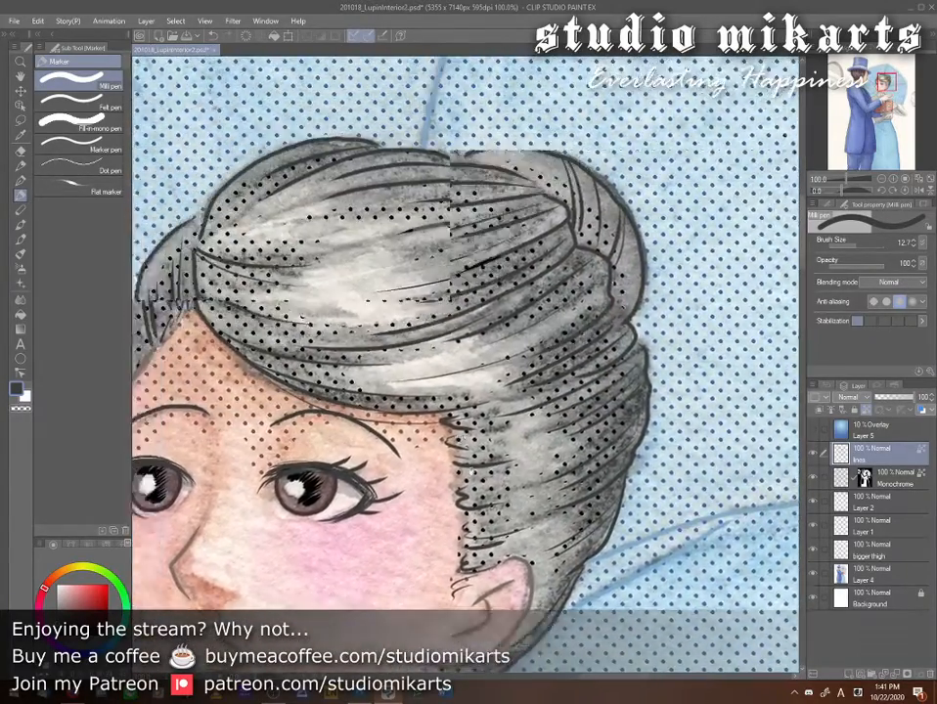
pyautogui.moveTo(318, 285); pyautogui.dragTo(358, 364)
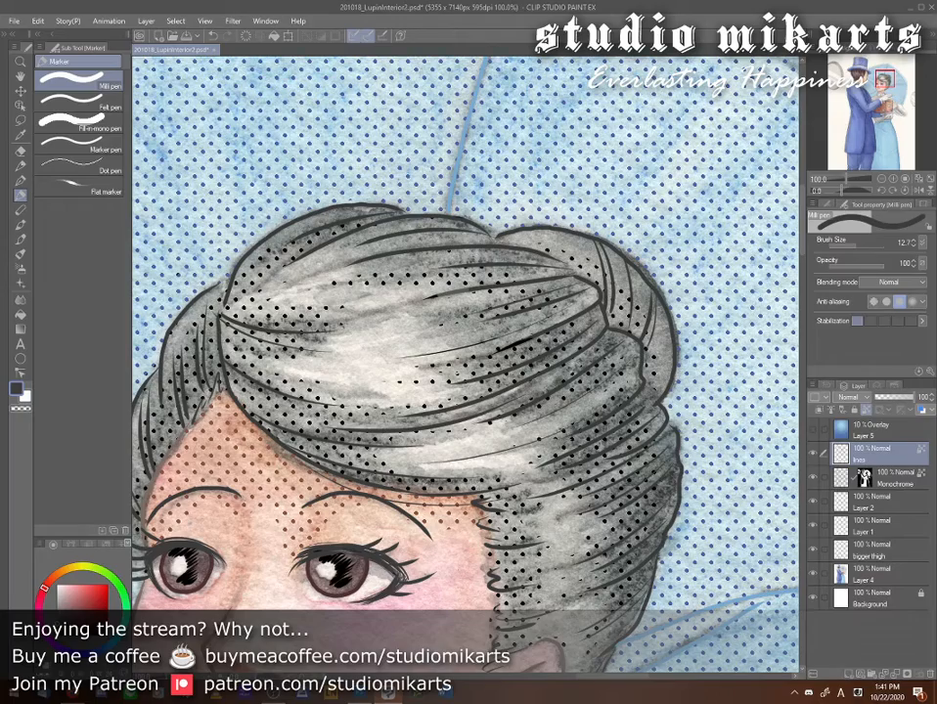
pyautogui.moveTo(561, 478); pyautogui.dragTo(707, 291)
pyautogui.moveTo(708, 500); pyautogui.dragTo(721, 328)
pyautogui.moveTo(554, 615); pyautogui.dragTo(532, 407)
pyautogui.click(908, 481)
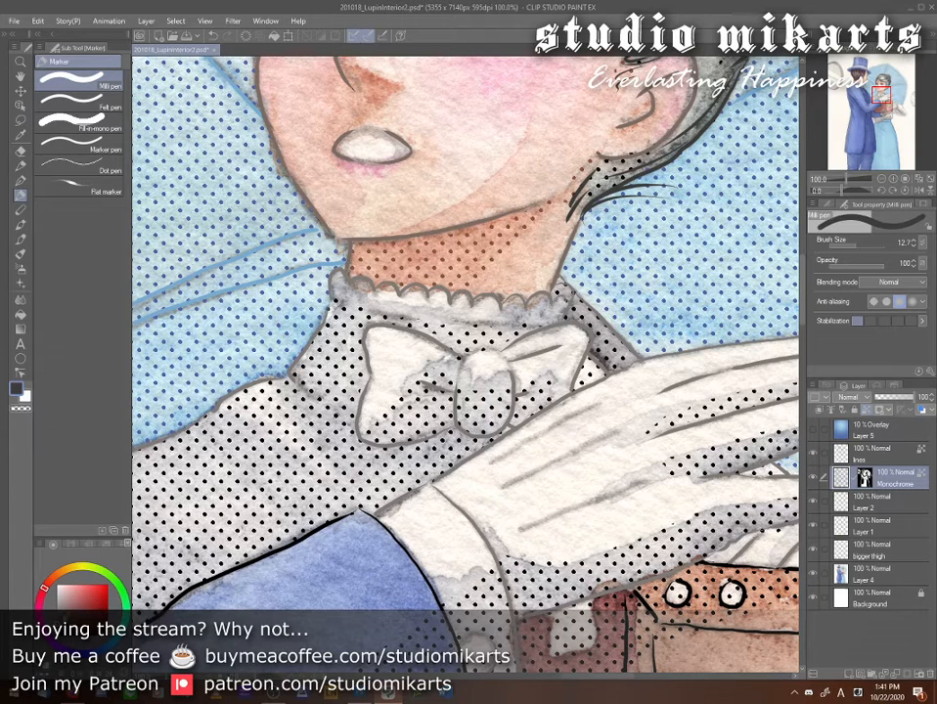
pyautogui.keyDown('alt'); pyautogui.click(312, 393); pyautogui.keyUp('alt')
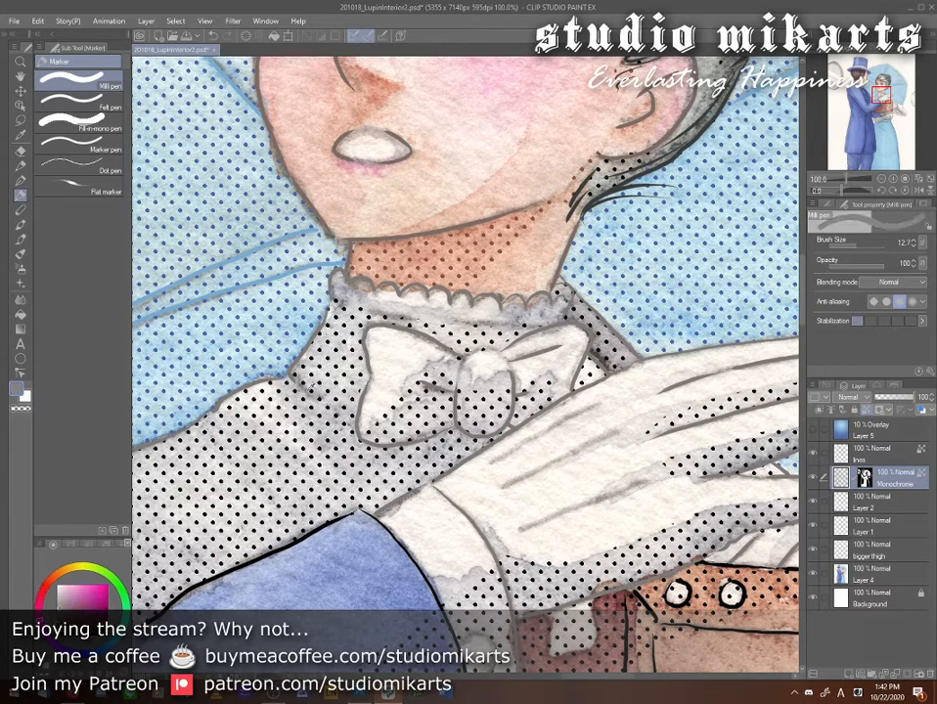
pyautogui.keyDown('alt'); pyautogui.click(311, 393); pyautogui.keyUp('alt')
pyautogui.keyDown('alt'); pyautogui.click(311, 391); pyautogui.keyUp('alt')
pyautogui.keyDown('alt'); pyautogui.click(309, 390); pyautogui.keyUp('alt')
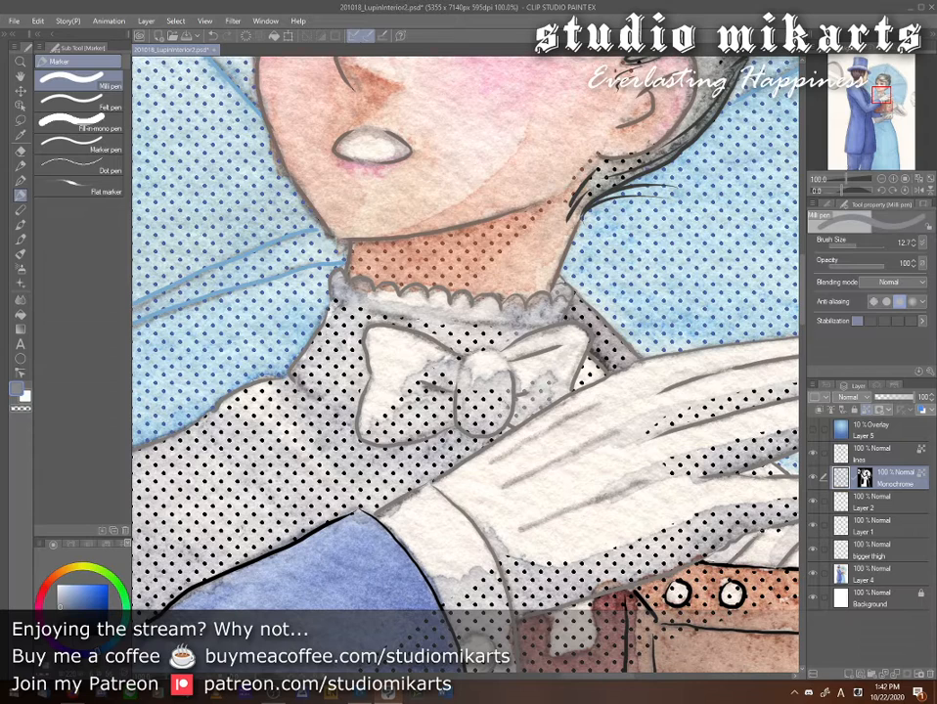
pyautogui.click(863, 245)
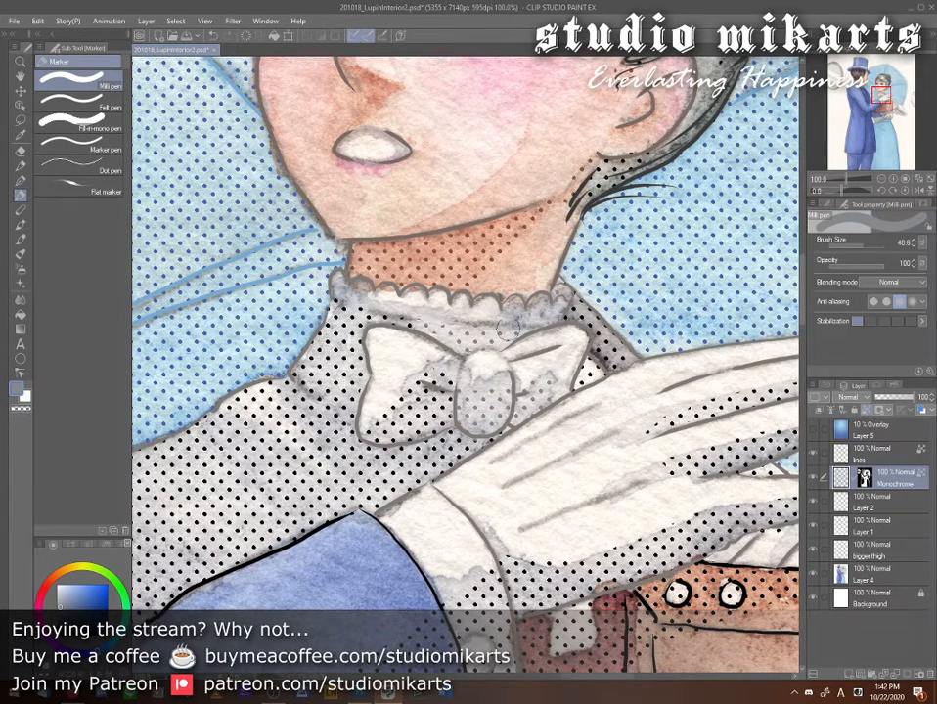
# - Recolour the black screentone dots on the woman's collar, bow and blouse shoulder in the sampled grey-blue
pyautogui.moveTo(448, 368)
pyautogui.mouseDown()
pyautogui.moveTo(401, 409)
pyautogui.moveTo(446, 439)
pyautogui.mouseUp()
pyautogui.moveTo(327, 313)
pyautogui.mouseDown()
pyautogui.moveTo(317, 318)
pyautogui.moveTo(352, 346)
pyautogui.moveTo(259, 338)
pyautogui.moveTo(283, 354)
pyautogui.mouseUp()
pyautogui.moveTo(377, 470)
pyautogui.mouseDown()
pyautogui.moveTo(321, 466)
pyautogui.moveTo(338, 485)
pyautogui.moveTo(383, 496)
pyautogui.moveTo(326, 487)
pyautogui.mouseUp()
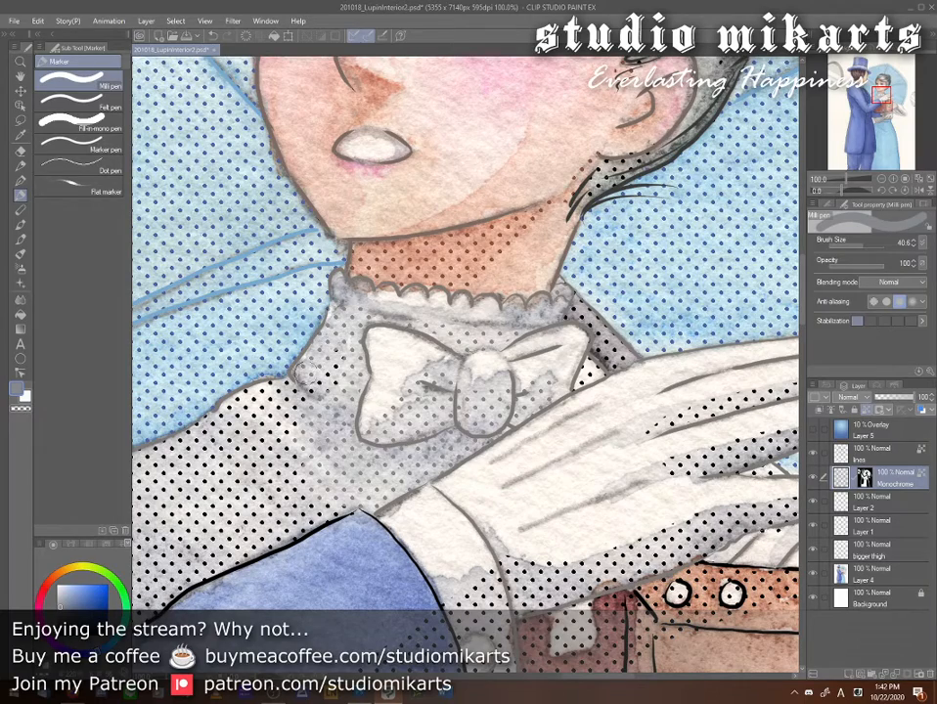
pyautogui.moveTo(341, 532); pyautogui.dragTo(274, 533)
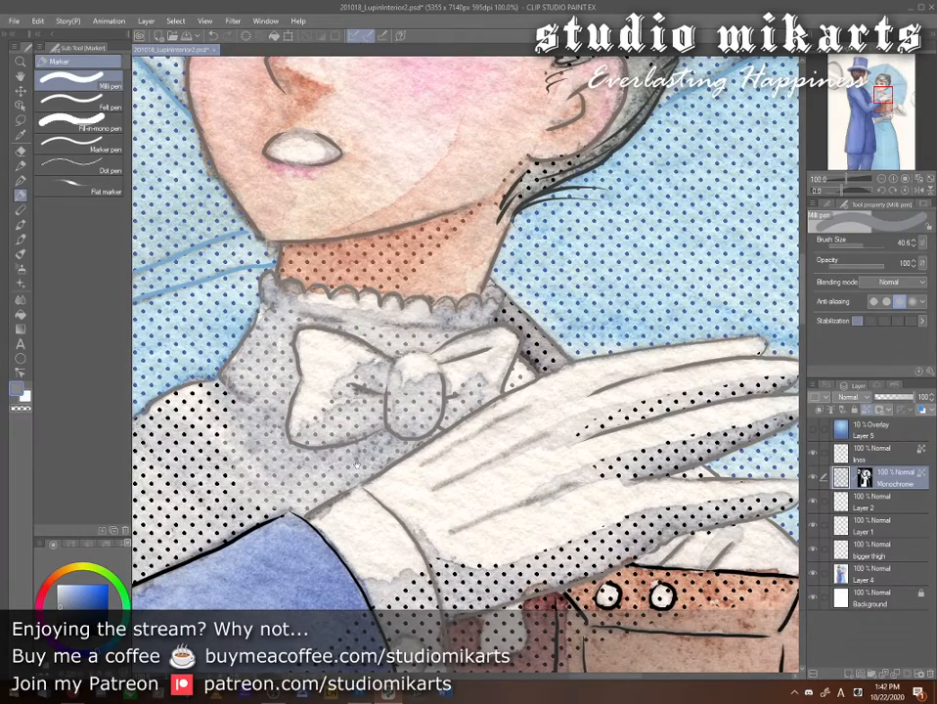
pyautogui.moveTo(356, 464); pyautogui.dragTo(618, 485)
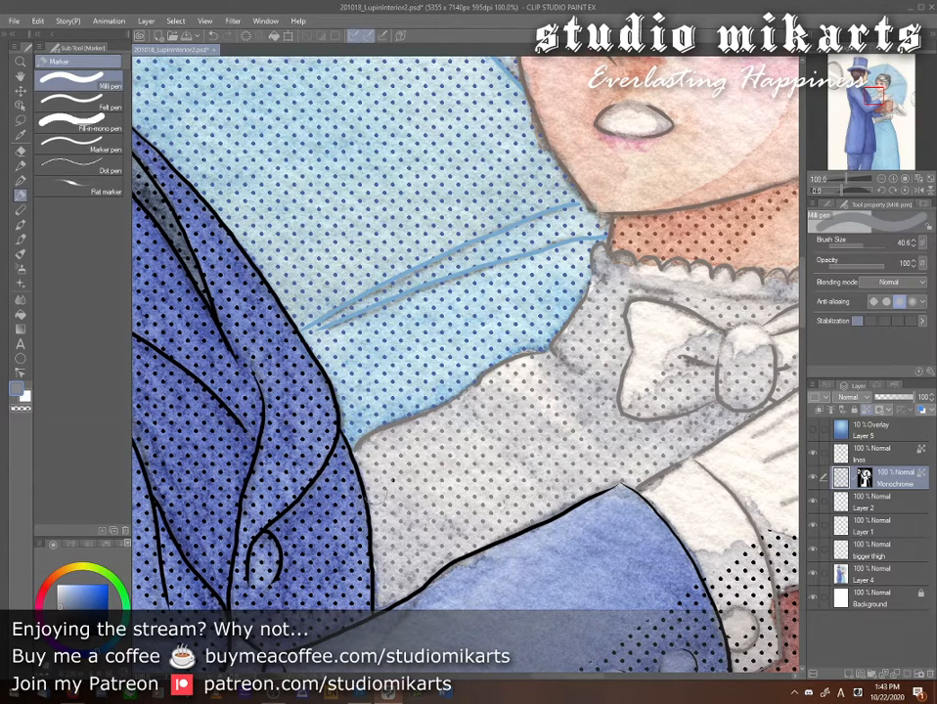
# - Recolour the dots on the man's white cuff, his upper glove's fingers and the woman's sleeve beside the brown box in grey-blue
pyautogui.moveTo(350, 383); pyautogui.dragTo(421, 235)
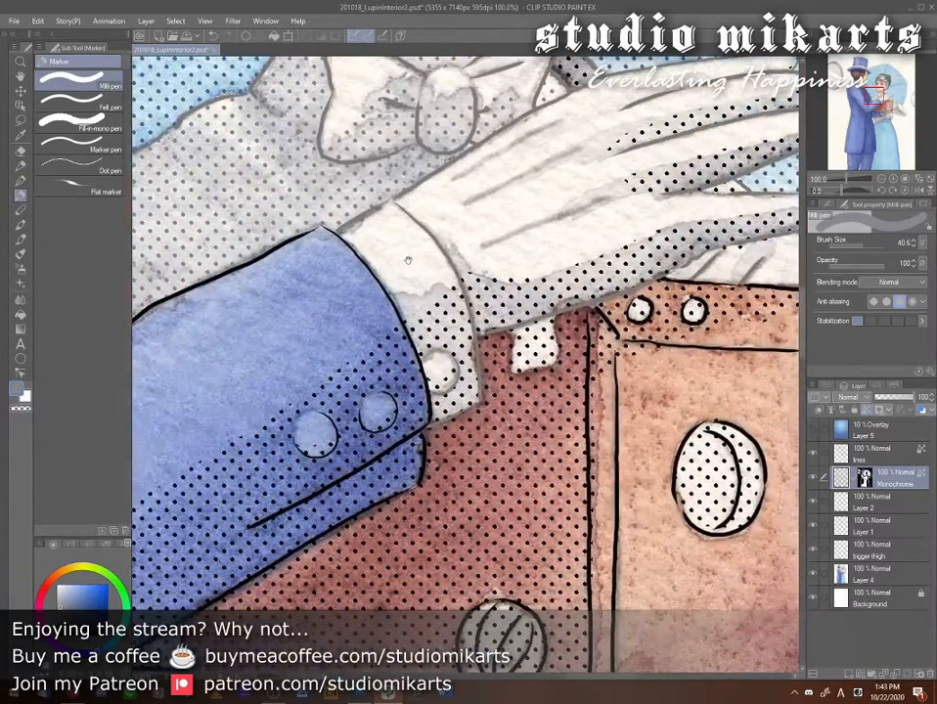
pyautogui.moveTo(323, 200); pyautogui.dragTo(354, 311)
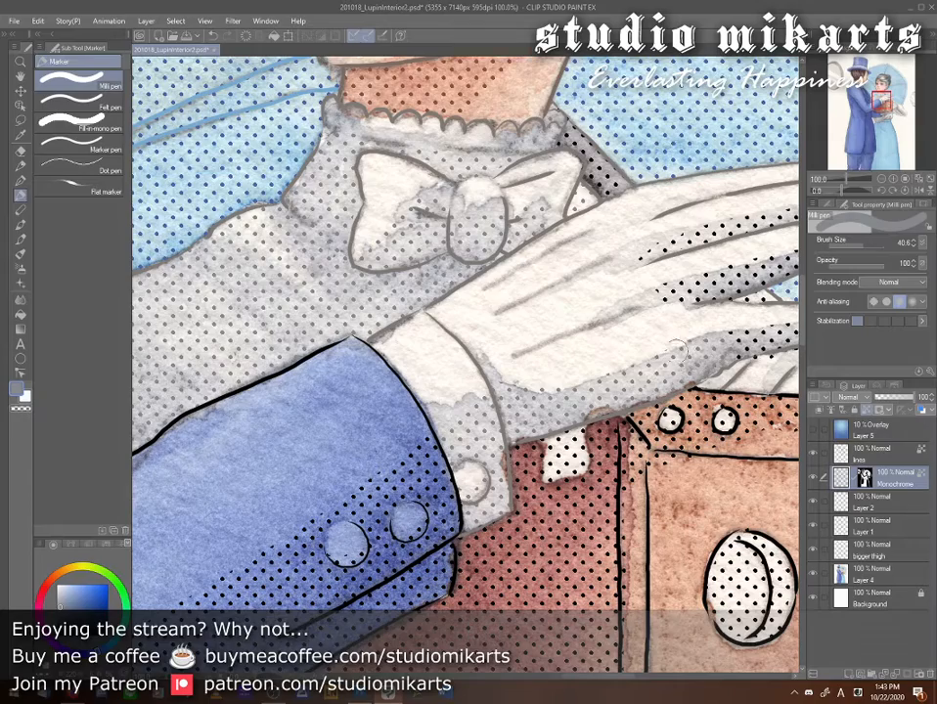
pyautogui.moveTo(474, 289); pyautogui.dragTo(248, 372)
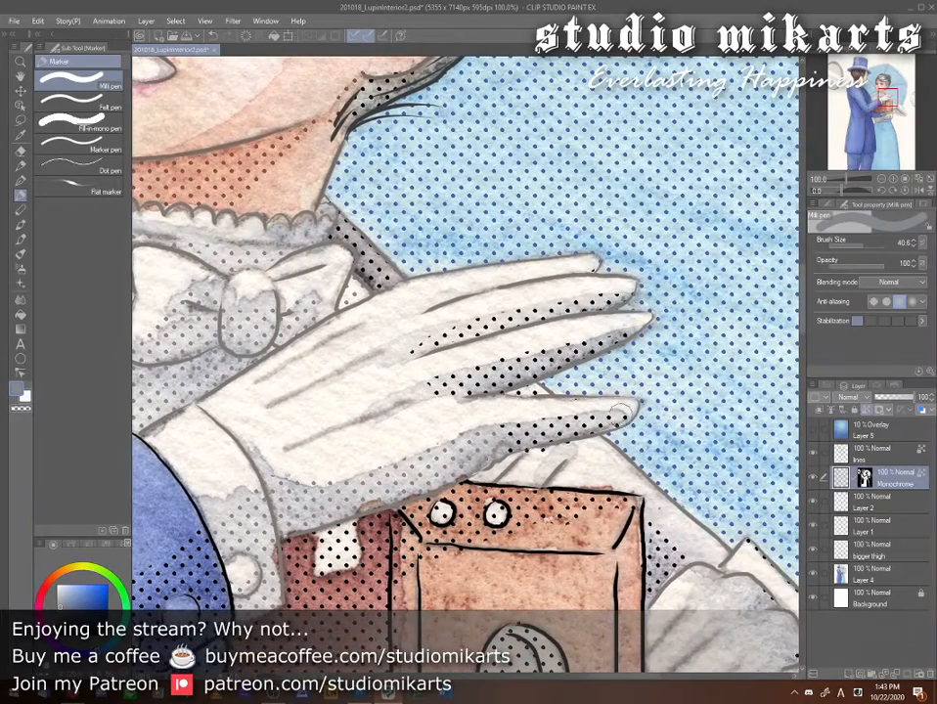
pyautogui.moveTo(620, 411); pyautogui.dragTo(602, 418)
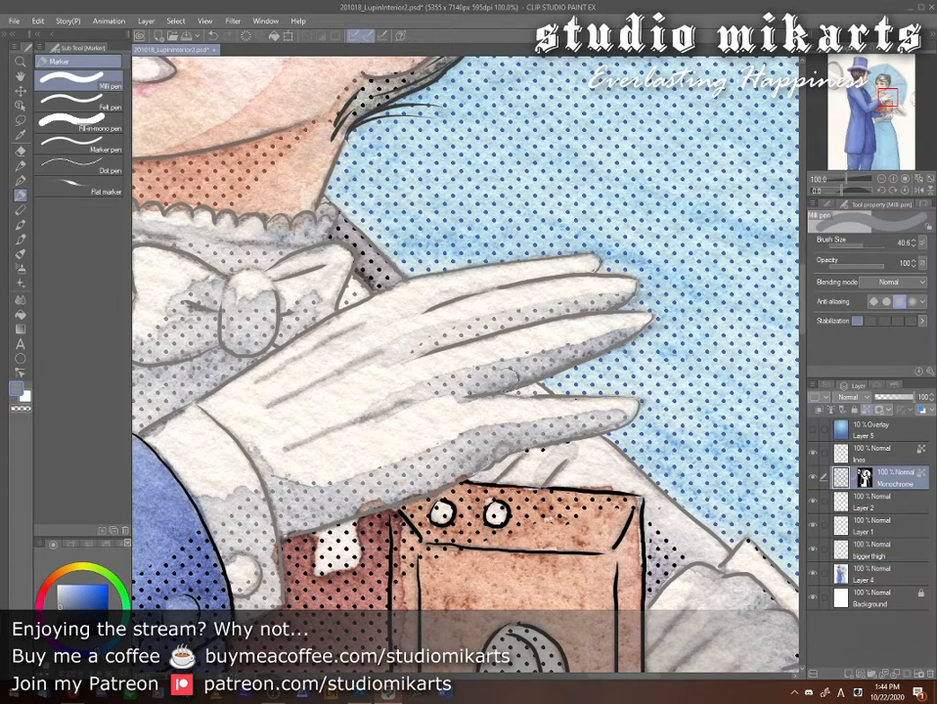
pyautogui.moveTo(626, 596); pyautogui.dragTo(499, 522)
pyautogui.moveTo(549, 462)
pyautogui.mouseDown()
pyautogui.moveTo(568, 495)
pyautogui.moveTo(533, 526)
pyautogui.mouseUp()
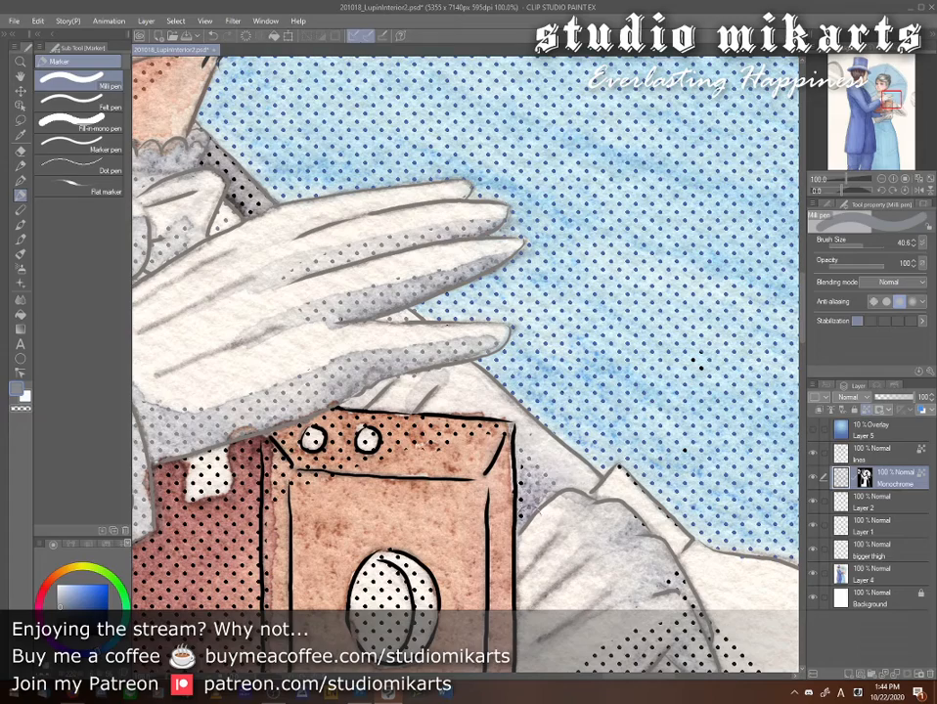
# - Set the Hard eraser to brush size 23.9 and erase the stray black dots along the upper edge of the woman's glove cuff
pyautogui.moveTo(526, 447)
pyautogui.mouseDown()
pyautogui.moveTo(526, 523)
pyautogui.moveTo(452, 411)
pyautogui.moveTo(421, 337)
pyautogui.mouseUp()
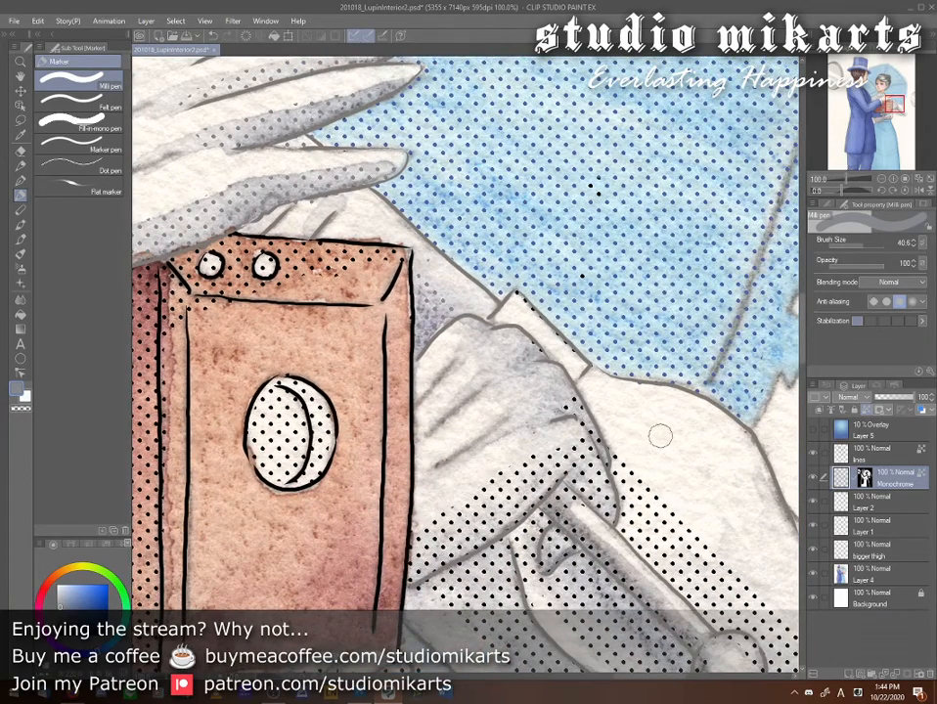
pyautogui.press('e')
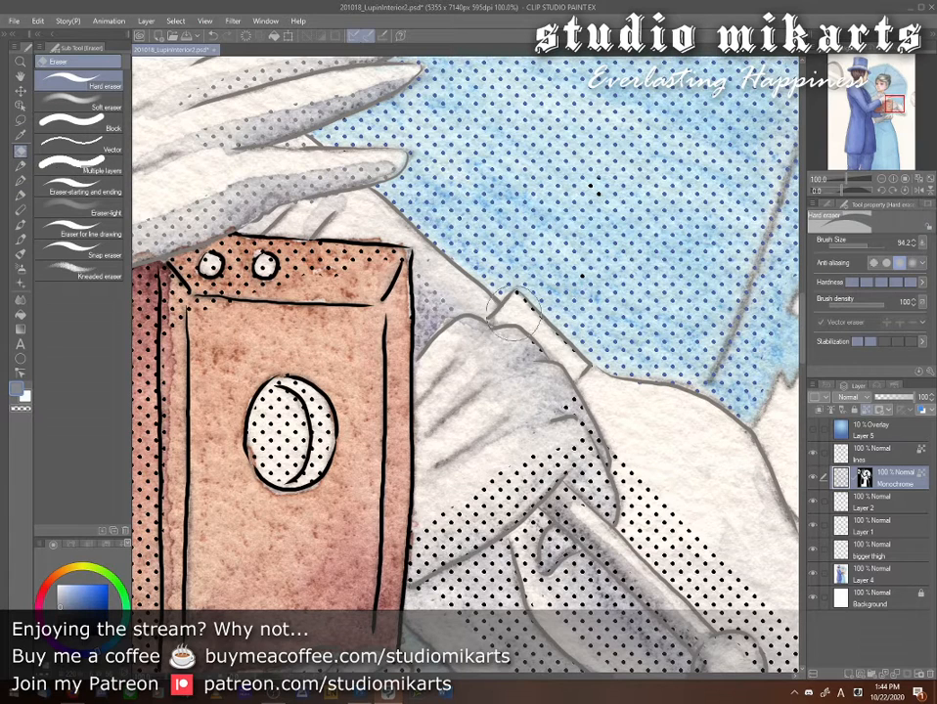
pyautogui.click(860, 246)
pyautogui.moveTo(433, 608); pyautogui.dragTo(782, 610)
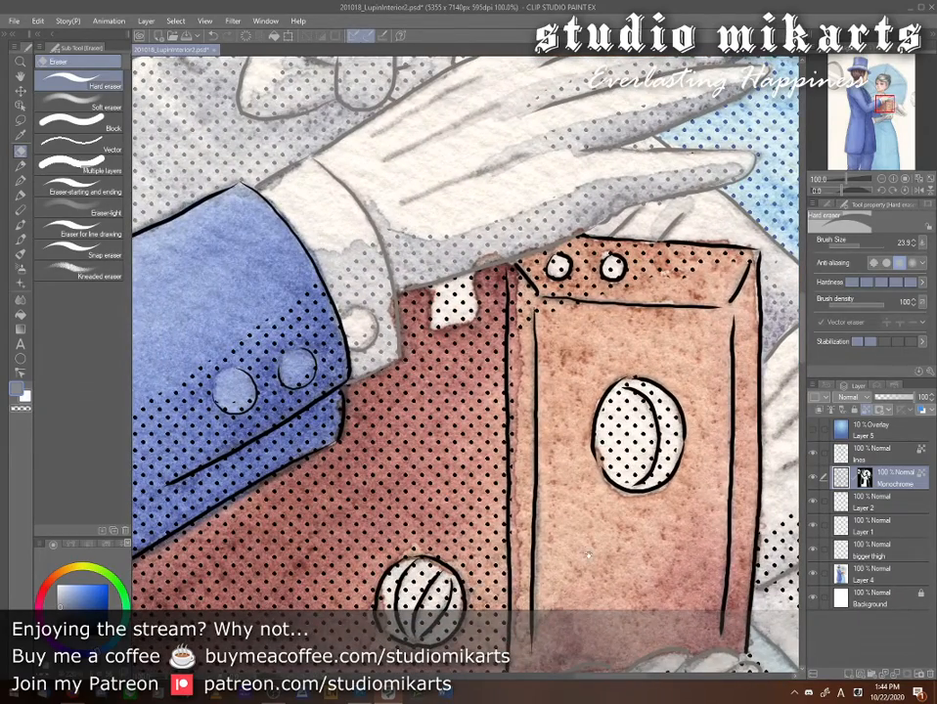
pyautogui.moveTo(588, 555); pyautogui.dragTo(504, 477)
pyautogui.moveTo(499, 578); pyautogui.dragTo(497, 524)
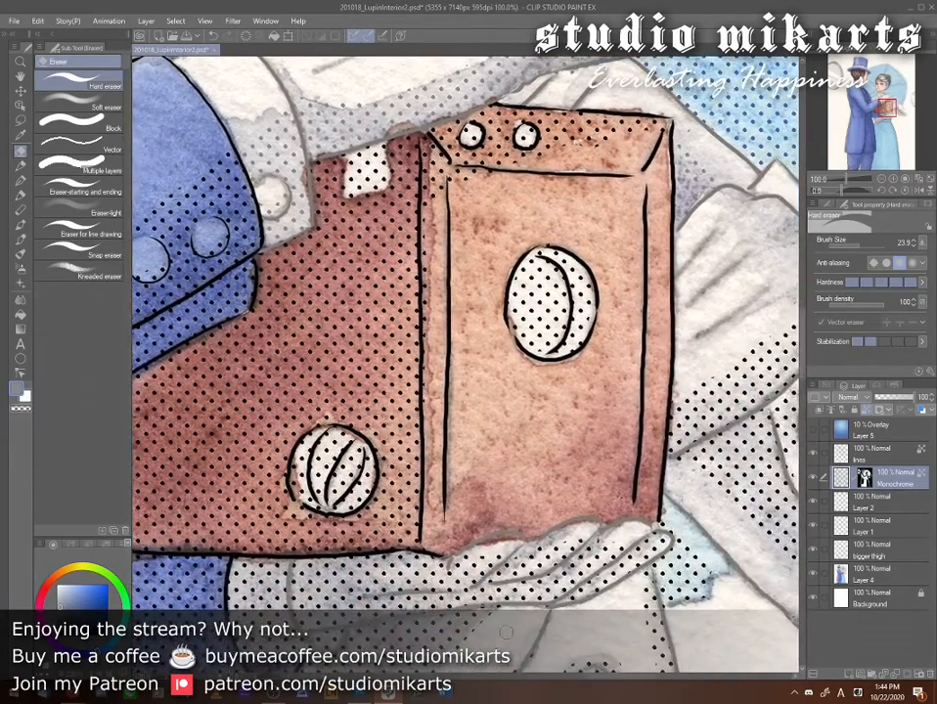
pyautogui.moveTo(680, 600); pyautogui.dragTo(391, 587)
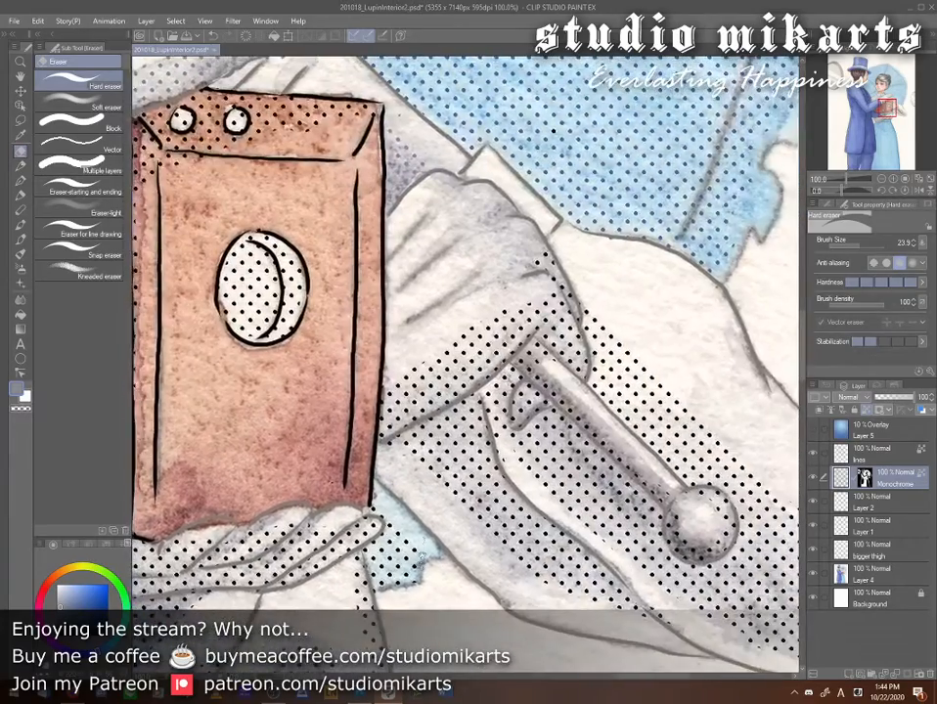
pyautogui.moveTo(477, 425); pyautogui.dragTo(778, 473)
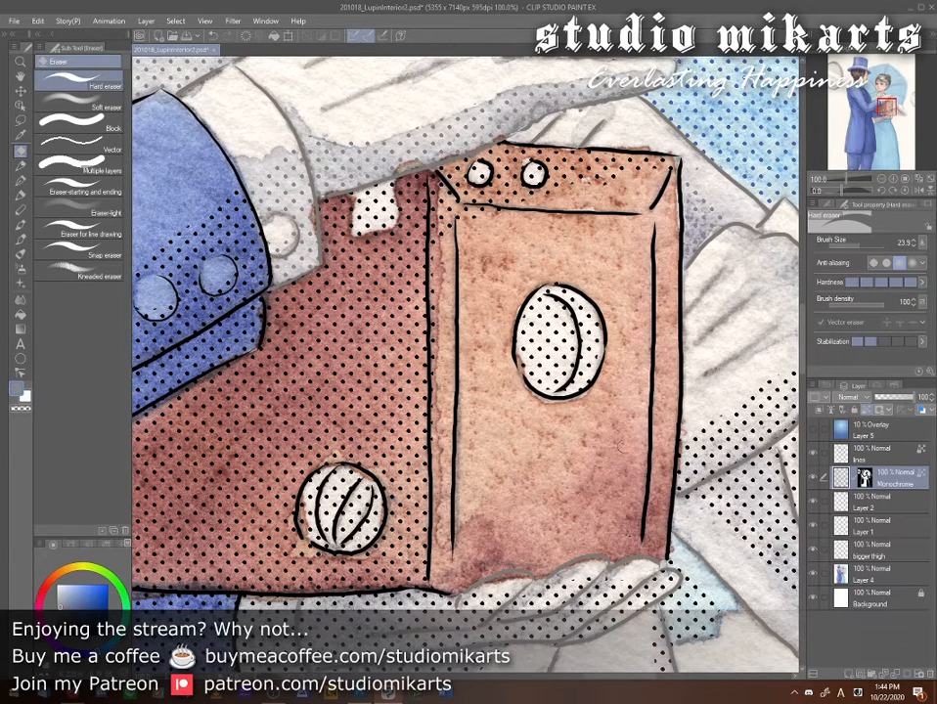
pyautogui.moveTo(700, 450); pyautogui.dragTo(536, 480)
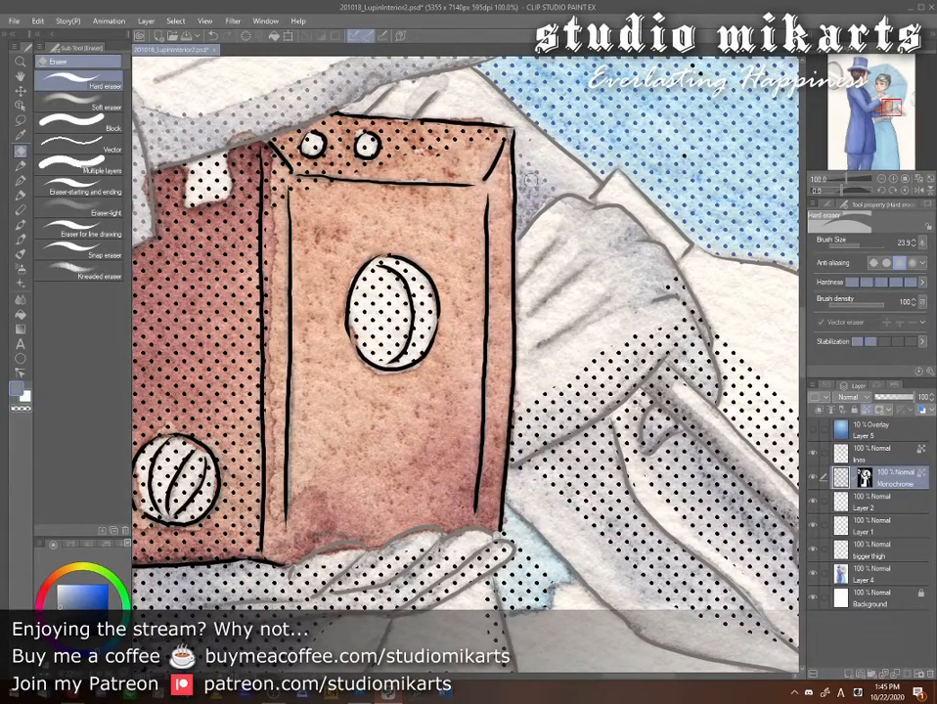
# - Return to the Milli pen and recolour the dots on the man's lower cuff and glove beneath the brown box in grey-blue
pyautogui.click(20, 196)
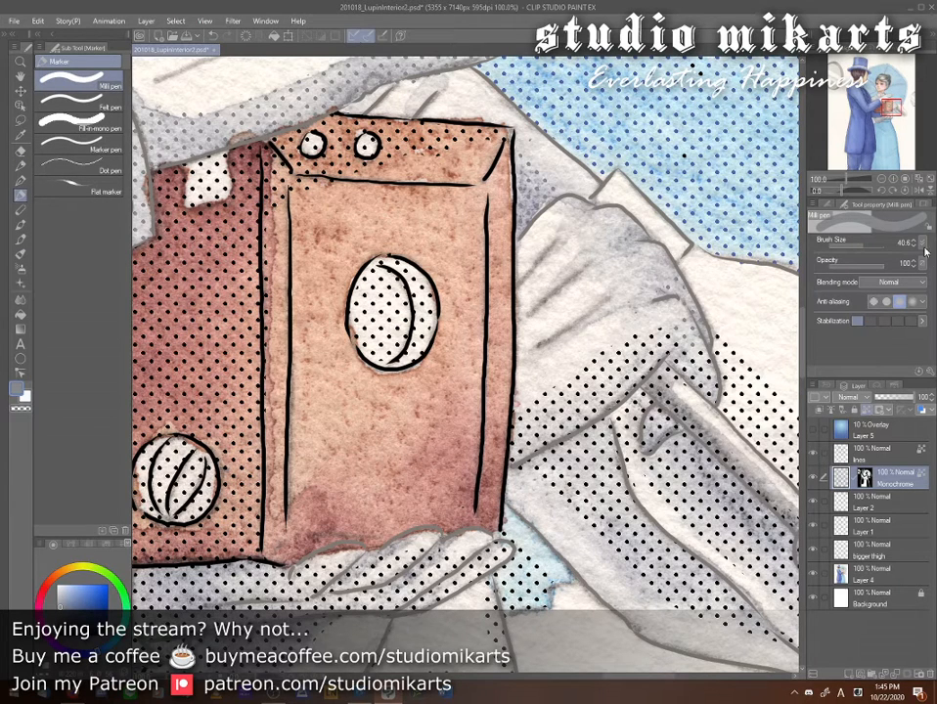
pyautogui.click(881, 182)
pyautogui.click(882, 182)
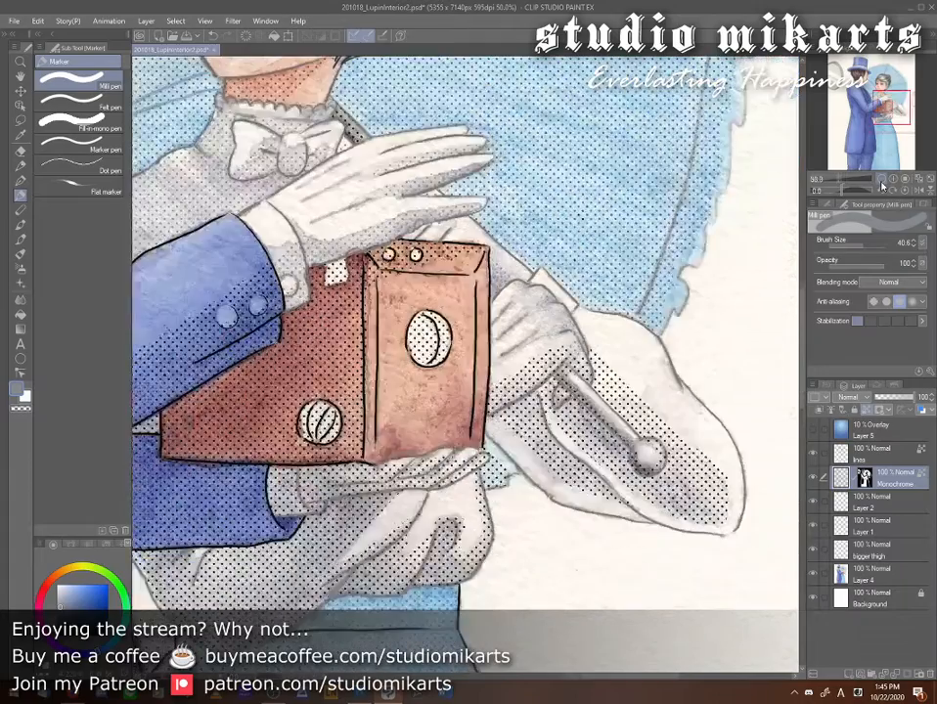
pyautogui.click(881, 182)
pyautogui.click(905, 180)
pyautogui.click(917, 180)
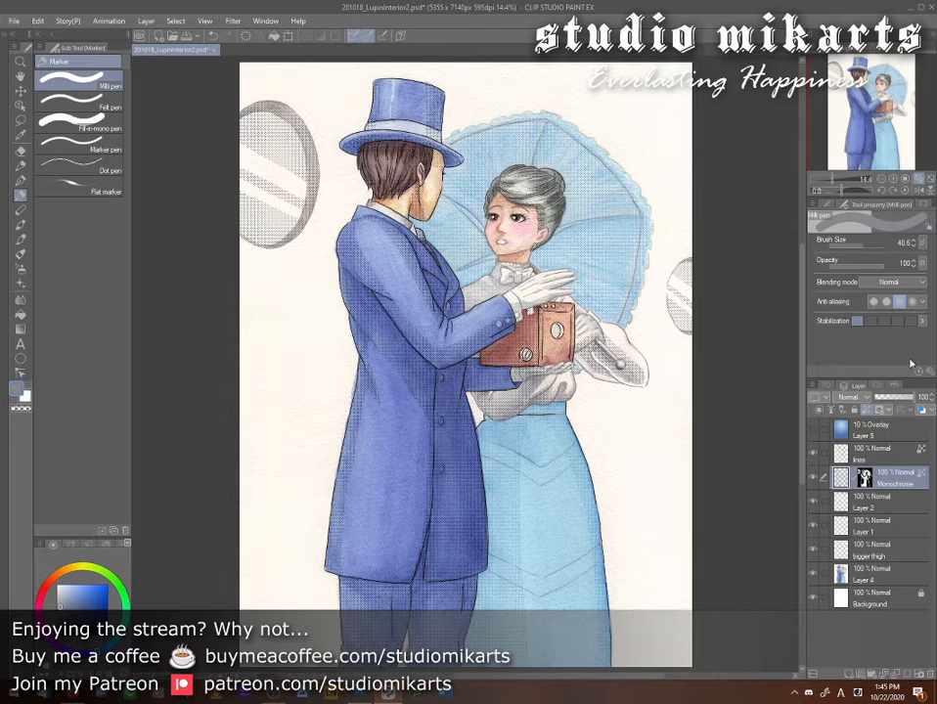
pyautogui.click(908, 182)
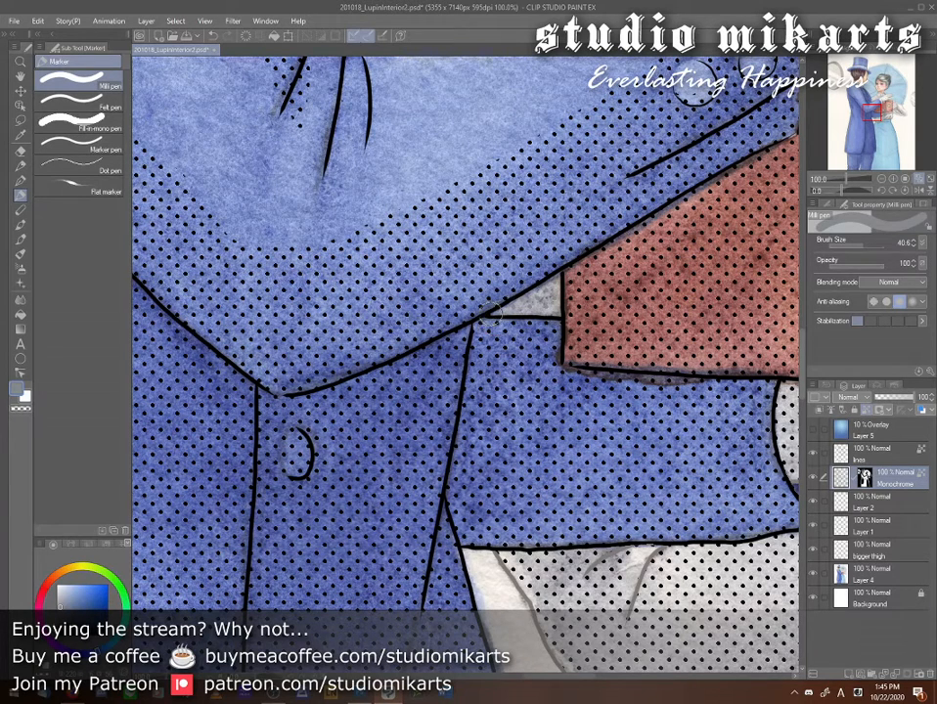
pyautogui.moveTo(682, 480); pyautogui.dragTo(287, 469)
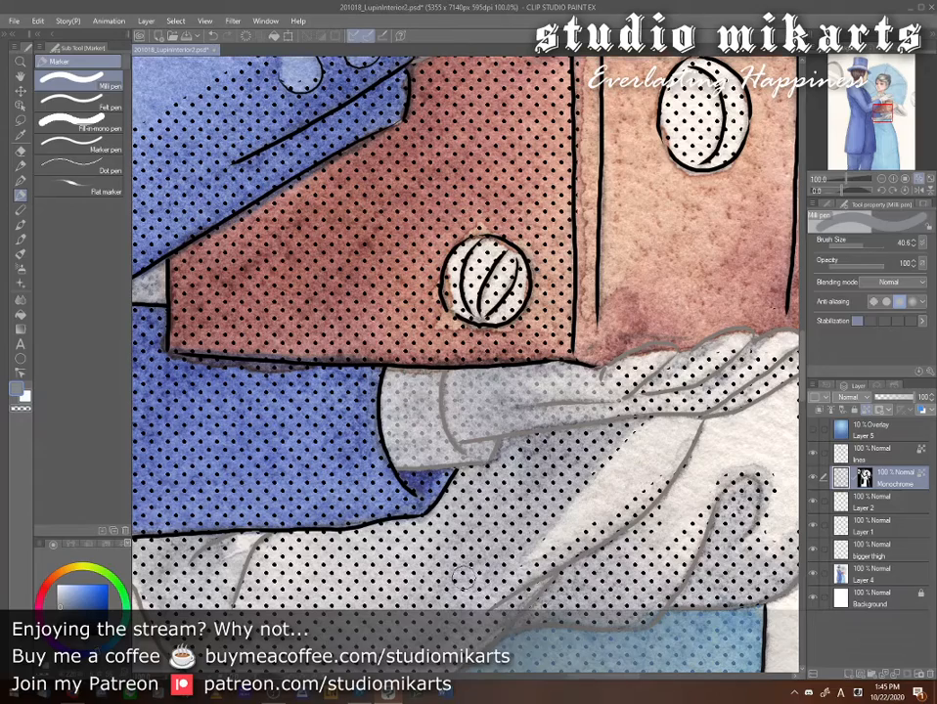
pyautogui.moveTo(778, 517); pyautogui.dragTo(498, 532)
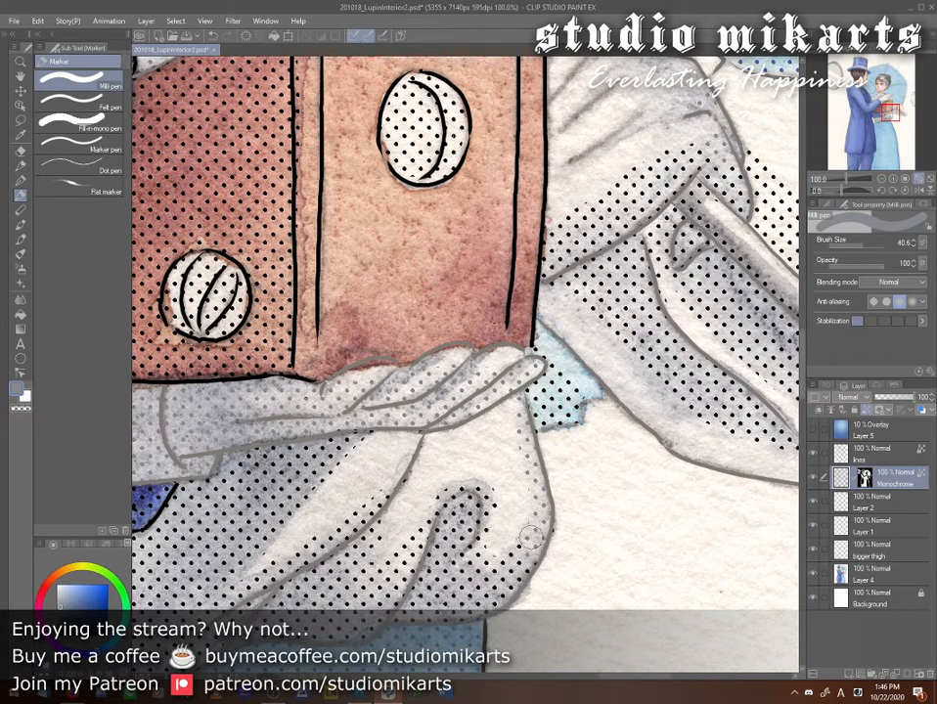
# - Recolour the dots on the puffed blouse folds below the man's lower glove in the same grey-blue
pyautogui.press('e')
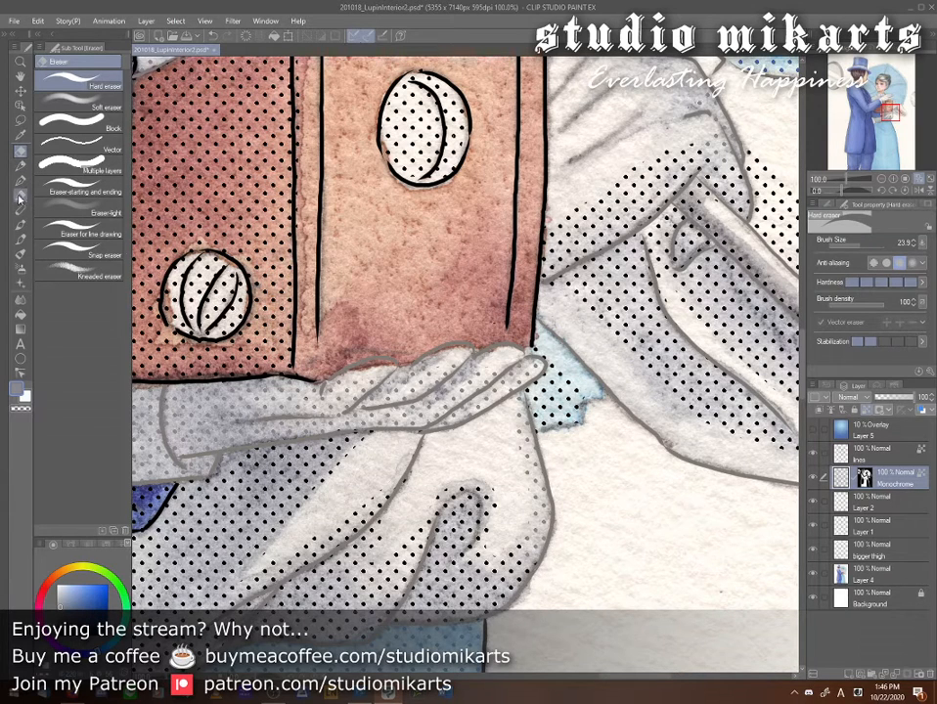
pyautogui.press('p')
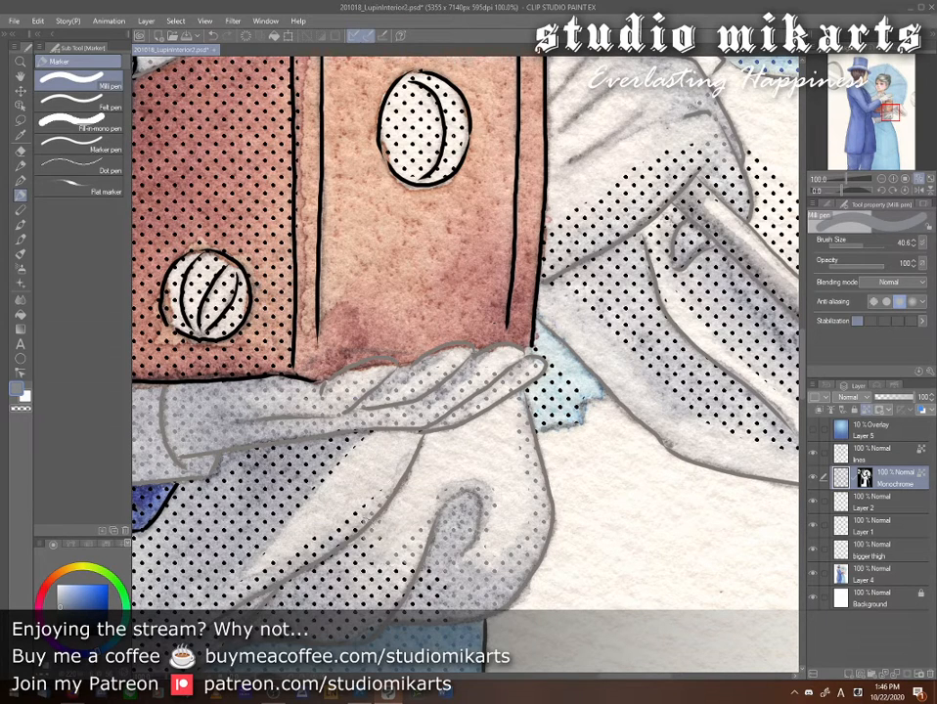
pyautogui.moveTo(460, 587); pyautogui.dragTo(572, 558)
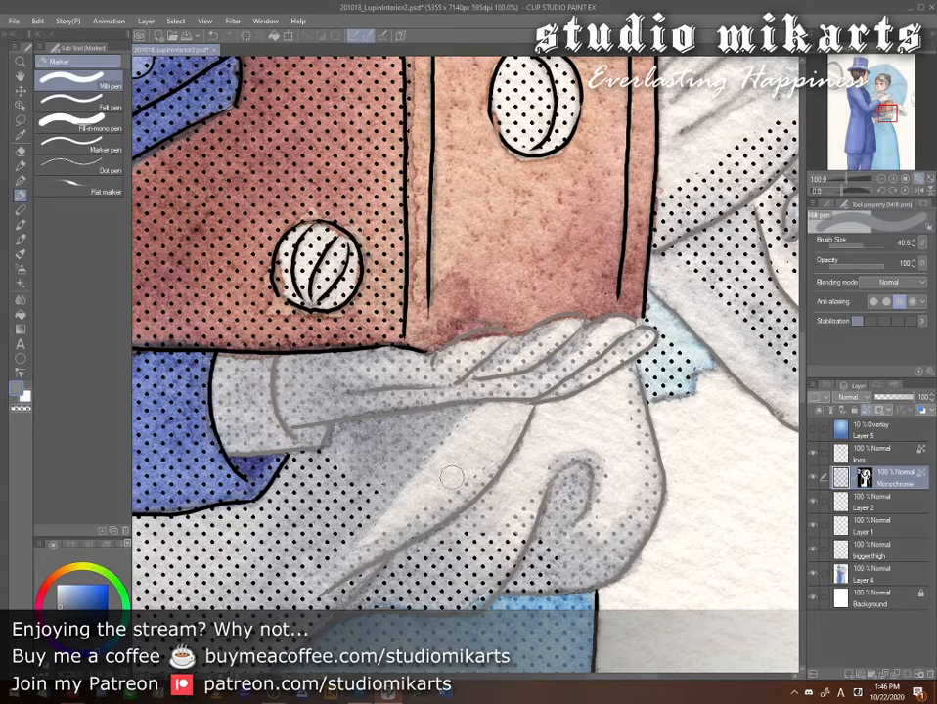
pyautogui.moveTo(410, 609); pyautogui.dragTo(528, 561)
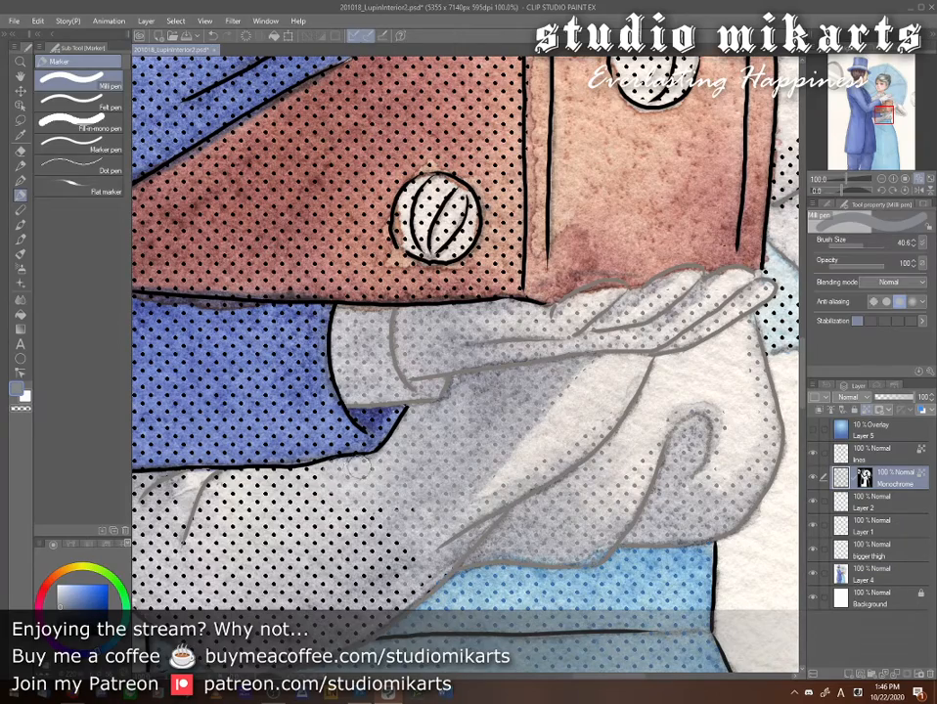
# - Recolour the remaining black dots on the puffed blouse below the man's blue lower sleeve in grey-blue
pyautogui.moveTo(424, 556); pyautogui.dragTo(682, 458)
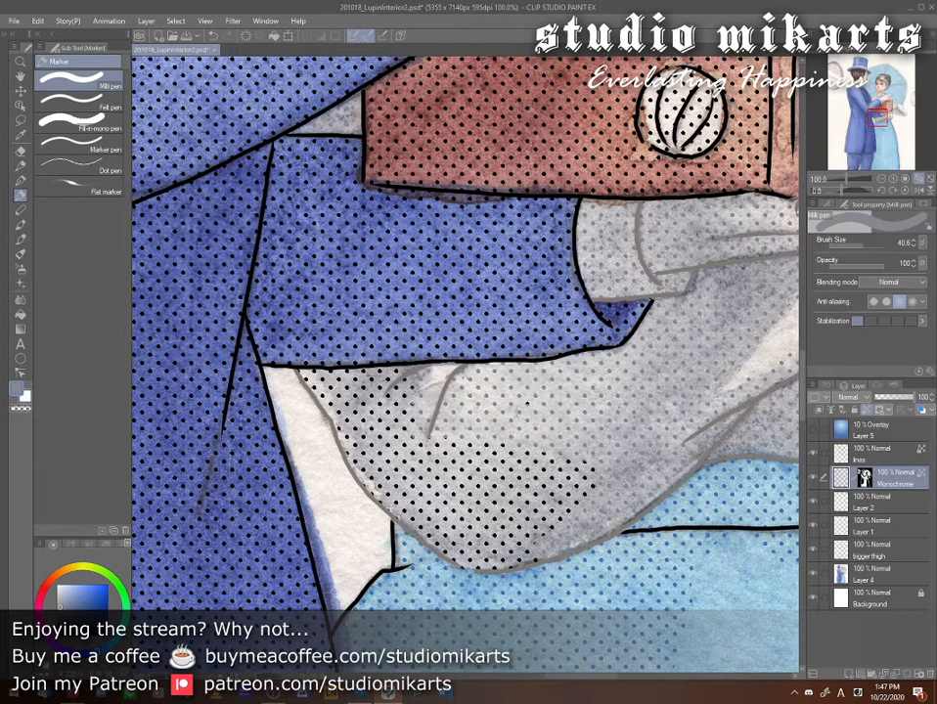
pyautogui.moveTo(589, 464)
pyautogui.mouseDown()
pyautogui.moveTo(590, 486)
pyautogui.moveTo(566, 473)
pyautogui.mouseUp()
pyautogui.moveTo(572, 517)
pyautogui.mouseDown()
pyautogui.moveTo(527, 550)
pyautogui.moveTo(462, 554)
pyautogui.moveTo(491, 533)
pyautogui.moveTo(476, 511)
pyautogui.moveTo(499, 458)
pyautogui.moveTo(539, 450)
pyautogui.mouseUp()
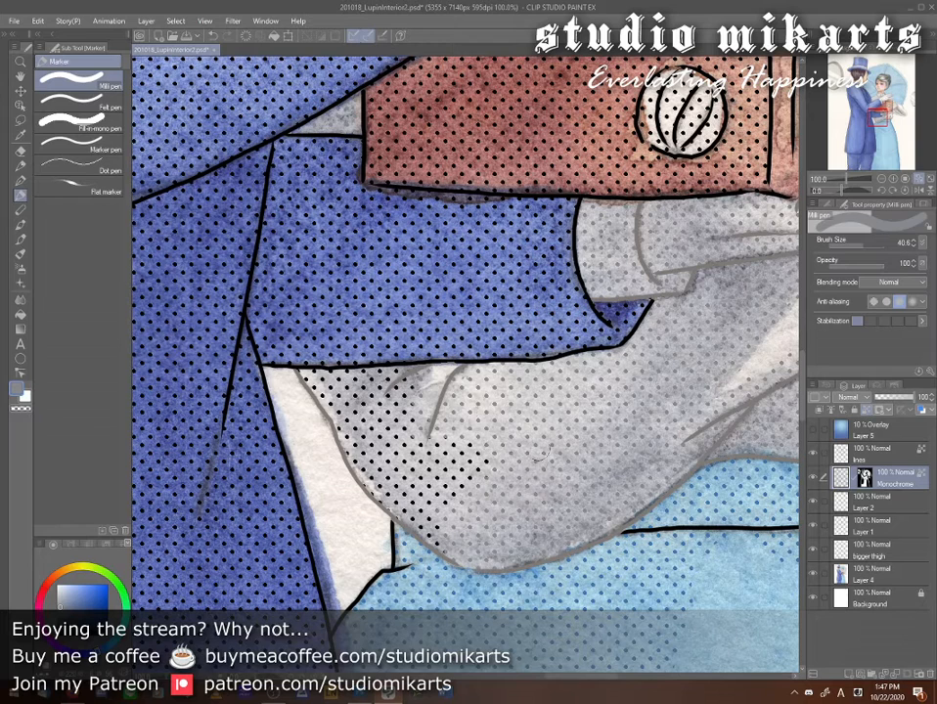
pyautogui.moveTo(467, 519); pyautogui.dragTo(424, 524)
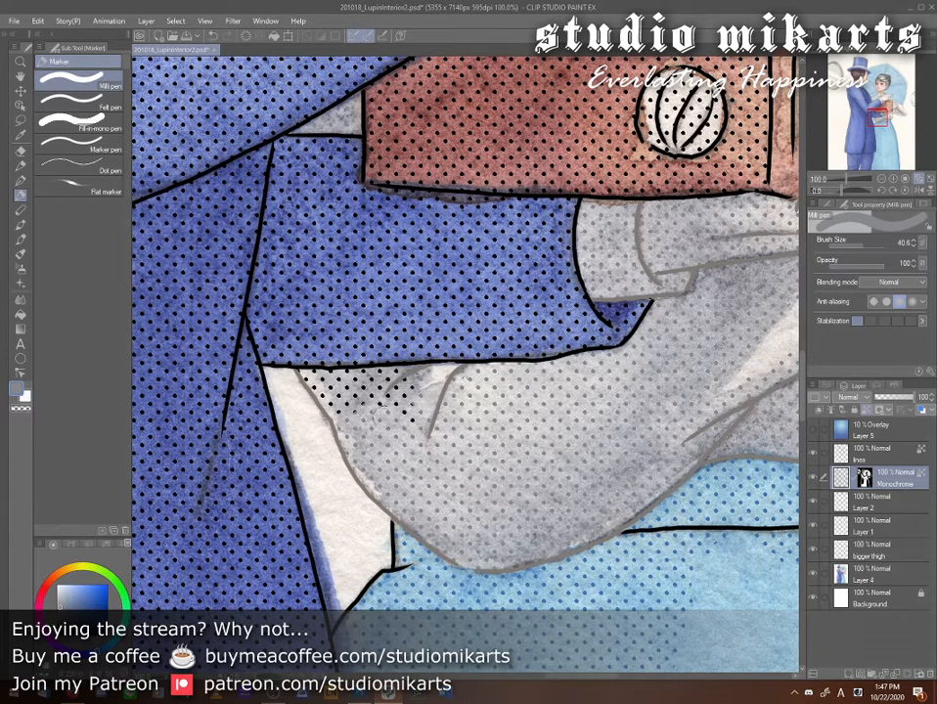
pyautogui.moveTo(384, 413)
pyautogui.mouseDown()
pyautogui.moveTo(424, 393)
pyautogui.moveTo(374, 378)
pyautogui.mouseUp()
pyautogui.moveTo(299, 370); pyautogui.dragTo(339, 393)
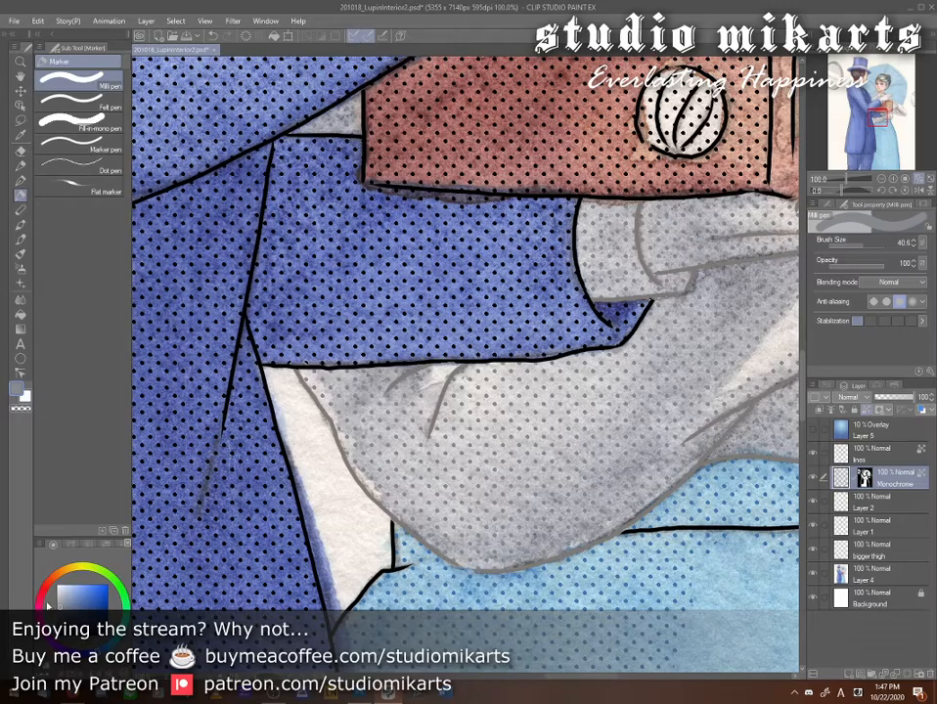
# - Recolour the dots on the woman's white sleeve around the parasol handle in the same grey-blue
pyautogui.moveTo(720, 427)
pyautogui.mouseDown()
pyautogui.moveTo(599, 425)
pyautogui.moveTo(365, 483)
pyautogui.mouseUp()
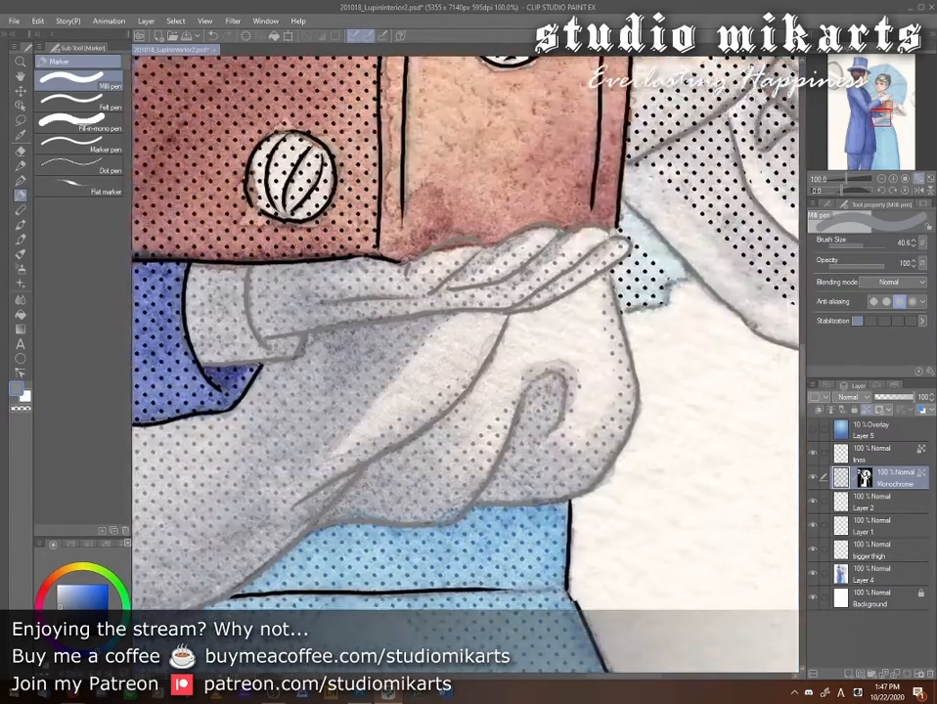
pyautogui.moveTo(628, 439); pyautogui.dragTo(415, 641)
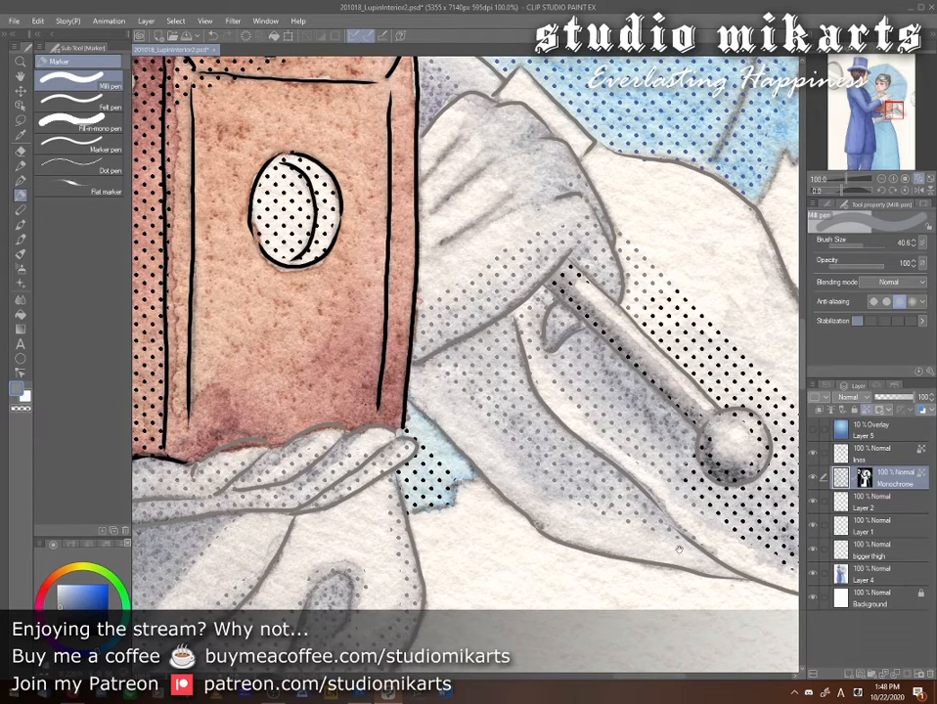
pyautogui.moveTo(695, 563); pyautogui.dragTo(458, 494)
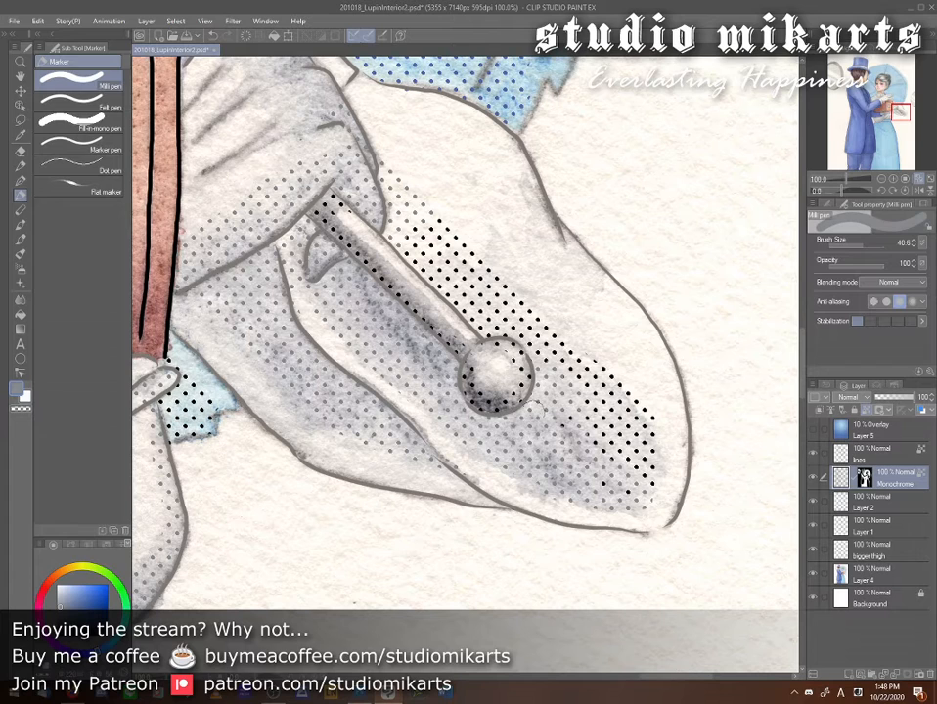
pyautogui.moveTo(601, 440); pyautogui.dragTo(653, 488)
pyautogui.moveTo(629, 369); pyautogui.dragTo(554, 379)
pyautogui.moveTo(507, 311)
pyautogui.mouseDown()
pyautogui.moveTo(519, 441)
pyautogui.moveTo(513, 434)
pyautogui.moveTo(524, 443)
pyautogui.moveTo(544, 425)
pyautogui.moveTo(513, 376)
pyautogui.moveTo(505, 368)
pyautogui.moveTo(491, 385)
pyautogui.moveTo(503, 413)
pyautogui.moveTo(438, 359)
pyautogui.moveTo(450, 363)
pyautogui.moveTo(448, 309)
pyautogui.moveTo(481, 341)
pyautogui.mouseUp()
pyautogui.click(448, 350)
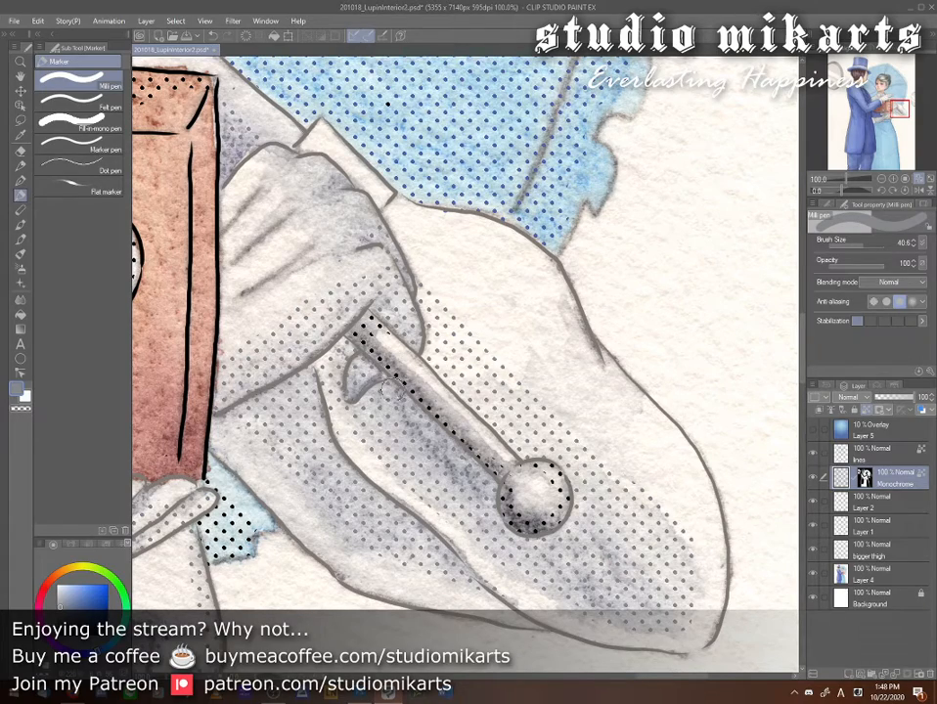
# - Recolour the dots at both shaded ends of the man's white shirt collar in grey-blue
pyautogui.moveTo(347, 384)
pyautogui.mouseDown()
pyautogui.moveTo(495, 467)
pyautogui.moveTo(577, 557)
pyautogui.mouseUp()
pyautogui.moveTo(349, 321); pyautogui.dragTo(556, 113)
pyautogui.moveTo(518, 596); pyautogui.dragTo(433, 211)
pyautogui.moveTo(517, 558); pyautogui.dragTo(761, 468)
pyautogui.moveTo(314, 442); pyautogui.dragTo(440, 702)
pyautogui.moveTo(443, 266); pyautogui.dragTo(489, 600)
pyautogui.moveTo(361, 157); pyautogui.dragTo(422, 504)
pyautogui.moveTo(275, 183); pyautogui.dragTo(485, 496)
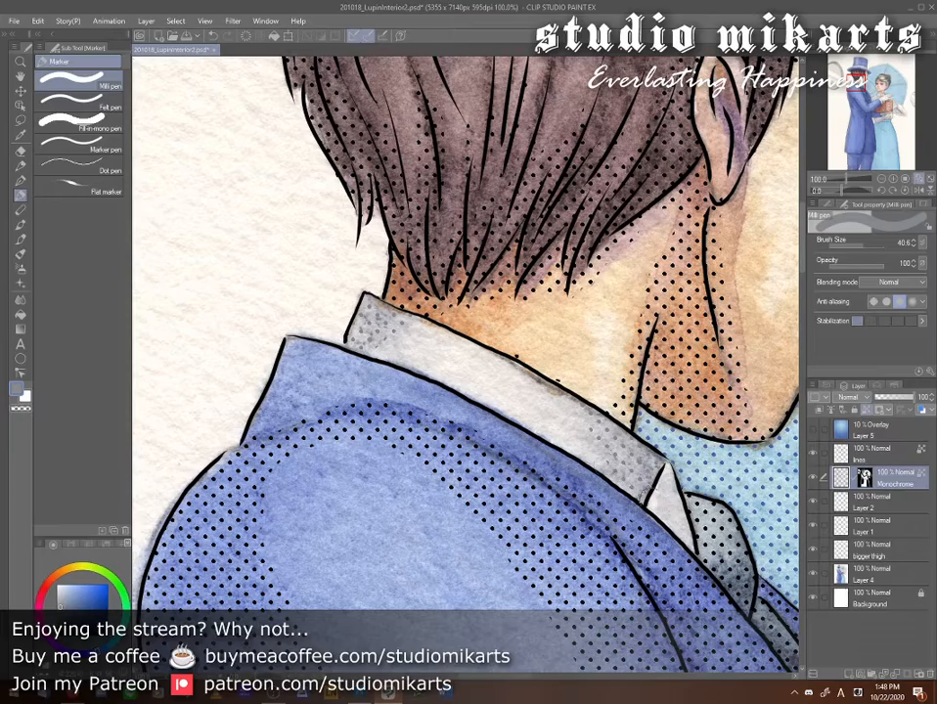
pyautogui.moveTo(673, 581); pyautogui.dragTo(828, 601)
pyautogui.moveTo(731, 553); pyautogui.dragTo(555, 572)
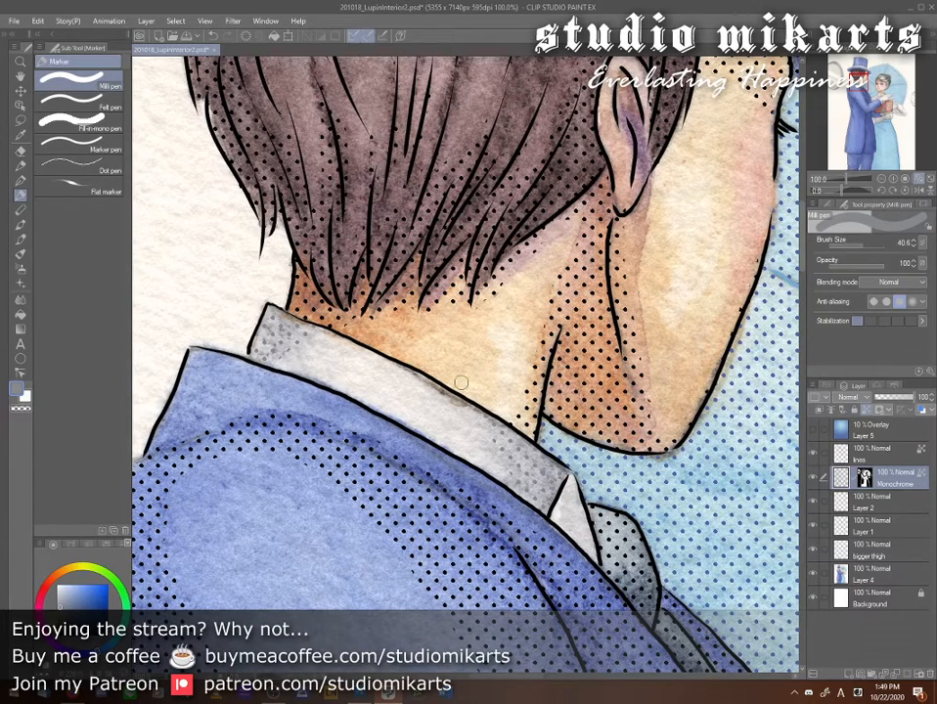
# - Sample a darker blue-grey from the parasol handle's round knob and recolour the dots on the knob and handle with it
pyautogui.moveTo(575, 551); pyautogui.dragTo(488, 419)
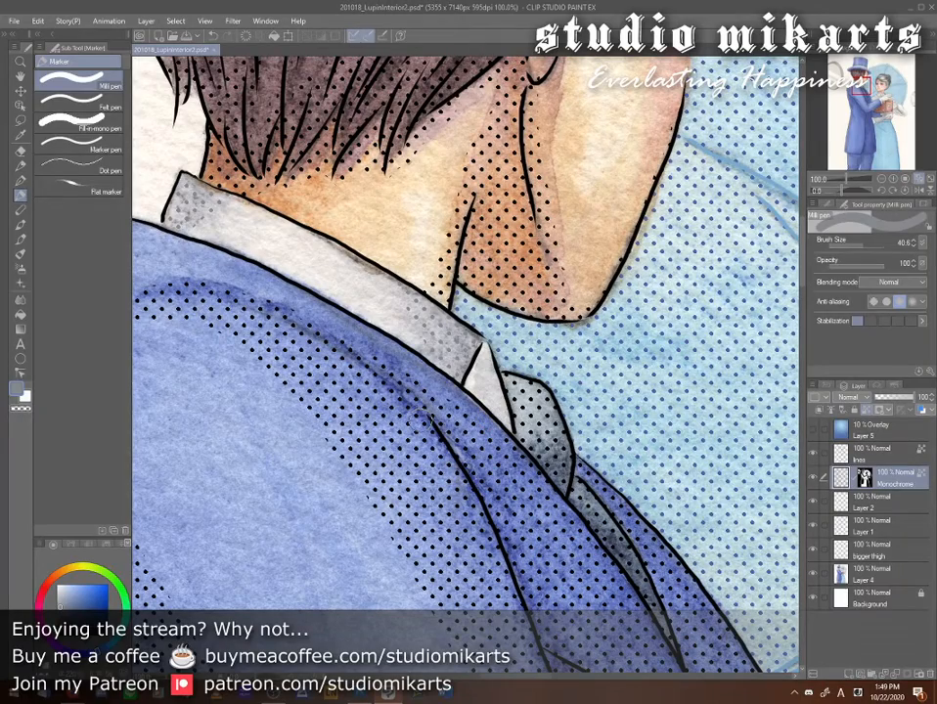
pyautogui.moveTo(583, 589); pyautogui.dragTo(308, 444)
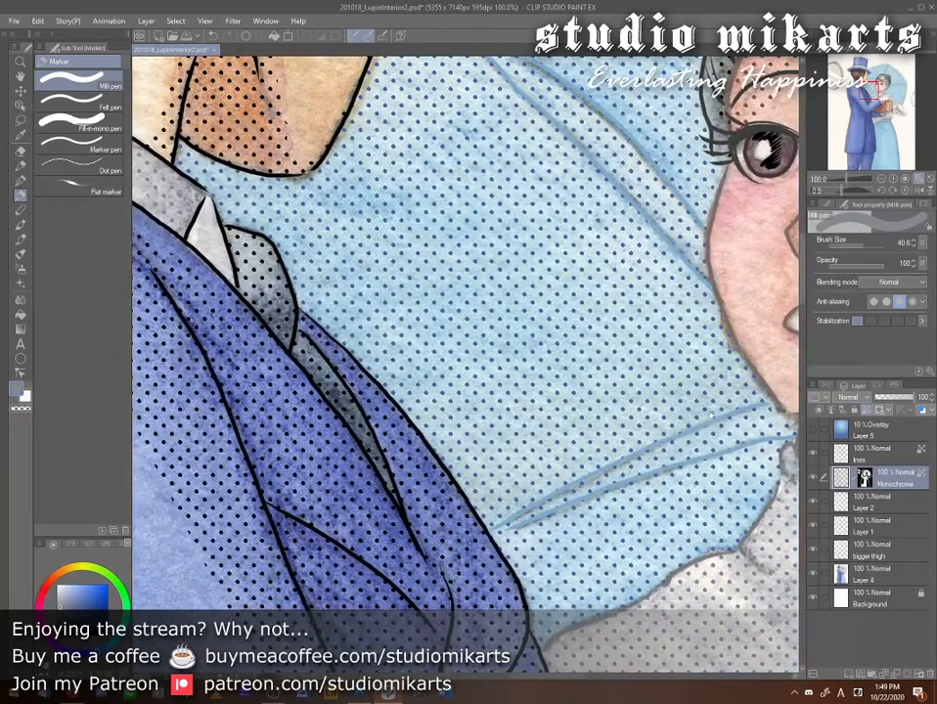
pyautogui.moveTo(711, 413); pyautogui.dragTo(426, 386)
pyautogui.moveTo(685, 651); pyautogui.dragTo(509, 344)
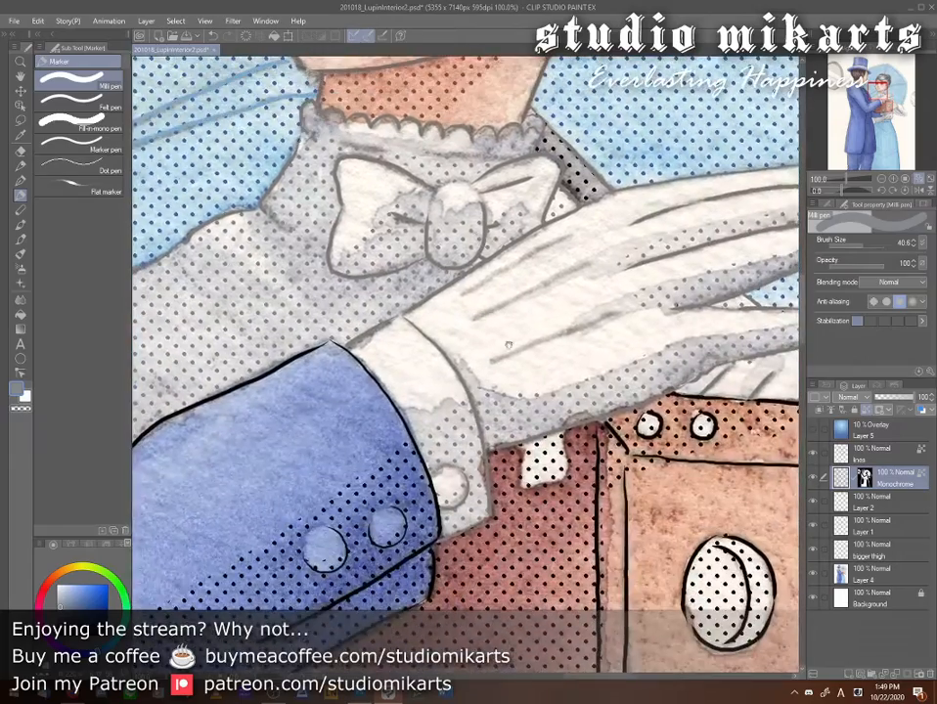
pyautogui.moveTo(782, 509)
pyautogui.mouseDown()
pyautogui.moveTo(398, 423)
pyautogui.moveTo(654, 362)
pyautogui.moveTo(440, 175)
pyautogui.moveTo(275, 145)
pyautogui.moveTo(292, 167)
pyautogui.mouseUp()
pyautogui.keyDown('alt'); pyautogui.click(682, 509); pyautogui.keyUp('alt')
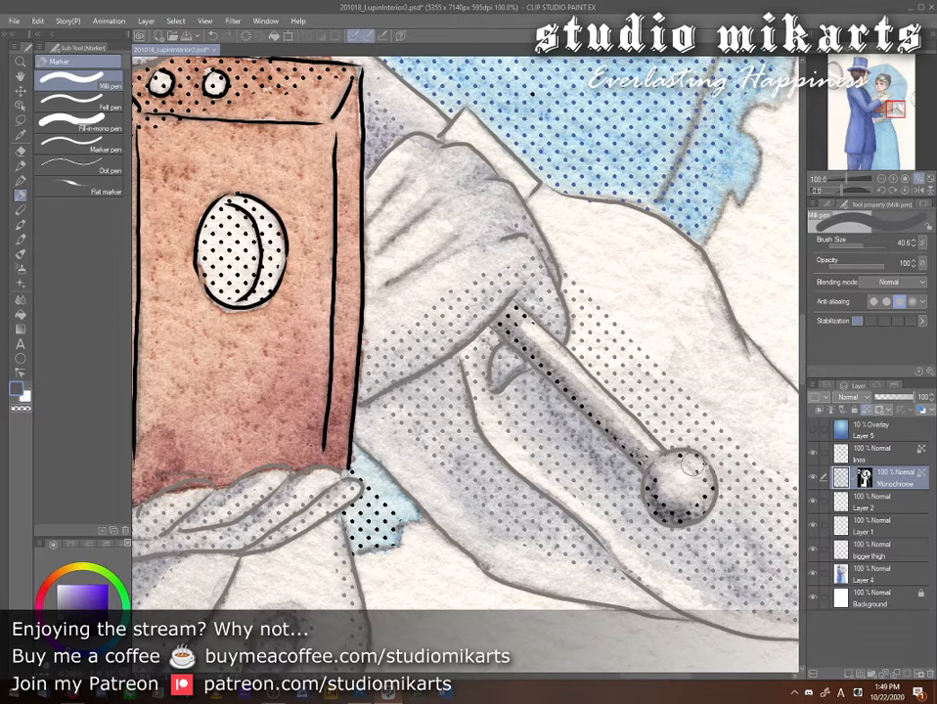
pyautogui.moveTo(702, 489)
pyautogui.mouseDown()
pyautogui.moveTo(677, 513)
pyautogui.moveTo(673, 488)
pyautogui.moveTo(659, 507)
pyautogui.moveTo(657, 487)
pyautogui.moveTo(659, 499)
pyautogui.mouseUp()
pyautogui.moveTo(587, 401)
pyautogui.mouseDown()
pyautogui.moveTo(513, 318)
pyautogui.moveTo(535, 334)
pyautogui.mouseUp()
# - Recolour the dots on the grey strip between the woman's frilled collar and the man's upper glove in the dark blue-grey
pyautogui.moveTo(478, 324); pyautogui.dragTo(718, 618)
pyautogui.moveTo(416, 283); pyautogui.dragTo(707, 618)
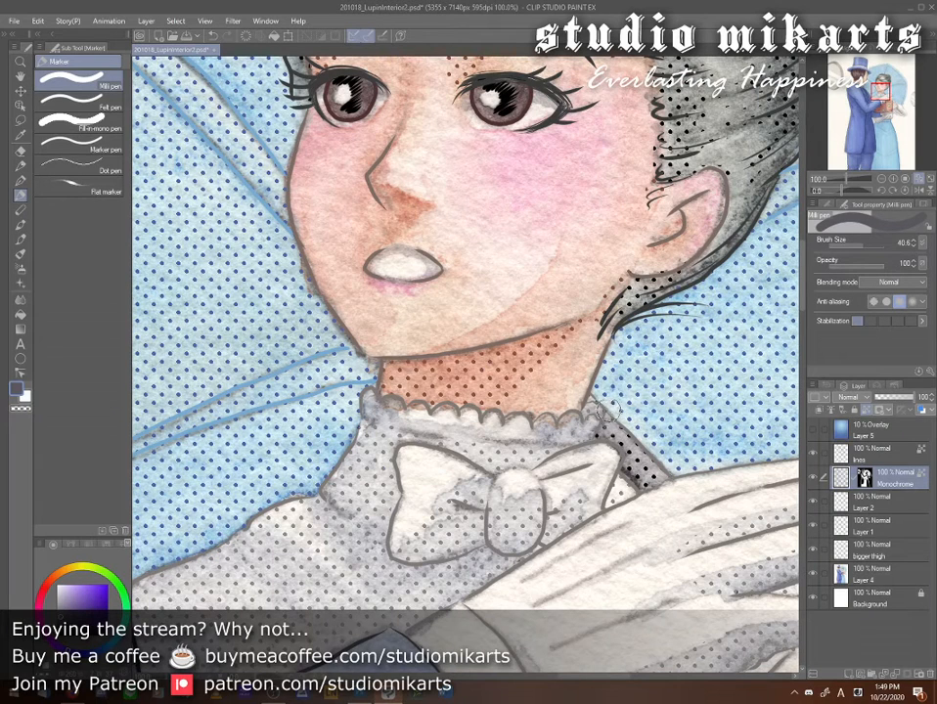
pyautogui.moveTo(631, 458)
pyautogui.mouseDown()
pyautogui.moveTo(648, 482)
pyautogui.moveTo(633, 454)
pyautogui.moveTo(603, 434)
pyautogui.moveTo(653, 491)
pyautogui.mouseUp()
# - Recolour the dots on the small light-blue patch beside the brown box's lower corner
pyautogui.moveTo(480, 352); pyautogui.dragTo(462, 204)
pyautogui.moveTo(585, 553); pyautogui.dragTo(441, 297)
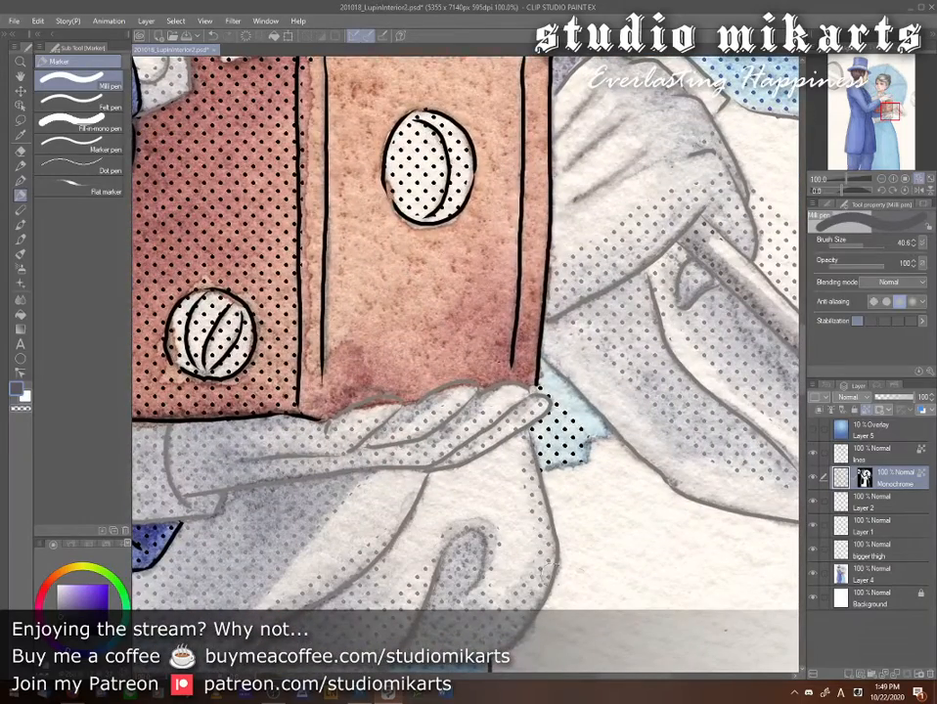
pyautogui.moveTo(476, 172); pyautogui.dragTo(330, 509)
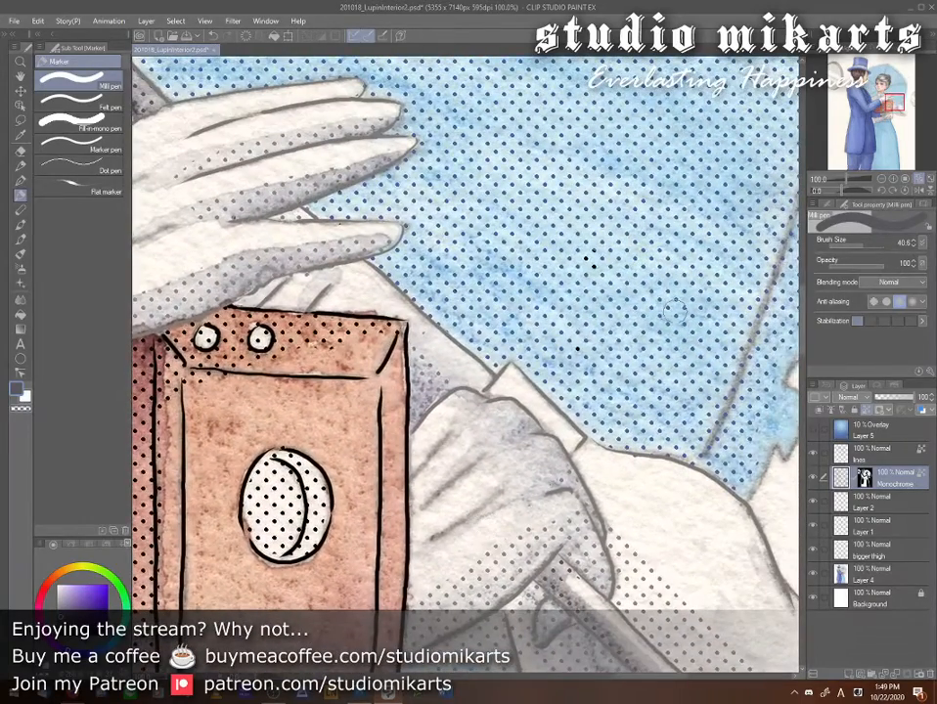
pyautogui.moveTo(444, 667); pyautogui.dragTo(596, 250)
pyautogui.moveTo(585, 360)
pyautogui.mouseDown()
pyautogui.moveTo(570, 334)
pyautogui.moveTo(551, 364)
pyautogui.moveTo(564, 374)
pyautogui.moveTo(563, 389)
pyautogui.moveTo(571, 356)
pyautogui.moveTo(584, 387)
pyautogui.mouseUp()
pyautogui.moveTo(548, 298); pyautogui.dragTo(554, 318)
# - Recolour the dots inside the man's lower cuff and across his lower sleeve in navy blue, adjusting the brush size between 15.7 and 61.8
pyautogui.moveTo(318, 550); pyautogui.dragTo(830, 570)
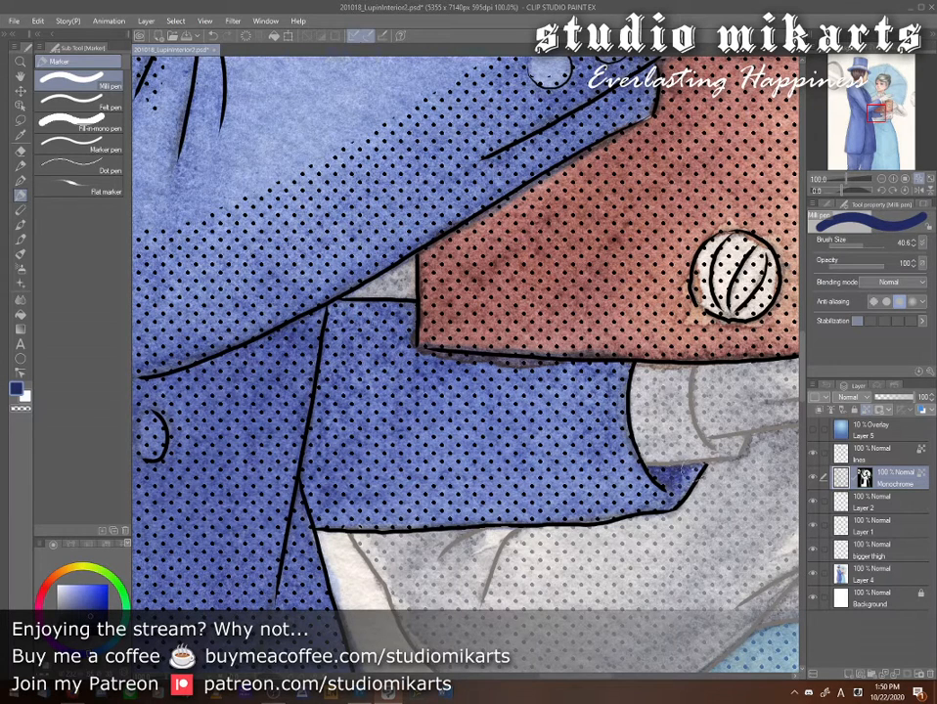
pyautogui.moveTo(669, 485); pyautogui.dragTo(697, 464)
pyautogui.click(857, 242)
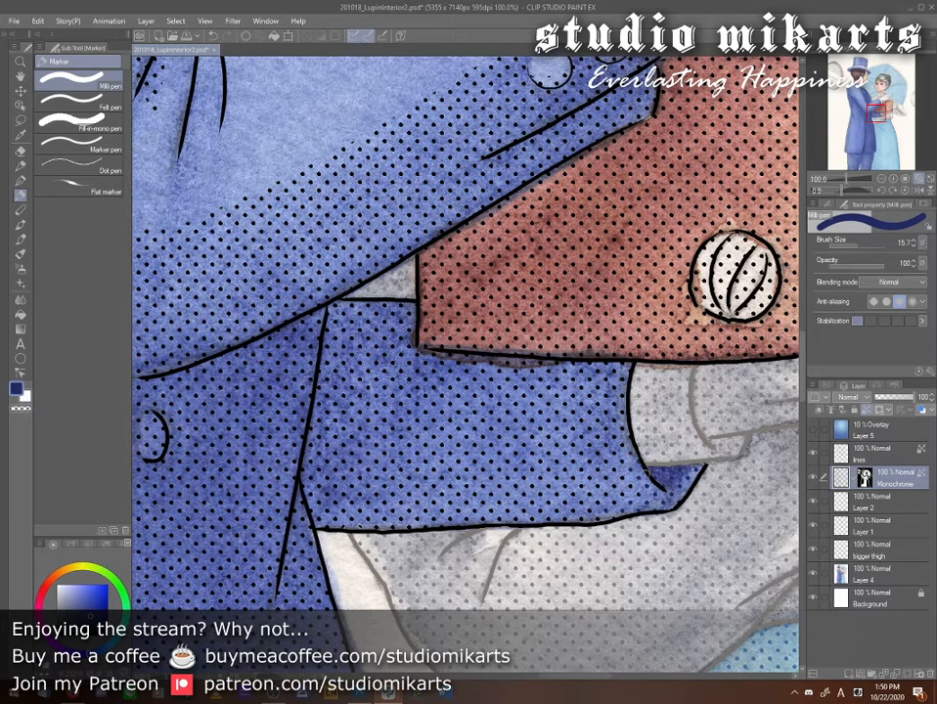
pyautogui.click(869, 244)
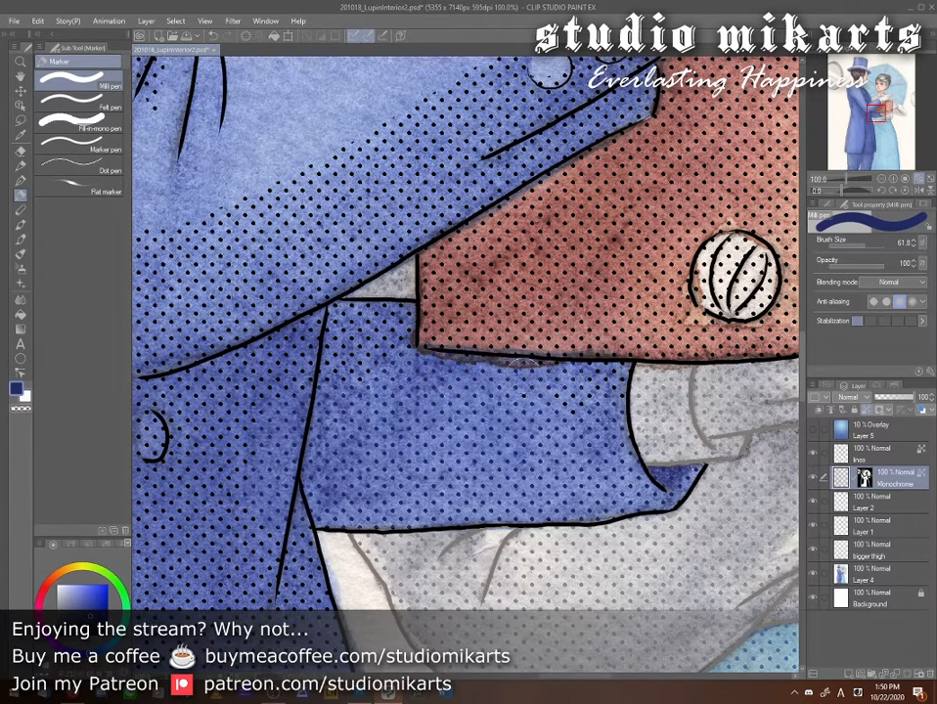
pyautogui.click(860, 246)
# - Set the brush size to 143.6 and recolour the dots on the buttoned front panel of the man's coat in navy blue
pyautogui.moveTo(377, 599); pyautogui.dragTo(559, 575)
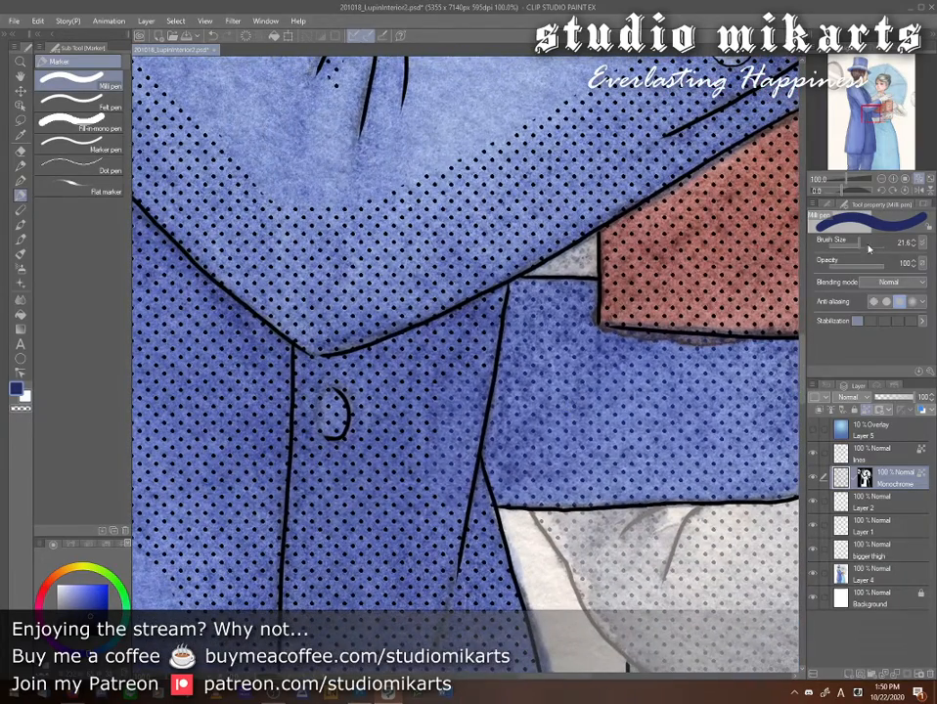
pyautogui.moveTo(869, 248); pyautogui.dragTo(875, 245)
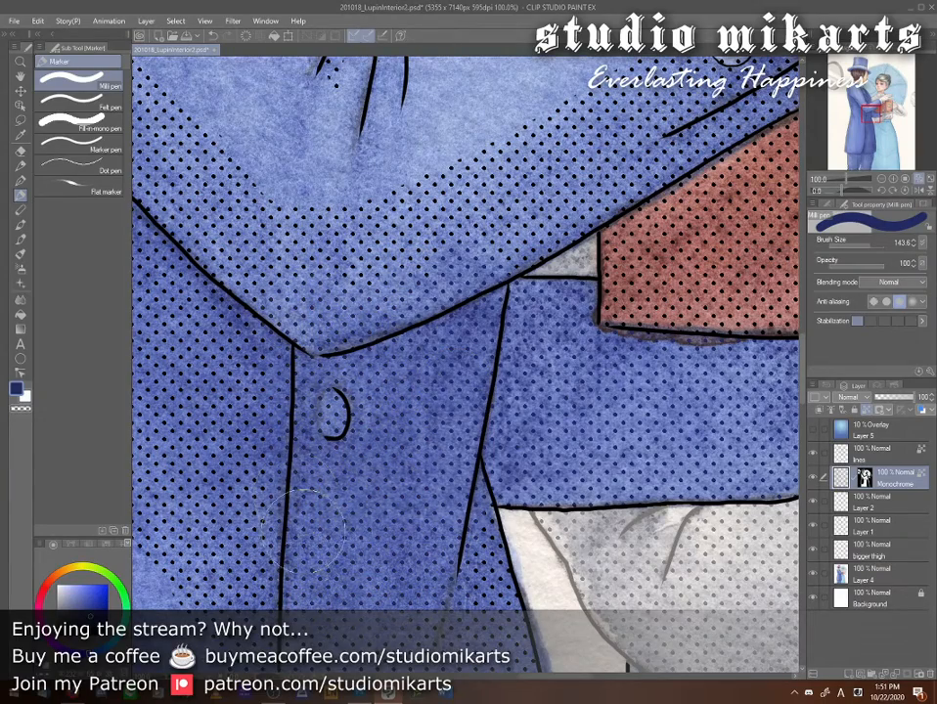
pyautogui.moveTo(402, 534)
pyautogui.mouseDown()
pyautogui.moveTo(384, 424)
pyautogui.moveTo(378, 220)
pyautogui.mouseUp()
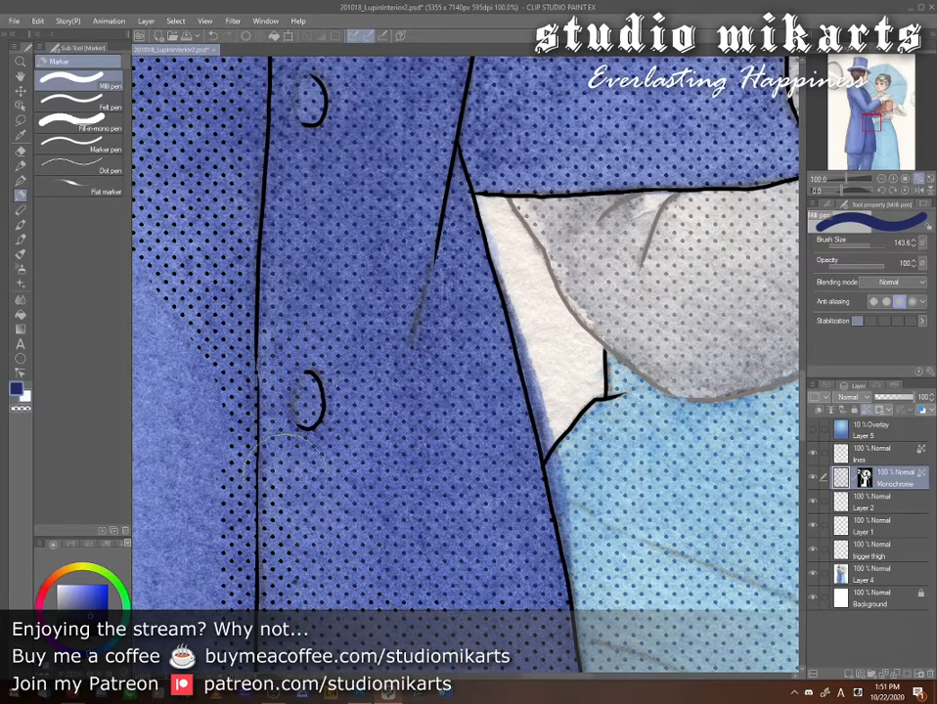
# - Recolour the dots along the underside of the man's bent upper sleeve in navy blue, reducing the brush size to 40.6 towards the cuff
pyautogui.moveTo(401, 157); pyautogui.dragTo(411, 583)
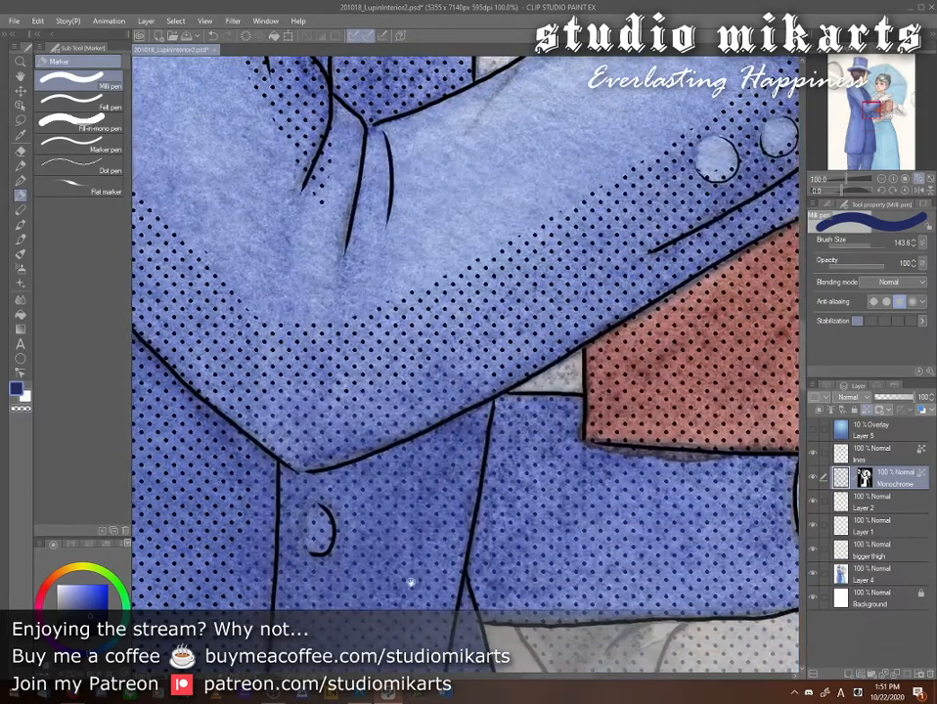
pyautogui.moveTo(465, 238)
pyautogui.mouseDown()
pyautogui.moveTo(469, 228)
pyautogui.moveTo(452, 329)
pyautogui.moveTo(454, 309)
pyautogui.mouseUp()
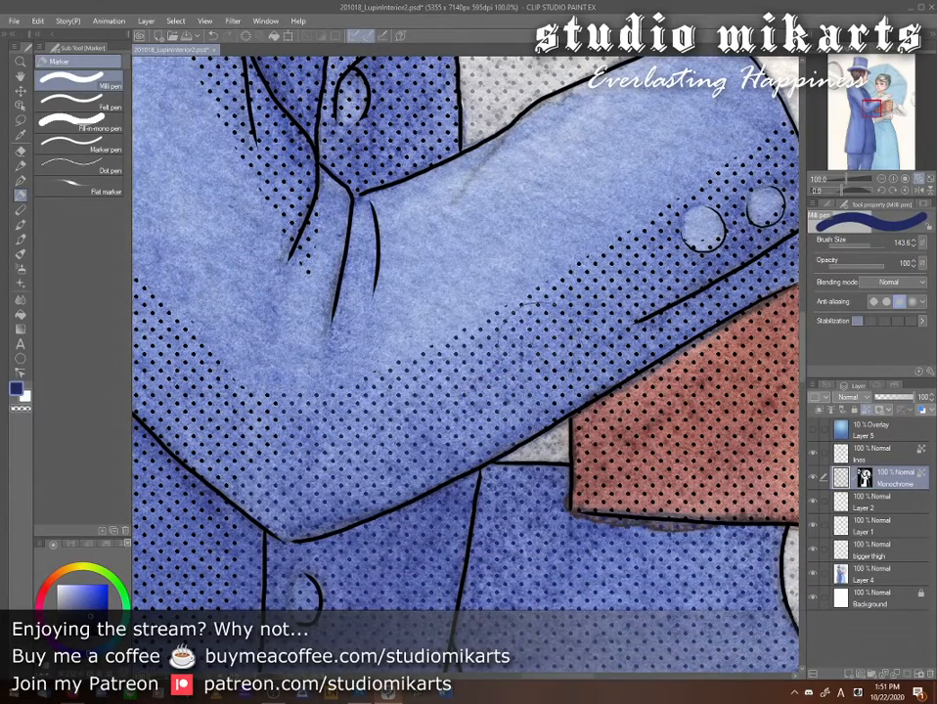
pyautogui.press('[')
pyautogui.press('[')
pyautogui.press('[')
pyautogui.press('[')
pyautogui.press('[')
pyautogui.press('[')
pyautogui.press('[')
pyautogui.press('[')
pyautogui.press('[')
pyautogui.press('[')
pyautogui.press('[')
pyautogui.press('[')
pyautogui.moveTo(626, 539); pyautogui.dragTo(454, 671)
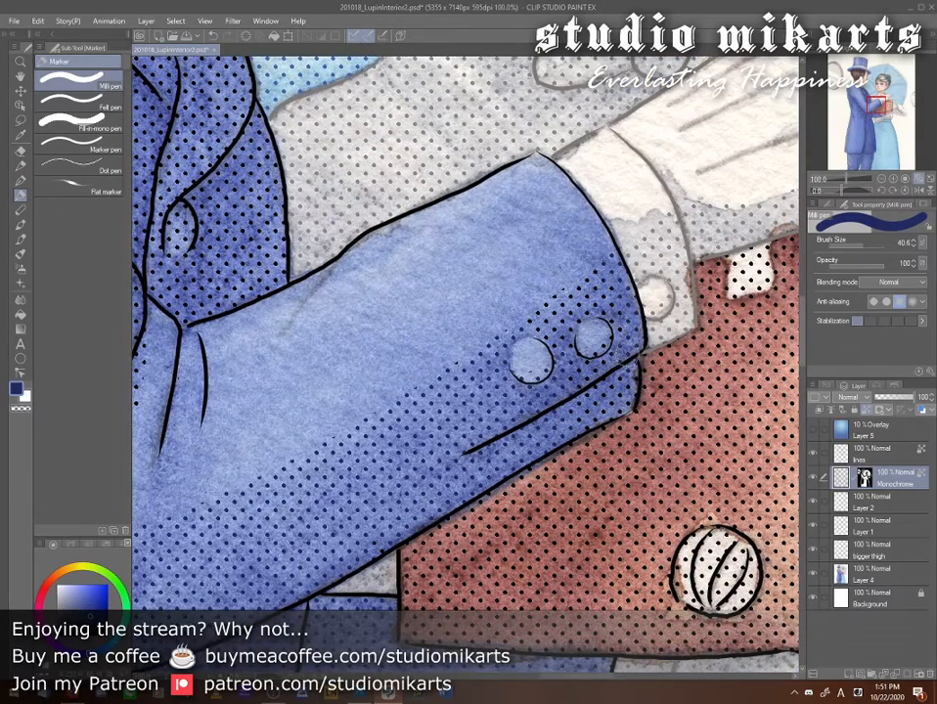
pyautogui.moveTo(631, 384)
pyautogui.mouseDown()
pyautogui.moveTo(621, 409)
pyautogui.moveTo(604, 415)
pyautogui.mouseUp()
# - Recolour the dots on the coat front around the button above the man's bent elbow in navy blue
pyautogui.moveTo(400, 556); pyautogui.dragTo(722, 490)
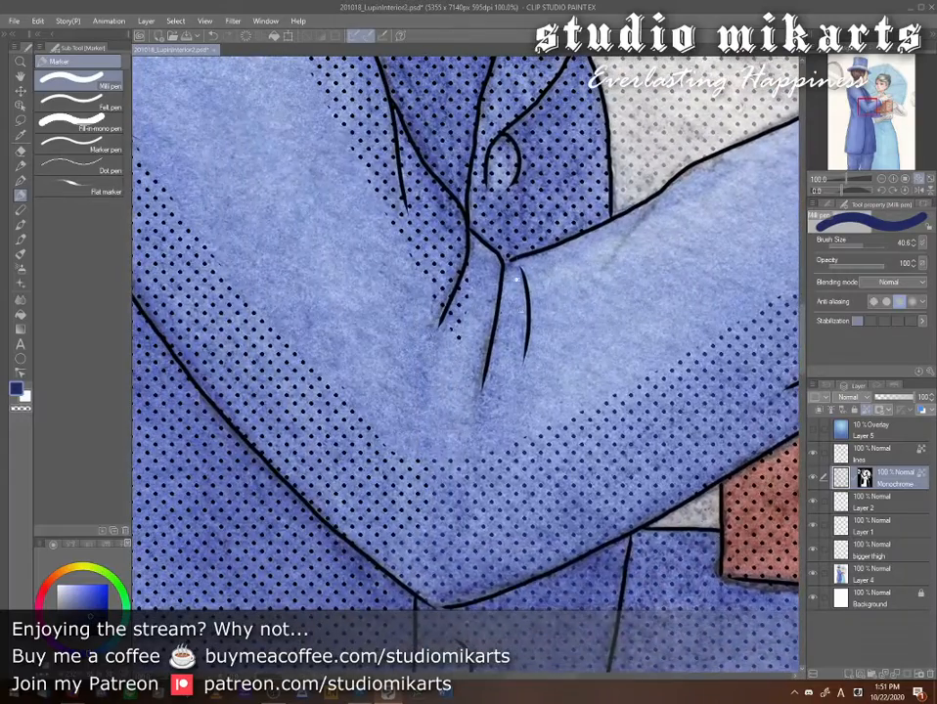
pyautogui.moveTo(514, 252); pyautogui.dragTo(575, 564)
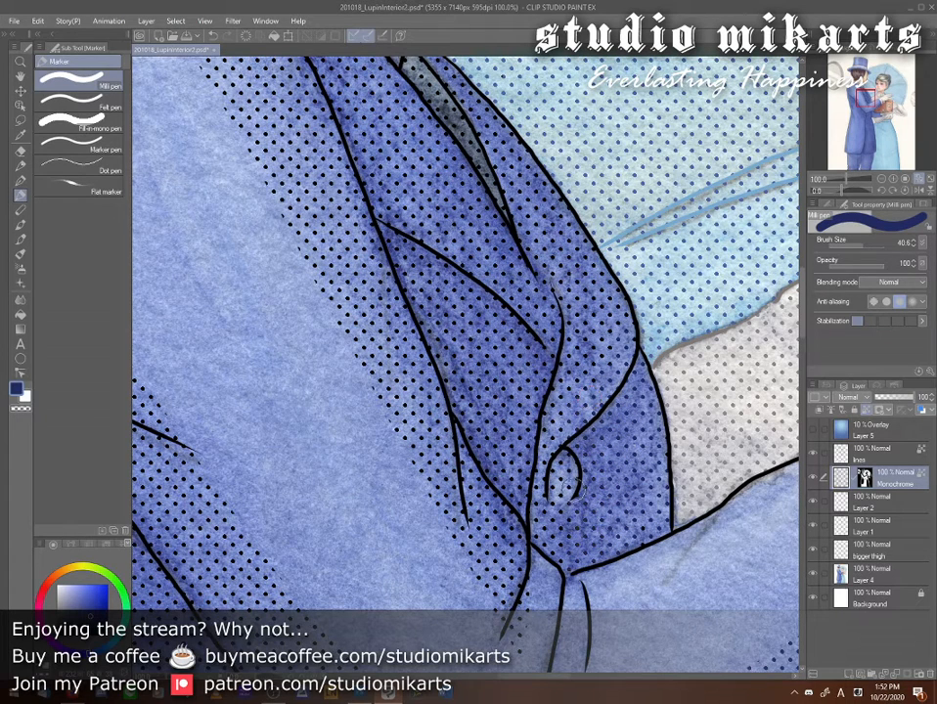
pyautogui.moveTo(505, 647); pyautogui.dragTo(548, 530)
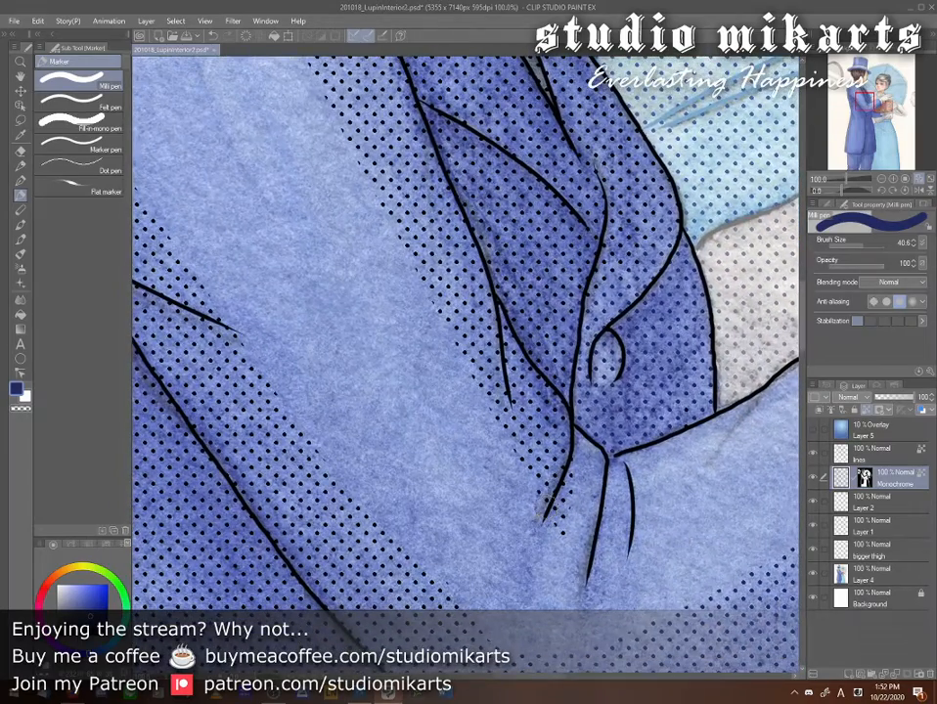
# - Set the brush size to 159.5 and recolour the dots on the lower part of the coat lapel in navy blue
pyautogui.click(869, 246)
pyautogui.moveTo(533, 480)
pyautogui.mouseDown()
pyautogui.moveTo(510, 396)
pyautogui.moveTo(551, 223)
pyautogui.mouseUp()
pyautogui.moveTo(497, 338); pyautogui.dragTo(577, 652)
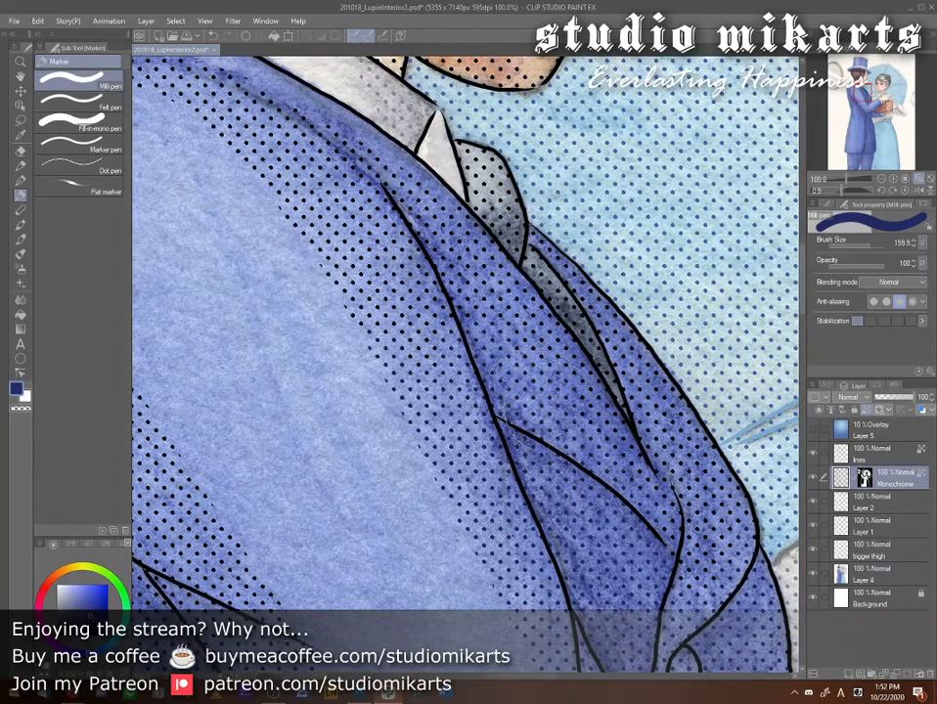
pyautogui.moveTo(643, 652); pyautogui.dragTo(600, 571)
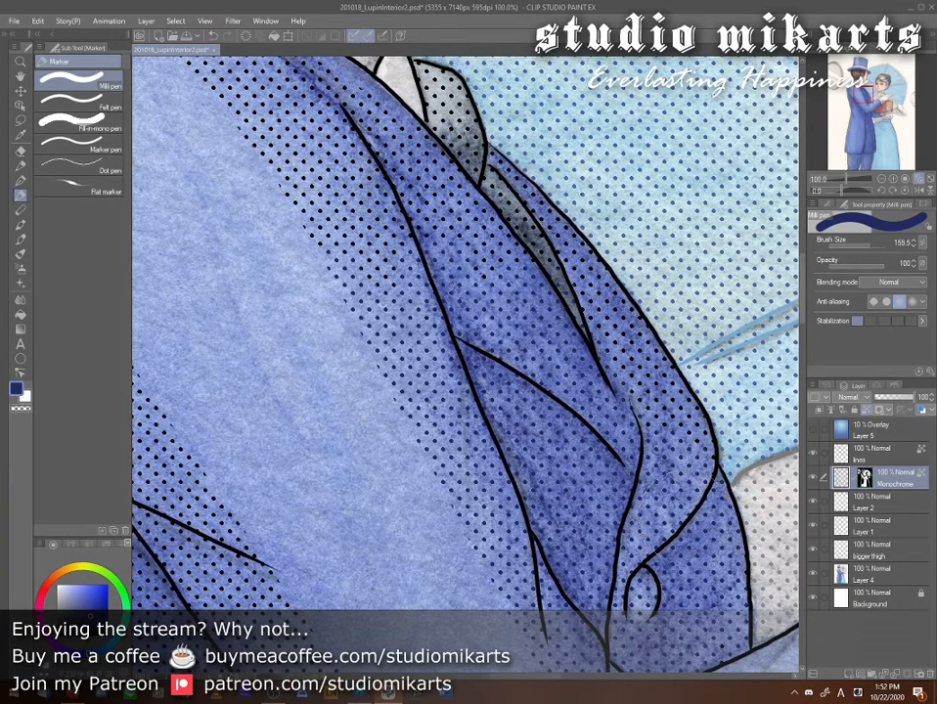
# - Reduce the brush size to 50.1 and recolour the dots on the upper lapel and the coat edge beside the grey waistcoat in navy blue
pyautogui.click(864, 245)
pyautogui.moveTo(551, 314); pyautogui.dragTo(587, 434)
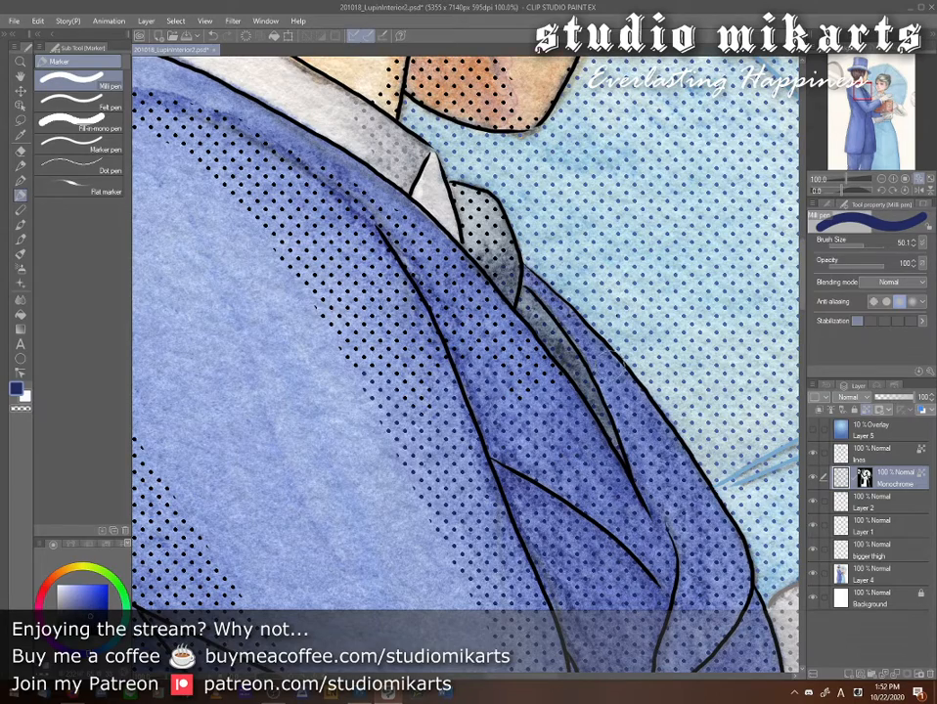
pyautogui.moveTo(523, 403); pyautogui.dragTo(594, 581)
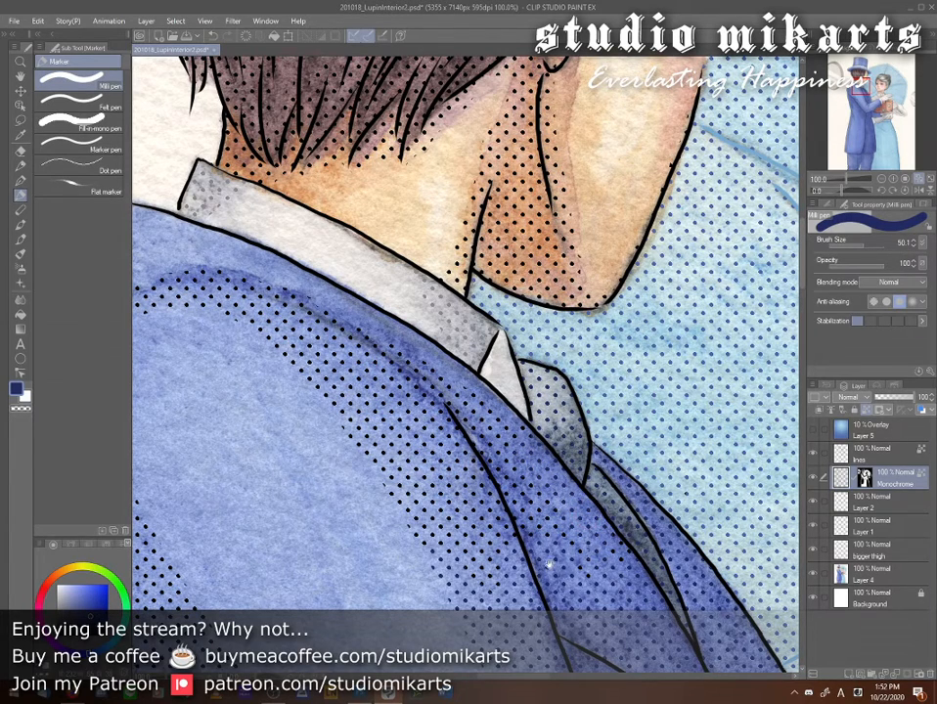
pyautogui.moveTo(411, 423); pyautogui.dragTo(386, 357)
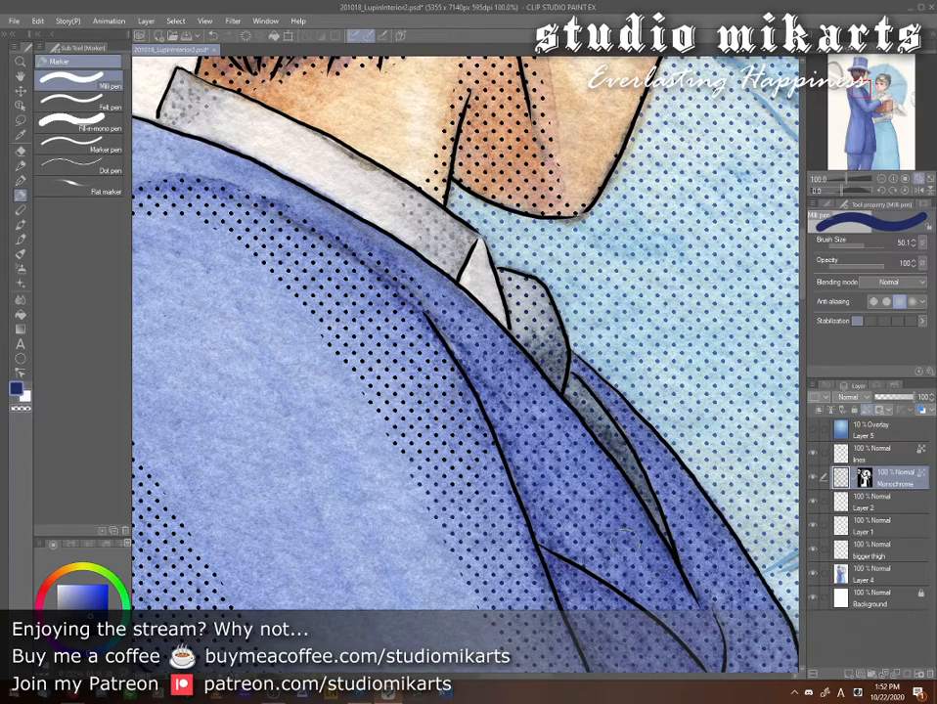
pyautogui.moveTo(516, 564)
pyautogui.mouseDown()
pyautogui.moveTo(670, 472)
pyautogui.moveTo(677, 486)
pyautogui.mouseUp()
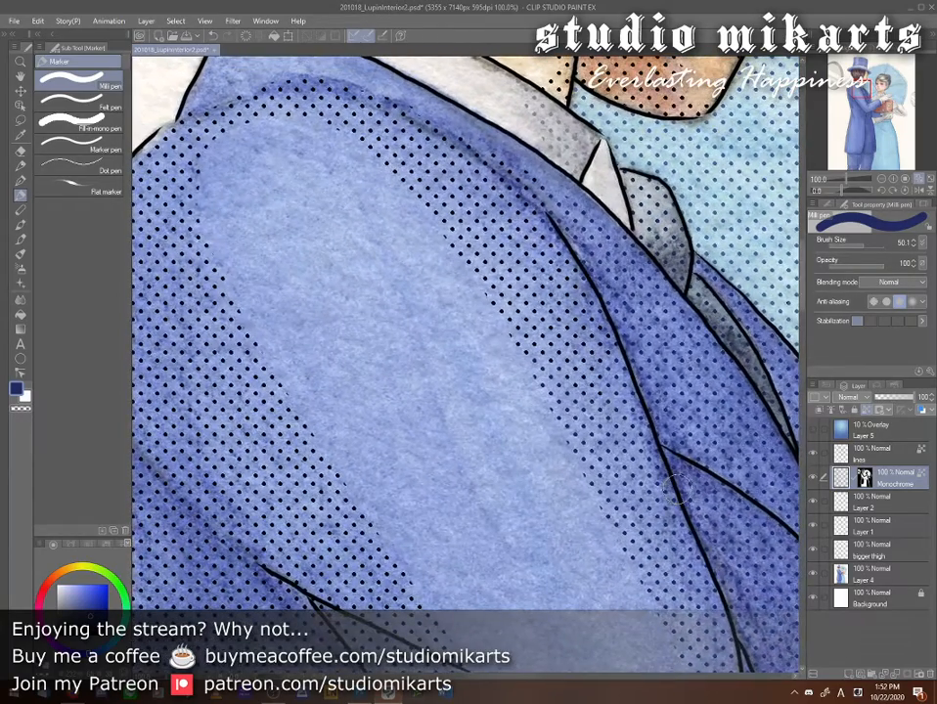
# - Set the brush size to 243.2 and recolour the dots along the front side of the man's upper sleeve in navy blue
pyautogui.click(869, 247)
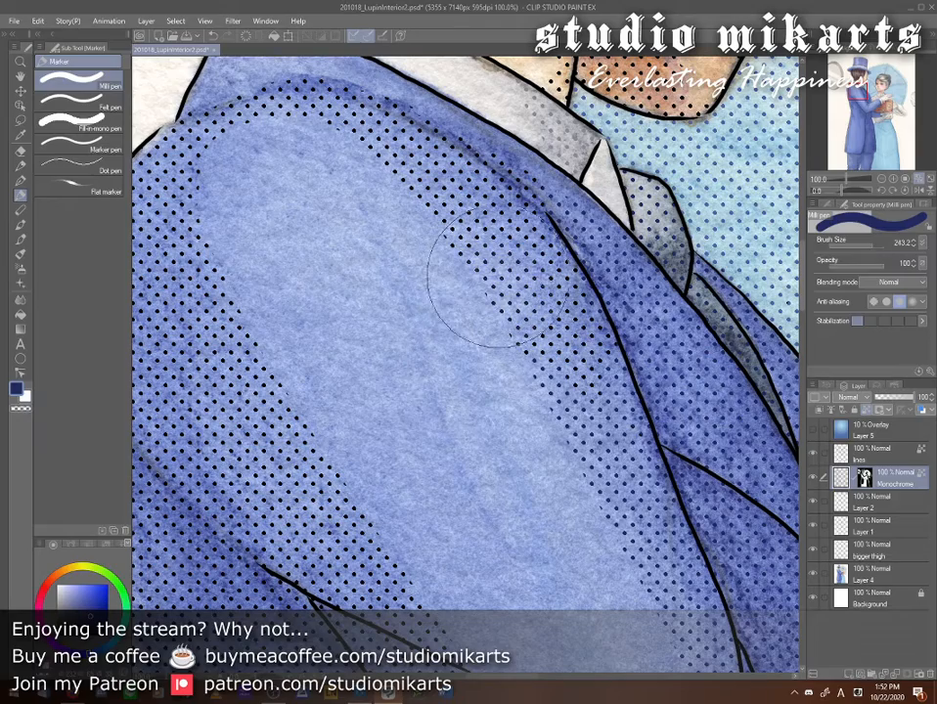
pyautogui.moveTo(616, 470); pyautogui.dragTo(508, 298)
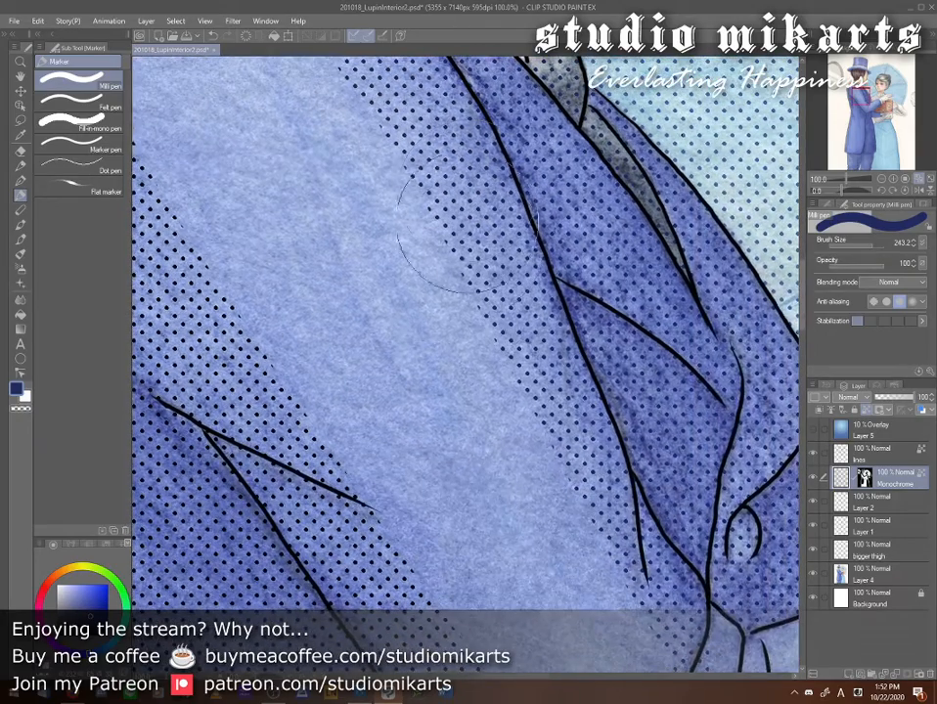
pyautogui.moveTo(430, 288); pyautogui.dragTo(437, 511)
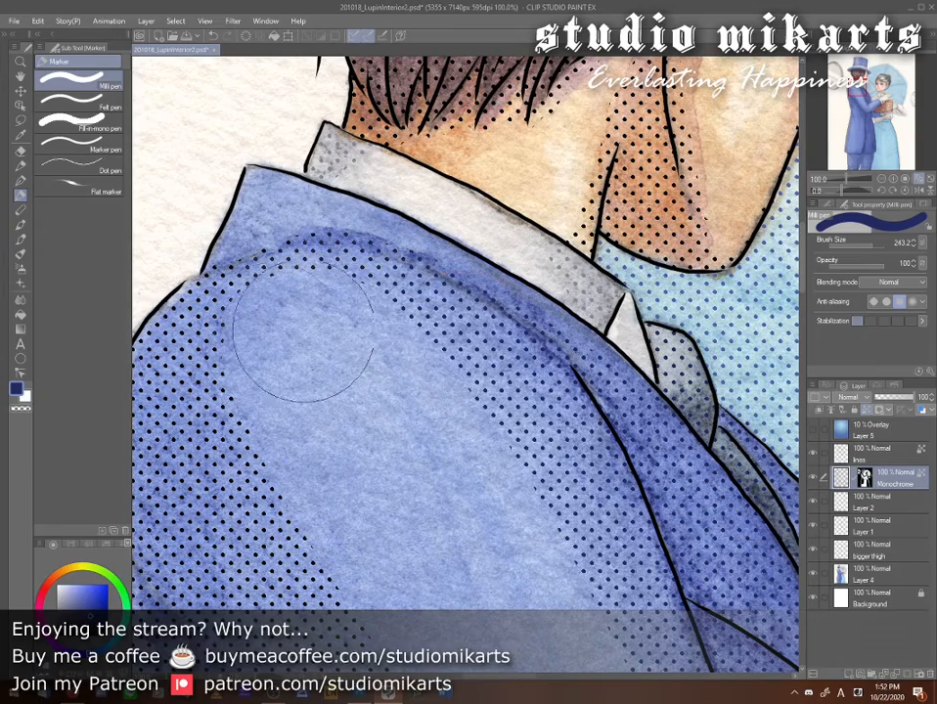
pyautogui.moveTo(431, 563); pyautogui.dragTo(568, 472)
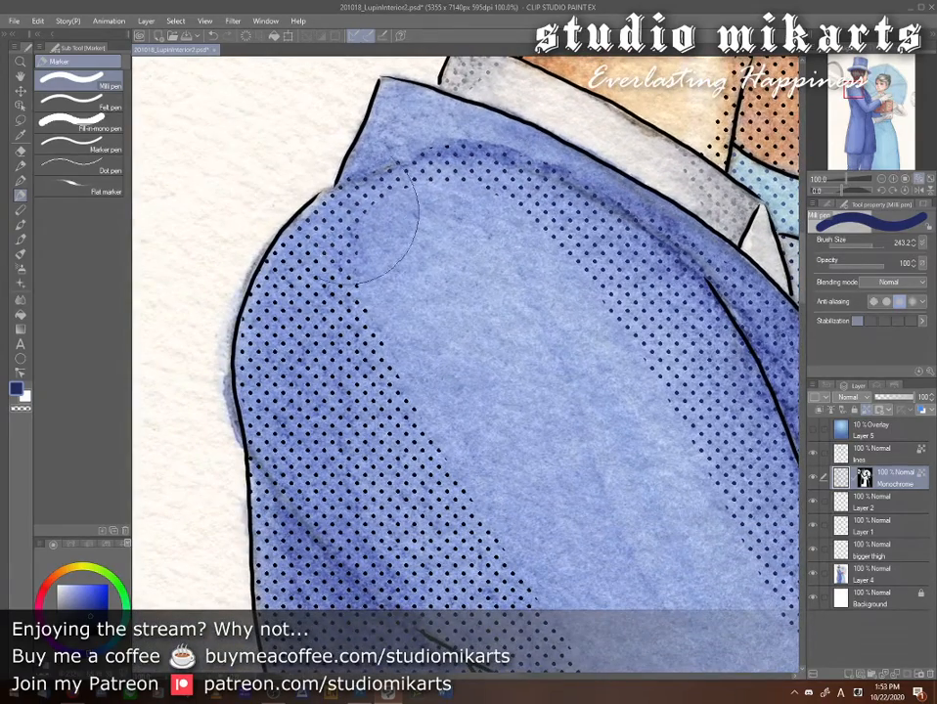
# - Recolour the dots on the man's shoulder and down the rear side of the sleeve past the fold lines in navy blue
pyautogui.moveTo(323, 372); pyautogui.dragTo(310, 132)
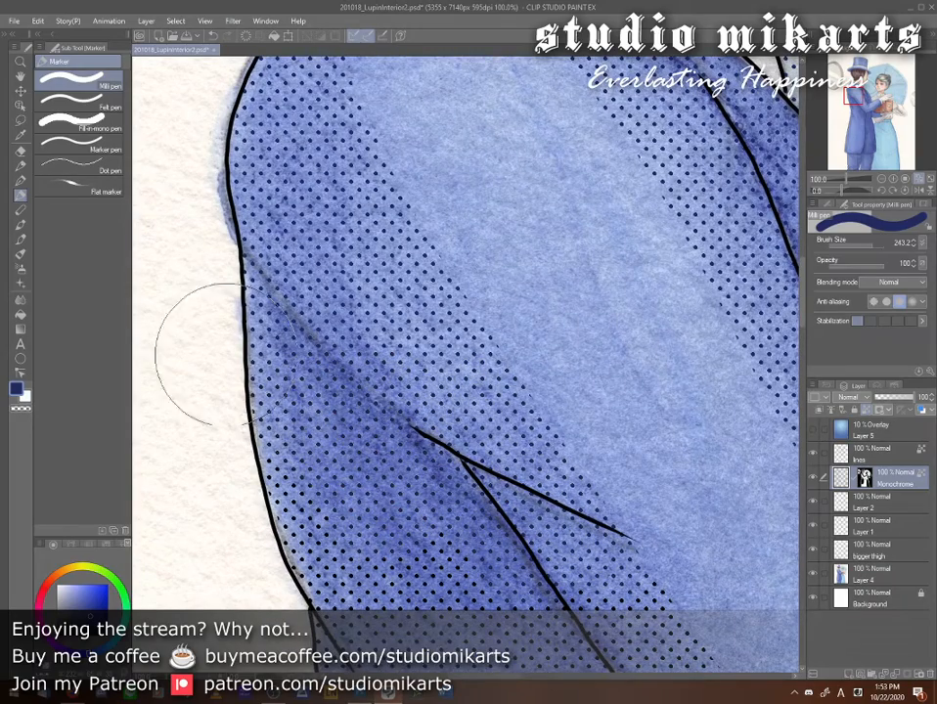
pyautogui.moveTo(443, 510); pyautogui.dragTo(365, 266)
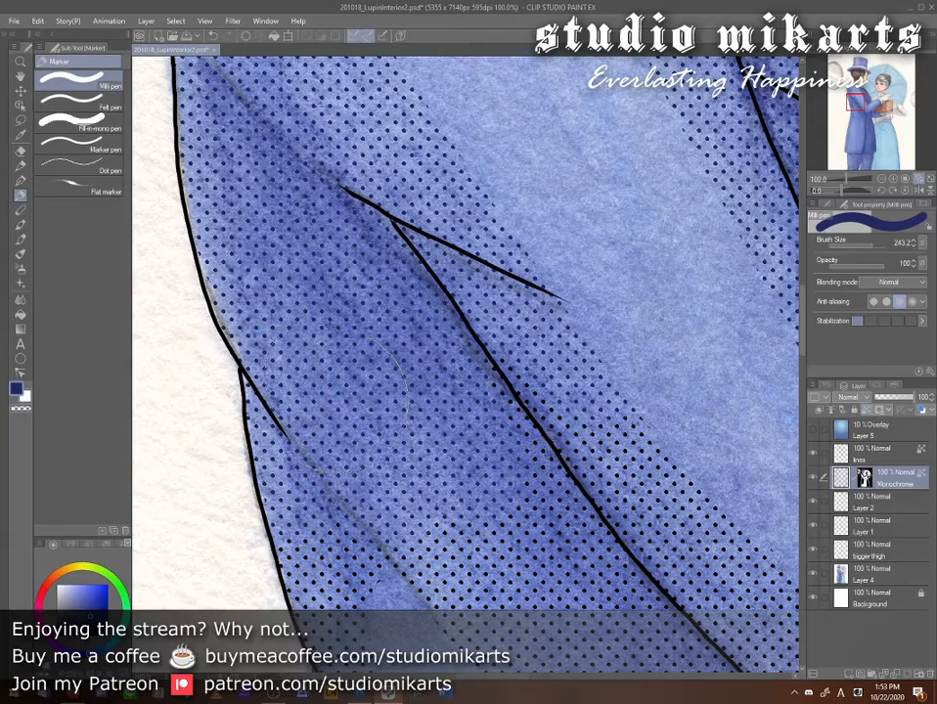
pyautogui.moveTo(587, 311); pyautogui.dragTo(460, 147)
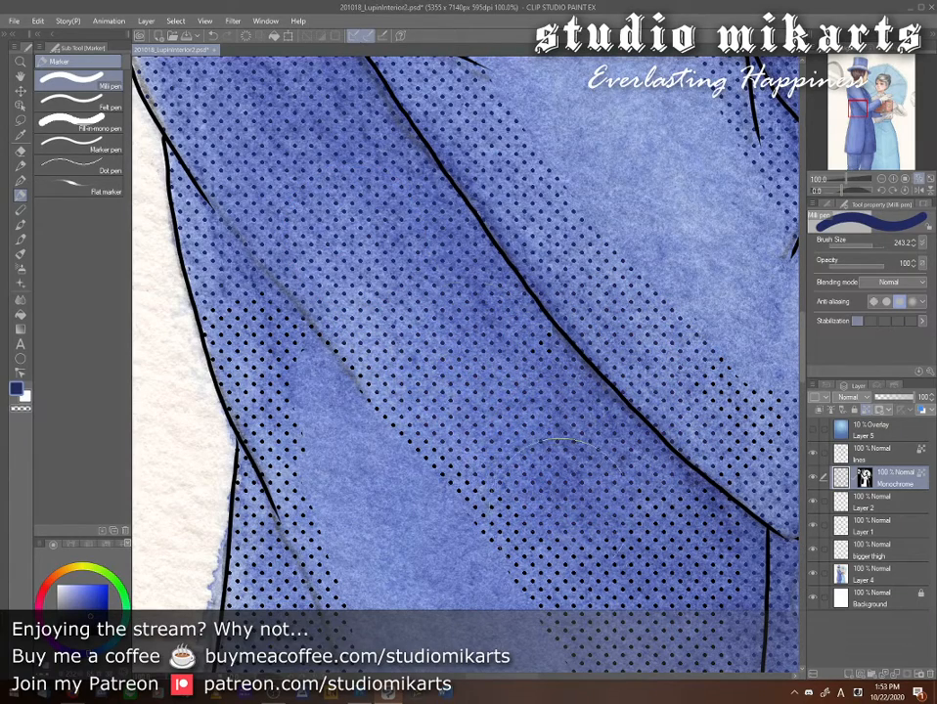
# - Recolour the dots on the coat's waist area below the elbow, between the rear folds and the front seam, in navy blue
pyautogui.moveTo(395, 537)
pyautogui.mouseDown()
pyautogui.moveTo(412, 485)
pyautogui.moveTo(523, 387)
pyautogui.mouseUp()
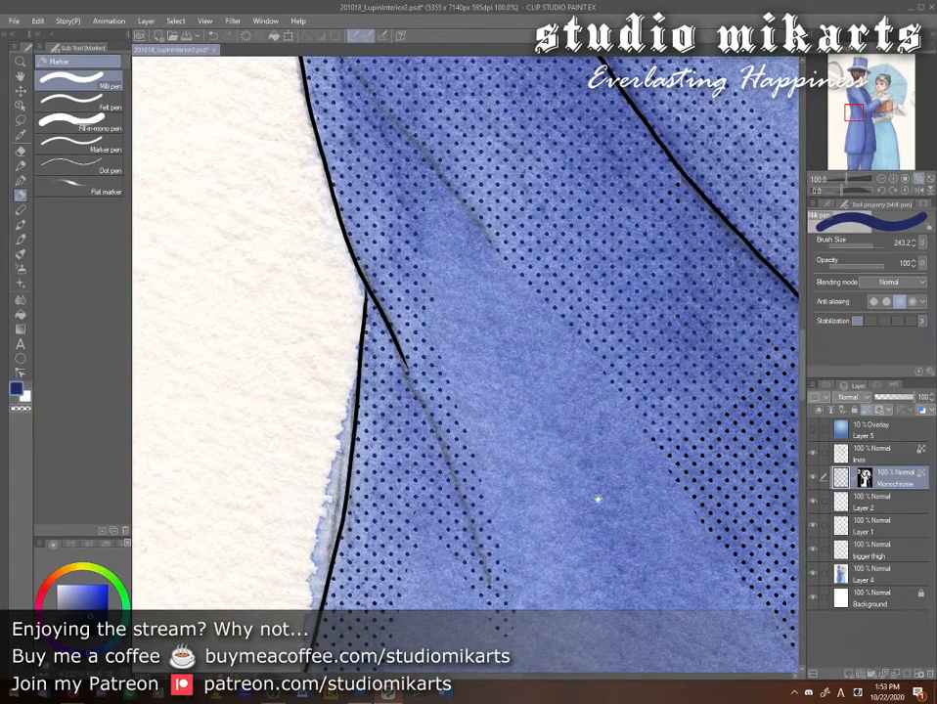
pyautogui.moveTo(599, 499); pyautogui.dragTo(347, 479)
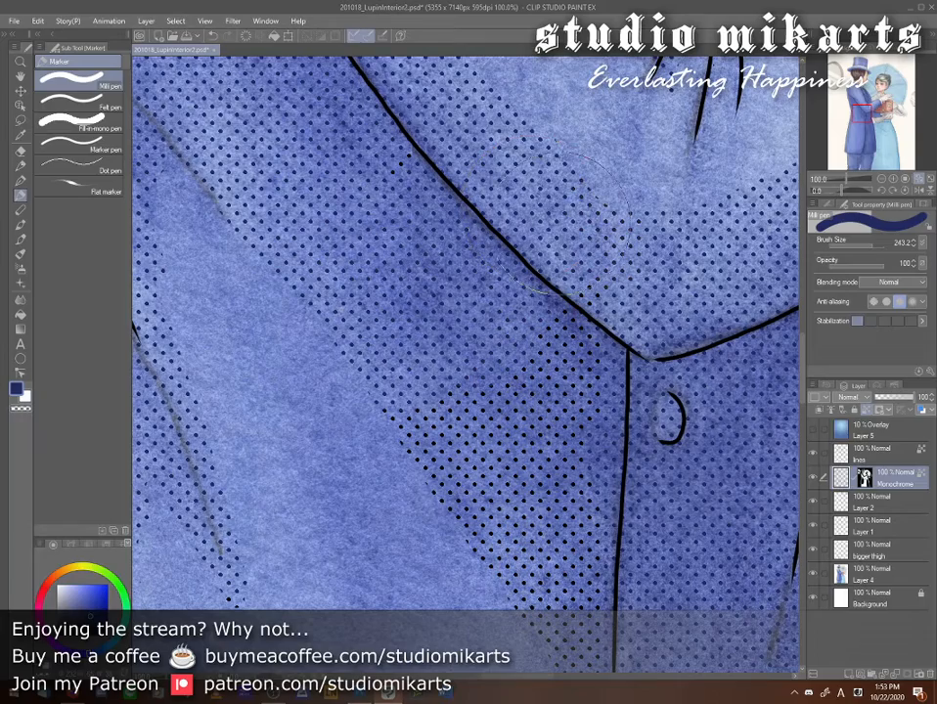
pyautogui.moveTo(475, 548)
pyautogui.mouseDown()
pyautogui.moveTo(318, 313)
pyautogui.moveTo(326, 309)
pyautogui.mouseUp()
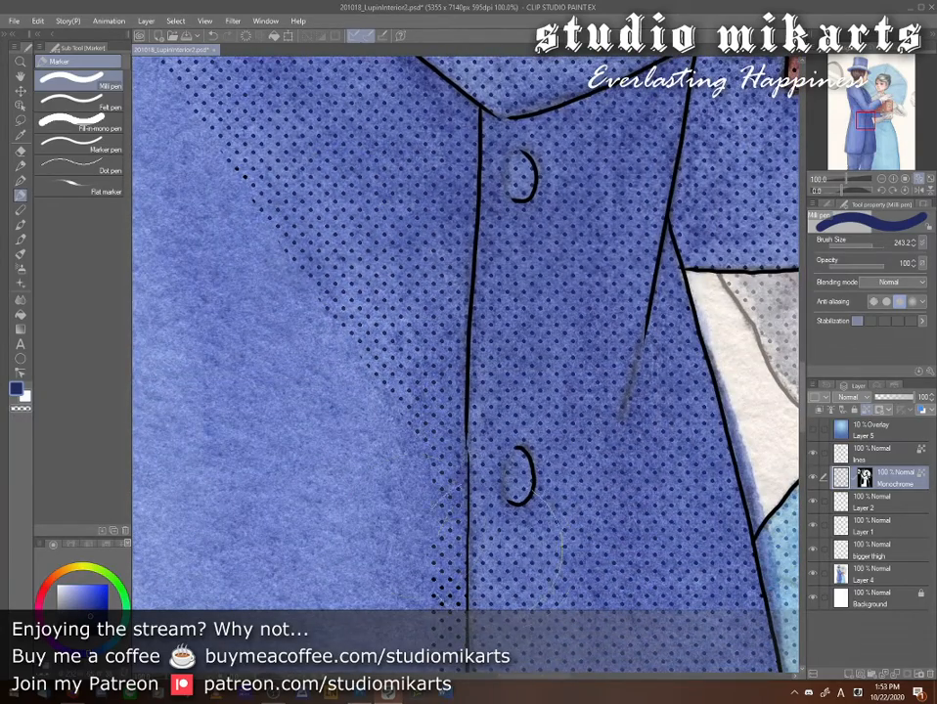
# - Recolour the dots along the coat's rear edge from the waist down to the hem corner in navy blue
pyautogui.moveTo(422, 502); pyautogui.dragTo(735, 438)
pyautogui.moveTo(429, 199); pyautogui.dragTo(482, 294)
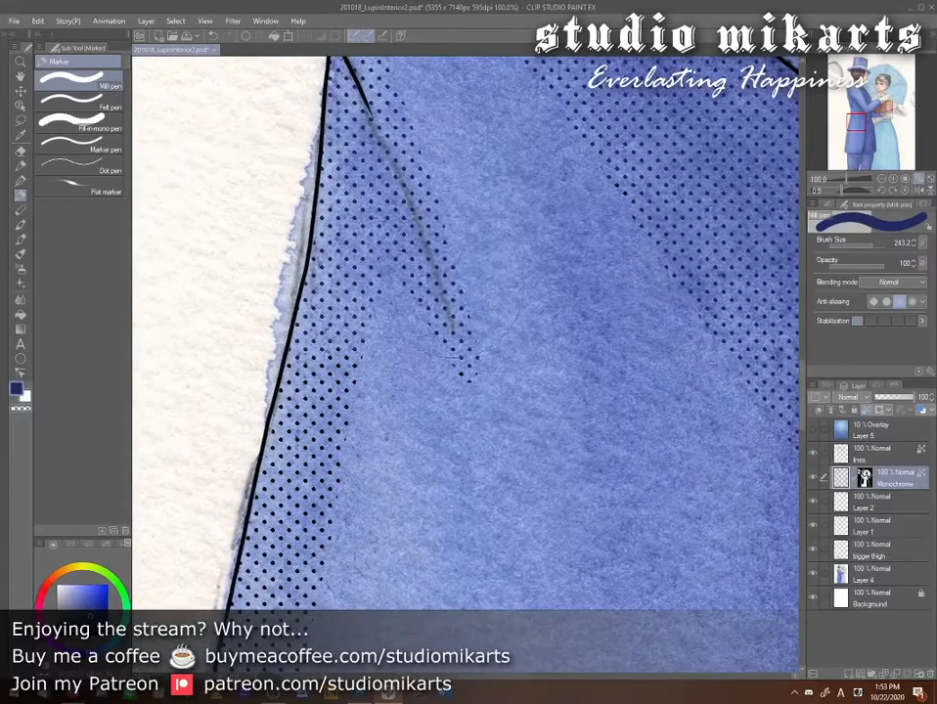
pyautogui.moveTo(457, 517)
pyautogui.mouseDown()
pyautogui.moveTo(465, 497)
pyautogui.moveTo(577, 494)
pyautogui.mouseUp()
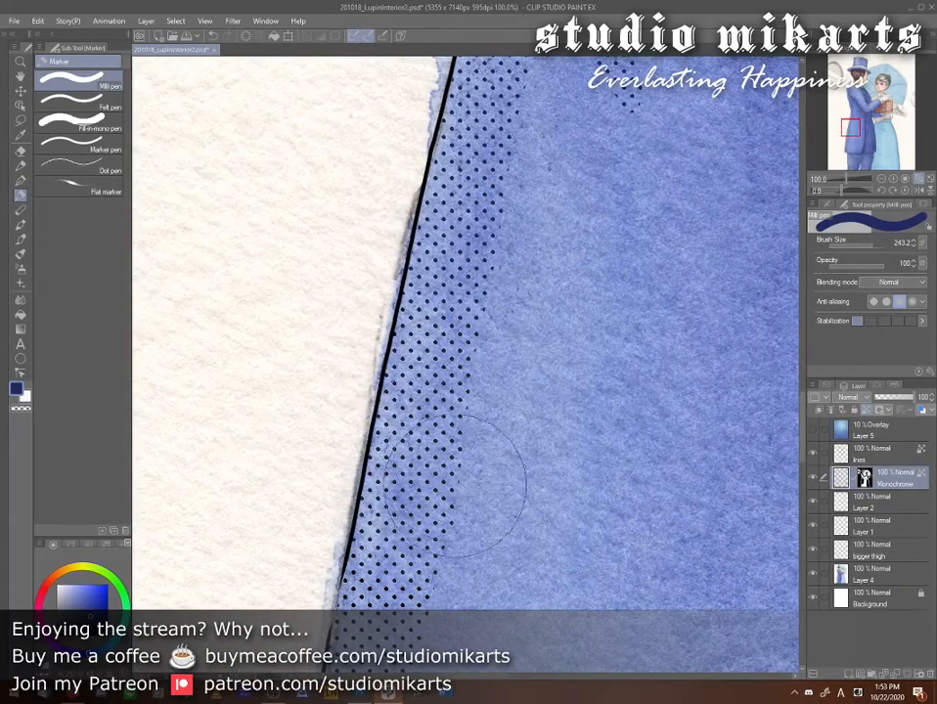
pyautogui.moveTo(565, 578); pyautogui.dragTo(712, 305)
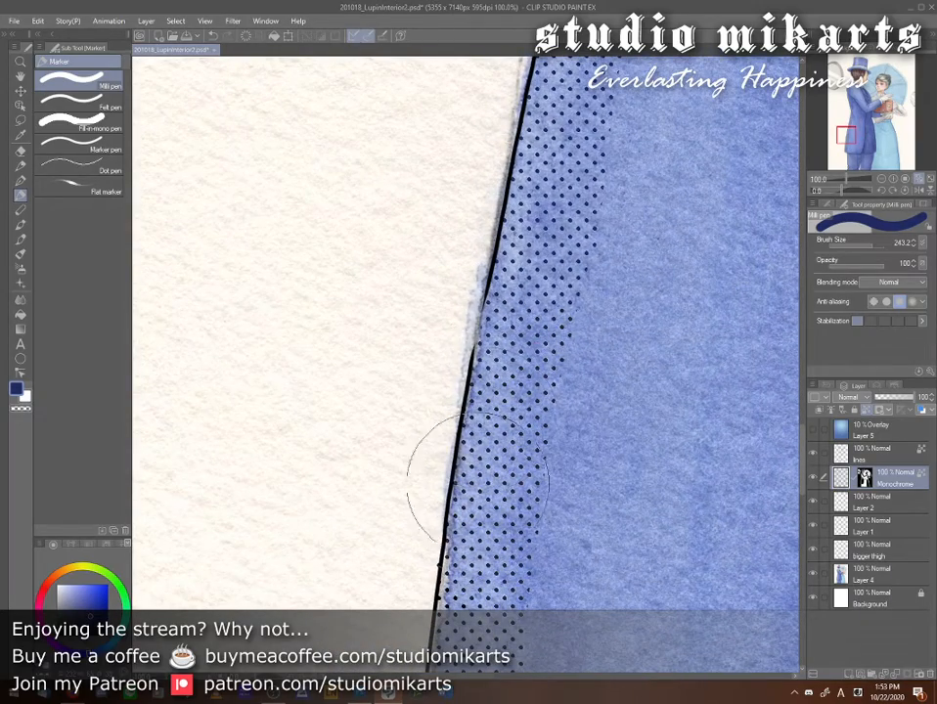
pyautogui.moveTo(578, 624)
pyautogui.mouseDown()
pyautogui.moveTo(605, 489)
pyautogui.moveTo(582, 314)
pyautogui.mouseUp()
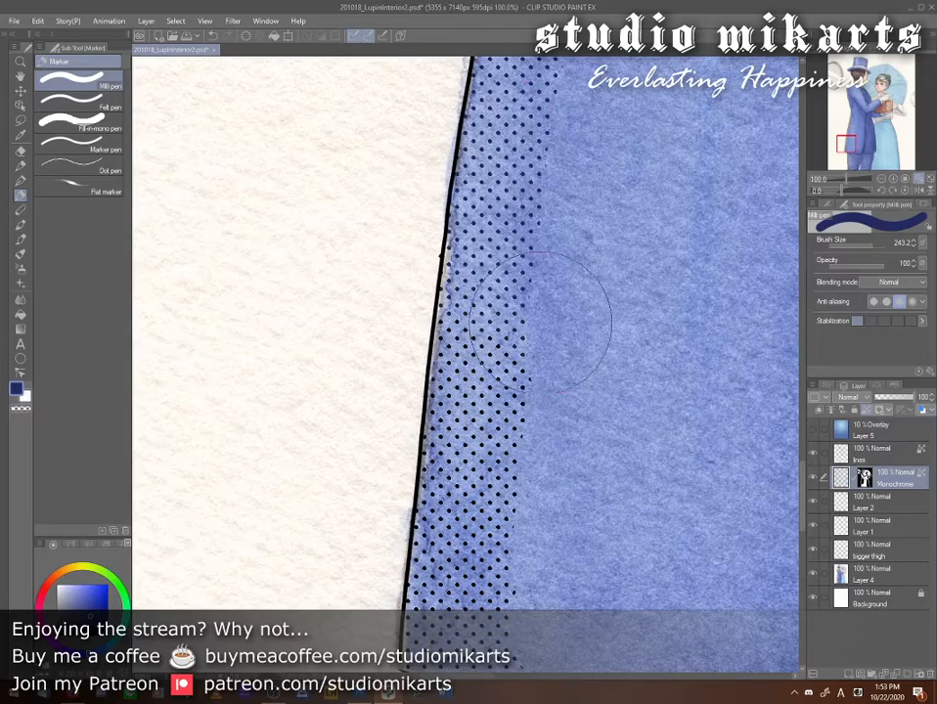
pyautogui.moveTo(617, 563)
pyautogui.mouseDown()
pyautogui.moveTo(633, 285)
pyautogui.moveTo(667, 202)
pyautogui.mouseUp()
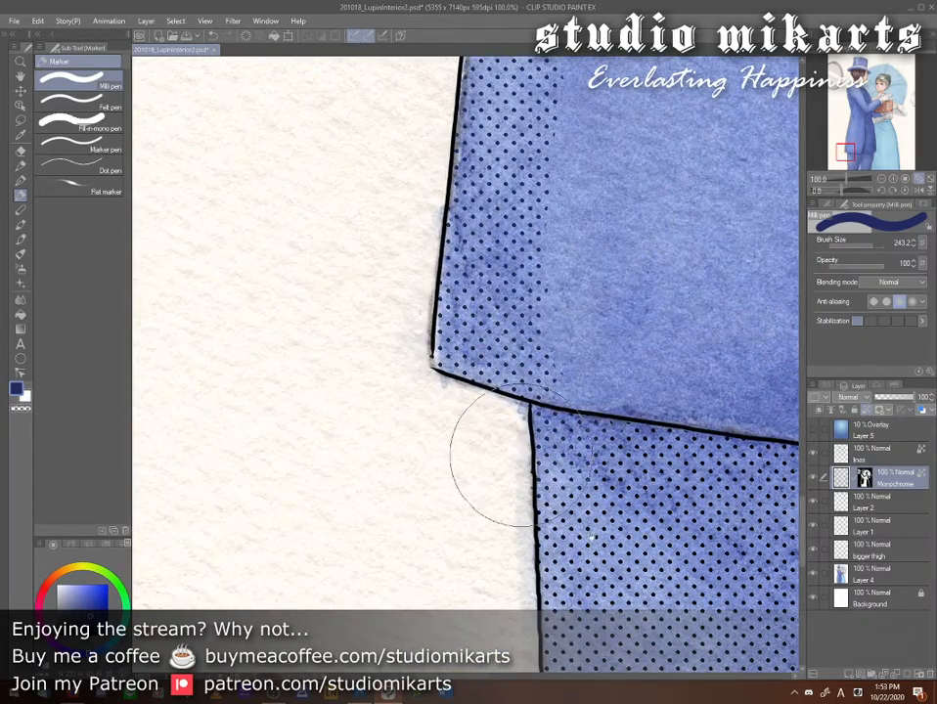
# - Recolour the dots on the man's rear trouser leg from the coat hem to the canvas's lower edge in navy blue
pyautogui.moveTo(523, 457); pyautogui.dragTo(332, 324)
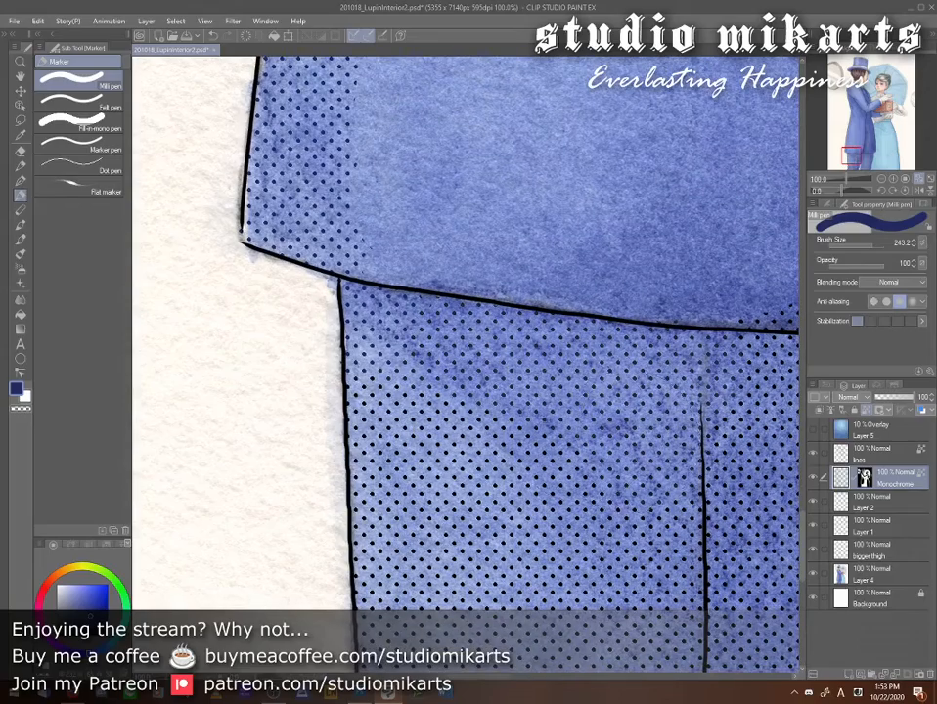
pyautogui.moveTo(330, 550)
pyautogui.mouseDown()
pyautogui.moveTo(266, 508)
pyautogui.moveTo(200, 389)
pyautogui.mouseUp()
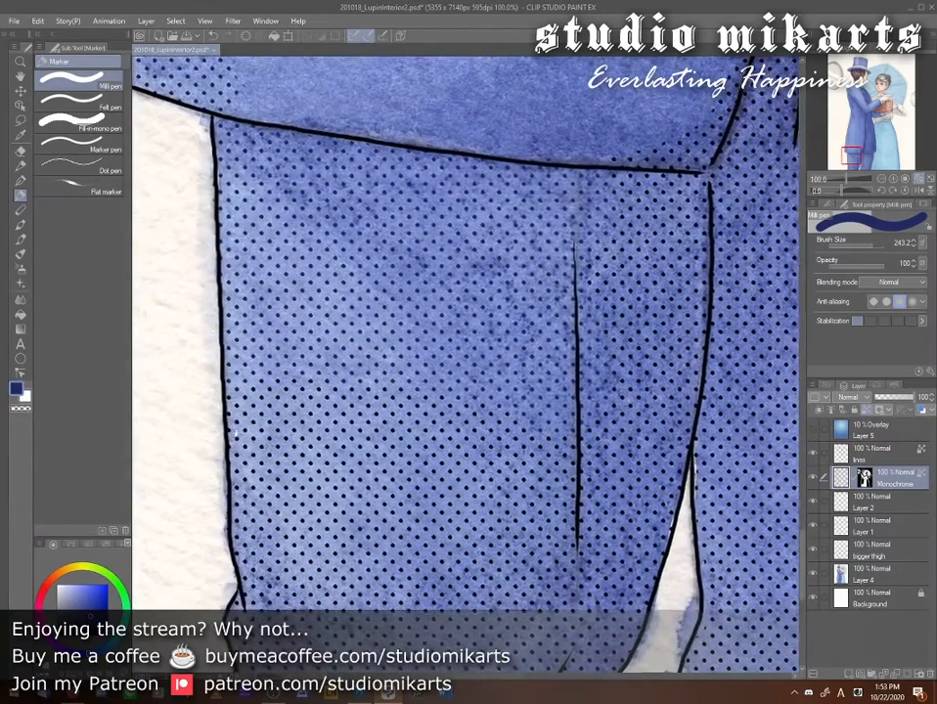
pyautogui.moveTo(236, 434); pyautogui.dragTo(233, 429)
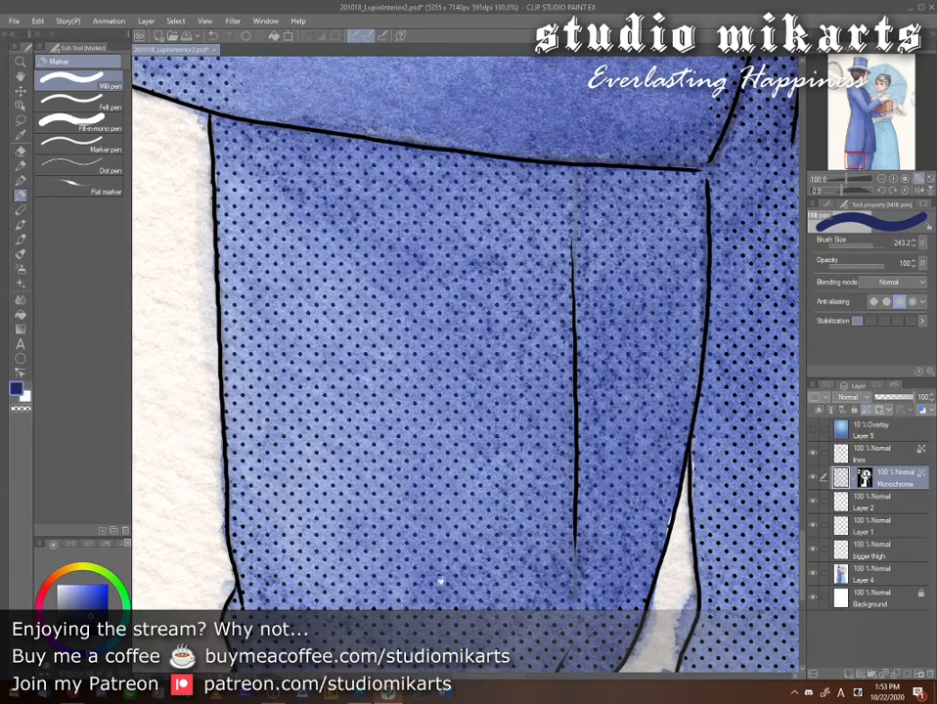
pyautogui.moveTo(442, 581); pyautogui.dragTo(525, 345)
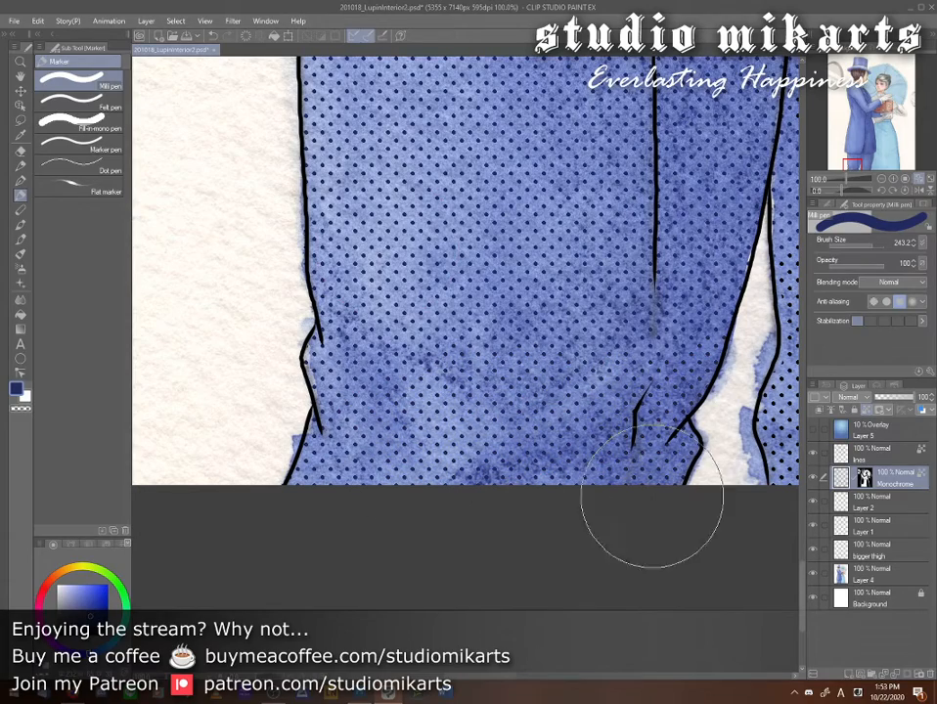
# - Recolour the lower front trouser leg's dots in navy blue, and touch up the adjacent skirt dots in medium blue at brush size 21.6
pyautogui.moveTo(562, 556)
pyautogui.mouseDown()
pyautogui.moveTo(402, 508)
pyautogui.moveTo(224, 602)
pyautogui.mouseUp()
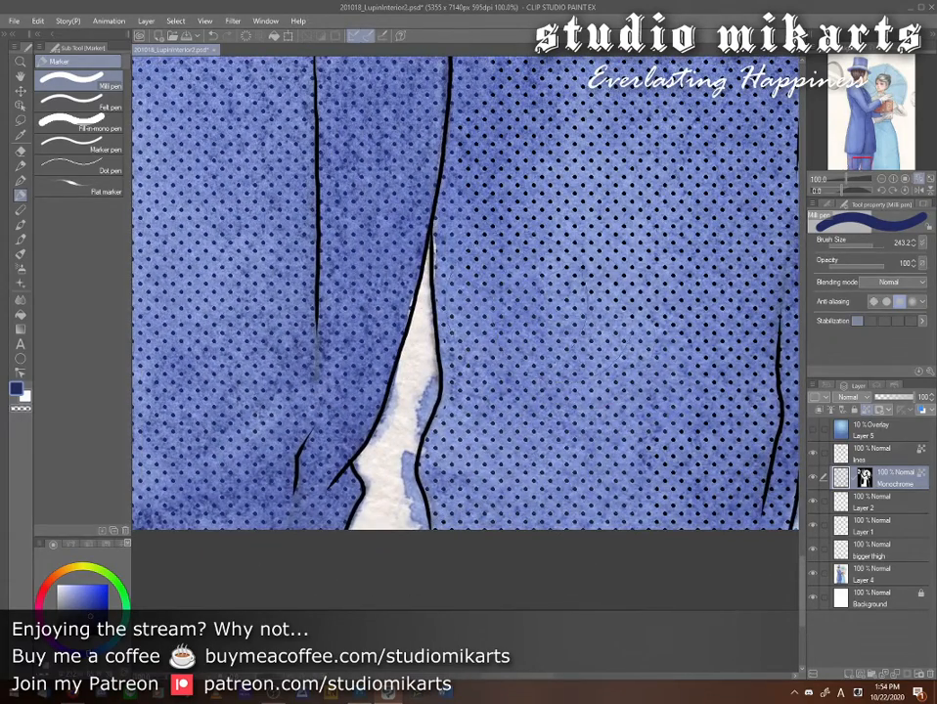
pyautogui.moveTo(618, 555); pyautogui.dragTo(461, 609)
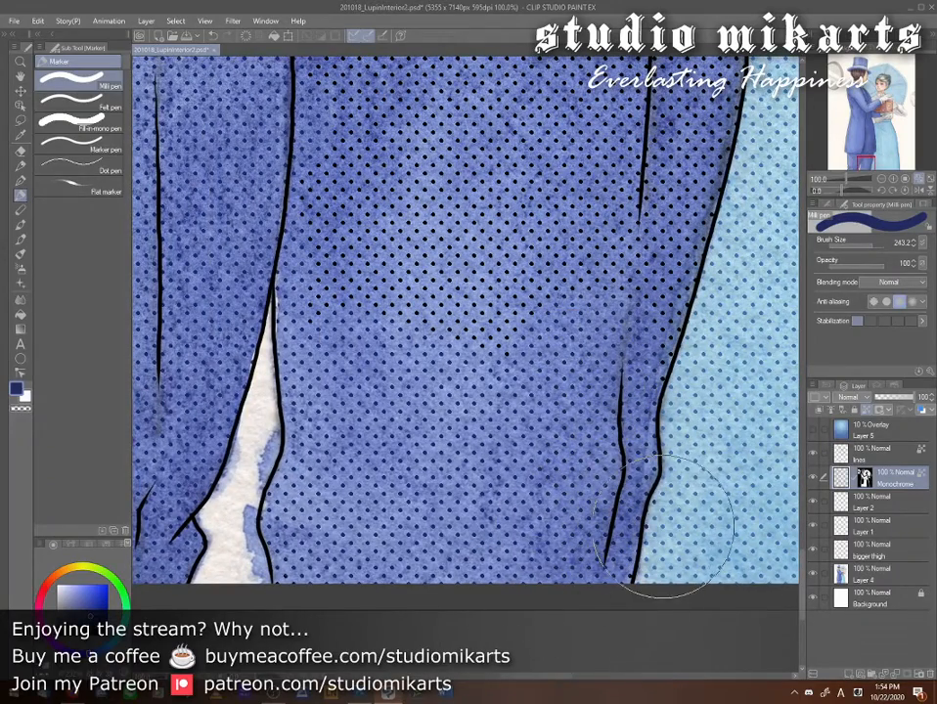
pyautogui.click(861, 247)
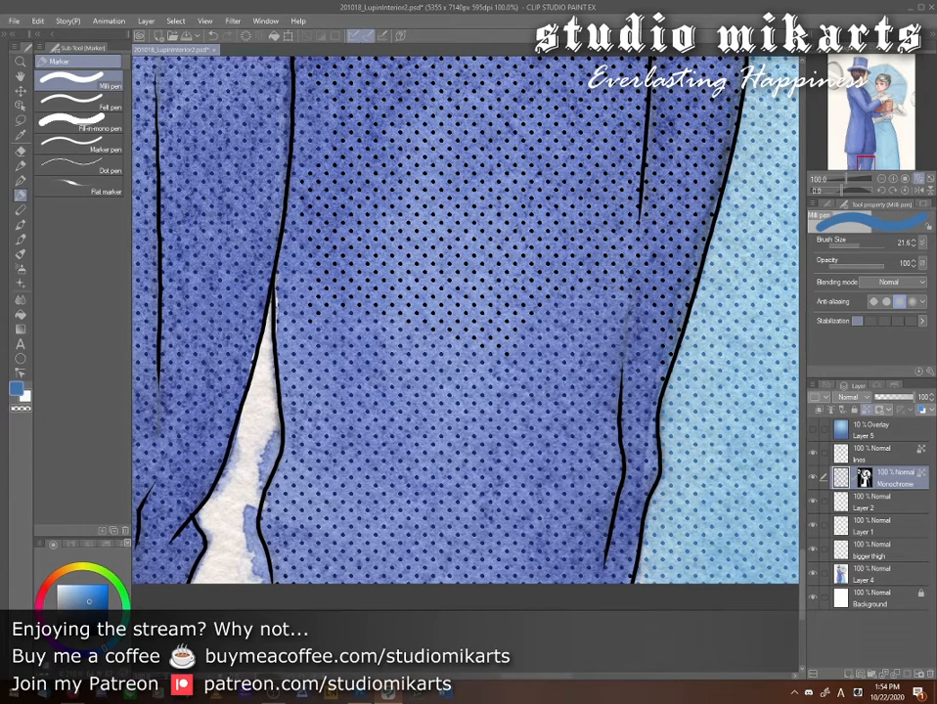
# - Resample the navy blue, set the brush size to 55.6 and recolour the dots on the upper part of the front trouser leg
pyautogui.keyDown('alt'); pyautogui.click(484, 494); pyautogui.keyUp('alt')
pyautogui.keyDown('alt'); pyautogui.click(483, 494); pyautogui.keyUp('alt')
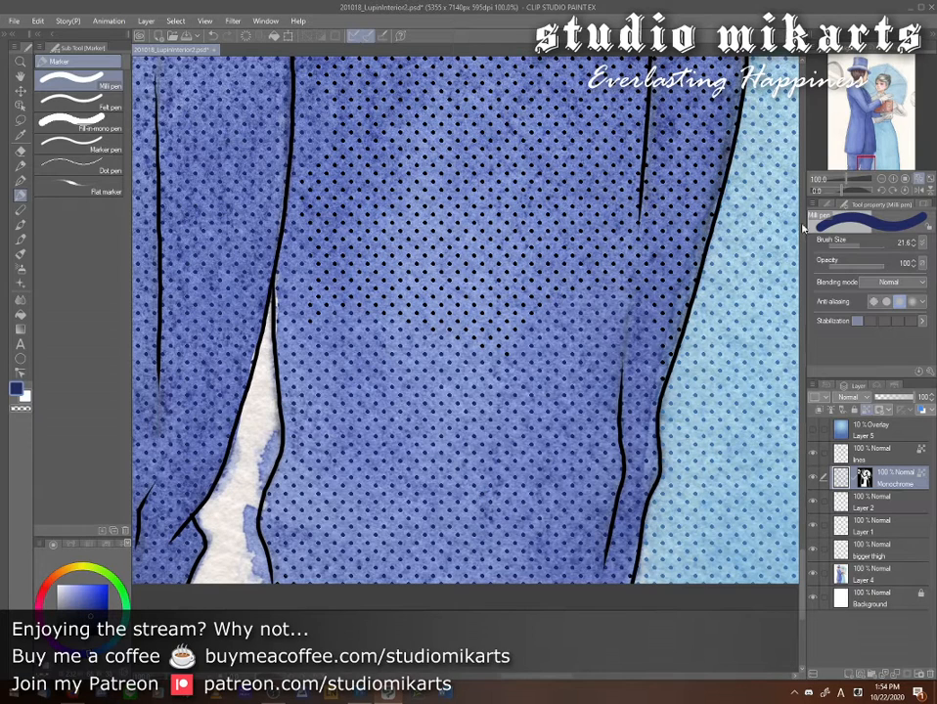
pyautogui.click(863, 244)
pyautogui.moveTo(345, 246); pyautogui.dragTo(432, 448)
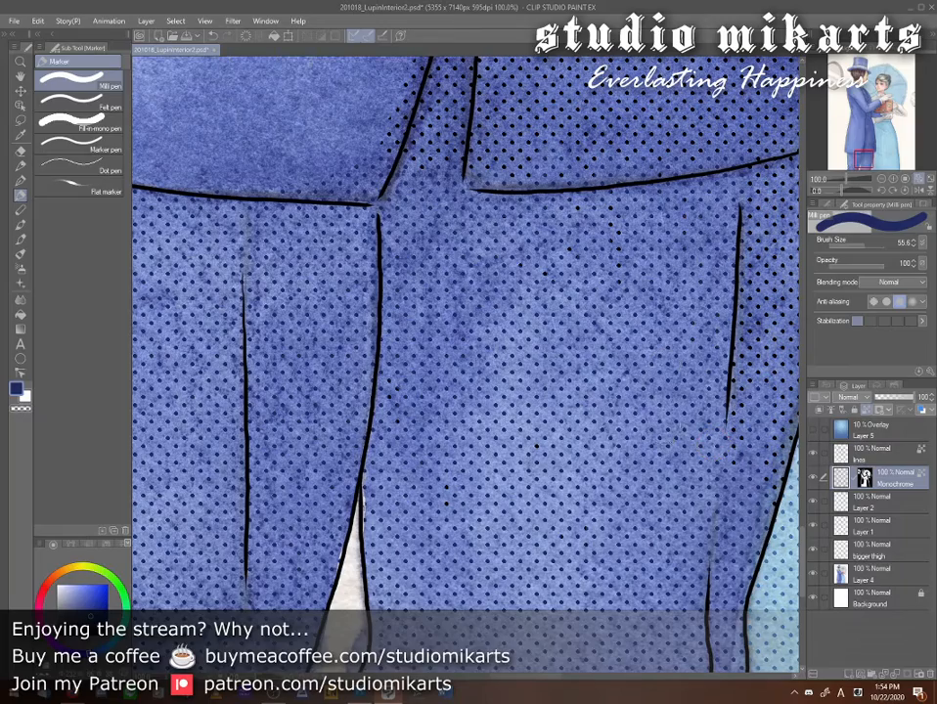
pyautogui.moveTo(545, 488)
pyautogui.mouseDown()
pyautogui.moveTo(504, 463)
pyautogui.moveTo(373, 467)
pyautogui.mouseUp()
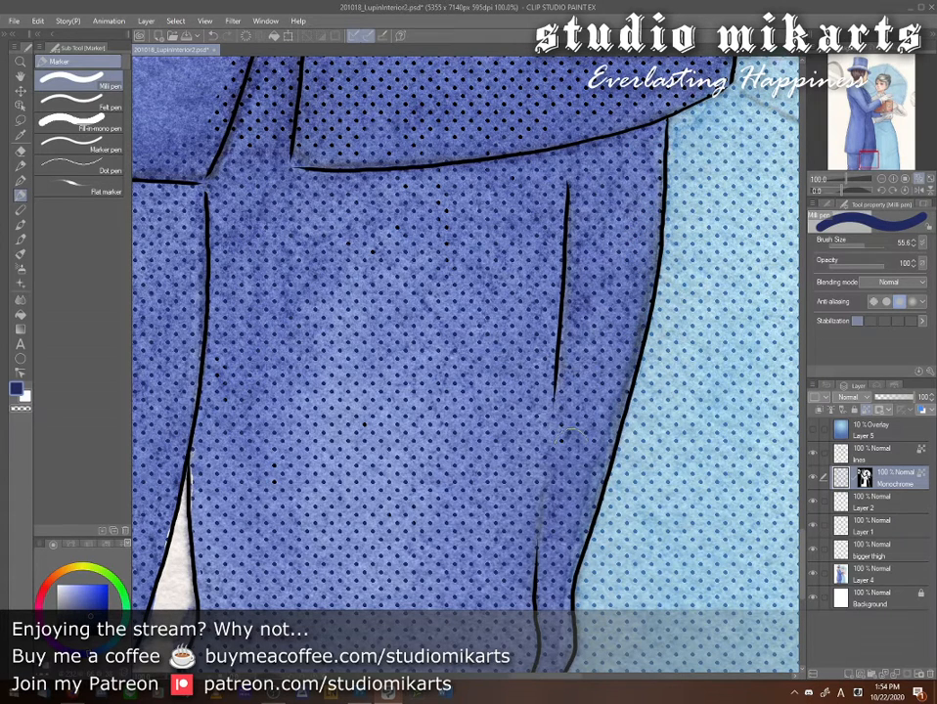
# - Recolour the dots just above the hem of the coat's front panel and in the narrow gap beside it in navy blue
pyautogui.moveTo(481, 279)
pyautogui.mouseDown()
pyautogui.moveTo(486, 428)
pyautogui.moveTo(470, 474)
pyautogui.mouseUp()
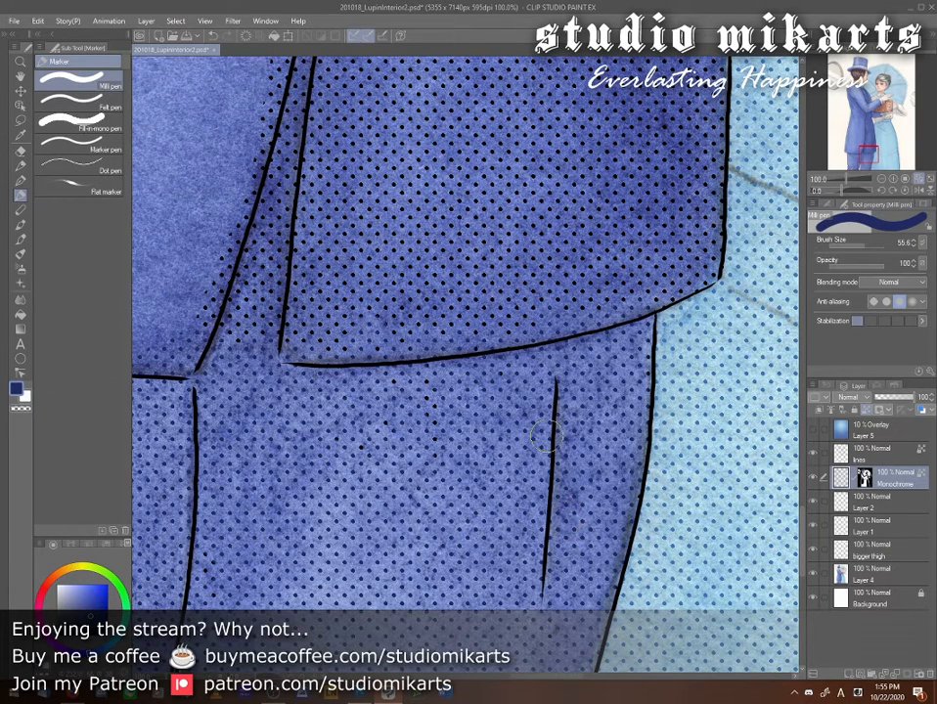
pyautogui.scroll(3, 548, 435)
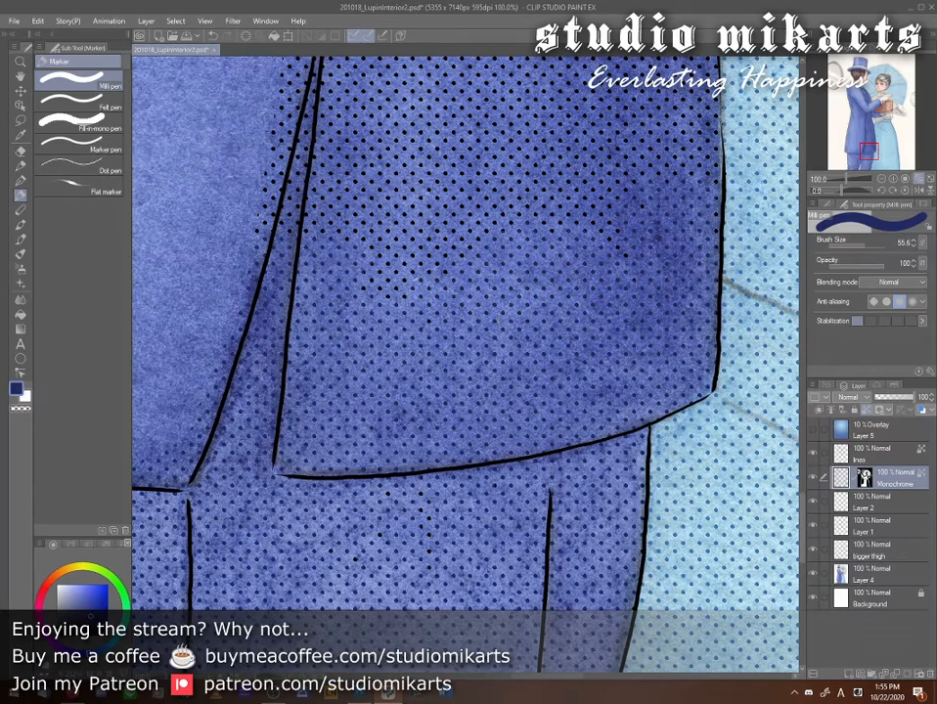
pyautogui.moveTo(432, 513)
pyautogui.mouseDown()
pyautogui.moveTo(555, 575)
pyautogui.moveTo(459, 634)
pyautogui.moveTo(415, 626)
pyautogui.mouseUp()
# - Recolour the lower coat front's dots in navy blue at brush size 197.0, reducing it to 55.6 along the edge beside the skirt
pyautogui.click(872, 246)
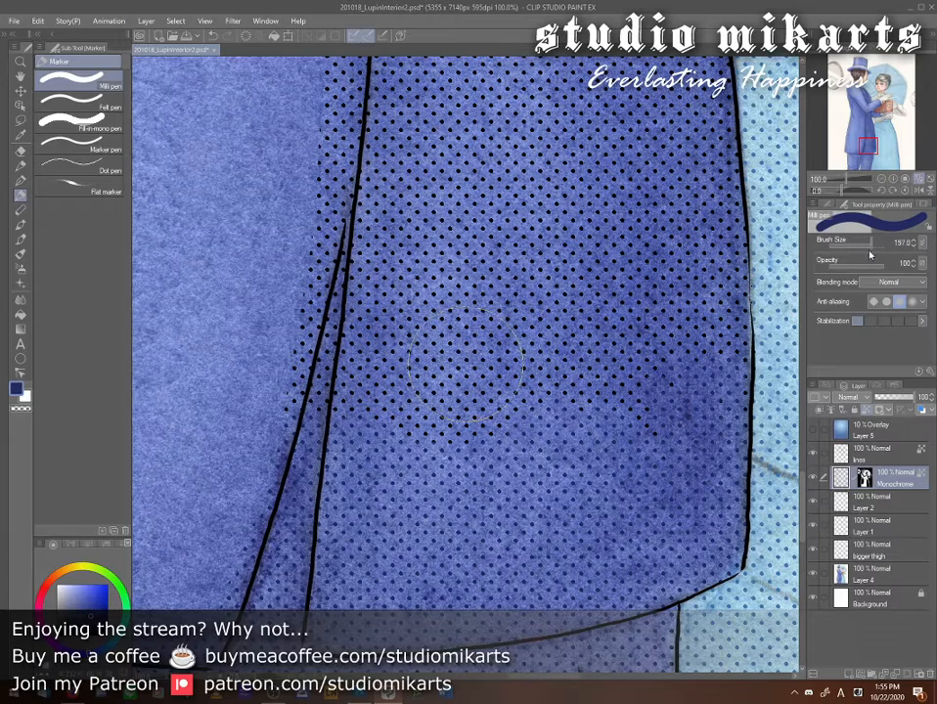
pyautogui.moveTo(336, 393); pyautogui.dragTo(333, 272)
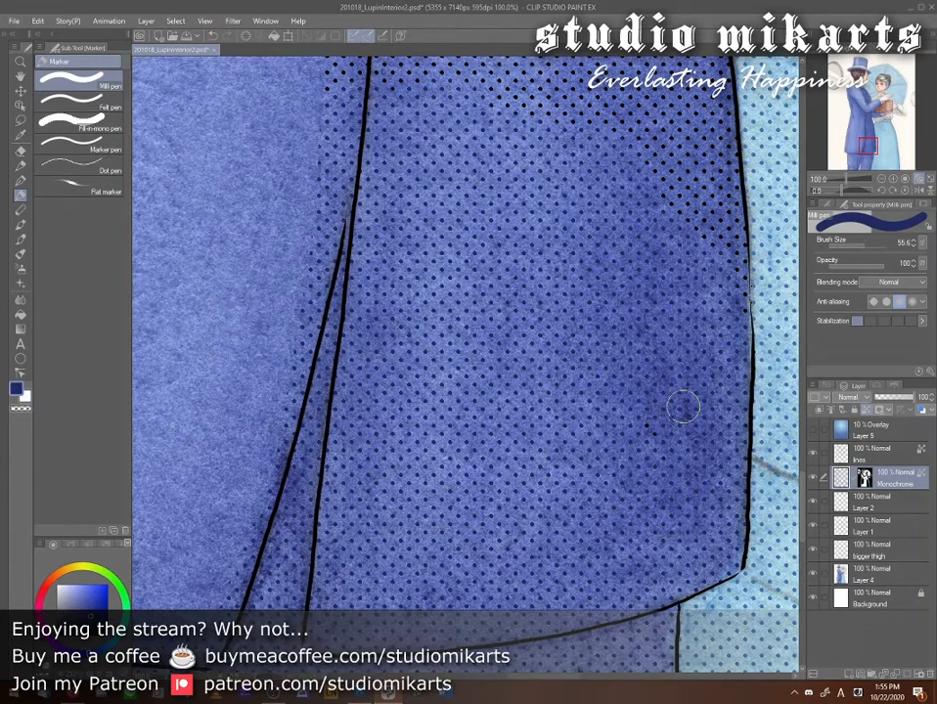
pyautogui.moveTo(680, 276); pyautogui.dragTo(663, 481)
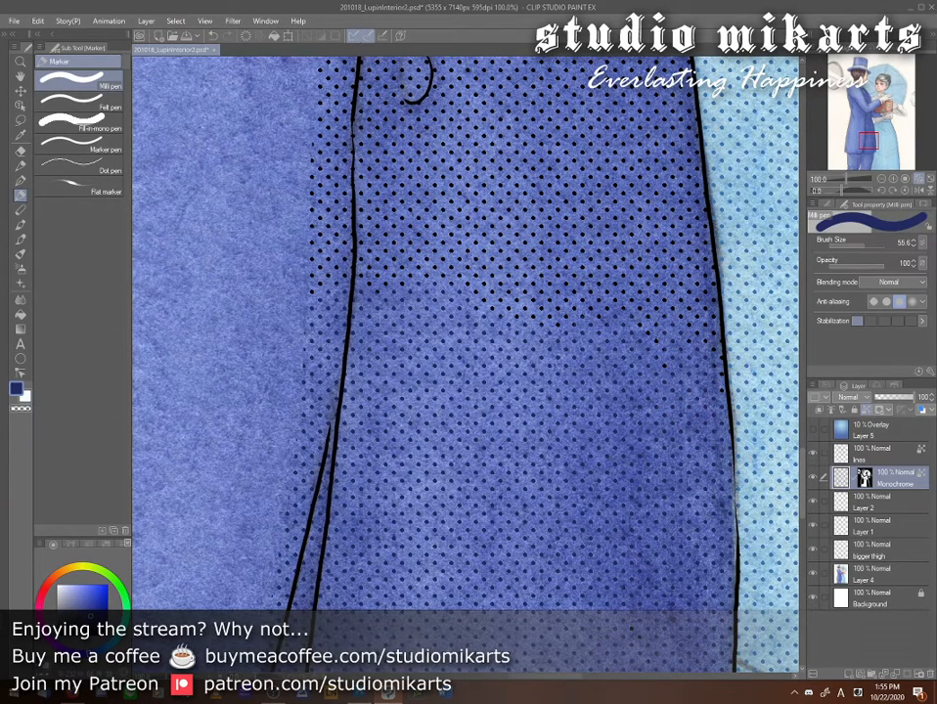
pyautogui.moveTo(544, 474); pyautogui.dragTo(487, 519)
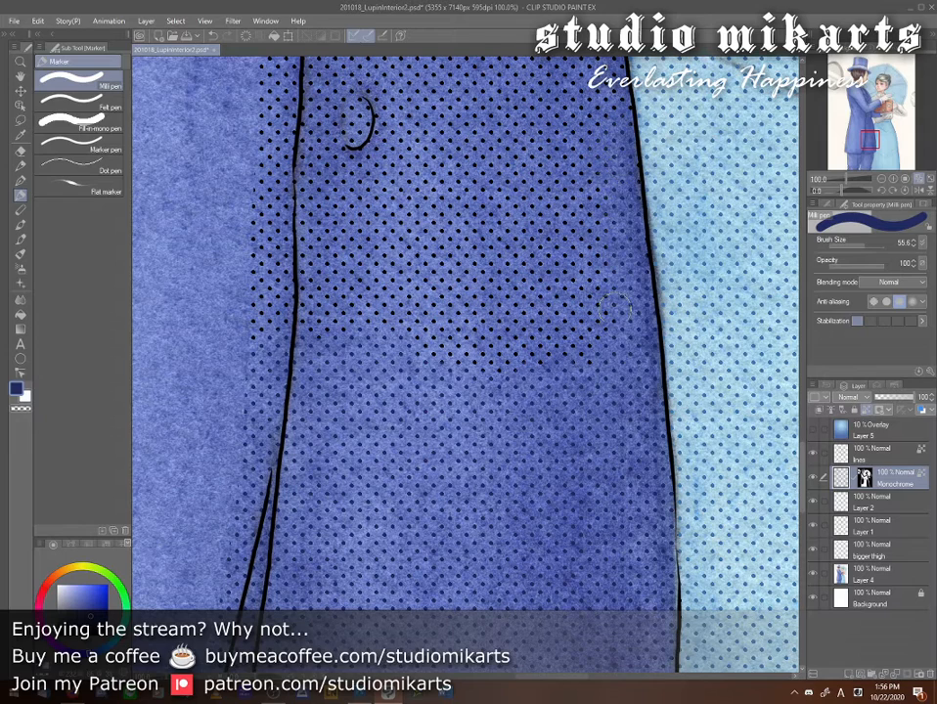
# - Set the brush size to 197.0 and recolour the dots on the coat front around the lower buttons and seam in navy blue
pyautogui.click(871, 244)
pyautogui.moveTo(477, 355)
pyautogui.mouseDown()
pyautogui.moveTo(521, 311)
pyautogui.moveTo(523, 225)
pyautogui.moveTo(451, 214)
pyautogui.moveTo(393, 233)
pyautogui.moveTo(303, 344)
pyautogui.moveTo(291, 384)
pyautogui.mouseUp()
pyautogui.moveTo(501, 407); pyautogui.dragTo(546, 612)
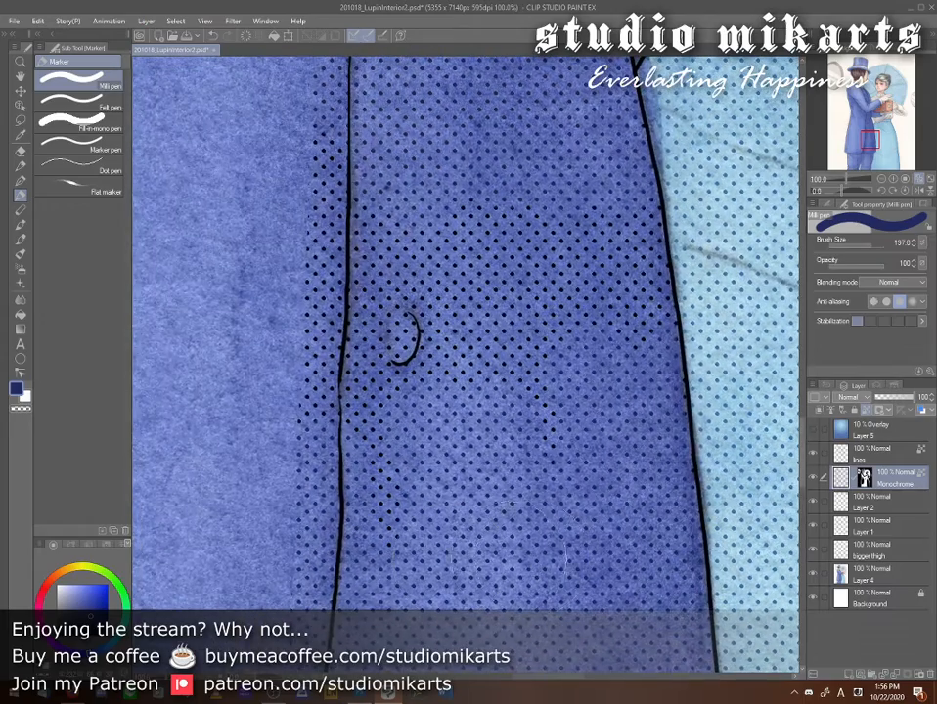
pyautogui.moveTo(423, 319)
pyautogui.mouseDown()
pyautogui.moveTo(352, 235)
pyautogui.moveTo(420, 201)
pyautogui.moveTo(615, 318)
pyautogui.mouseUp()
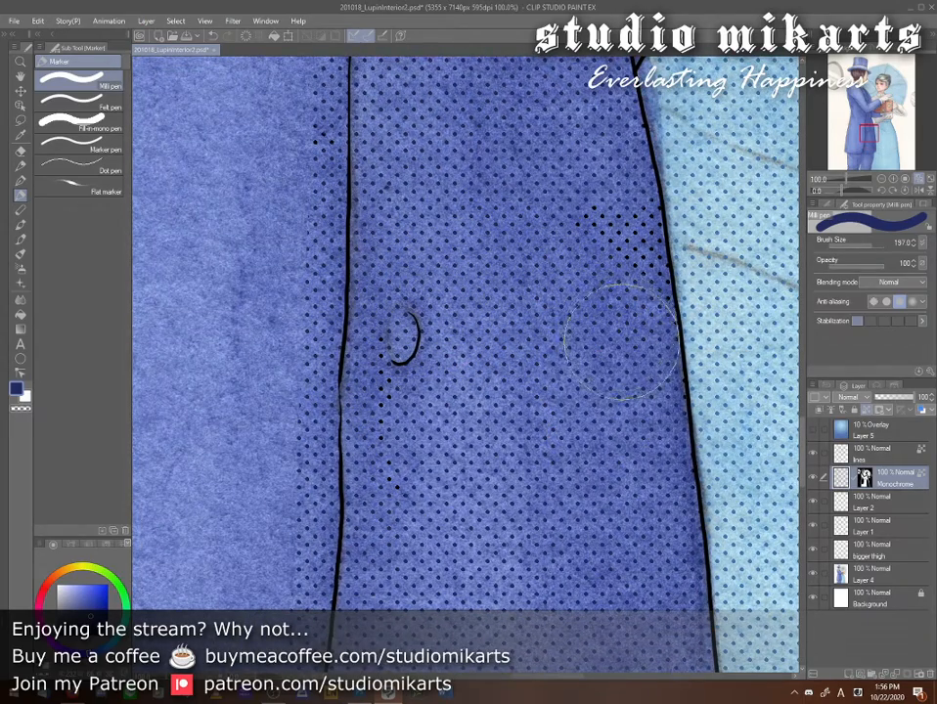
pyautogui.moveTo(550, 404); pyautogui.dragTo(526, 526)
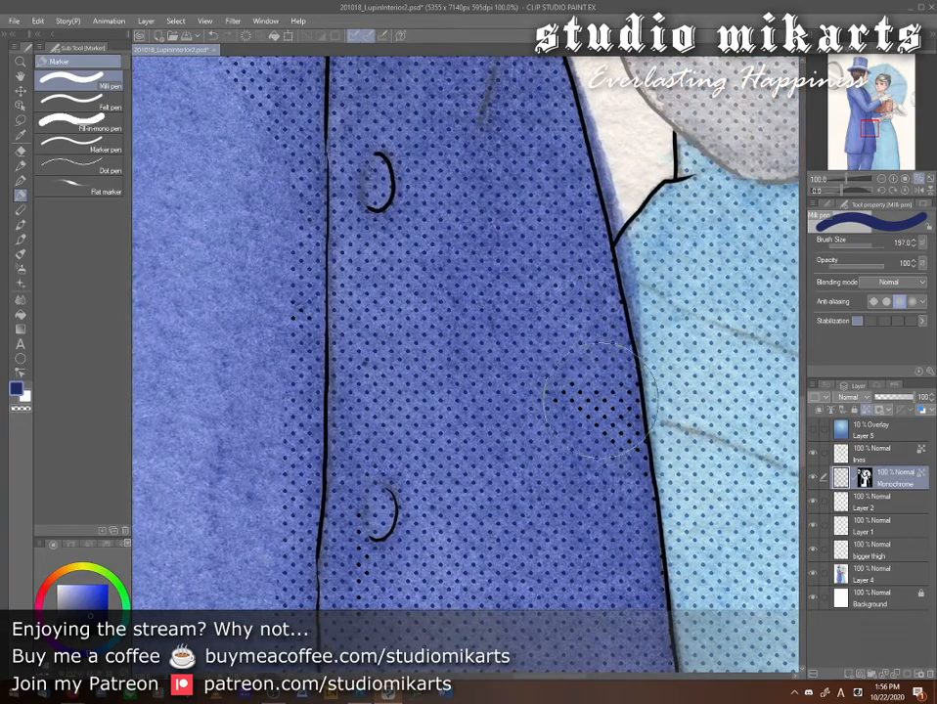
pyautogui.moveTo(631, 461)
pyautogui.mouseDown()
pyautogui.moveTo(594, 465)
pyautogui.moveTo(586, 446)
pyautogui.moveTo(567, 524)
pyautogui.moveTo(587, 402)
pyautogui.moveTo(577, 400)
pyautogui.moveTo(575, 330)
pyautogui.moveTo(563, 302)
pyautogui.mouseUp()
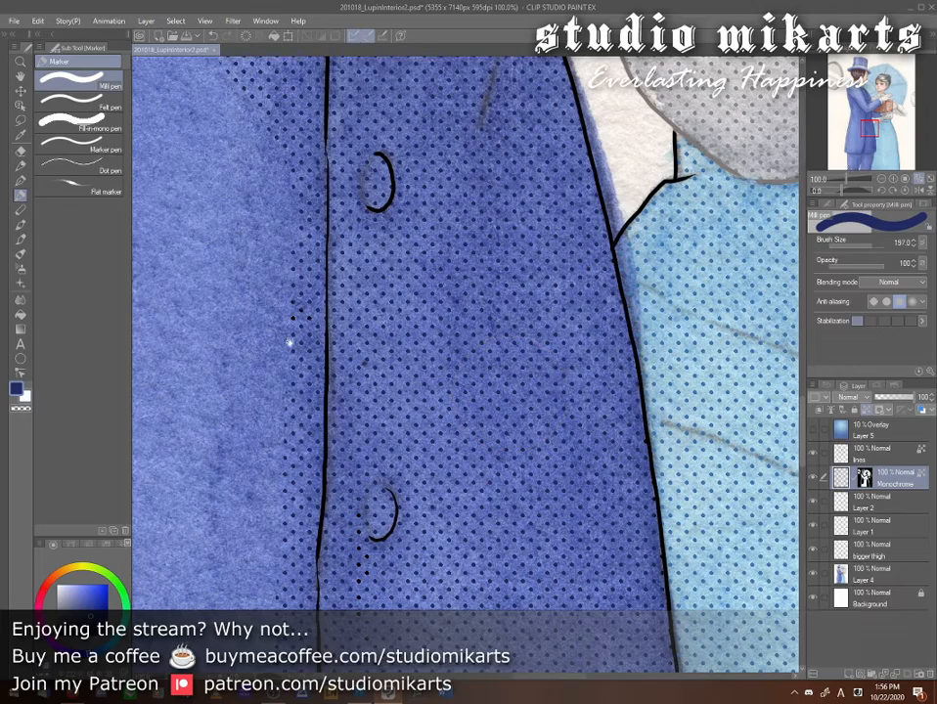
# - Recolour the dots on the top hat's brim in navy blue at brush size 76.3, reducing it to 36.5 for the end beside the face
pyautogui.moveTo(312, 264)
pyautogui.mouseDown()
pyautogui.moveTo(387, 599)
pyautogui.moveTo(383, 650)
pyautogui.mouseUp()
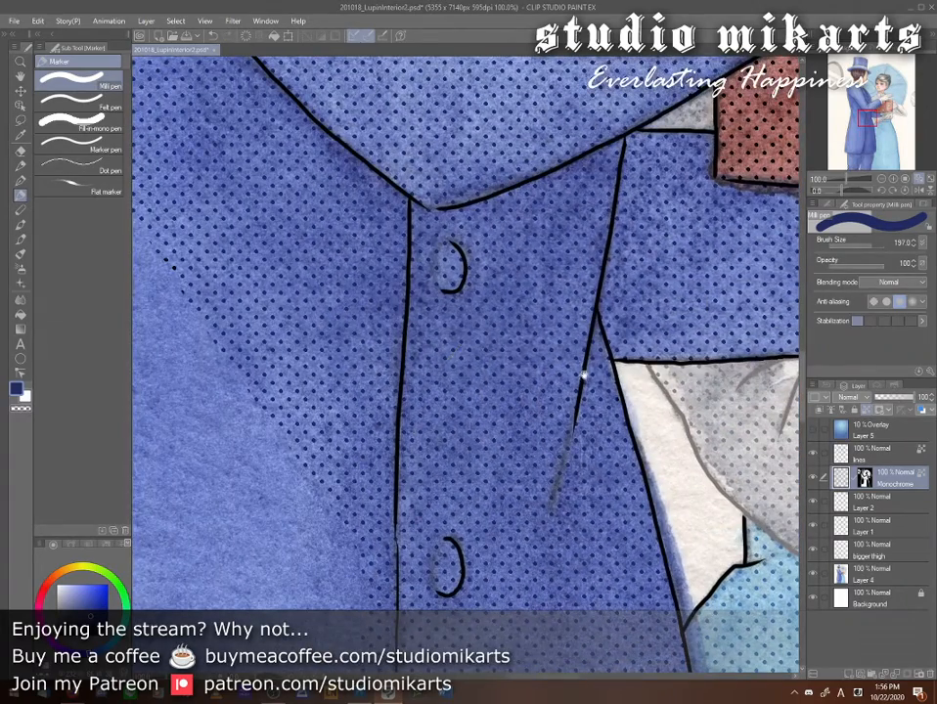
pyautogui.moveTo(584, 377); pyautogui.dragTo(469, 576)
pyautogui.moveTo(621, 250); pyautogui.dragTo(599, 549)
pyautogui.moveTo(381, 344); pyautogui.dragTo(722, 568)
pyautogui.moveTo(406, 280); pyautogui.dragTo(656, 564)
pyautogui.moveTo(591, 533); pyautogui.dragTo(678, 430)
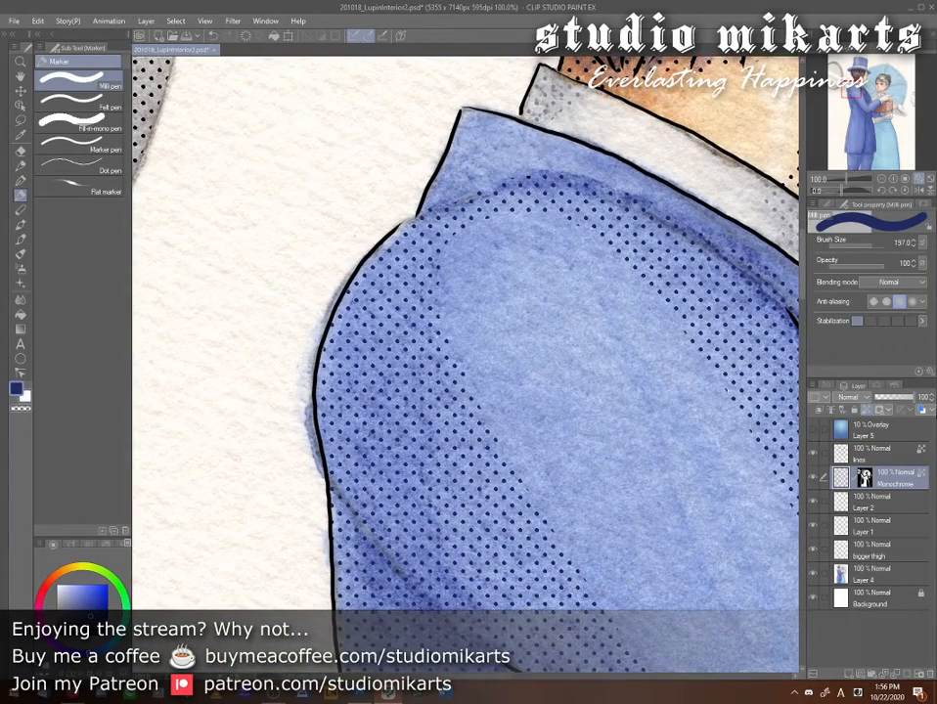
pyautogui.moveTo(783, 164)
pyautogui.mouseDown()
pyautogui.moveTo(664, 487)
pyautogui.moveTo(620, 548)
pyautogui.mouseUp()
pyautogui.moveTo(445, 176); pyautogui.dragTo(517, 496)
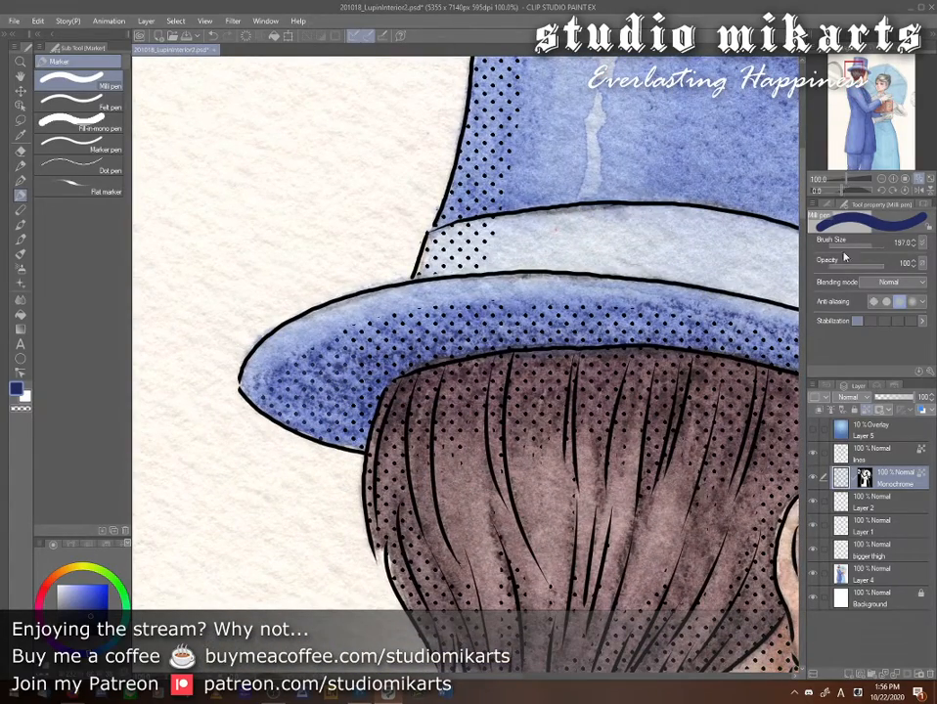
pyautogui.moveTo(862, 251); pyautogui.dragTo(843, 246)
pyautogui.moveTo(506, 462); pyautogui.dragTo(350, 495)
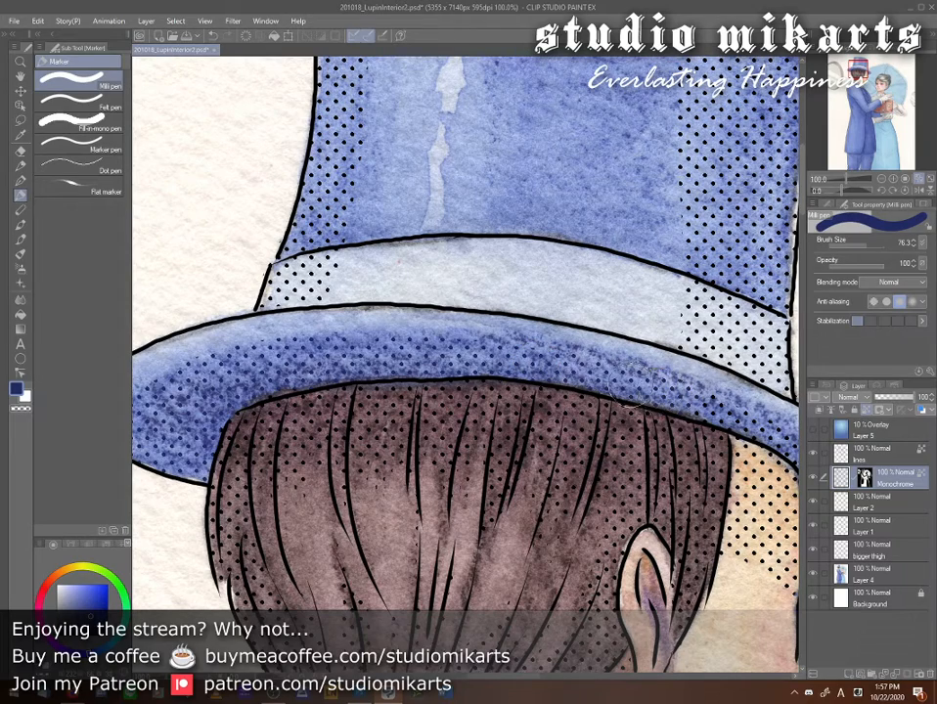
pyautogui.moveTo(696, 400); pyautogui.dragTo(473, 355)
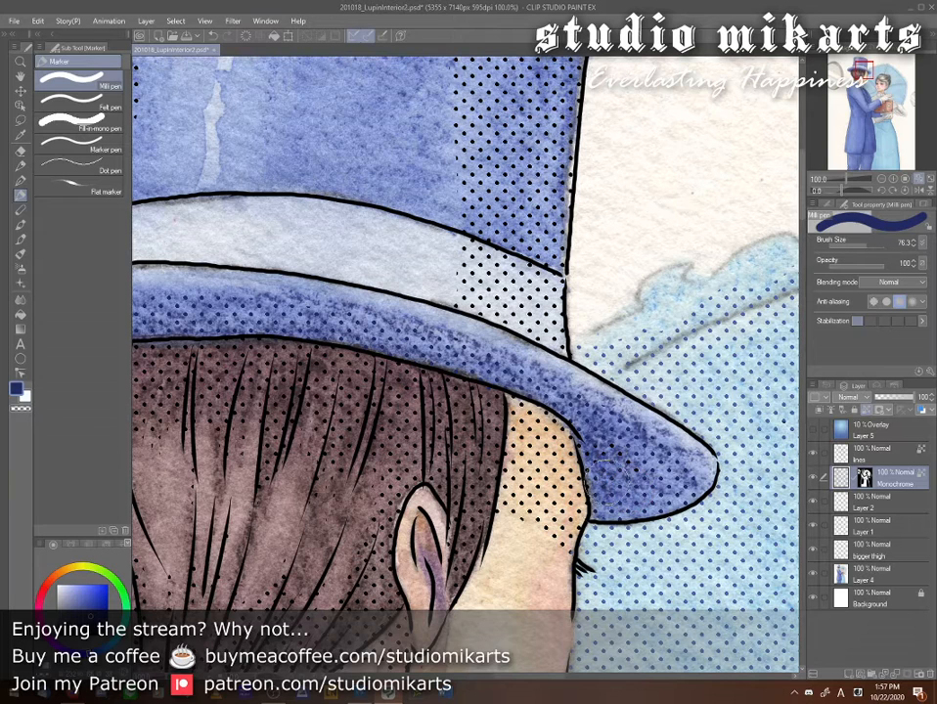
pyautogui.moveTo(863, 244); pyautogui.dragTo(856, 244)
# - Set the brush size to 116.3 and recolour the dots on both sides of the hat's crown in navy blue
pyautogui.moveTo(489, 206); pyautogui.dragTo(643, 367)
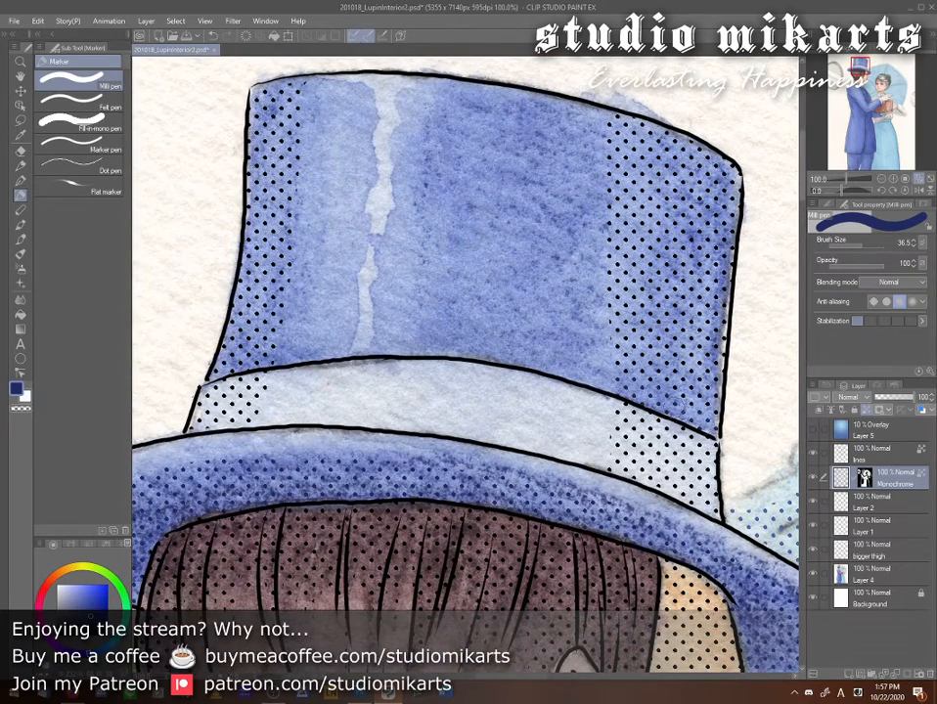
pyautogui.moveTo(865, 247); pyautogui.dragTo(870, 247)
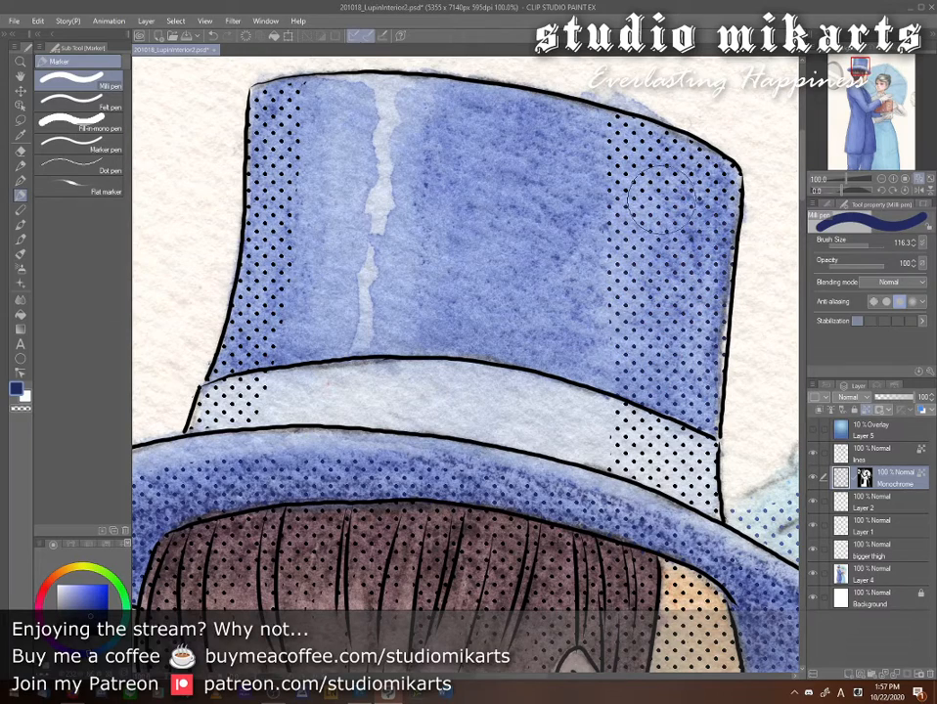
pyautogui.moveTo(368, 447); pyautogui.dragTo(617, 495)
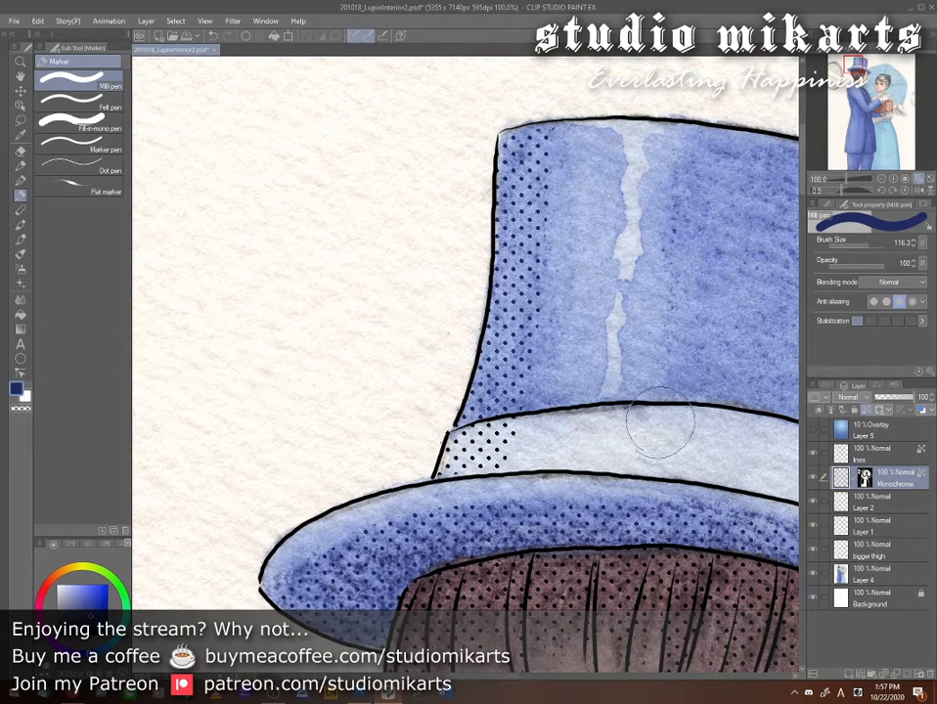
# - Sample a muted greyish blue from the upper edge of the hat band and recolour the dots at both ends of the band
pyautogui.press('x')
pyautogui.keyDown('alt'); pyautogui.click(585, 407); pyautogui.keyUp('alt')
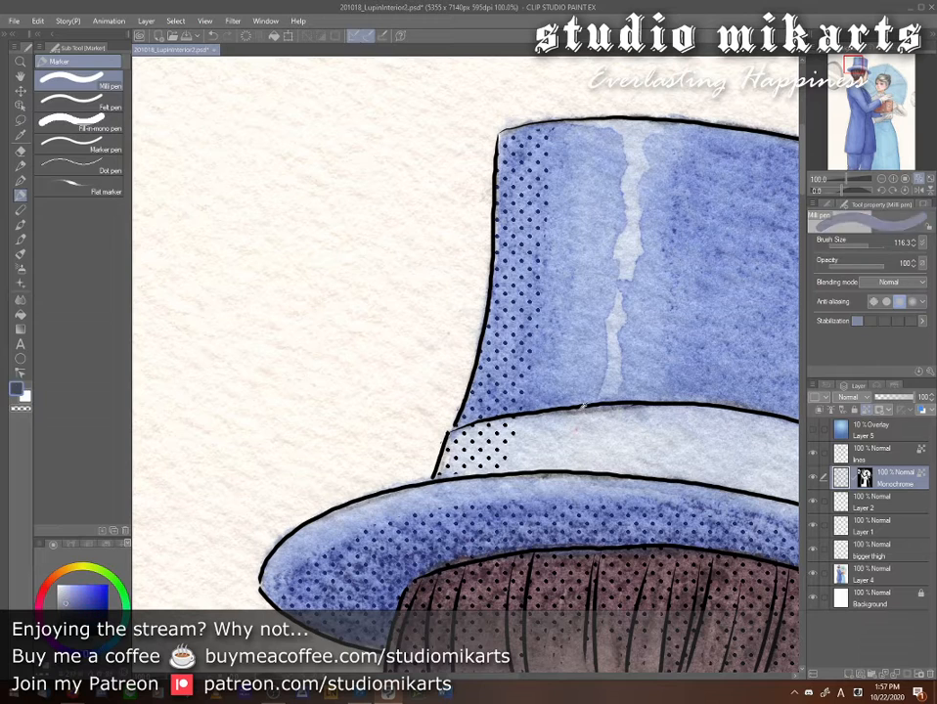
pyautogui.keyDown('alt'); pyautogui.click(562, 411); pyautogui.keyUp('alt')
pyautogui.keyDown('alt'); pyautogui.click(570, 411); pyautogui.keyUp('alt')
pyautogui.keyDown('alt'); pyautogui.click(604, 405); pyautogui.keyUp('alt')
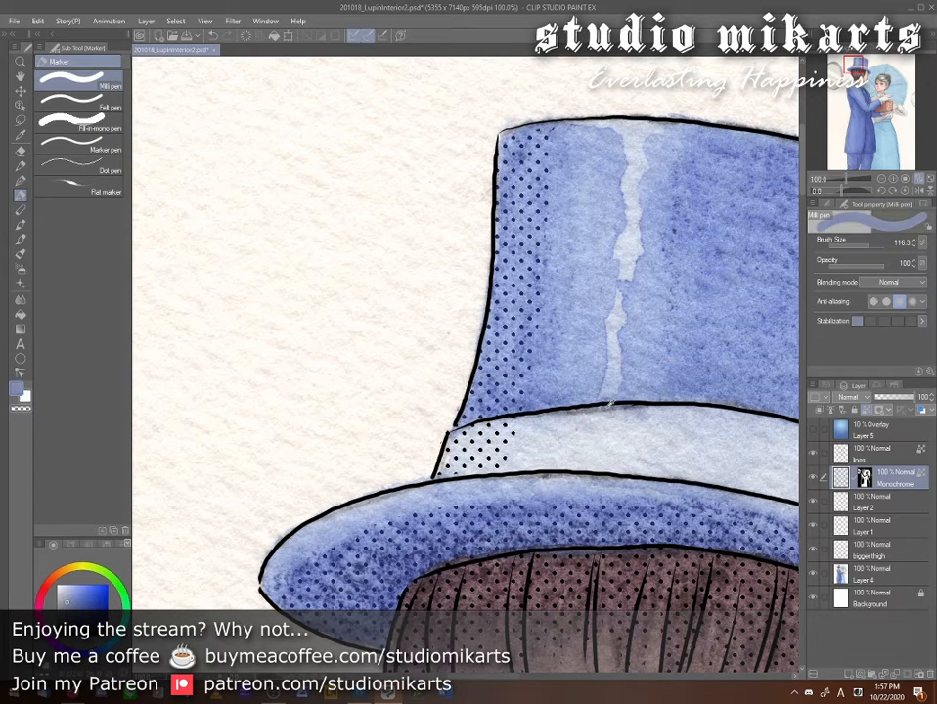
pyautogui.keyDown('alt'); pyautogui.click(606, 409); pyautogui.keyUp('alt')
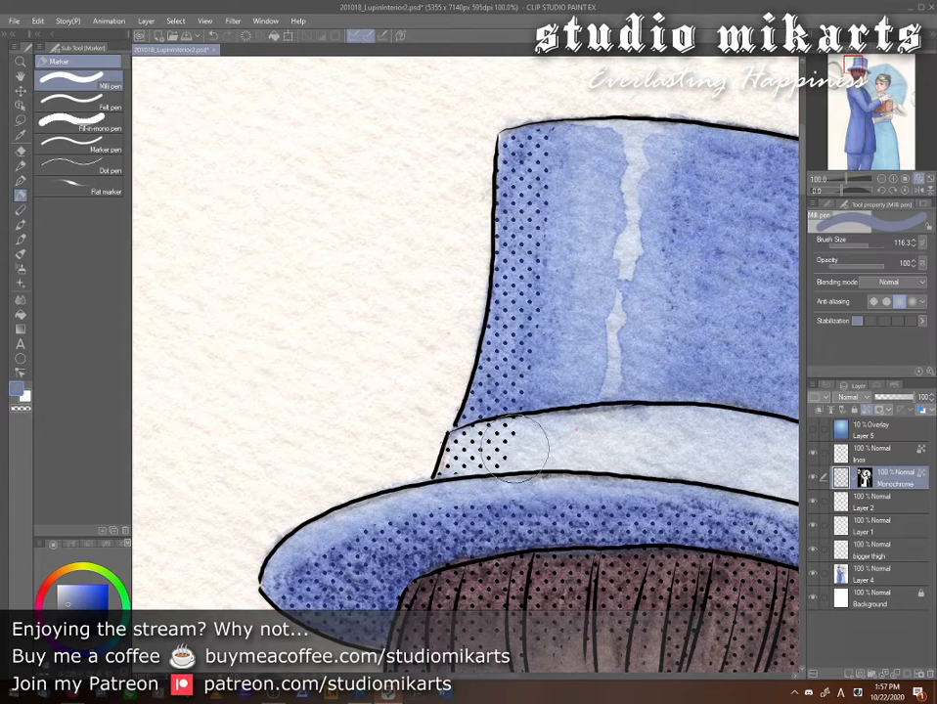
pyautogui.moveTo(471, 454)
pyautogui.mouseDown()
pyautogui.moveTo(500, 459)
pyautogui.moveTo(490, 446)
pyautogui.moveTo(515, 444)
pyautogui.mouseUp()
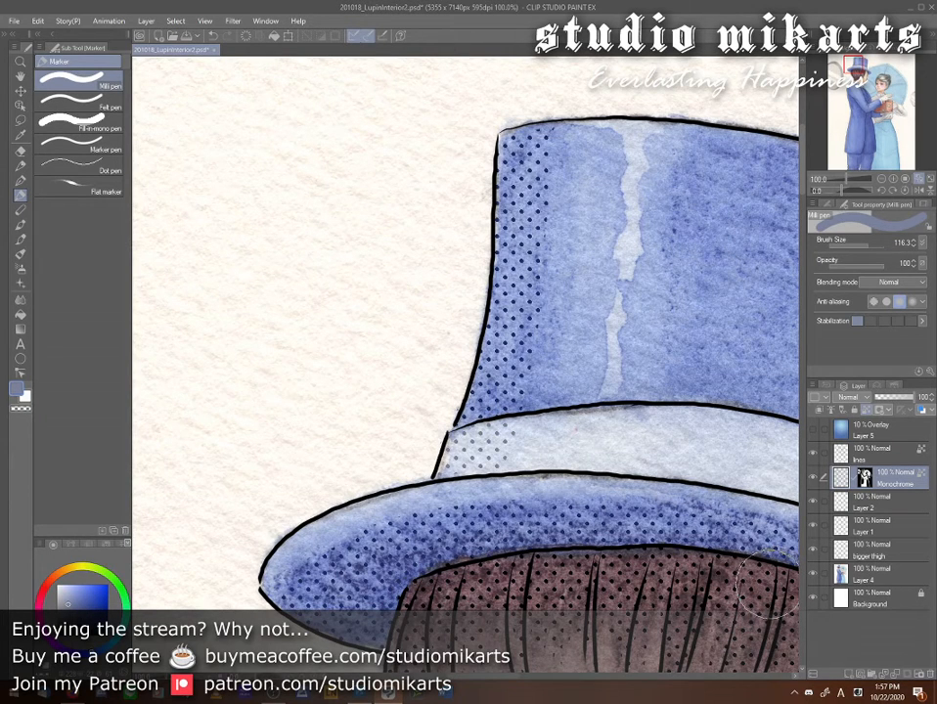
pyautogui.moveTo(763, 573); pyautogui.dragTo(435, 561)
pyautogui.moveTo(514, 457)
pyautogui.mouseDown()
pyautogui.moveTo(543, 460)
pyautogui.moveTo(627, 510)
pyautogui.mouseUp()
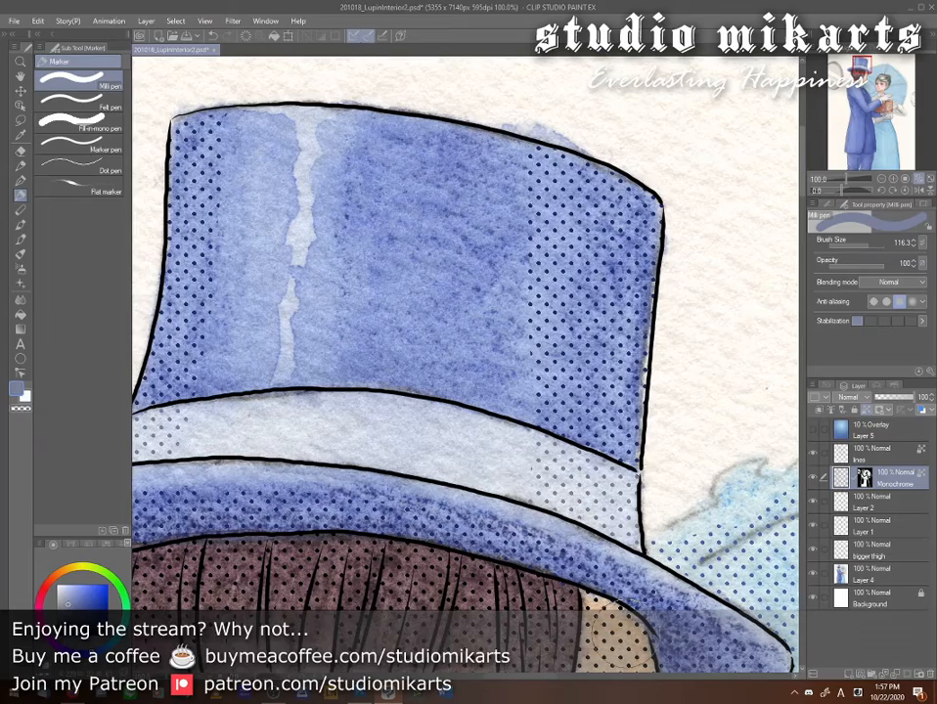
# - Sample a reddish brown from the man's nape, set the brush size to 29.6 and recolour the dots on his forehead and along his jaw
pyautogui.moveTo(545, 589); pyautogui.dragTo(565, 163)
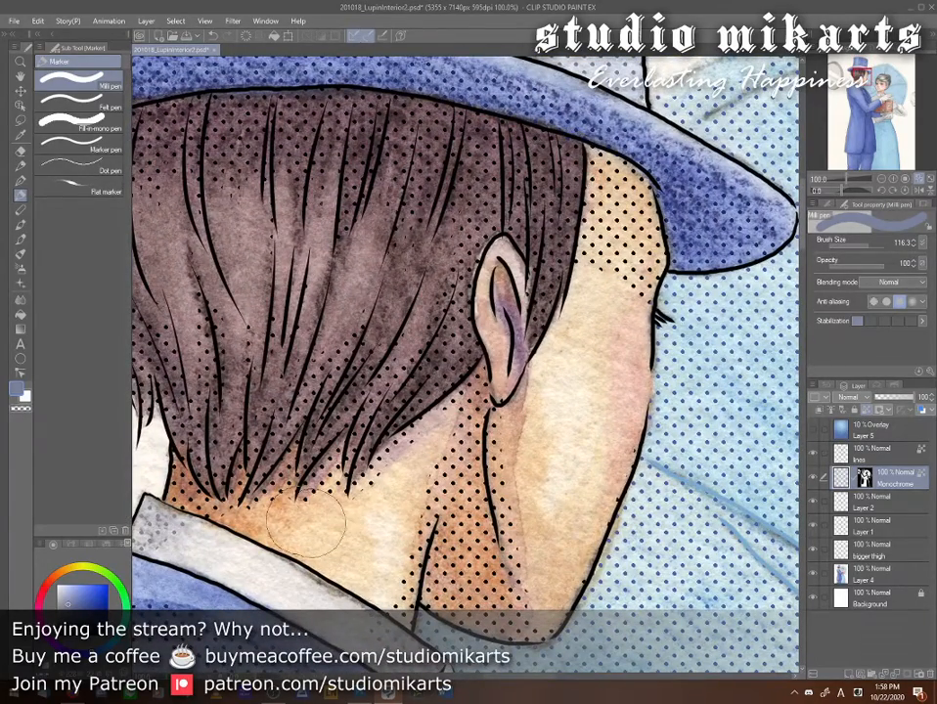
pyautogui.keyDown('alt'); pyautogui.click(214, 500); pyautogui.keyUp('alt')
pyautogui.keyDown('alt'); pyautogui.click(199, 490); pyautogui.keyUp('alt')
pyautogui.keyDown('alt'); pyautogui.click(198, 490); pyautogui.keyUp('alt')
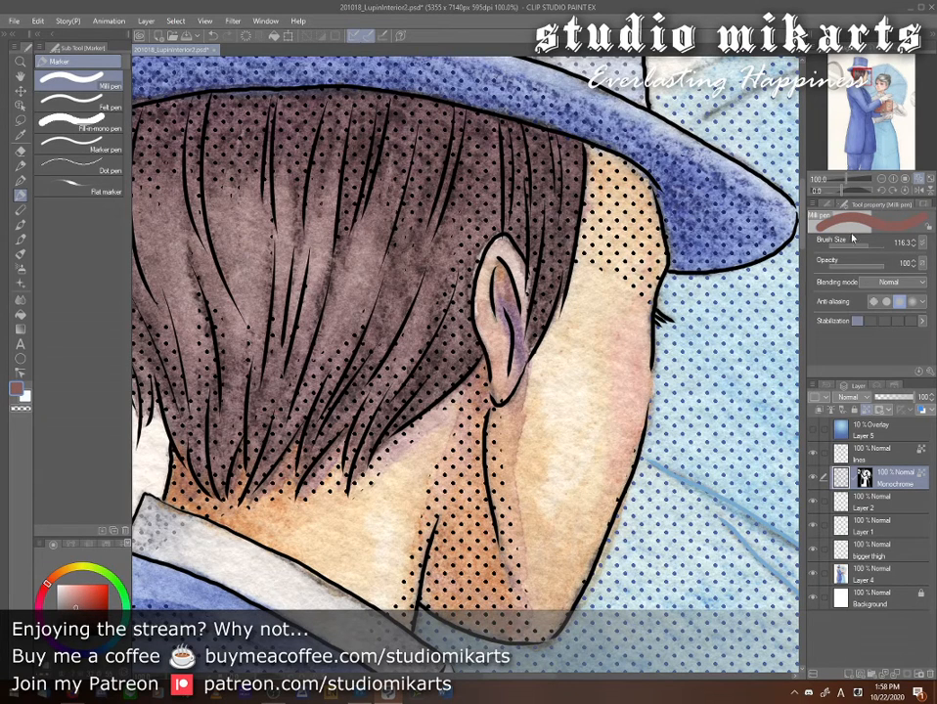
pyautogui.moveTo(864, 248); pyautogui.dragTo(845, 339)
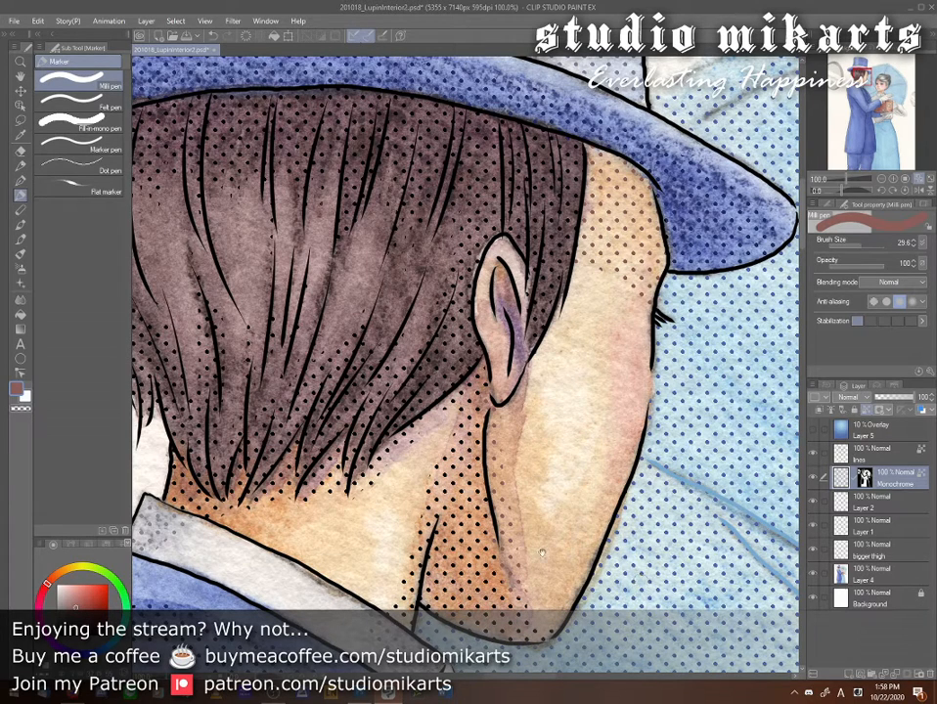
# - Recolour the dots on the man's neck and nape in the same reddish brown at brush size 29.6
pyautogui.moveTo(540, 534); pyautogui.dragTo(558, 392)
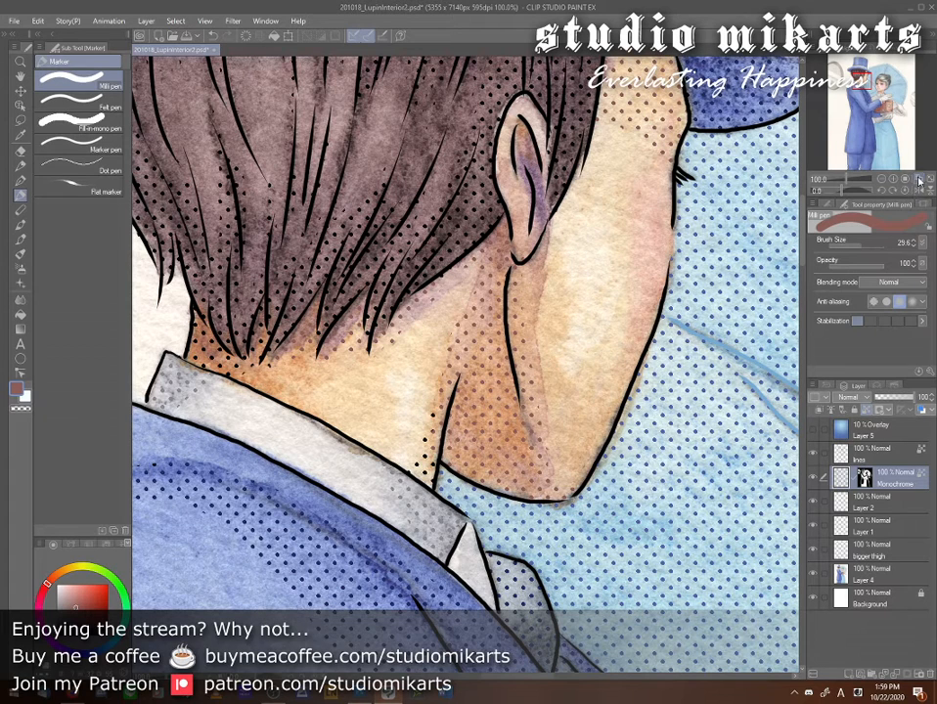
pyautogui.click(931, 185)
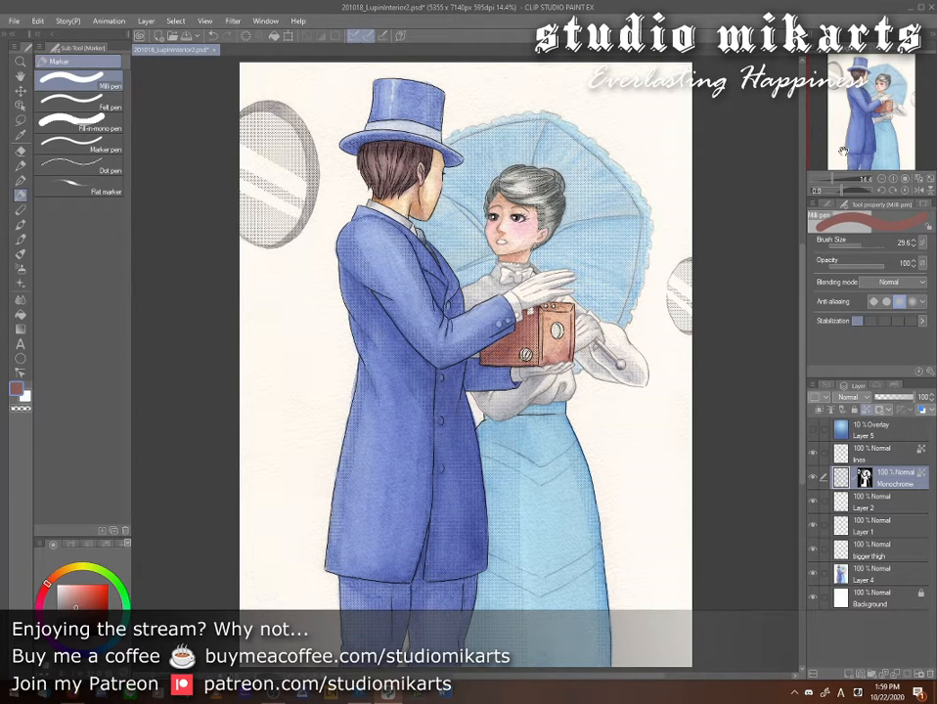
pyautogui.click(906, 185)
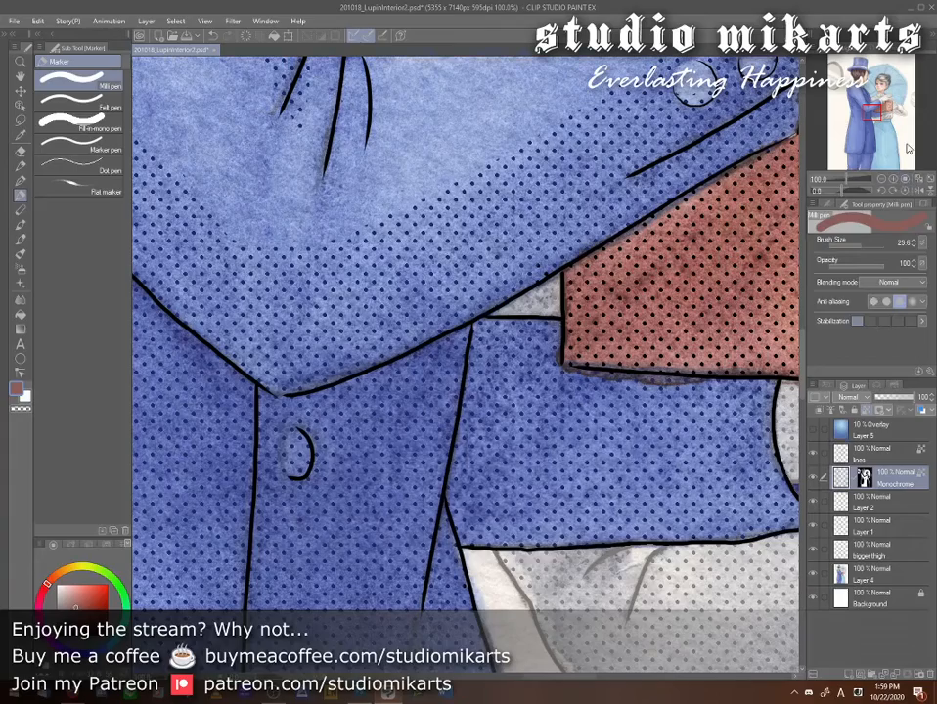
pyautogui.moveTo(865, 93); pyautogui.dragTo(859, 77)
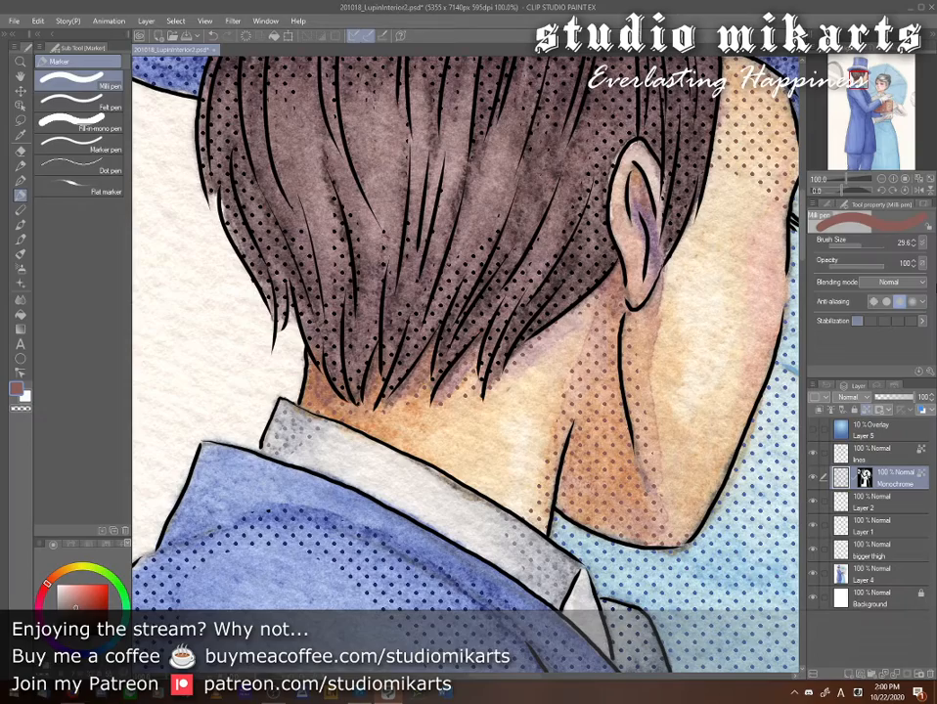
# - Sample a dark purplish brown from the man's hair and recolour the hair's dots, using brush sizes 36.5 and 23.9
pyautogui.moveTo(605, 217)
pyautogui.mouseDown()
pyautogui.moveTo(642, 526)
pyautogui.moveTo(410, 446)
pyautogui.moveTo(609, 423)
pyautogui.moveTo(578, 313)
pyautogui.mouseUp()
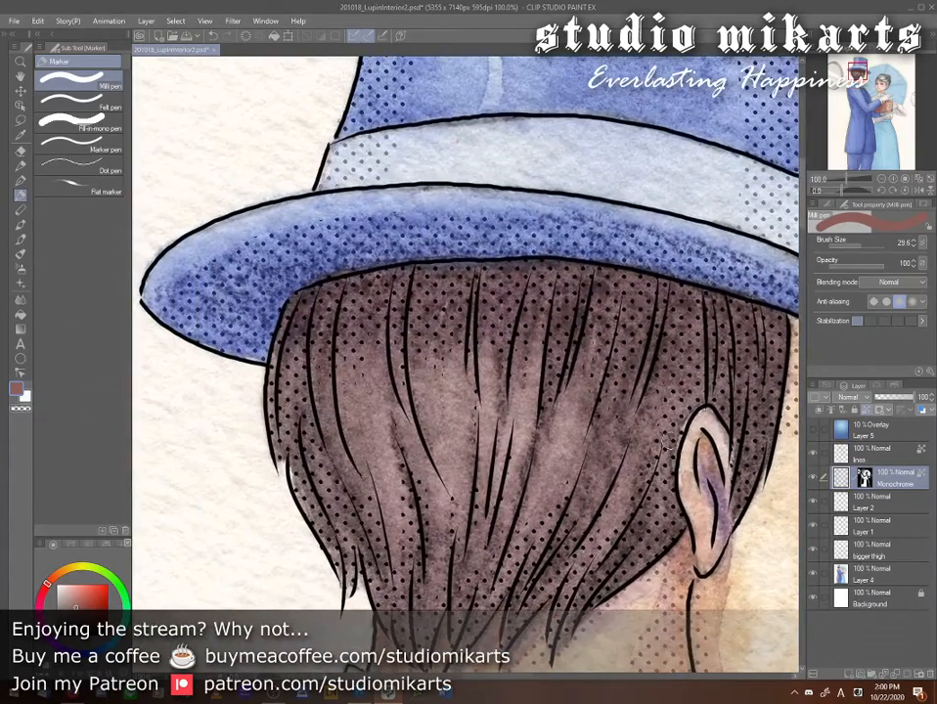
pyautogui.keyDown('alt'); pyautogui.click(580, 311); pyautogui.keyUp('alt')
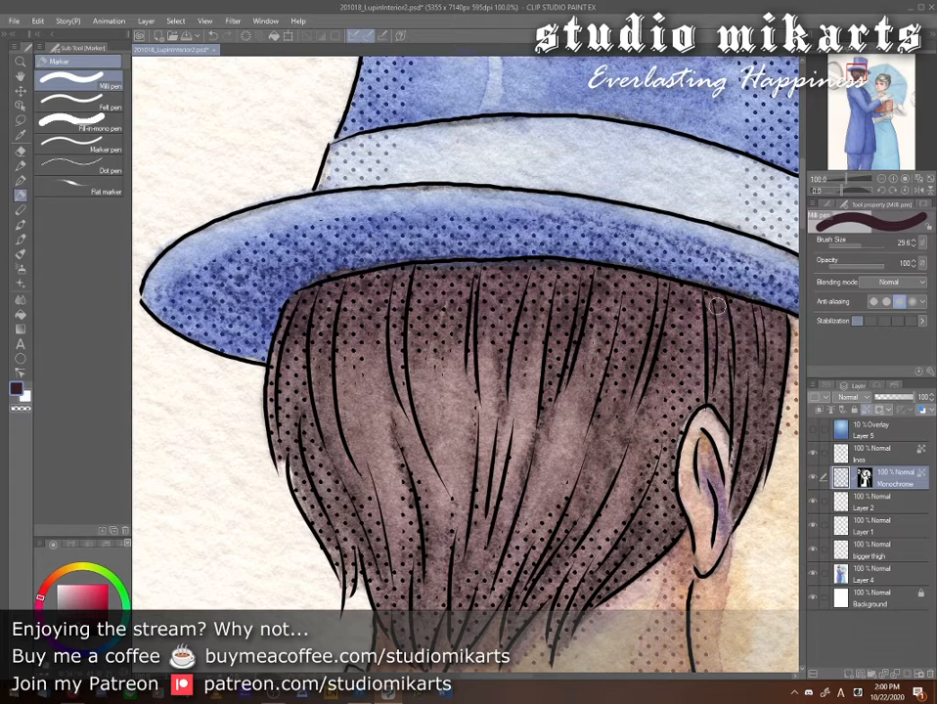
pyautogui.click(865, 245)
pyautogui.moveTo(423, 514); pyautogui.dragTo(493, 377)
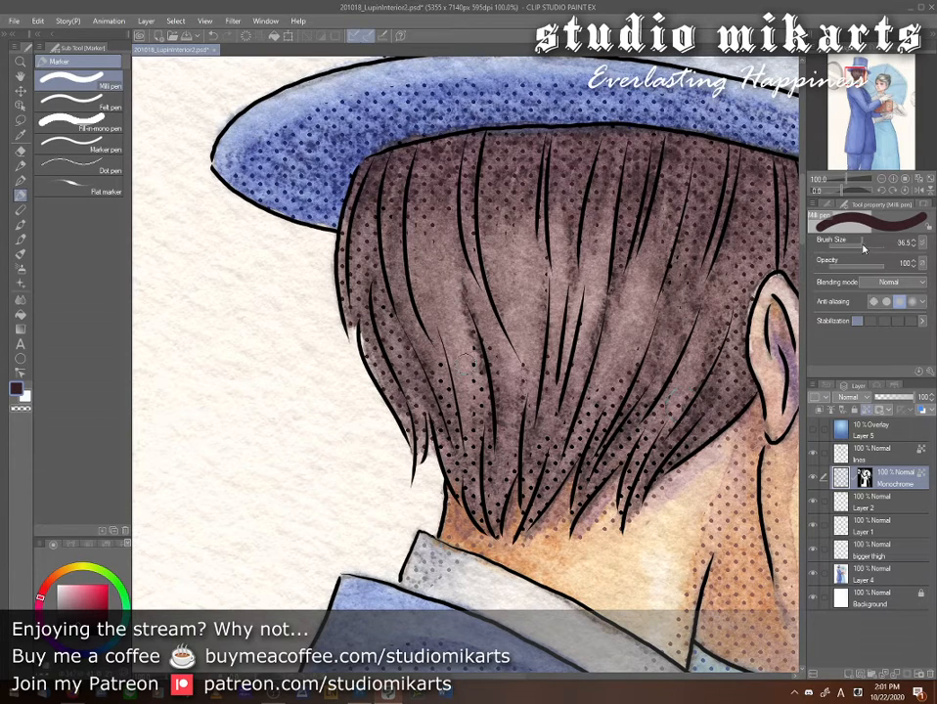
pyautogui.moveTo(865, 247); pyautogui.dragTo(858, 249)
# - Sample the camera's red, darken it to a deep reddish brown and recolour the upper side panel's dots, using brush sizes 12.7 and 23.9
pyautogui.moveTo(857, 102); pyautogui.dragTo(884, 101)
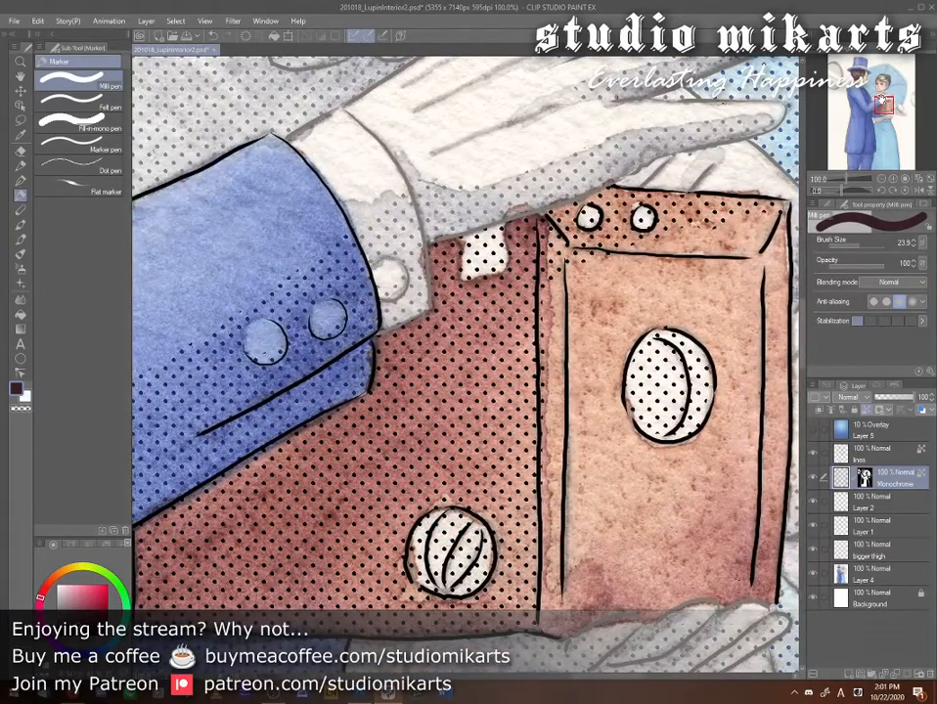
pyautogui.keyDown('alt'); pyautogui.click(455, 252); pyautogui.keyUp('alt')
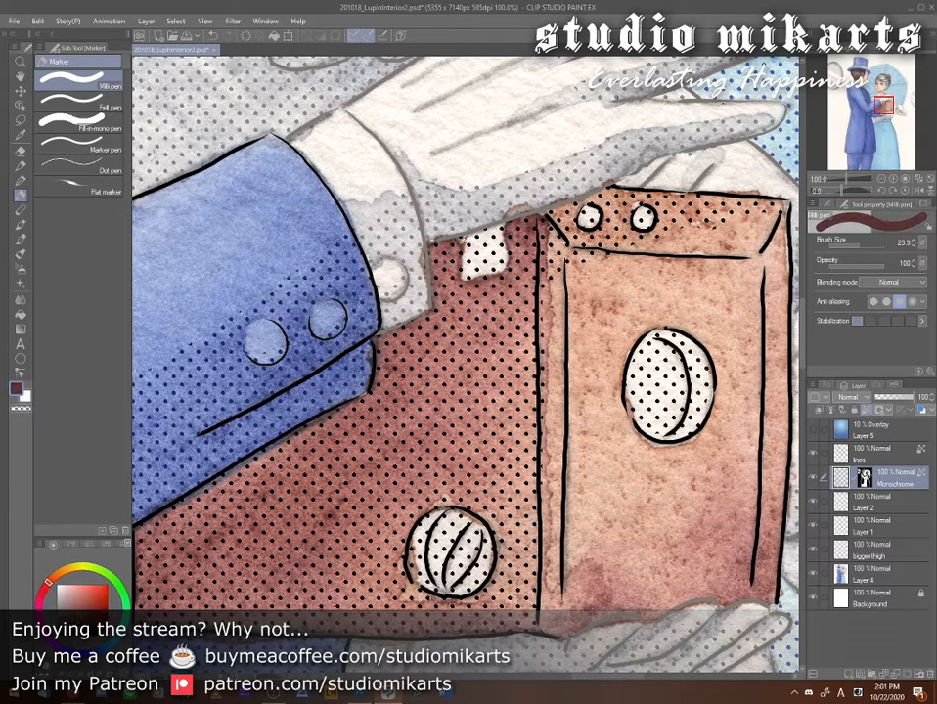
pyautogui.click(91, 621)
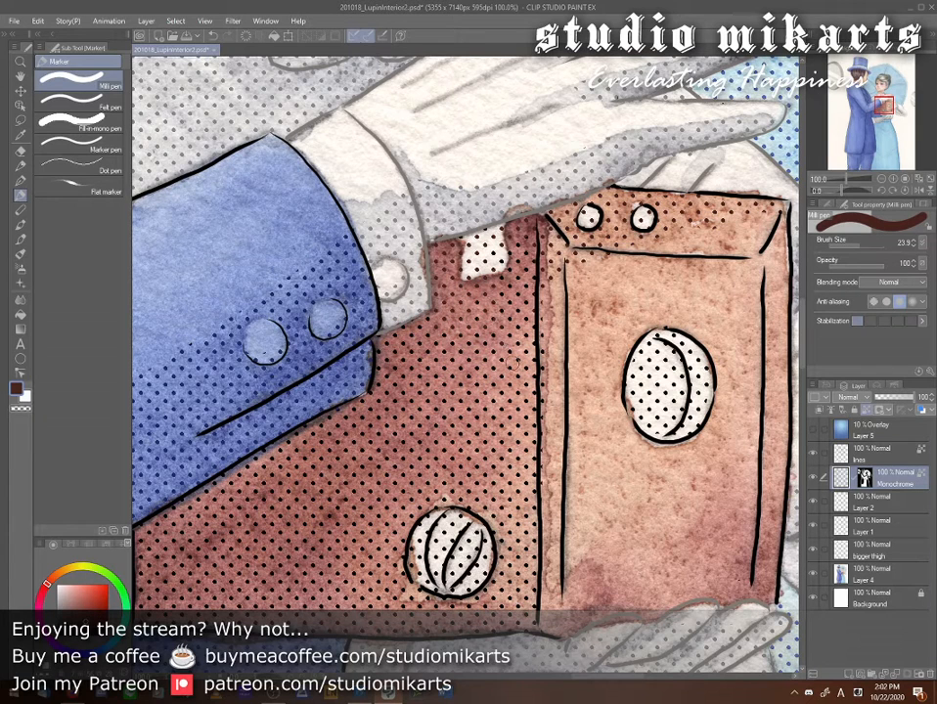
pyautogui.moveTo(860, 246); pyautogui.dragTo(867, 247)
pyautogui.click(852, 246)
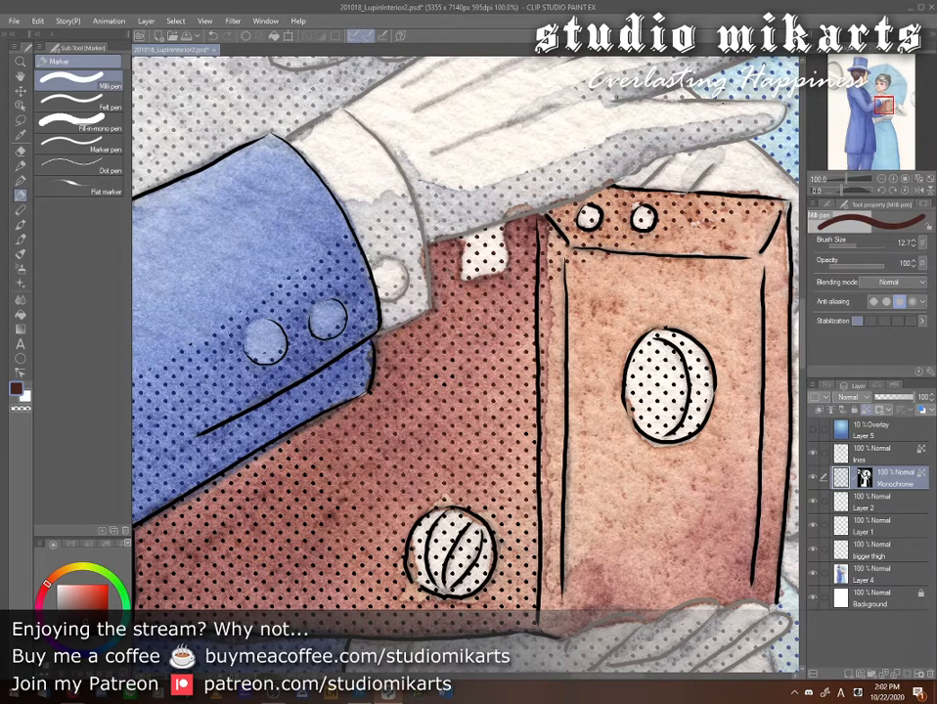
pyautogui.click(861, 245)
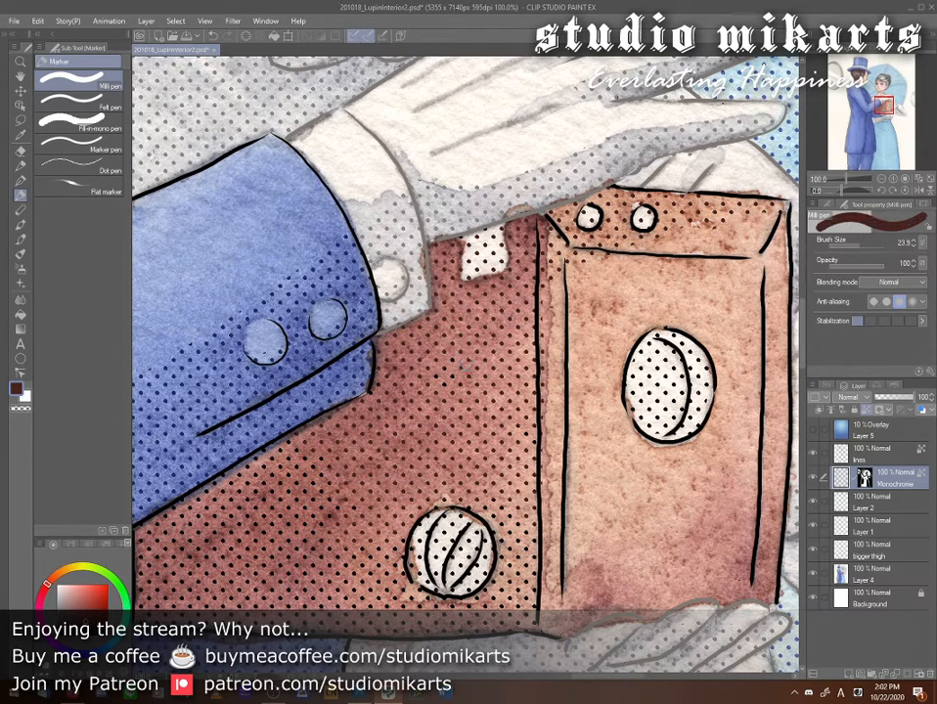
# - Recolour the dots on the lower part of the camera's side panel in deep reddish brown, reducing the brush size to 21.6
pyautogui.moveTo(516, 609); pyautogui.dragTo(566, 473)
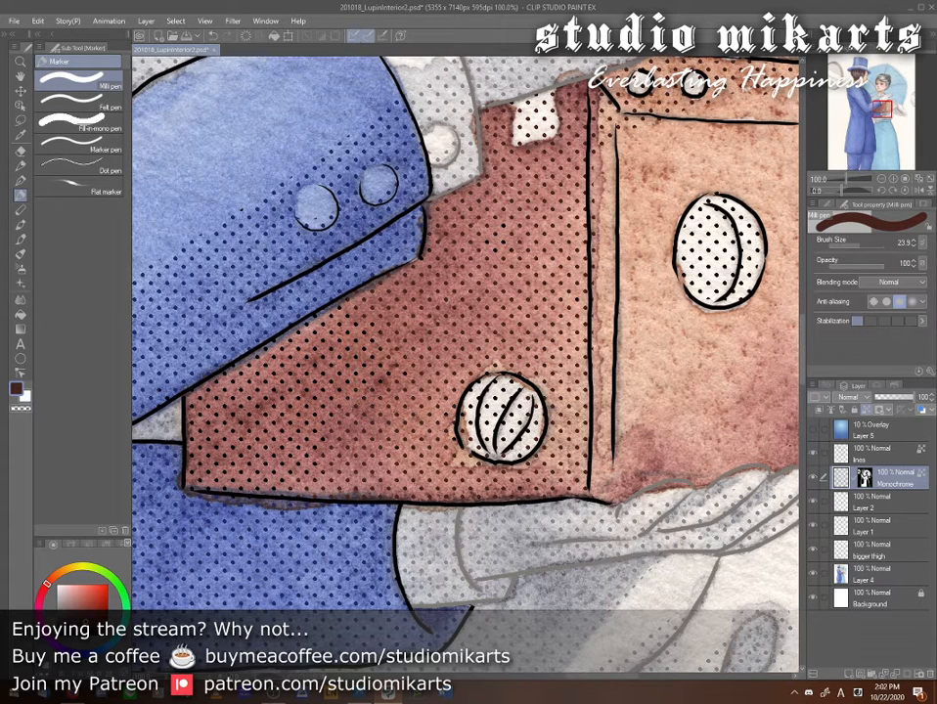
pyautogui.click(864, 245)
pyautogui.click(861, 245)
# - Sample an orange-brown from the camera's top strip and recolour the dots on that strip and the front panel's edge at brush size 21.6
pyautogui.moveTo(645, 428)
pyautogui.mouseDown()
pyautogui.moveTo(586, 546)
pyautogui.moveTo(582, 579)
pyautogui.mouseUp()
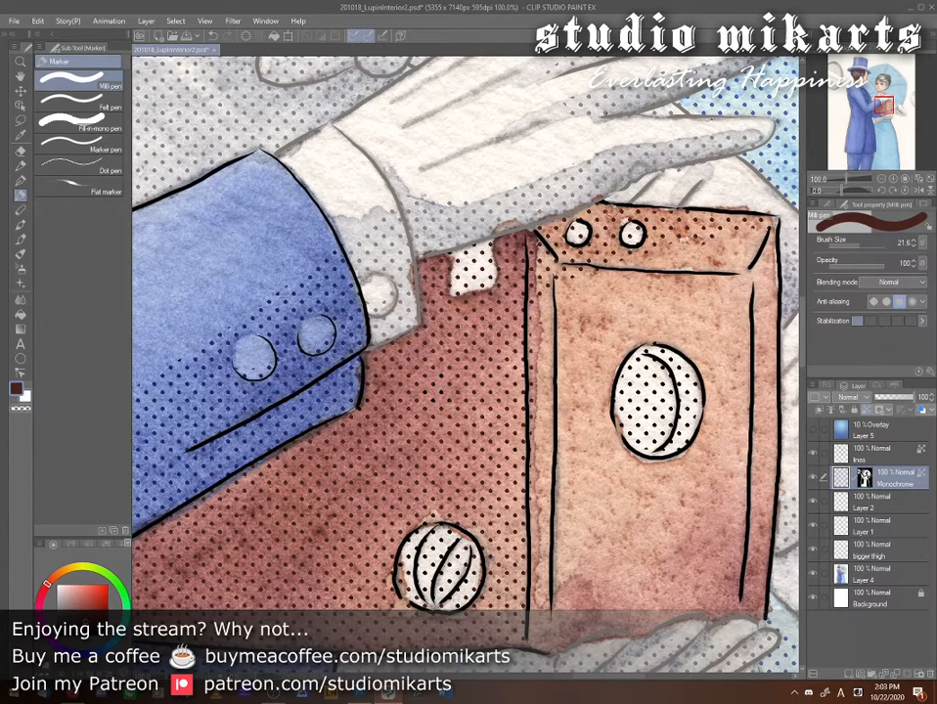
pyautogui.keyDown('alt'); pyautogui.click(685, 239); pyautogui.keyUp('alt')
pyautogui.keyDown('alt'); pyautogui.click(665, 230); pyautogui.keyUp('alt')
pyautogui.keyDown('alt'); pyautogui.click(641, 219); pyautogui.keyUp('alt')
pyautogui.keyDown('alt'); pyautogui.click(618, 209); pyautogui.keyUp('alt')
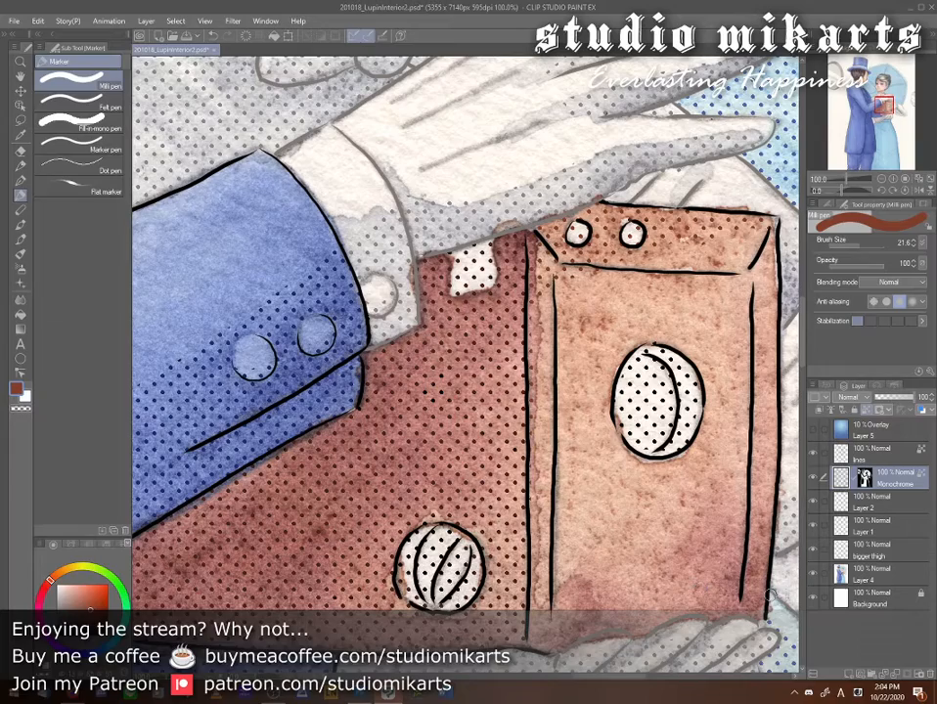
# - Sample a greyish blue from the woman's shaded white sleeve and recolour the dots on the camera's white lens, knob and tab
pyautogui.moveTo(603, 597)
pyautogui.mouseDown()
pyautogui.moveTo(682, 554)
pyautogui.moveTo(578, 587)
pyautogui.mouseUp()
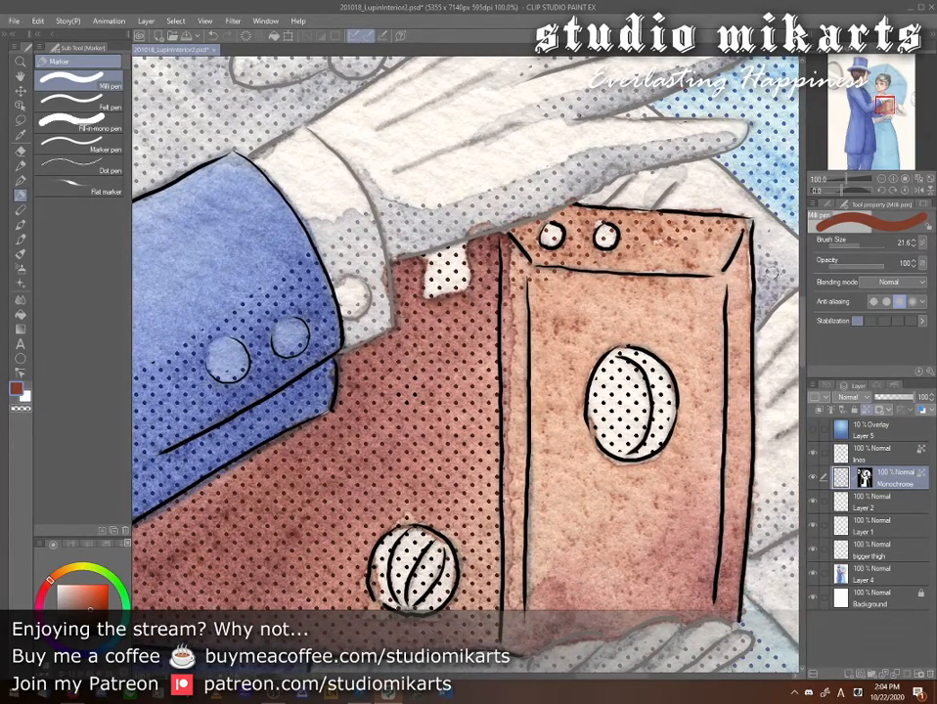
pyautogui.keyDown('alt'); pyautogui.click(772, 273); pyautogui.keyUp('alt')
pyautogui.keyDown('alt'); pyautogui.click(777, 275); pyautogui.keyUp('alt')
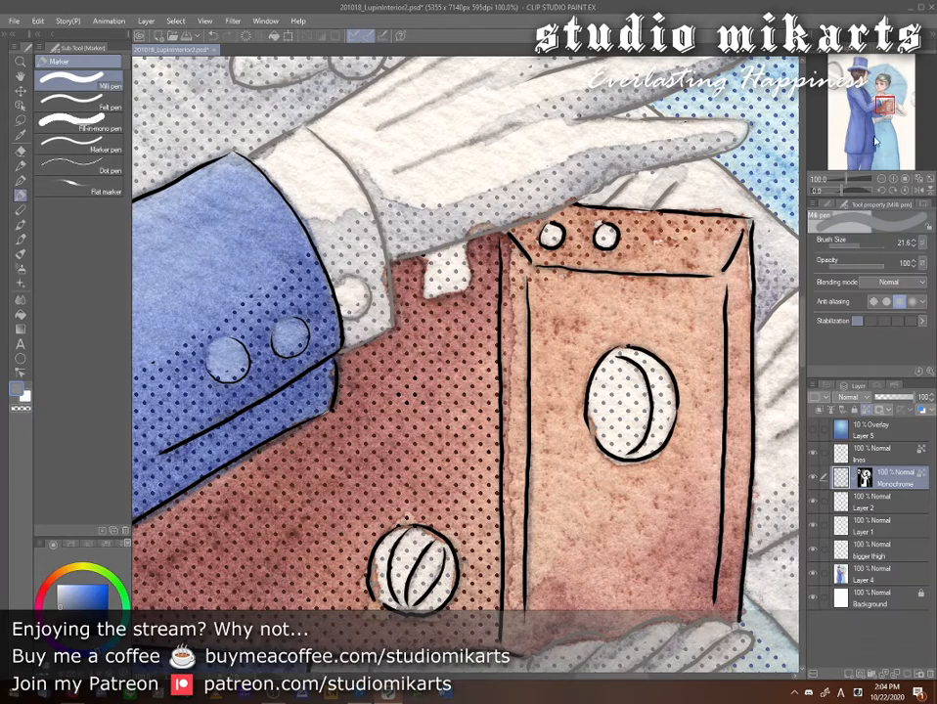
pyautogui.click(884, 180)
pyautogui.click(885, 180)
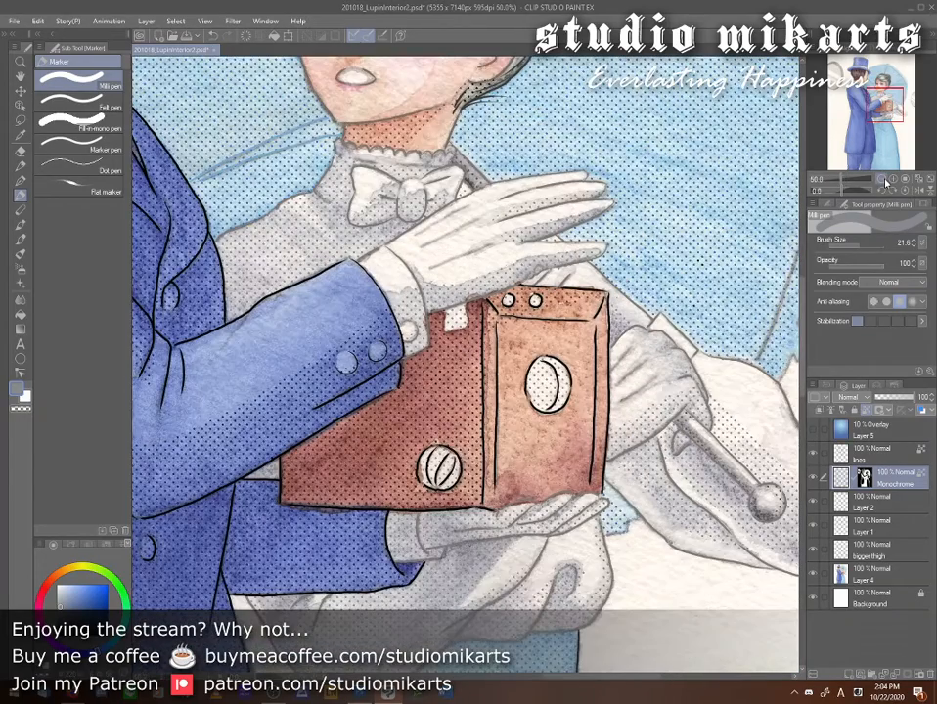
pyautogui.moveTo(883, 108); pyautogui.dragTo(864, 60)
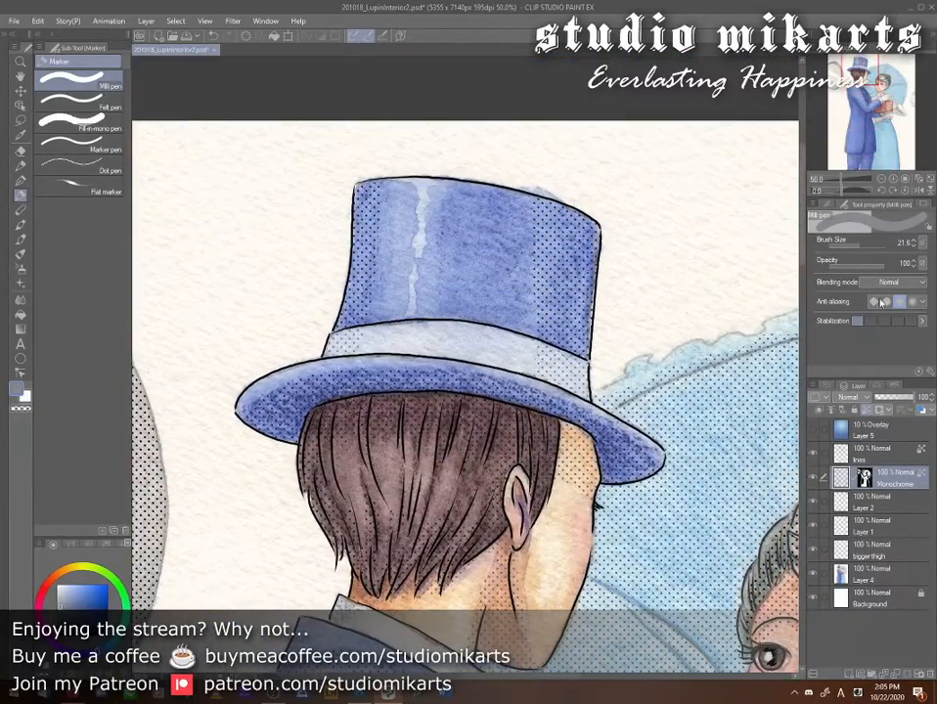
# - On the lines layer, sample the dark navy of the hat's dots and recolour the crown's right edge with the 21.6 Milli pen
pyautogui.click(870, 459)
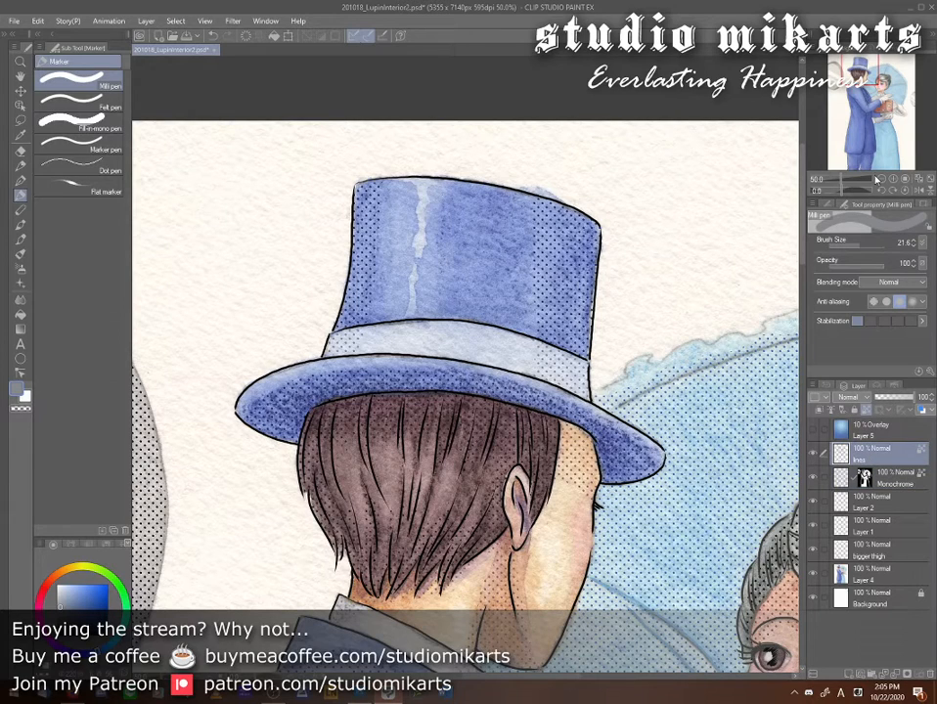
pyautogui.click(898, 182)
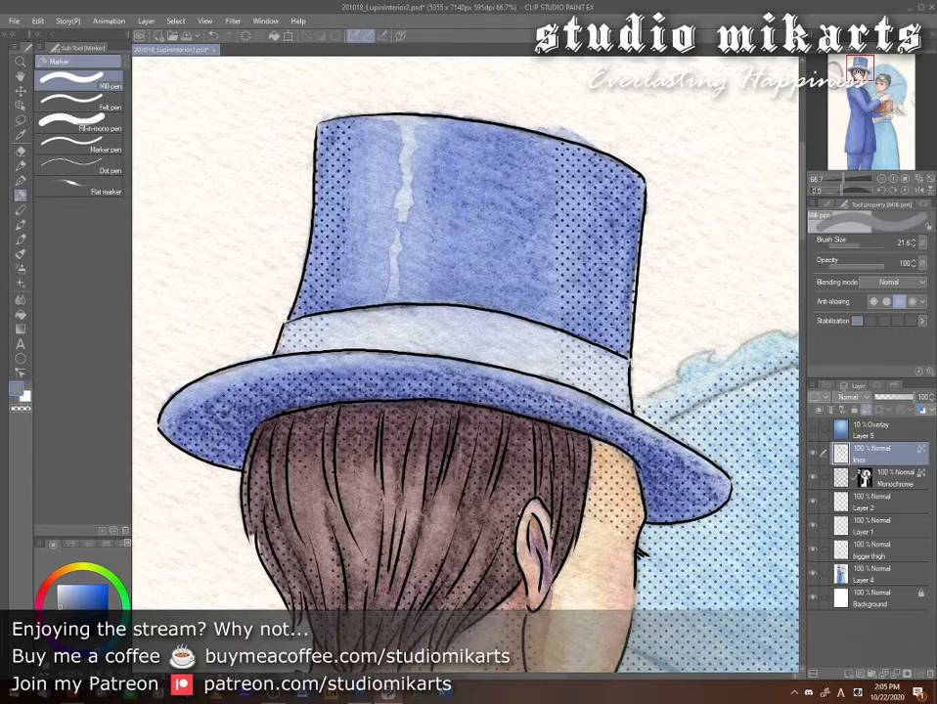
pyautogui.moveTo(861, 73); pyautogui.dragTo(872, 84)
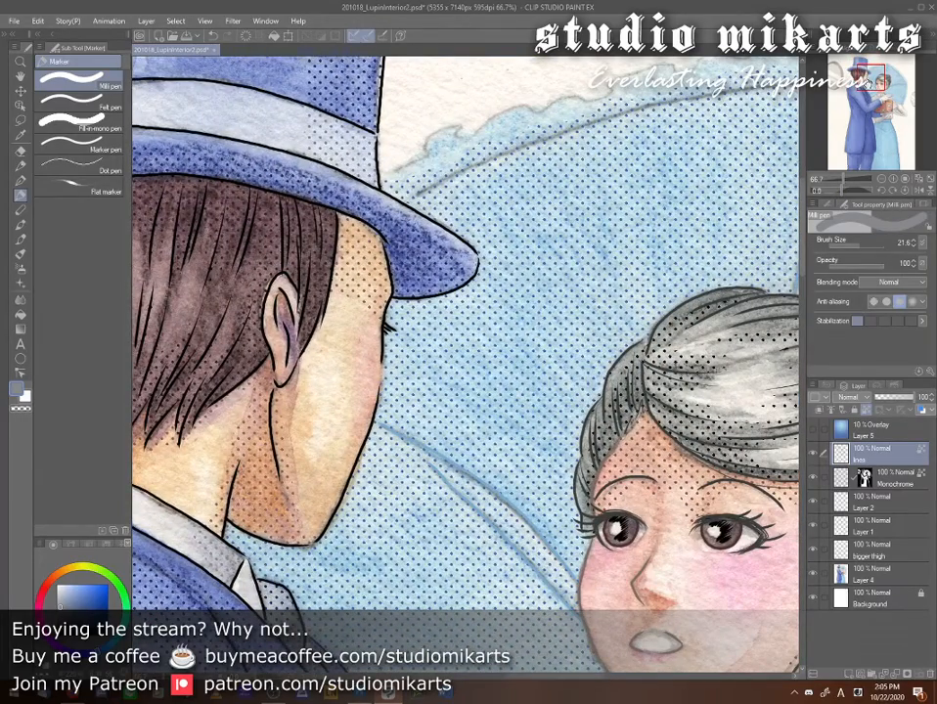
pyautogui.moveTo(872, 84); pyautogui.dragTo(868, 78)
pyautogui.hotkey('ctrl', '+')
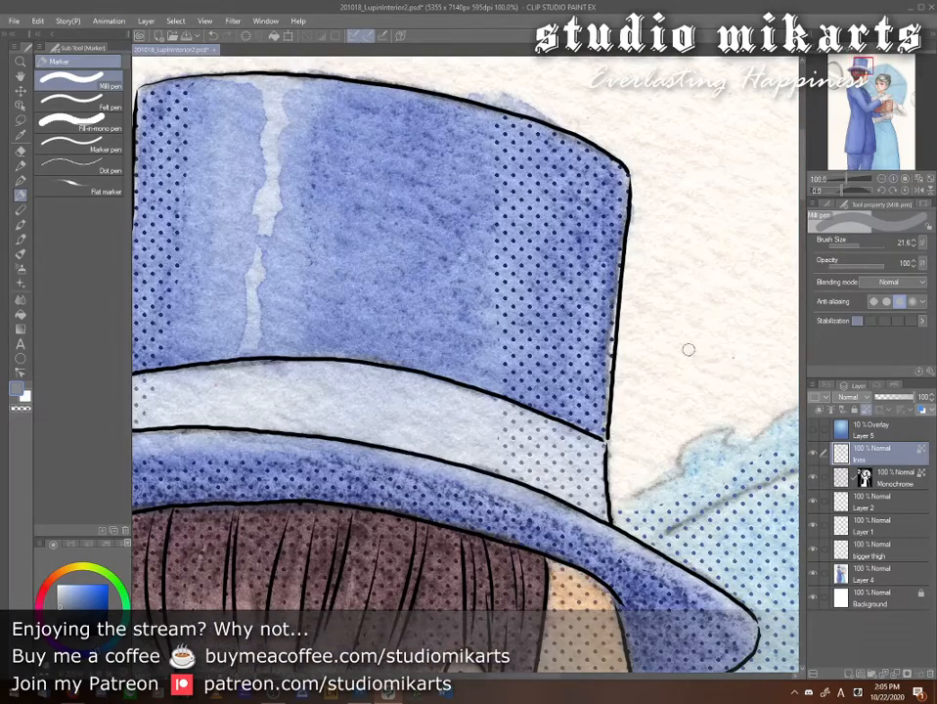
pyautogui.keyDown('alt'); pyautogui.click(592, 323); pyautogui.keyUp('alt')
pyautogui.keyDown('alt'); pyautogui.click(599, 319); pyautogui.keyUp('alt')
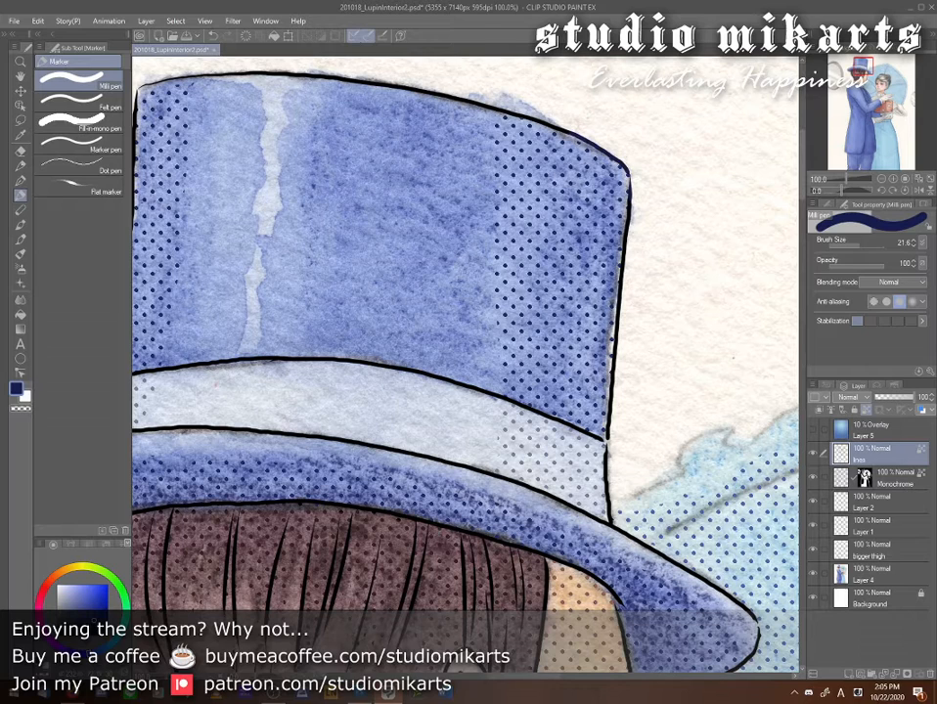
pyautogui.moveTo(619, 331); pyautogui.dragTo(608, 438)
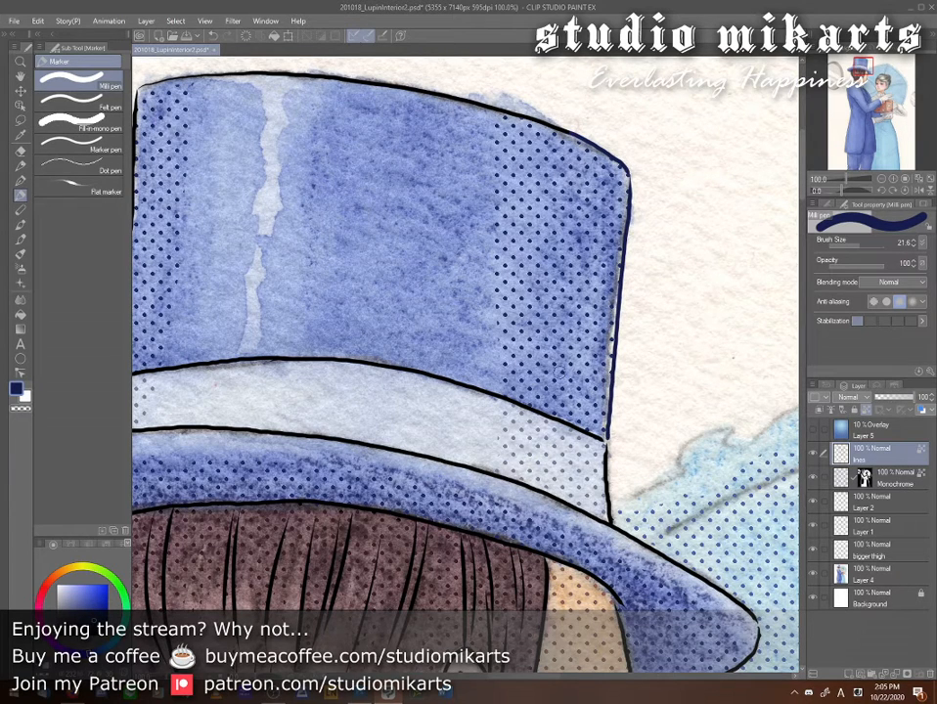
# - Recolour the top and left outlines of the hat's crown in dark navy
pyautogui.moveTo(523, 251); pyautogui.dragTo(591, 447)
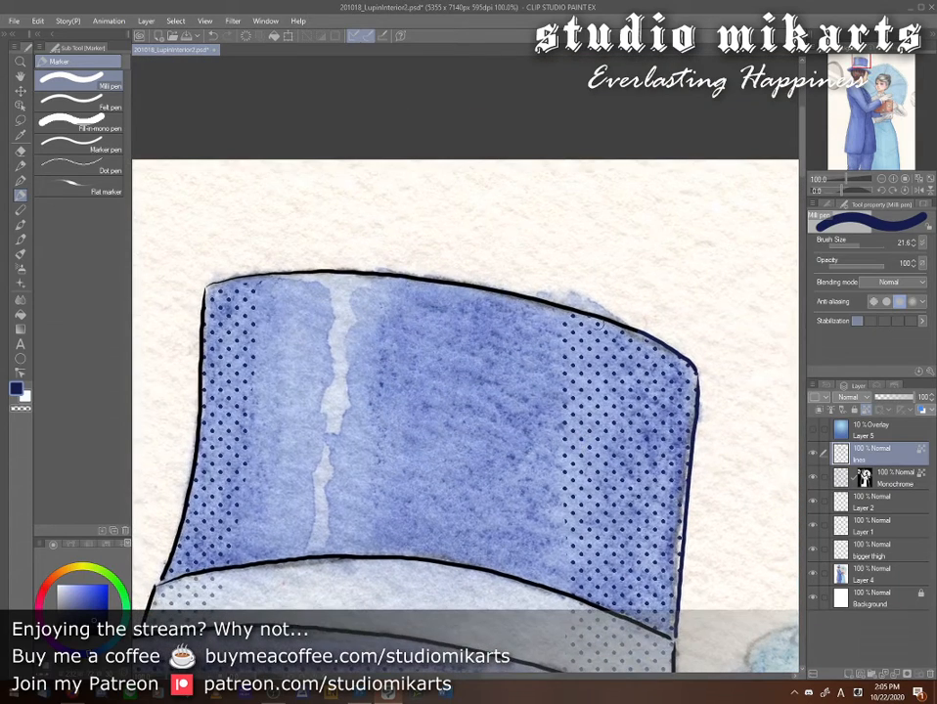
pyautogui.moveTo(632, 328); pyautogui.dragTo(468, 285)
pyautogui.moveTo(375, 273); pyautogui.dragTo(323, 271)
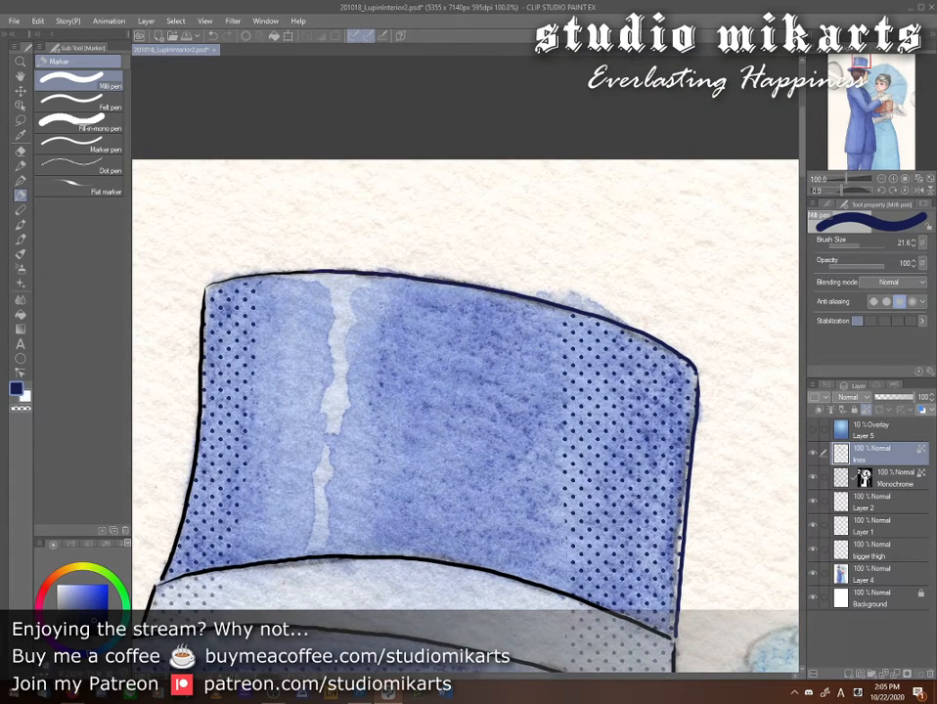
pyautogui.moveTo(205, 292)
pyautogui.mouseDown()
pyautogui.moveTo(193, 479)
pyautogui.moveTo(162, 574)
pyautogui.mouseUp()
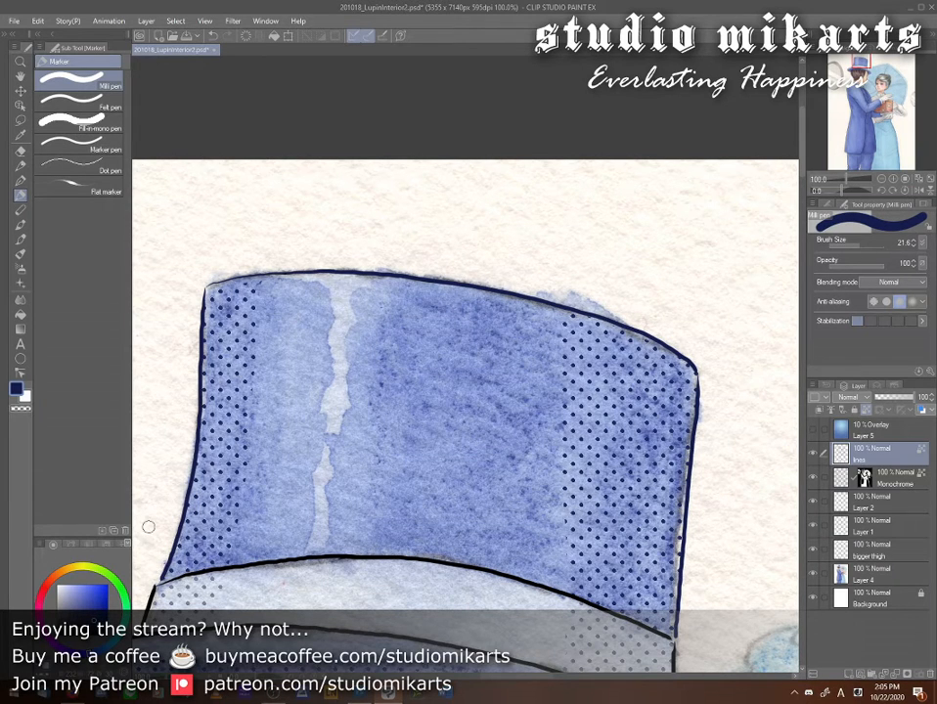
# - Recolour the outline of the brim's right tip, upper edge and underside in dark navy
pyautogui.moveTo(597, 582); pyautogui.dragTo(479, 245)
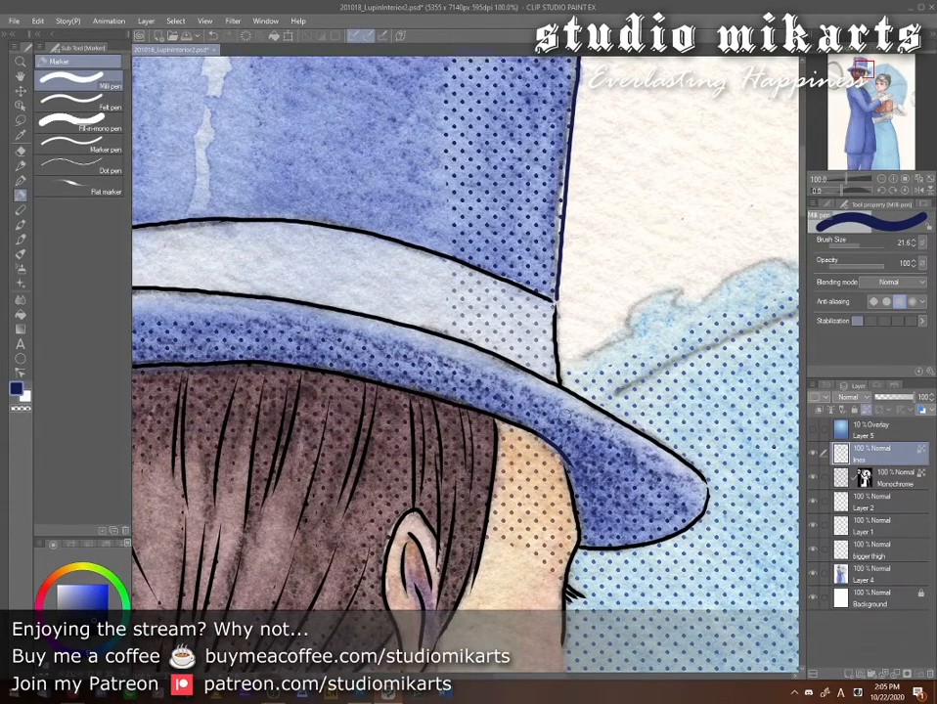
pyautogui.moveTo(650, 445); pyautogui.dragTo(591, 405)
pyautogui.moveTo(693, 472); pyautogui.dragTo(653, 445)
pyautogui.moveTo(703, 485)
pyautogui.mouseDown()
pyautogui.moveTo(658, 542)
pyautogui.moveTo(584, 550)
pyautogui.mouseUp()
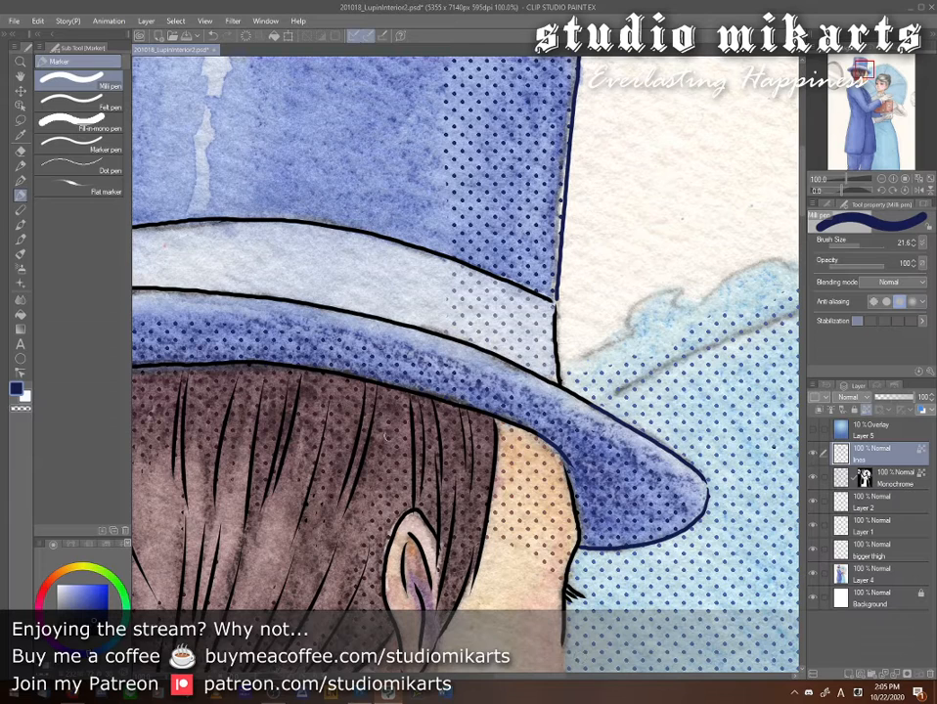
pyautogui.moveTo(558, 392); pyautogui.dragTo(599, 411)
pyautogui.moveTo(511, 363)
pyautogui.mouseDown()
pyautogui.moveTo(366, 315)
pyautogui.moveTo(261, 296)
pyautogui.mouseUp()
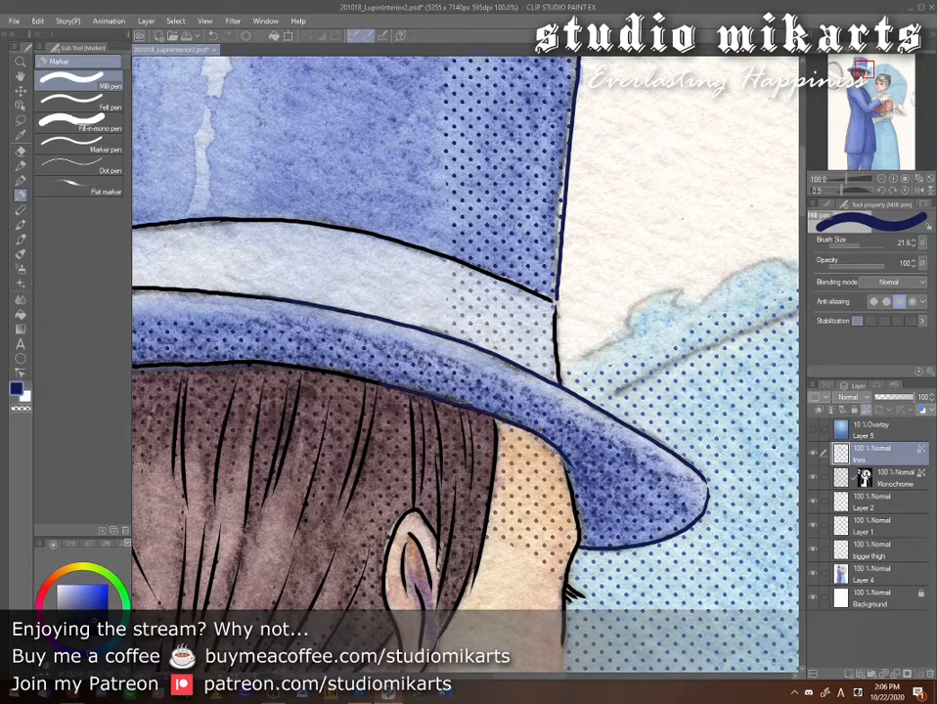
pyautogui.moveTo(371, 383); pyautogui.dragTo(285, 366)
# - Recolour the remaining brim outline in dark navy, including the underside over the hair and the left tip
pyautogui.moveTo(380, 450); pyautogui.dragTo(604, 495)
pyautogui.moveTo(462, 409)
pyautogui.mouseDown()
pyautogui.moveTo(320, 416)
pyautogui.moveTo(232, 439)
pyautogui.mouseUp()
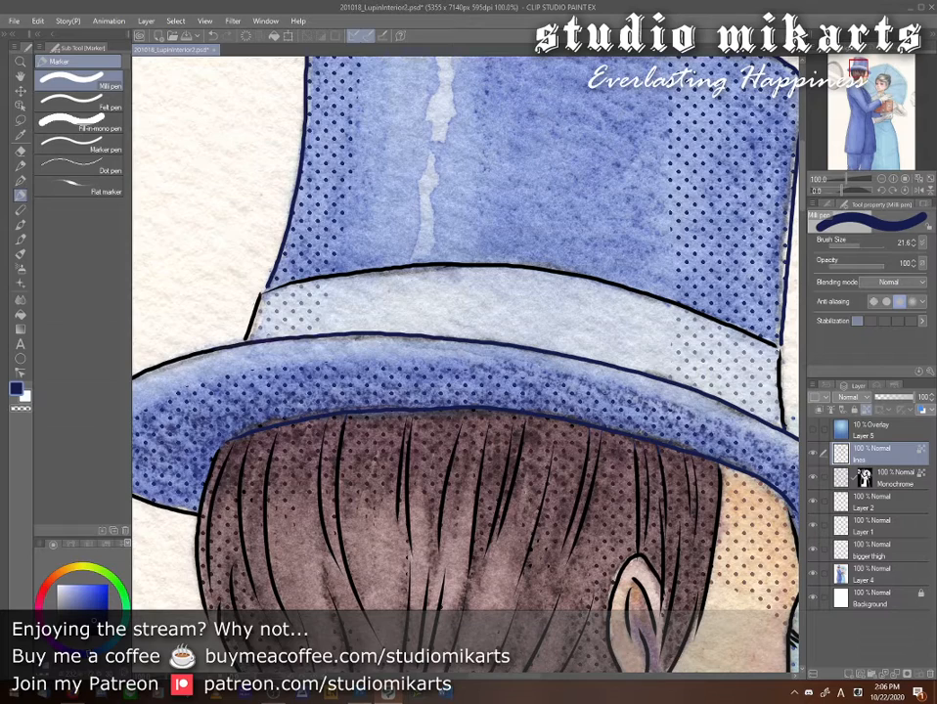
pyautogui.moveTo(350, 468); pyautogui.dragTo(507, 468)
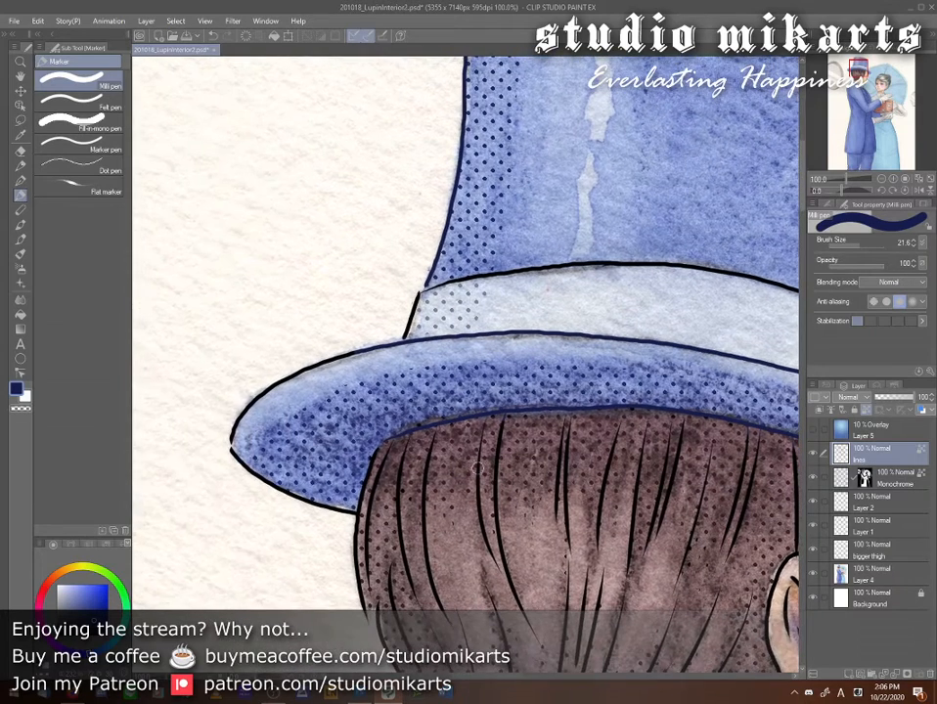
pyautogui.moveTo(353, 351); pyautogui.dragTo(251, 403)
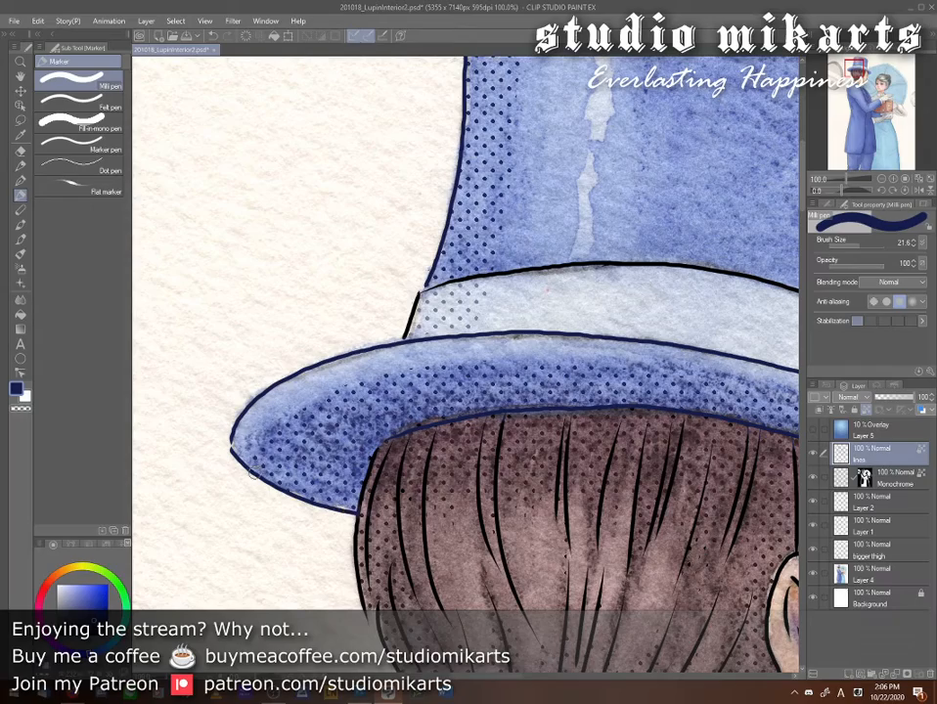
# - Sample the hat band's colour, darken it to a muted greyish blue and recolour the band's right edge and upper line
pyautogui.moveTo(510, 571)
pyautogui.mouseDown()
pyautogui.moveTo(606, 538)
pyautogui.moveTo(462, 488)
pyautogui.moveTo(425, 552)
pyautogui.moveTo(313, 599)
pyautogui.moveTo(314, 607)
pyautogui.mouseUp()
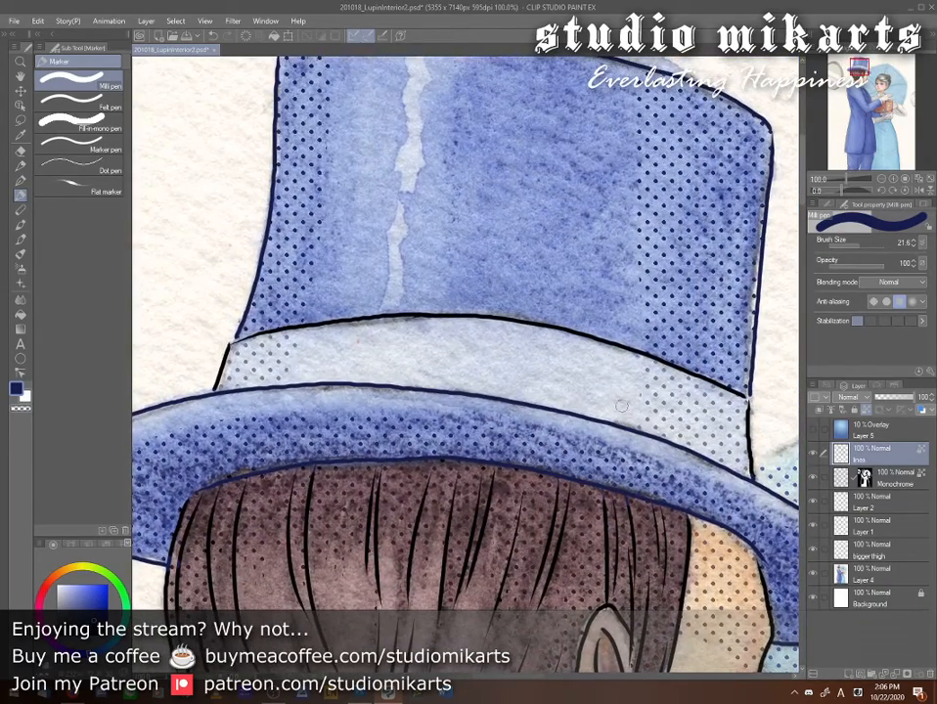
pyautogui.keyDown('alt'); pyautogui.click(624, 406); pyautogui.keyUp('alt')
pyautogui.click(64, 596)
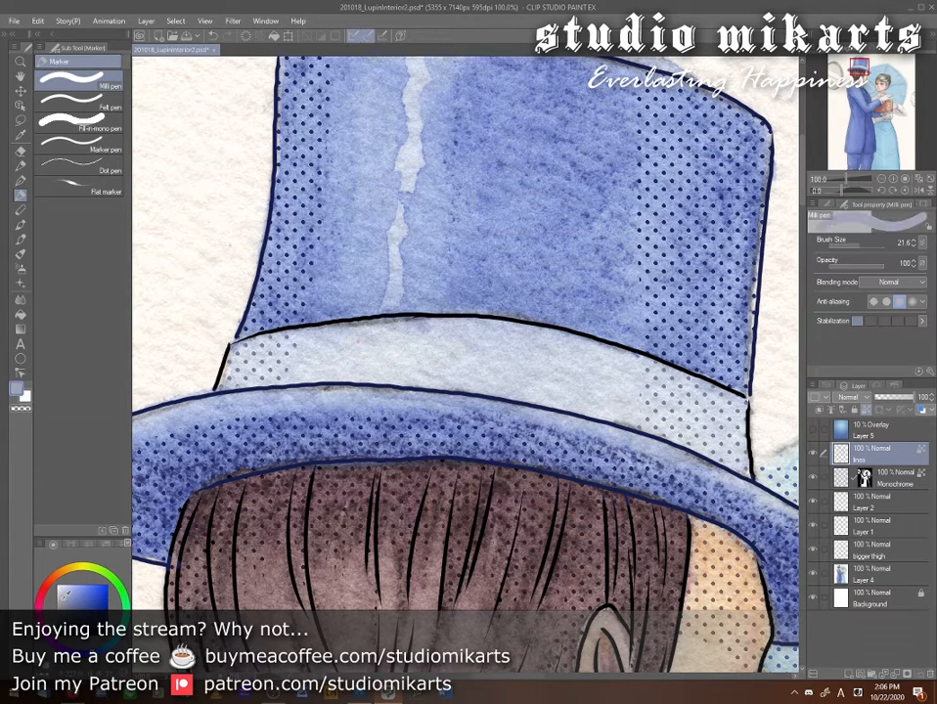
pyautogui.press('c')
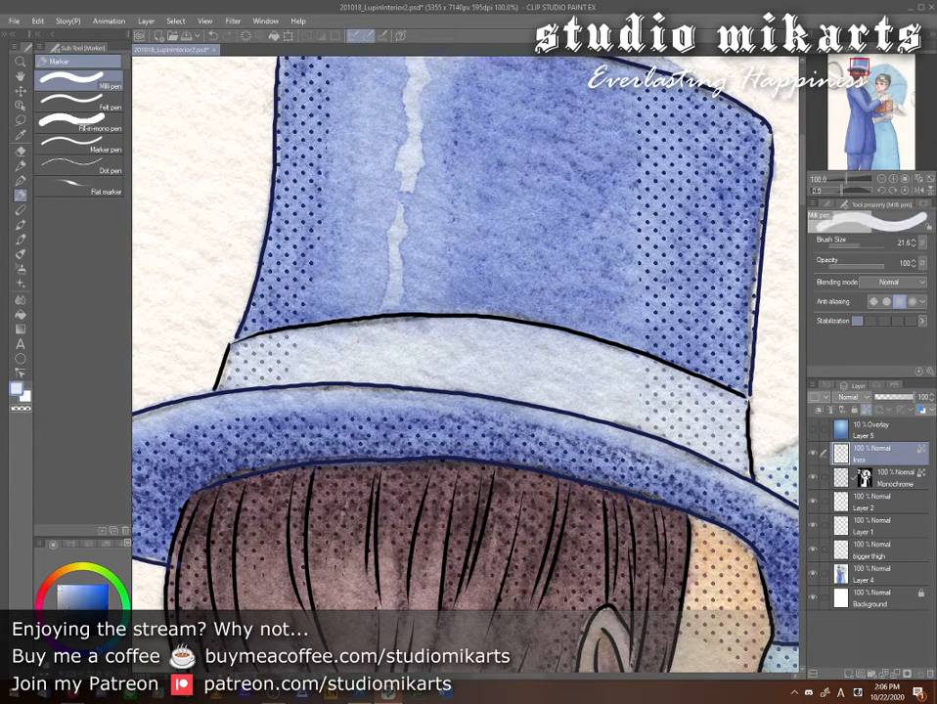
pyautogui.press('c')
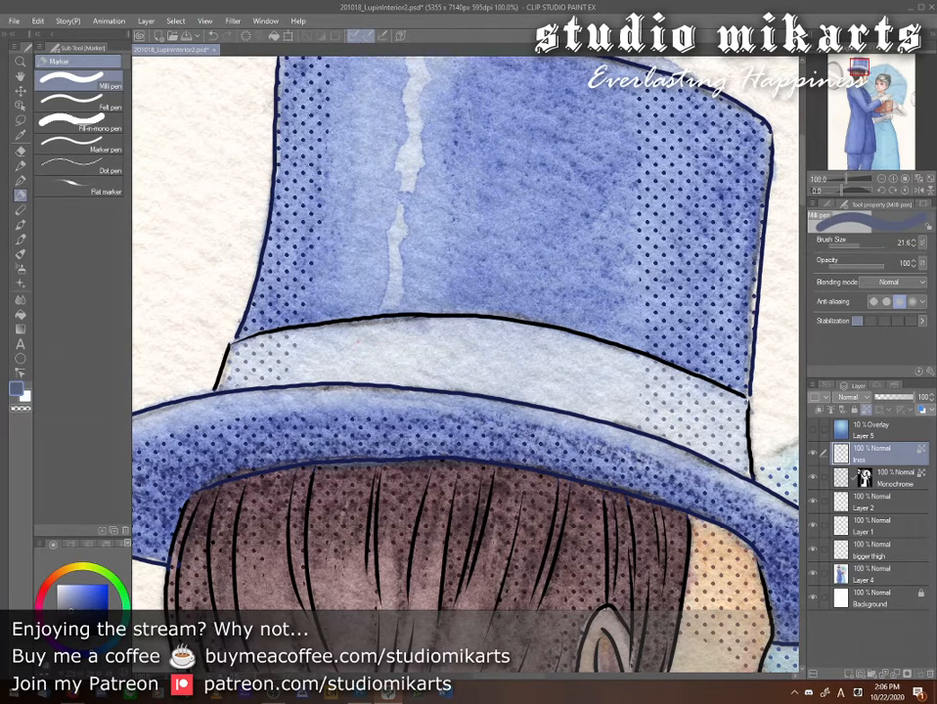
pyautogui.moveTo(725, 475); pyautogui.dragTo(631, 484)
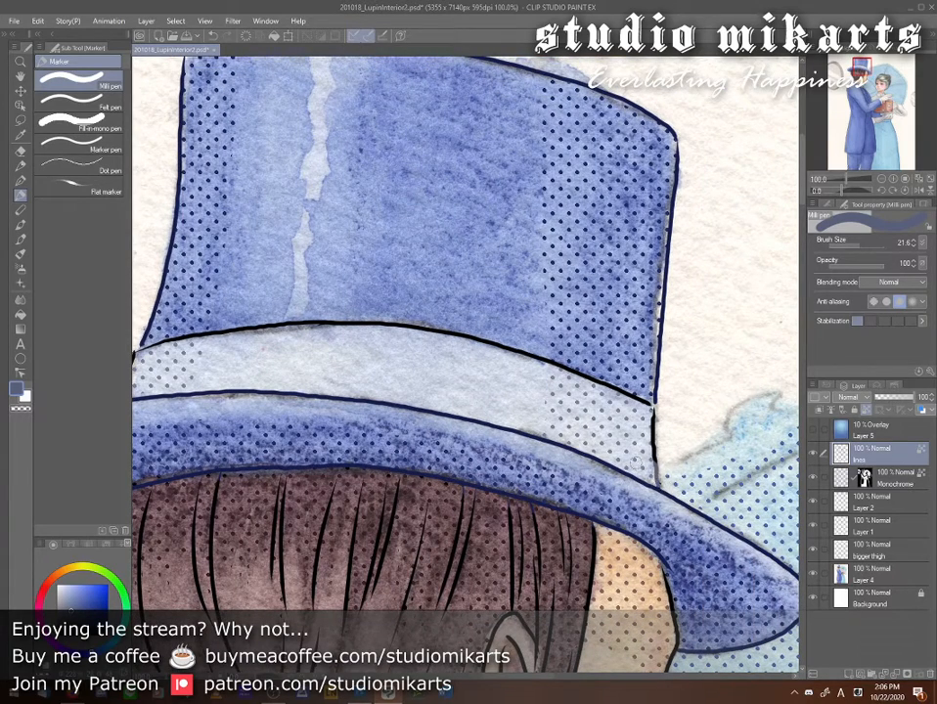
pyautogui.moveTo(655, 440)
pyautogui.mouseDown()
pyautogui.moveTo(653, 412)
pyautogui.moveTo(639, 399)
pyautogui.moveTo(504, 345)
pyautogui.moveTo(381, 324)
pyautogui.mouseUp()
pyautogui.moveTo(445, 422); pyautogui.dragTo(633, 508)
pyautogui.moveTo(333, 432); pyautogui.dragTo(431, 422)
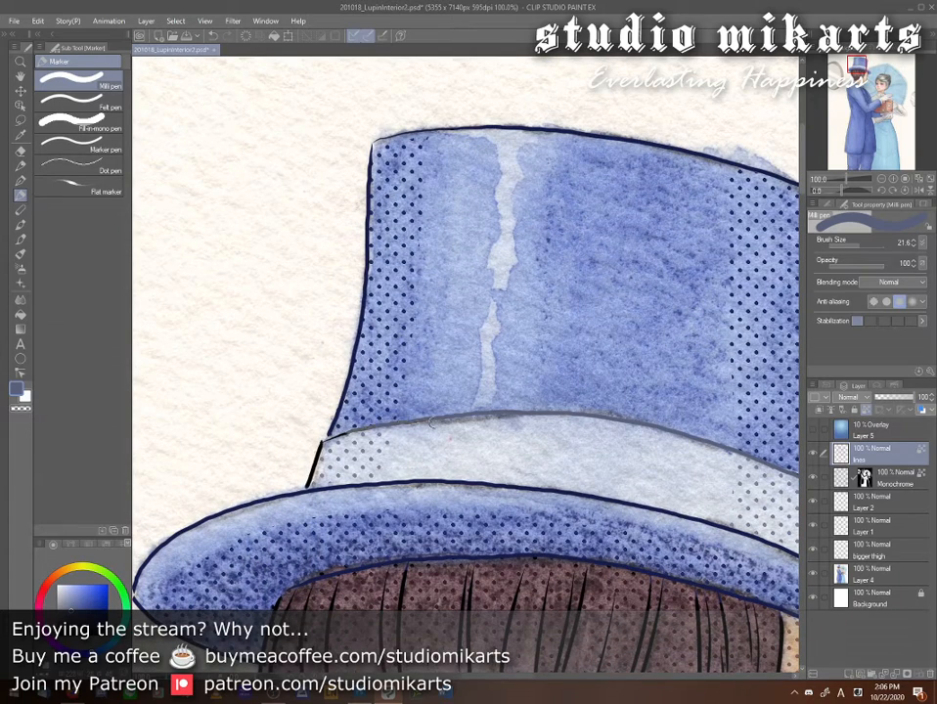
# - Sample a medium greyish blue beside the band's upper line and recolour the band's short left edge on the lines layer
pyautogui.keyDown('alt'); pyautogui.click(331, 424); pyautogui.keyUp('alt')
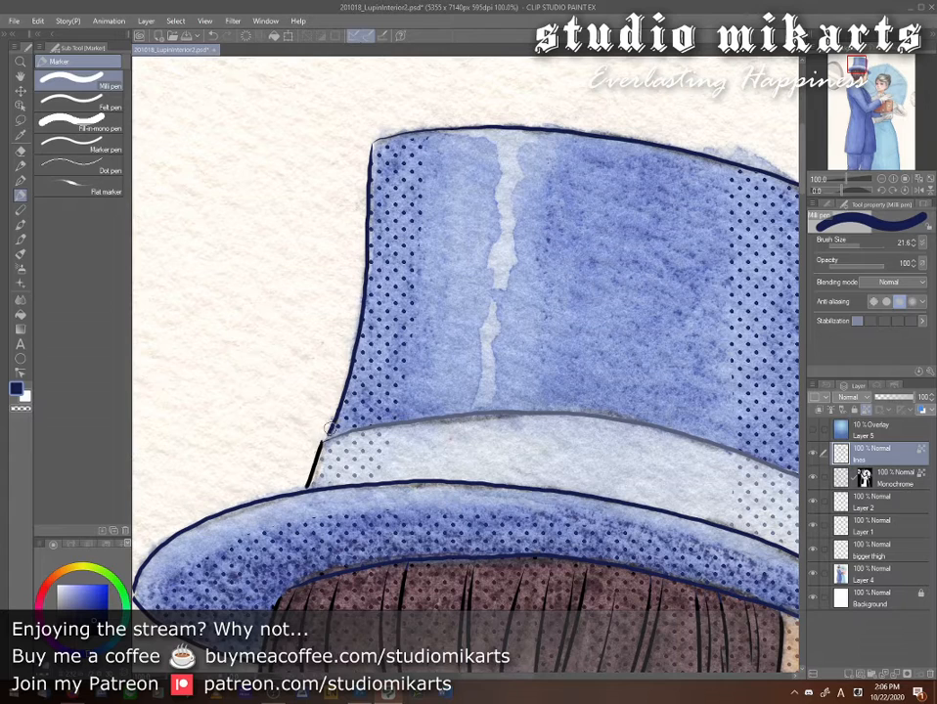
pyautogui.keyDown('alt'); pyautogui.click(435, 415); pyautogui.keyUp('alt')
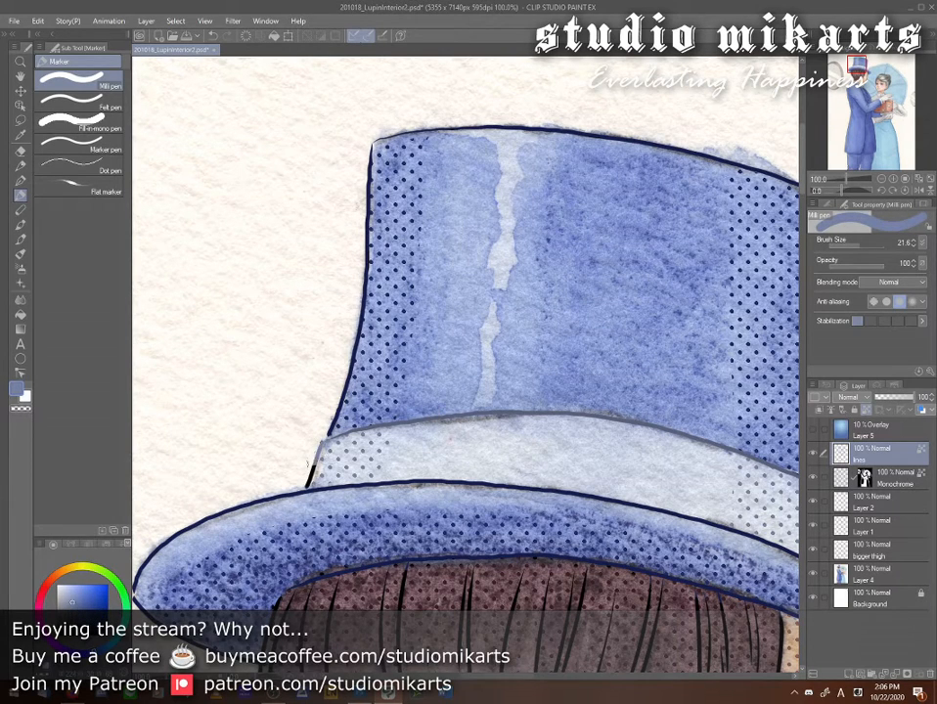
pyautogui.moveTo(312, 476); pyautogui.dragTo(307, 485)
pyautogui.click(865, 479)
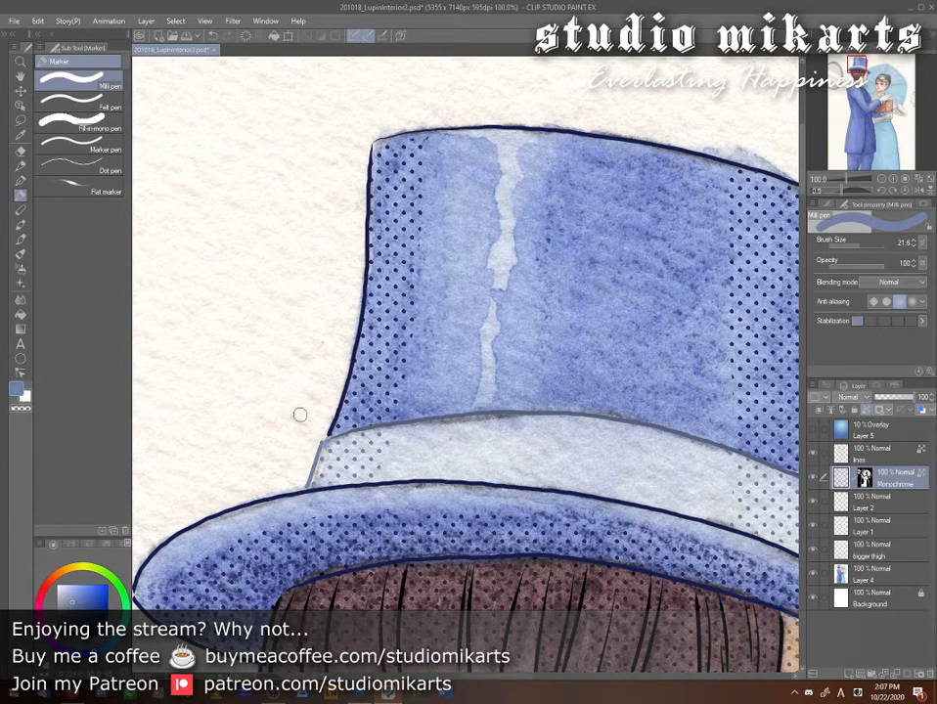
pyautogui.click(874, 453)
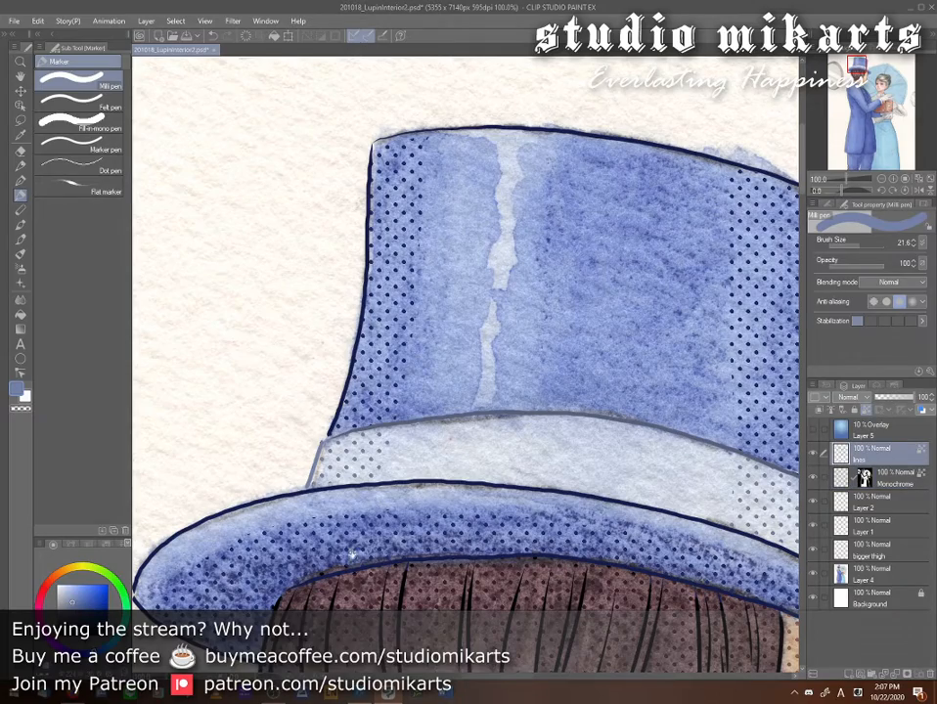
# - Sample the dark reddish brown of the hair's dots and recolour the hair lines around the front of the ear
pyautogui.moveTo(352, 556); pyautogui.dragTo(367, 411)
pyautogui.moveTo(421, 525); pyautogui.dragTo(411, 406)
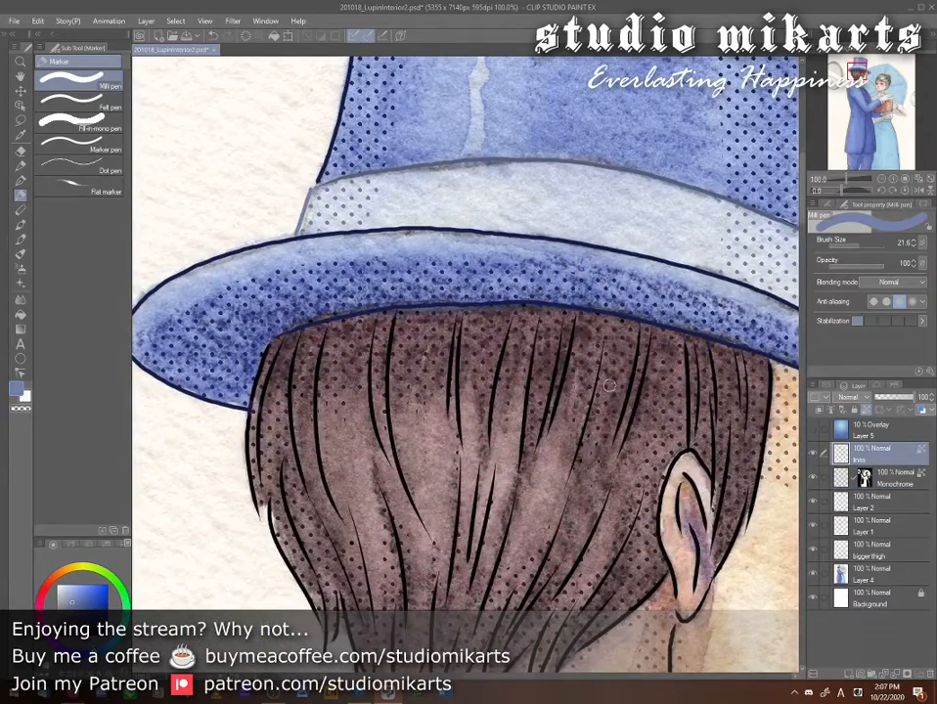
pyautogui.keyDown('alt'); pyautogui.click(573, 318); pyautogui.keyUp('alt')
pyautogui.keyDown('alt'); pyautogui.click(584, 331); pyautogui.keyUp('alt')
pyautogui.keyDown('alt'); pyautogui.click(591, 348); pyautogui.keyUp('alt')
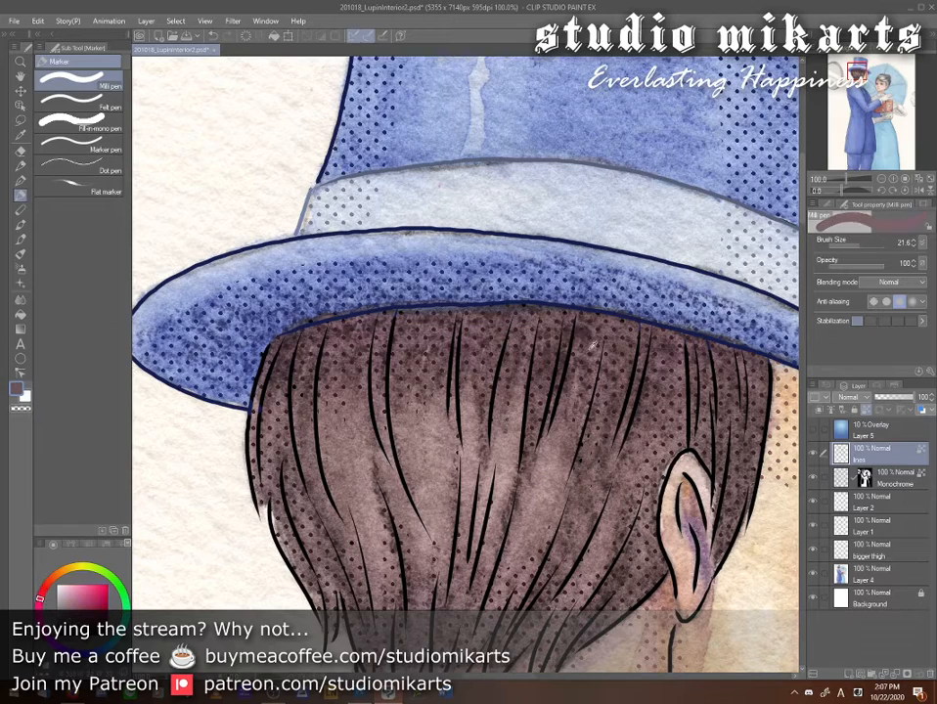
pyautogui.keyDown('alt'); pyautogui.click(592, 335); pyautogui.keyUp('alt')
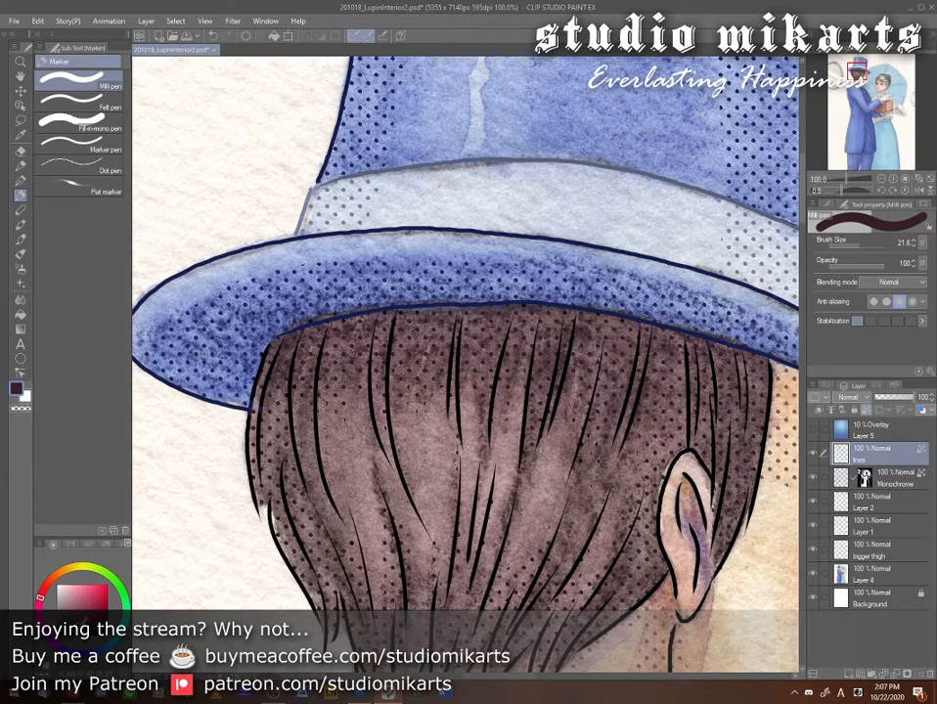
pyautogui.moveTo(735, 504); pyautogui.dragTo(608, 519)
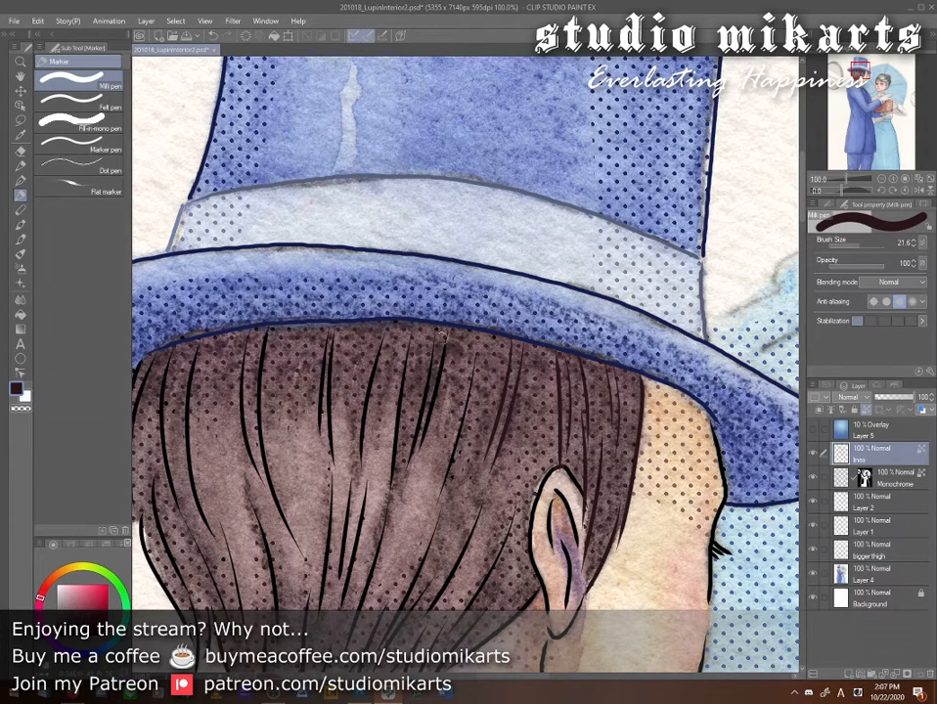
# - Recolour the hair strands hanging below the brim across the back of the head in dark reddish brown
pyautogui.moveTo(443, 337)
pyautogui.mouseDown()
pyautogui.moveTo(408, 474)
pyautogui.moveTo(432, 346)
pyautogui.moveTo(410, 457)
pyautogui.mouseUp()
pyautogui.moveTo(473, 364); pyautogui.dragTo(456, 453)
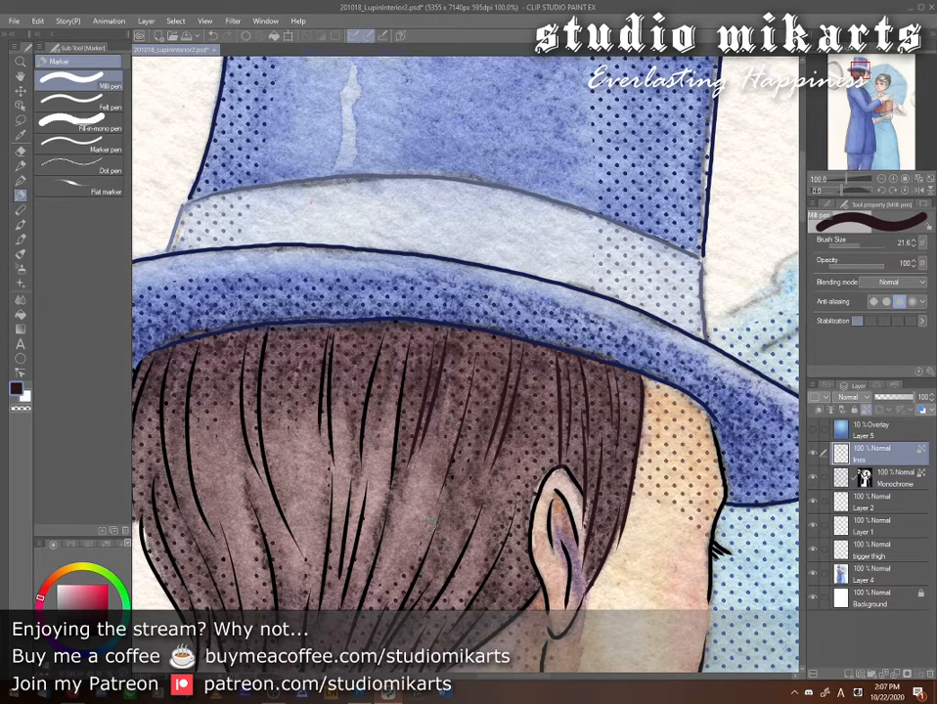
pyautogui.moveTo(407, 364); pyautogui.dragTo(393, 472)
pyautogui.moveTo(379, 339); pyautogui.dragTo(360, 466)
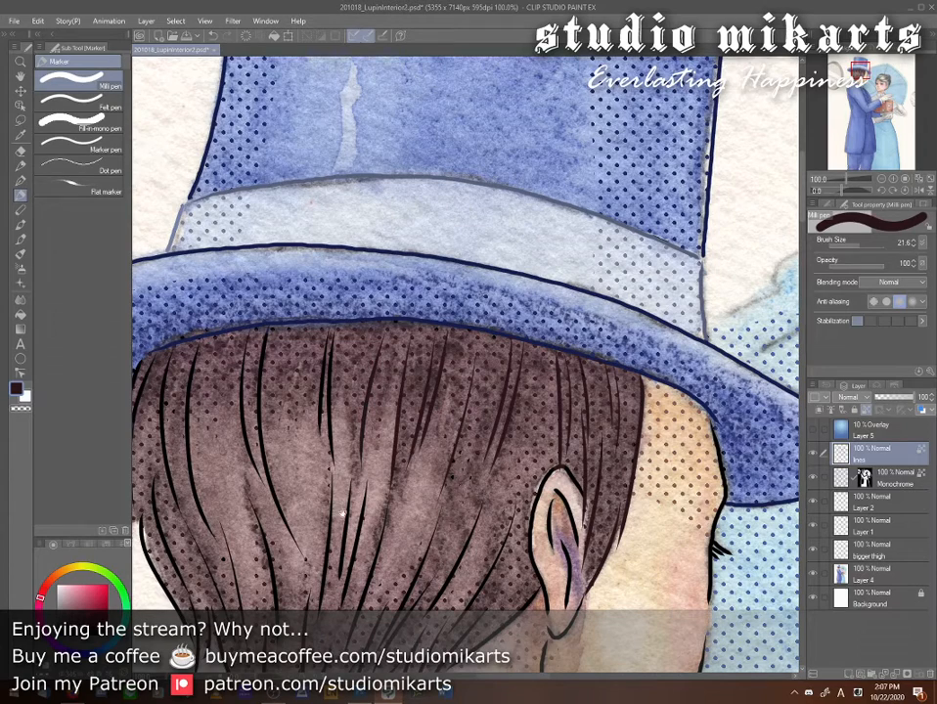
pyautogui.moveTo(343, 514); pyautogui.dragTo(472, 529)
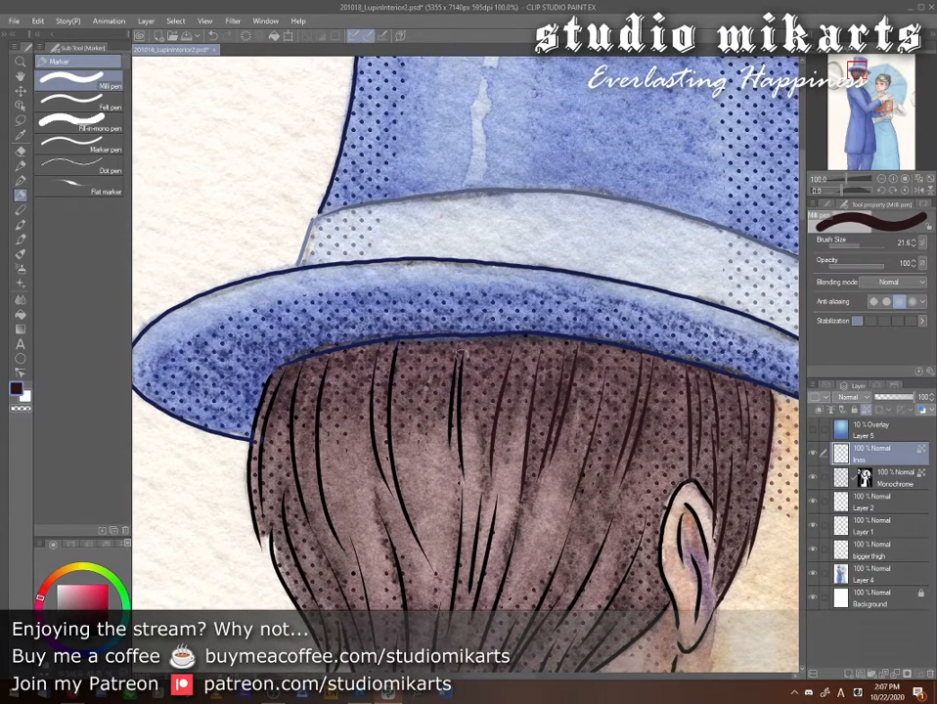
pyautogui.moveTo(461, 354); pyautogui.dragTo(462, 470)
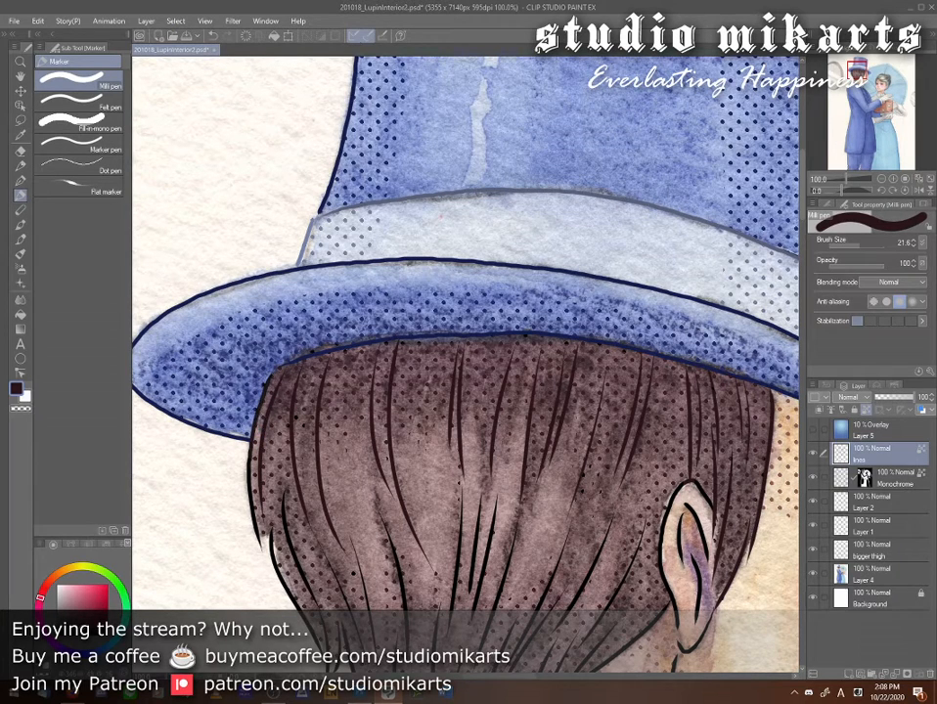
# - Recolour the hair's lower left outline and its loose strand tips in dark reddish brown
pyautogui.moveTo(364, 587)
pyautogui.mouseDown()
pyautogui.moveTo(378, 470)
pyautogui.moveTo(404, 399)
pyautogui.mouseUp()
pyautogui.moveTo(311, 344); pyautogui.dragTo(342, 427)
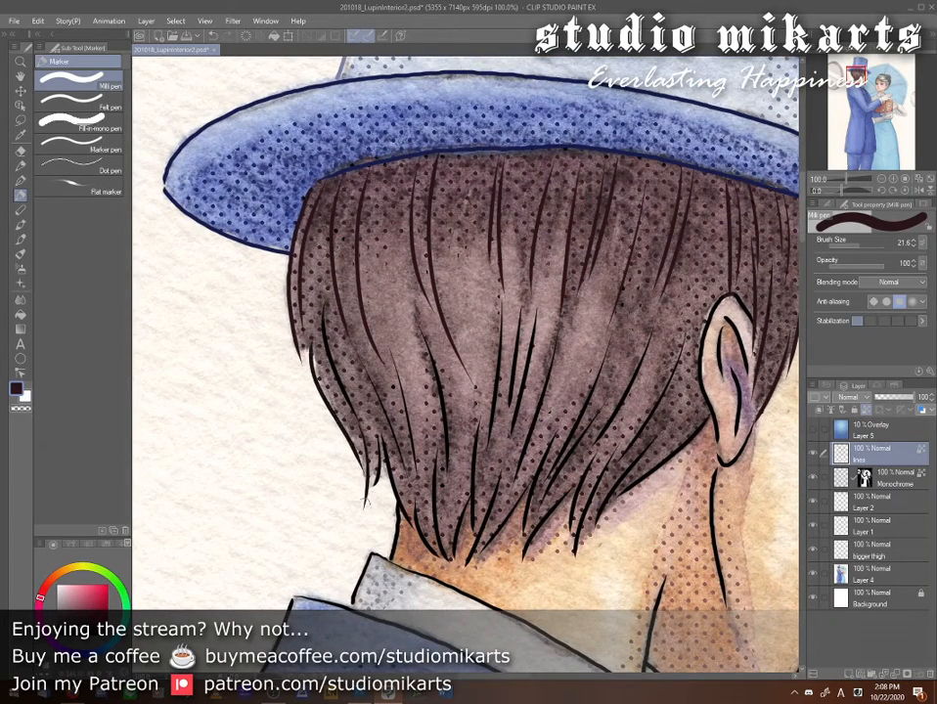
pyautogui.moveTo(325, 309); pyautogui.dragTo(356, 415)
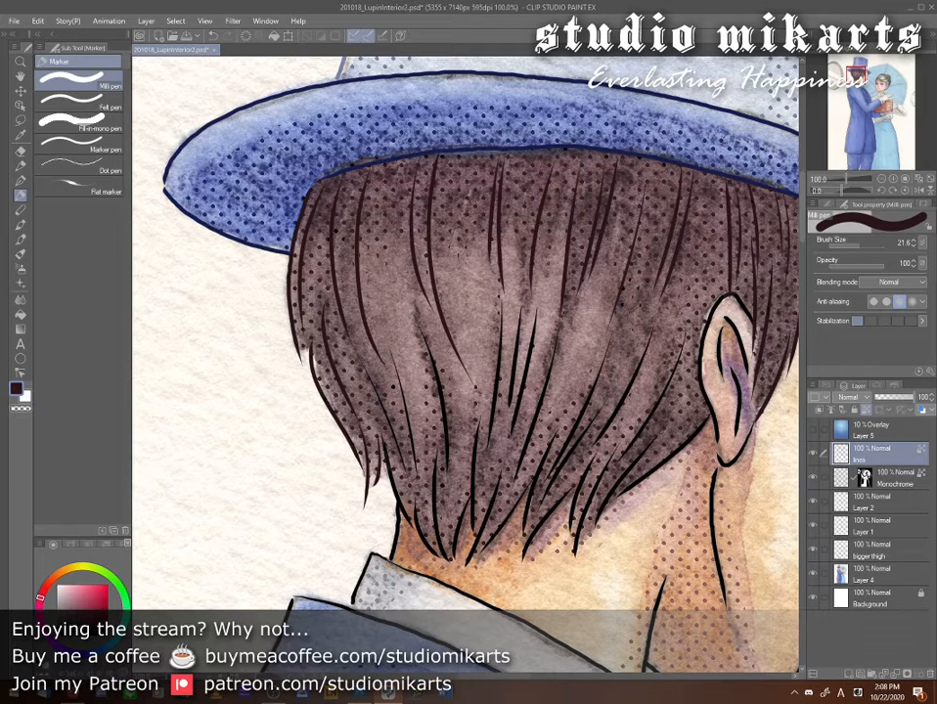
# - Recolour the remaining black hair strands and pointed tips above the nape in dark reddish brown
pyautogui.moveTo(386, 452)
pyautogui.mouseDown()
pyautogui.moveTo(402, 505)
pyautogui.moveTo(437, 555)
pyautogui.moveTo(436, 454)
pyautogui.moveTo(464, 526)
pyautogui.mouseUp()
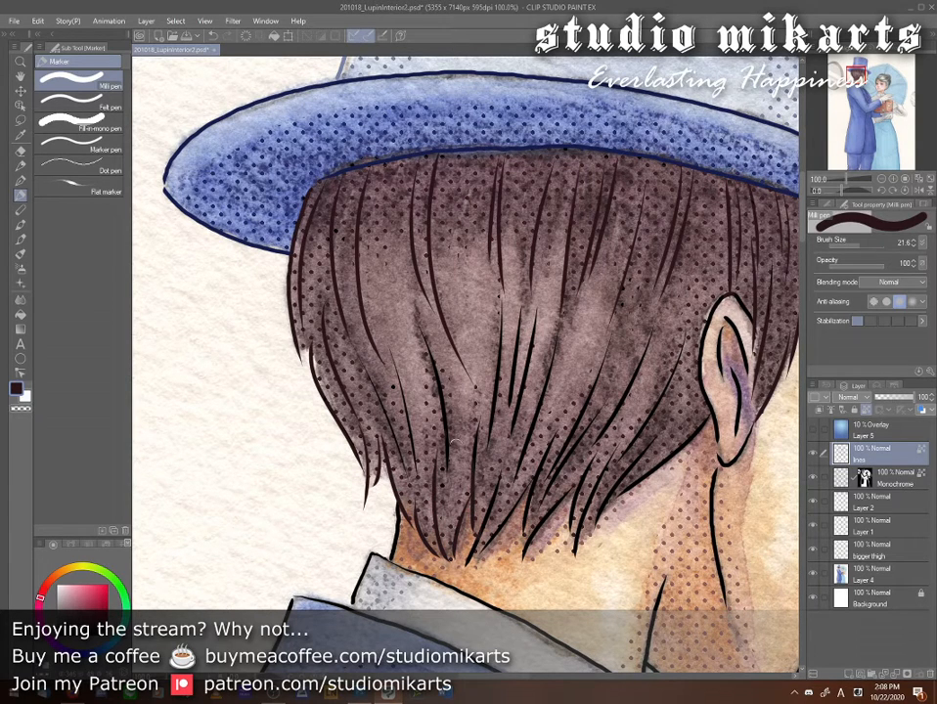
pyautogui.moveTo(430, 367); pyautogui.dragTo(448, 470)
pyautogui.moveTo(503, 315); pyautogui.dragTo(497, 377)
pyautogui.moveTo(520, 318); pyautogui.dragTo(513, 422)
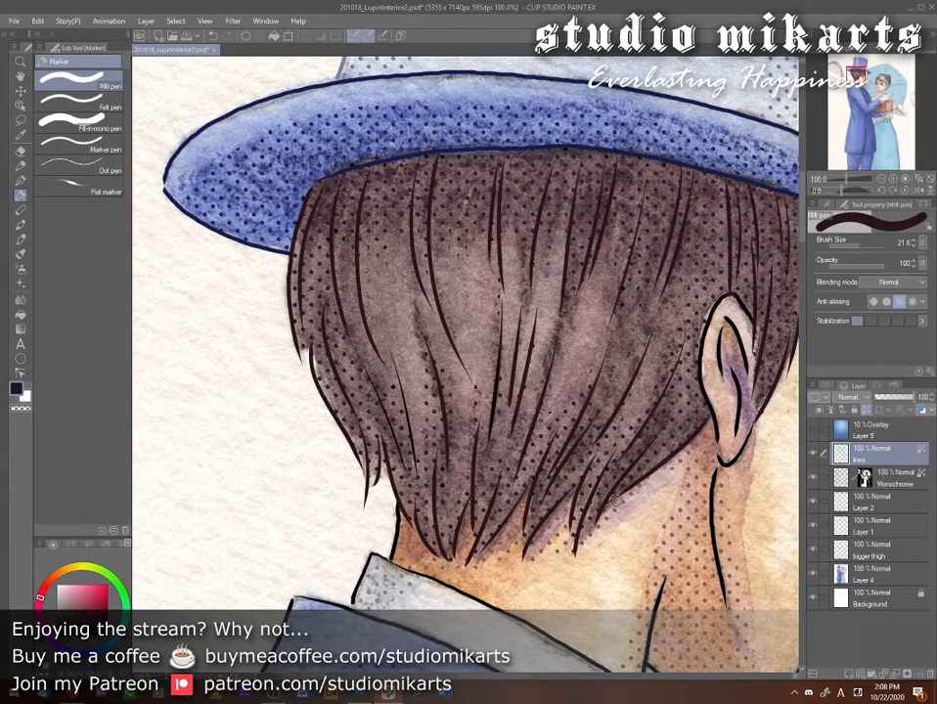
# - Sample a reddish brown from the skin's dots and recolour the neck line below the ear and the ear's outer and inner lines
pyautogui.moveTo(631, 561); pyautogui.dragTo(600, 430)
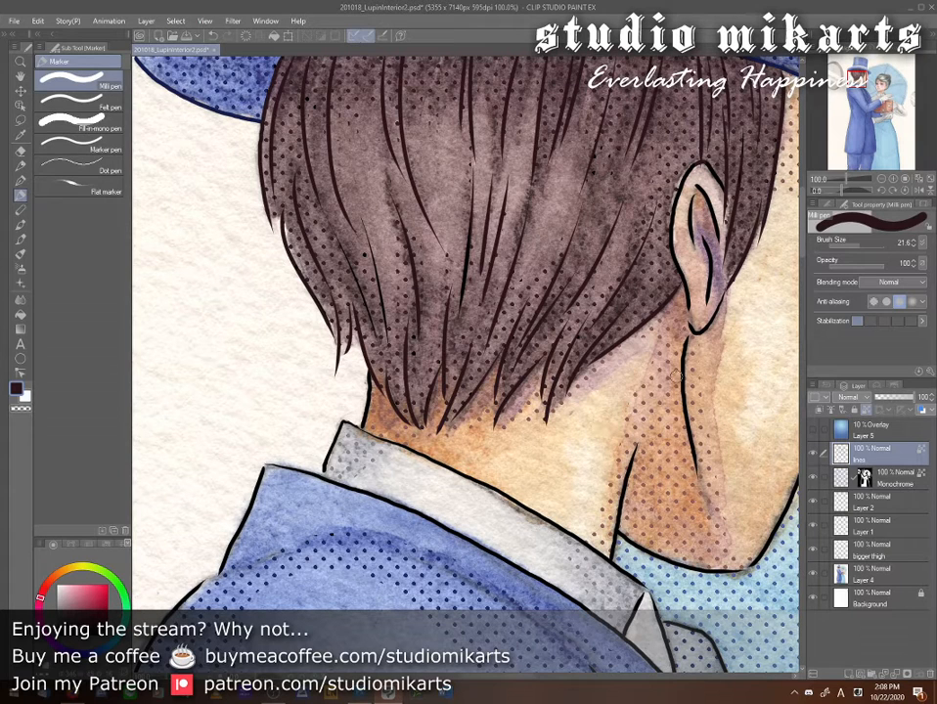
pyautogui.keyDown('alt'); pyautogui.click(671, 300); pyautogui.keyUp('alt')
pyautogui.keyDown('alt'); pyautogui.click(680, 305); pyautogui.keyUp('alt')
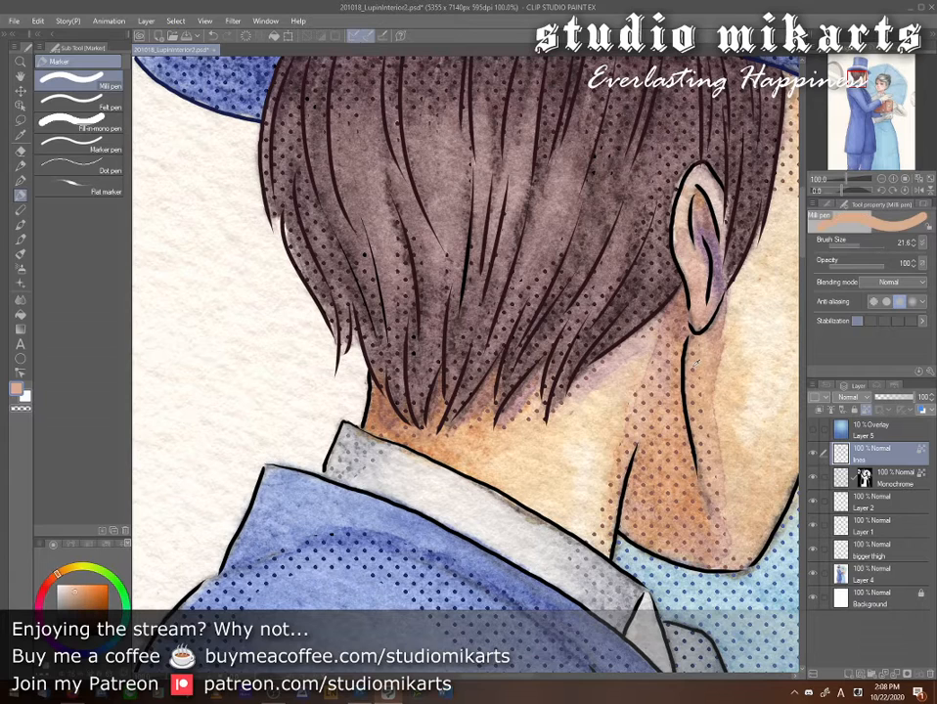
pyautogui.keyDown('alt'); pyautogui.click(694, 369); pyautogui.keyUp('alt')
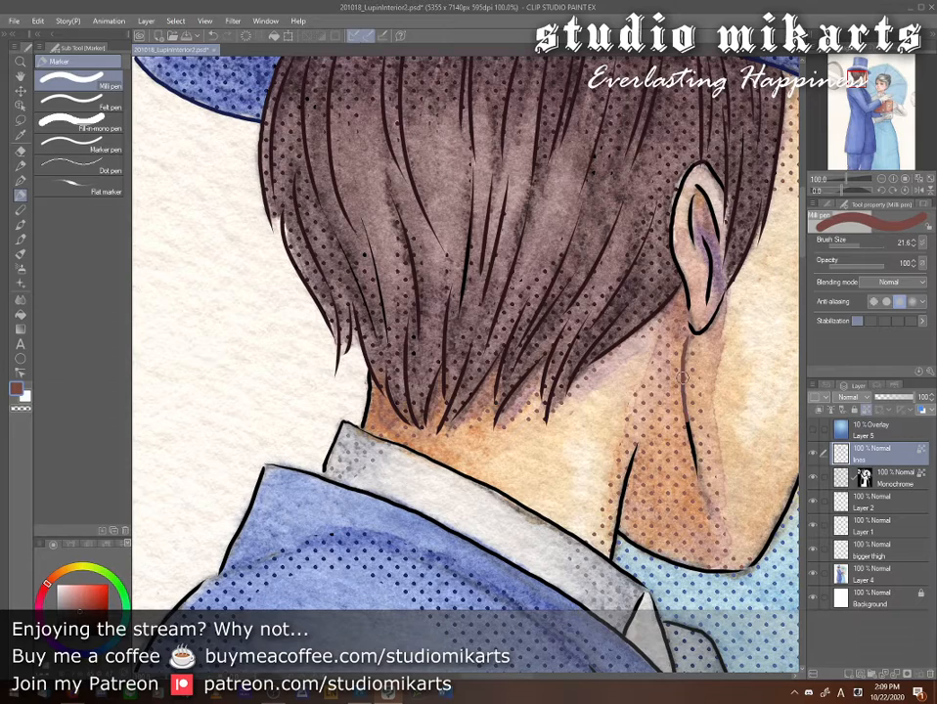
pyautogui.moveTo(655, 473); pyautogui.dragTo(647, 559)
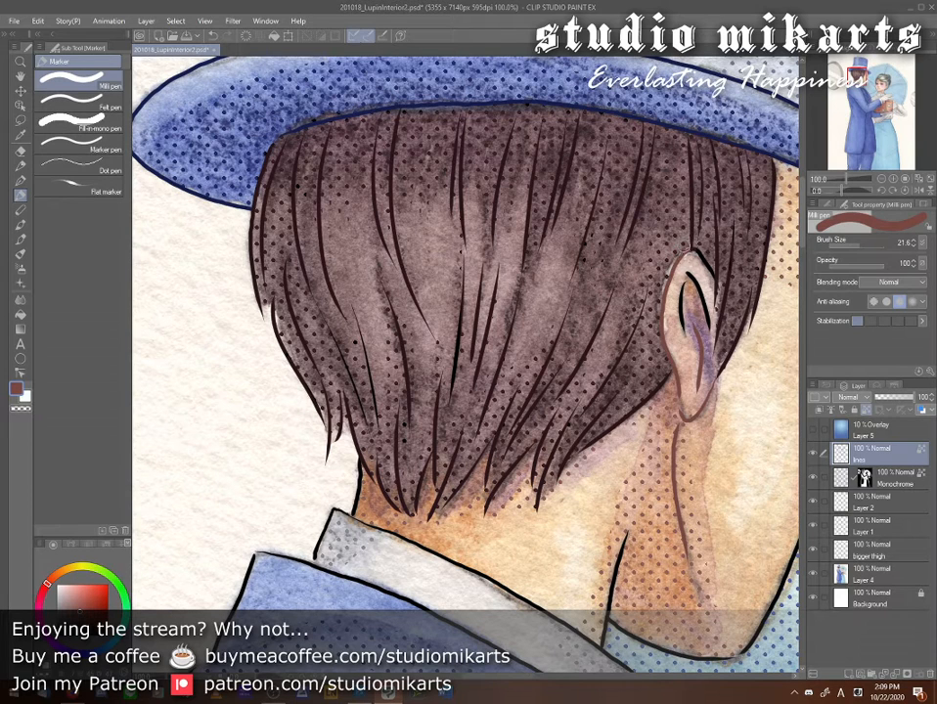
pyautogui.moveTo(689, 273)
pyautogui.mouseDown()
pyautogui.moveTo(689, 318)
pyautogui.moveTo(685, 290)
pyautogui.moveTo(701, 256)
pyautogui.mouseUp()
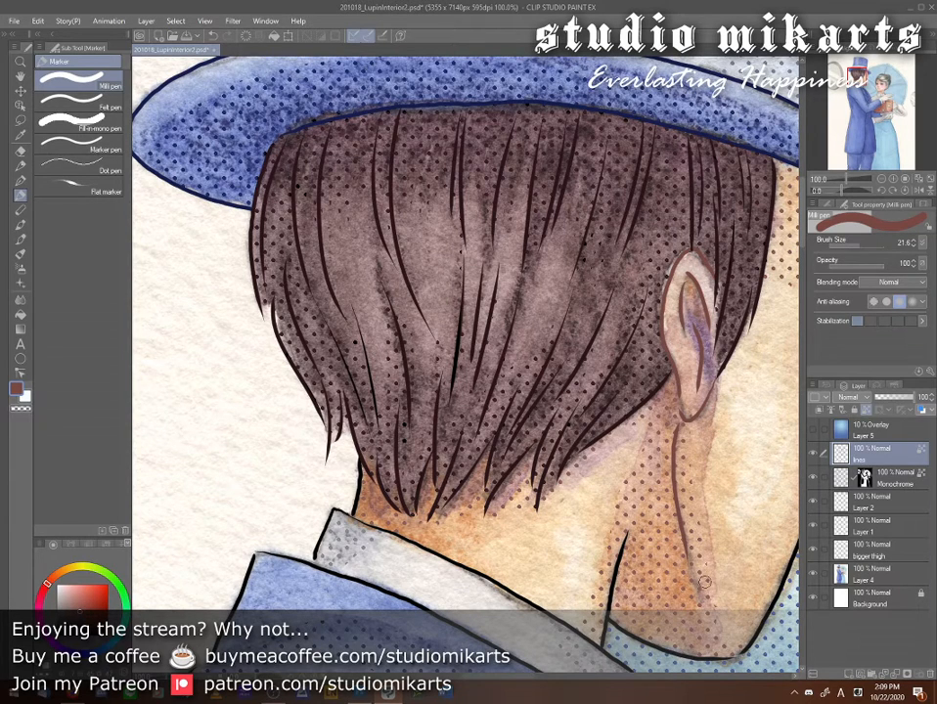
# - Recolour the face profile, jaw, throat and nape lines in reddish brown, and resample the hair's dark brown
pyautogui.moveTo(709, 562)
pyautogui.mouseDown()
pyautogui.moveTo(626, 396)
pyautogui.moveTo(520, 562)
pyautogui.moveTo(528, 584)
pyautogui.mouseUp()
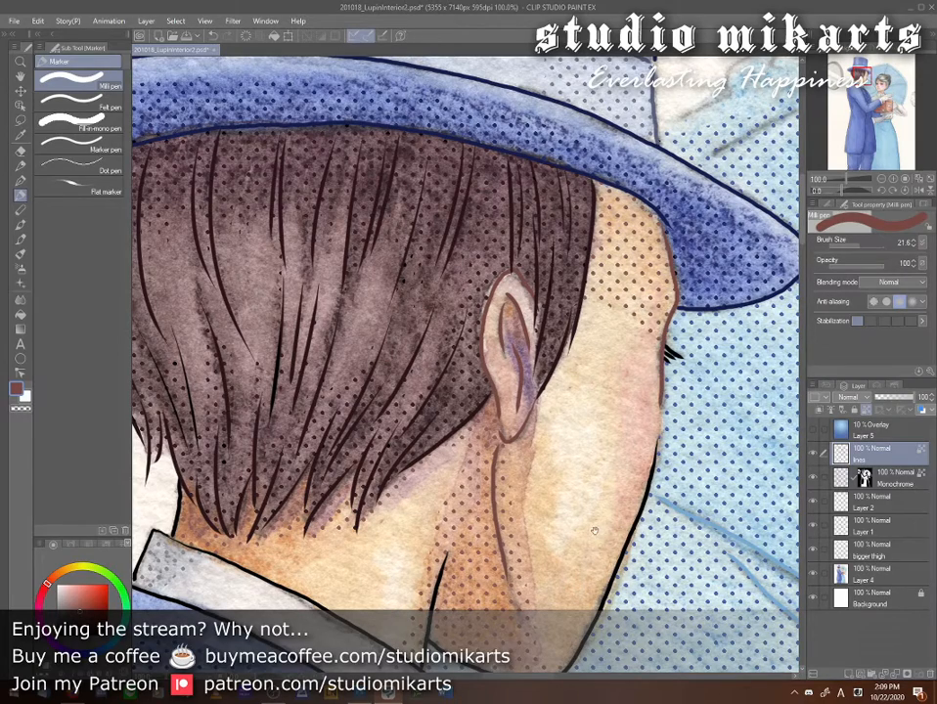
pyautogui.moveTo(594, 531)
pyautogui.mouseDown()
pyautogui.moveTo(638, 424)
pyautogui.moveTo(591, 516)
pyautogui.moveTo(529, 513)
pyautogui.moveTo(470, 488)
pyautogui.moveTo(477, 394)
pyautogui.mouseUp()
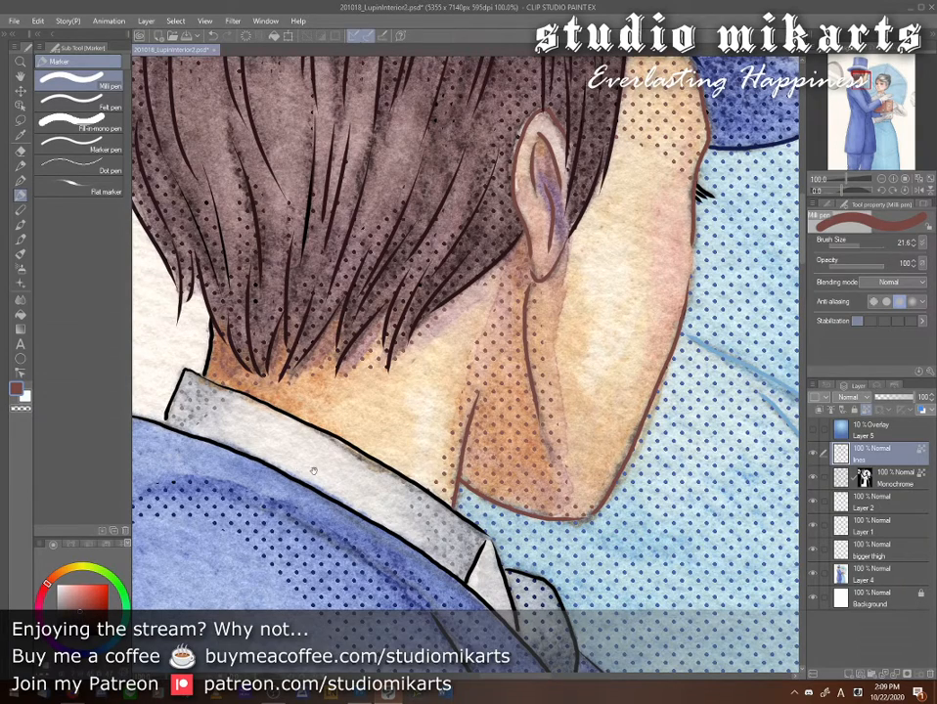
pyautogui.moveTo(313, 471); pyautogui.dragTo(476, 524)
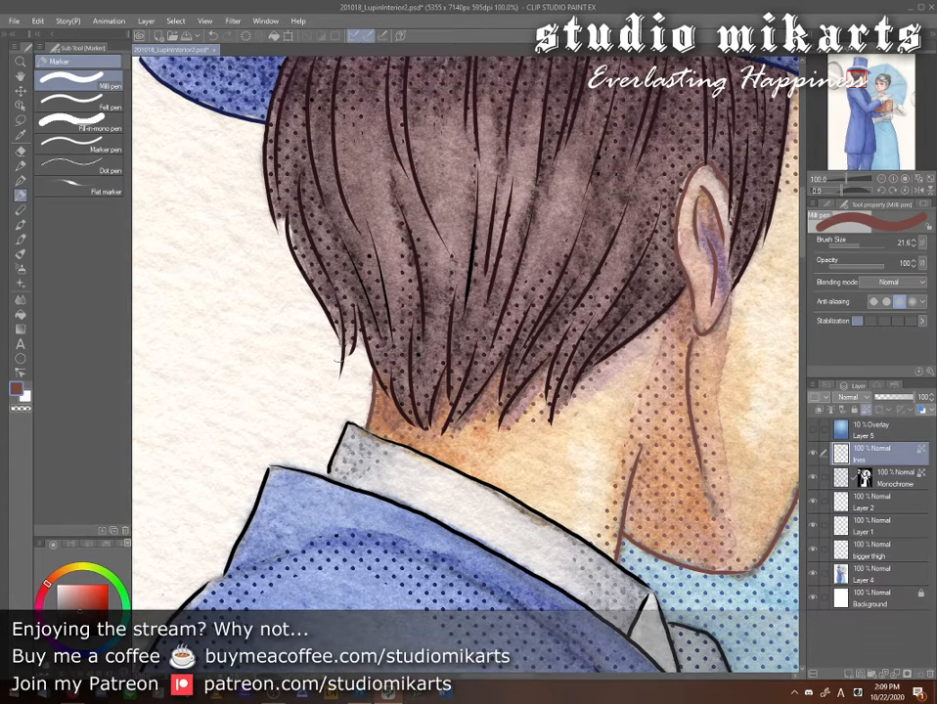
pyautogui.keyDown('alt'); pyautogui.click(277, 251); pyautogui.keyUp('alt')
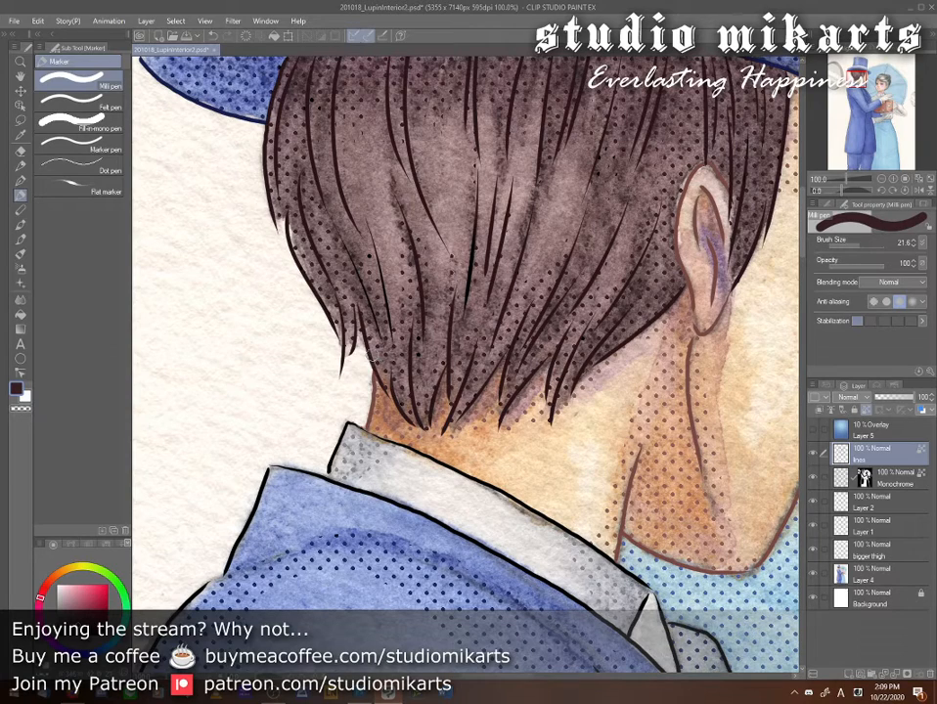
# - Sample a dark greyish blue from the shirt collar's dots and recolour the white collar's outline and folded tip
pyautogui.moveTo(498, 529); pyautogui.dragTo(343, 529)
pyautogui.moveTo(491, 672); pyautogui.dragTo(662, 577)
pyautogui.moveTo(609, 533); pyautogui.dragTo(629, 525)
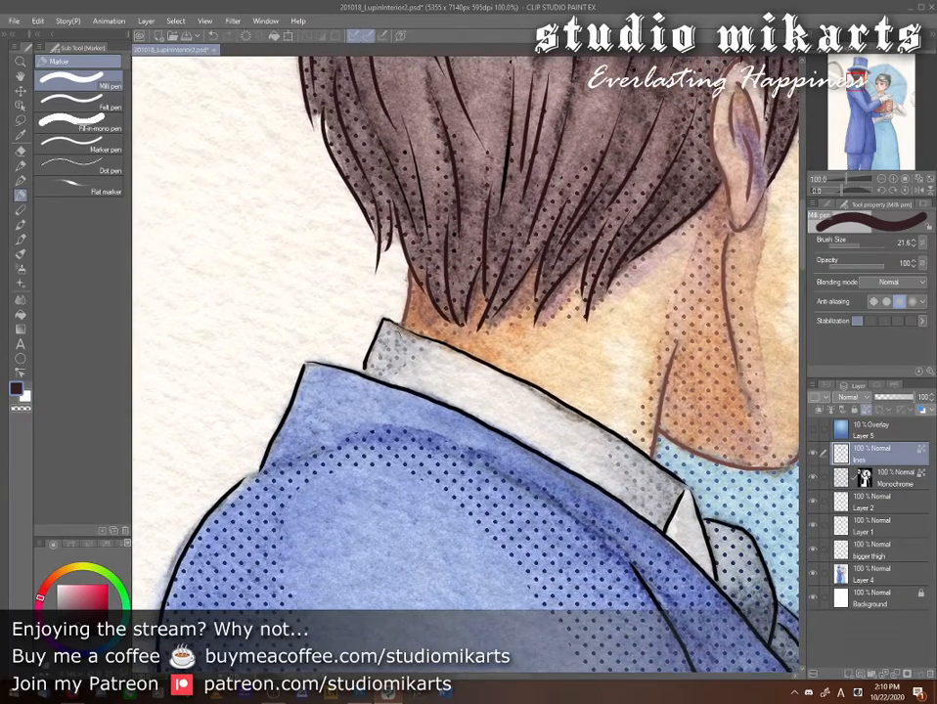
pyautogui.keyDown('alt'); pyautogui.click(401, 347); pyautogui.keyUp('alt')
pyautogui.keyDown('alt'); pyautogui.click(403, 347); pyautogui.keyUp('alt')
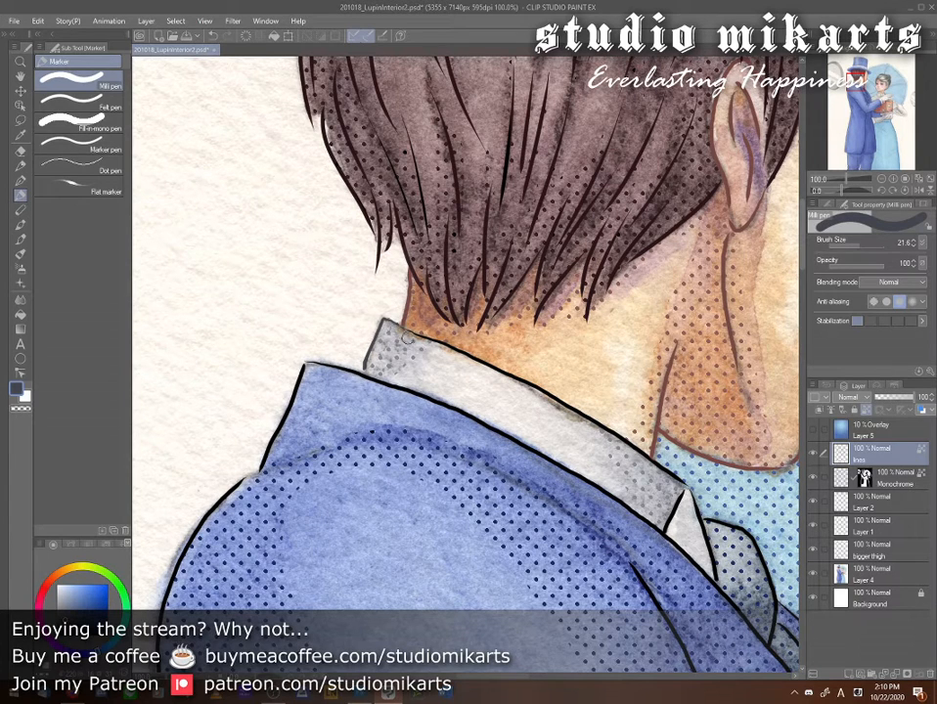
pyautogui.moveTo(407, 337)
pyautogui.mouseDown()
pyautogui.moveTo(631, 445)
pyautogui.moveTo(632, 433)
pyautogui.moveTo(645, 460)
pyautogui.mouseUp()
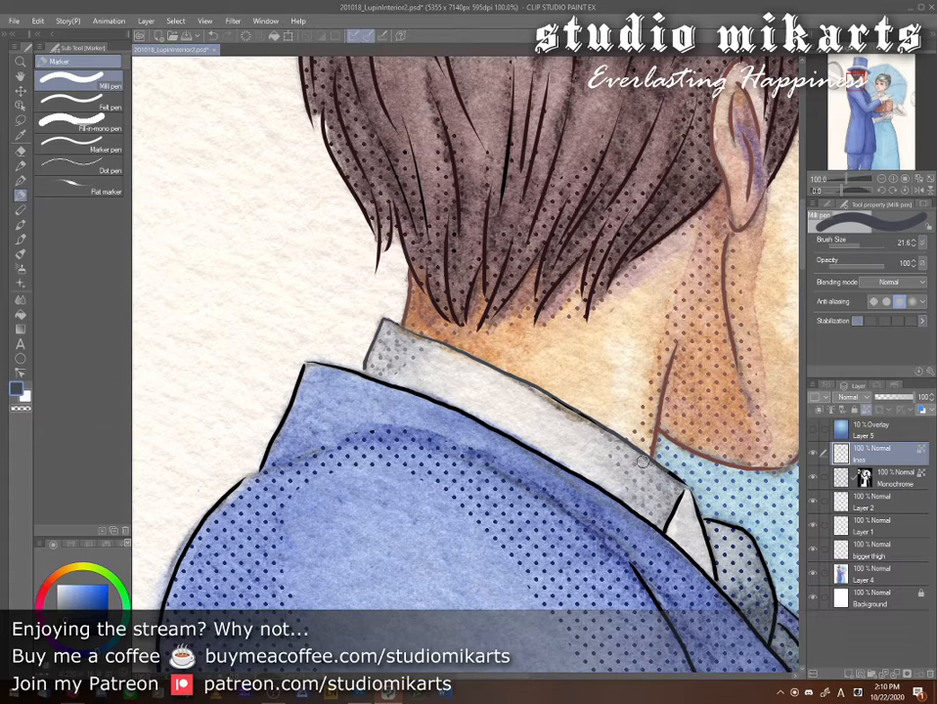
pyautogui.moveTo(642, 456)
pyautogui.mouseDown()
pyautogui.moveTo(688, 491)
pyautogui.moveTo(673, 485)
pyautogui.moveTo(691, 512)
pyautogui.moveTo(690, 500)
pyautogui.moveTo(716, 572)
pyautogui.mouseUp()
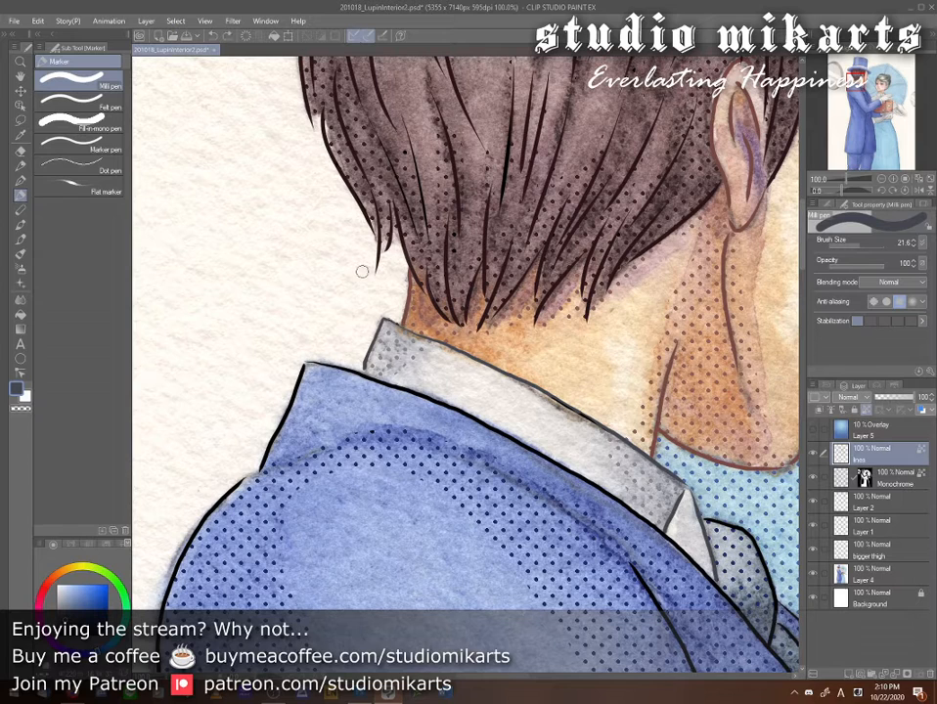
# - Sample a dark navy from the coat and recolour the far collar flap and inner lapel lines on the lines layer
pyautogui.click(884, 477)
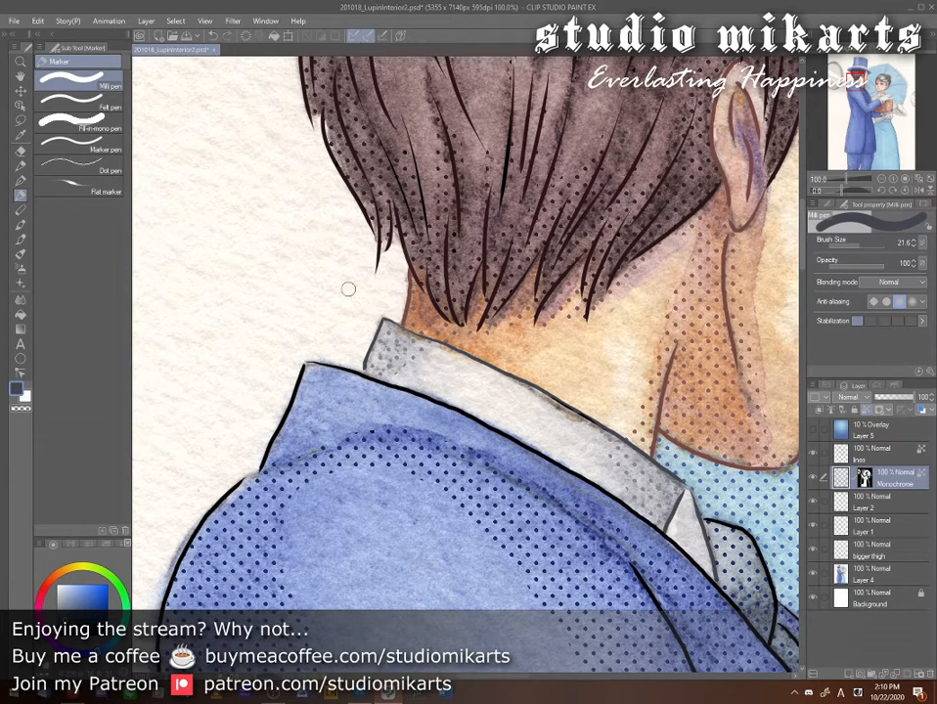
pyautogui.click(884, 453)
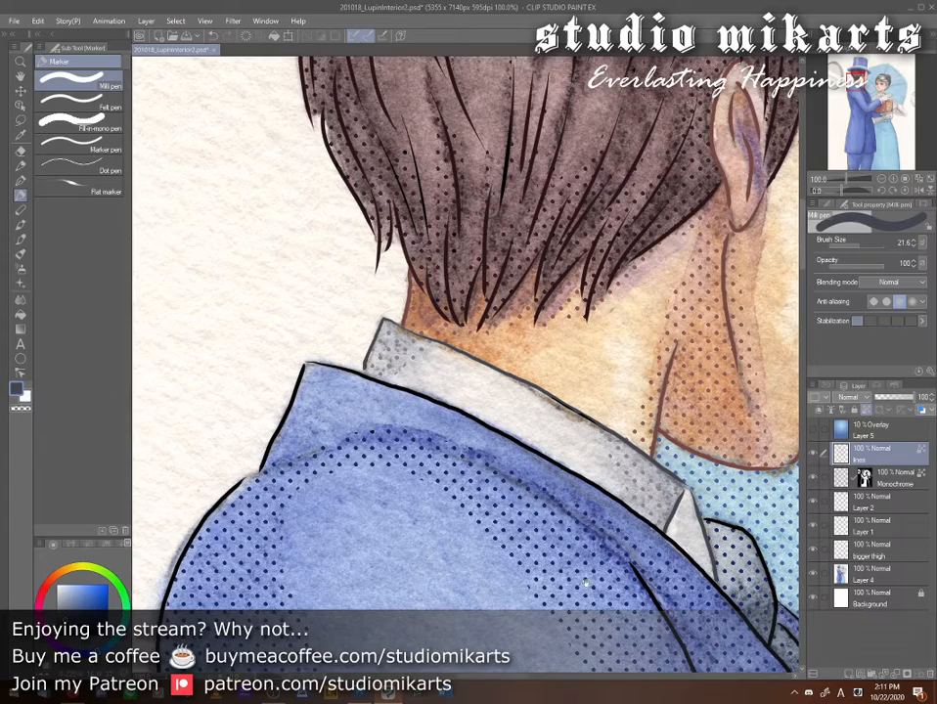
pyautogui.moveTo(585, 582); pyautogui.dragTo(451, 359)
pyautogui.keyDown('alt'); pyautogui.click(618, 355); pyautogui.keyUp('alt')
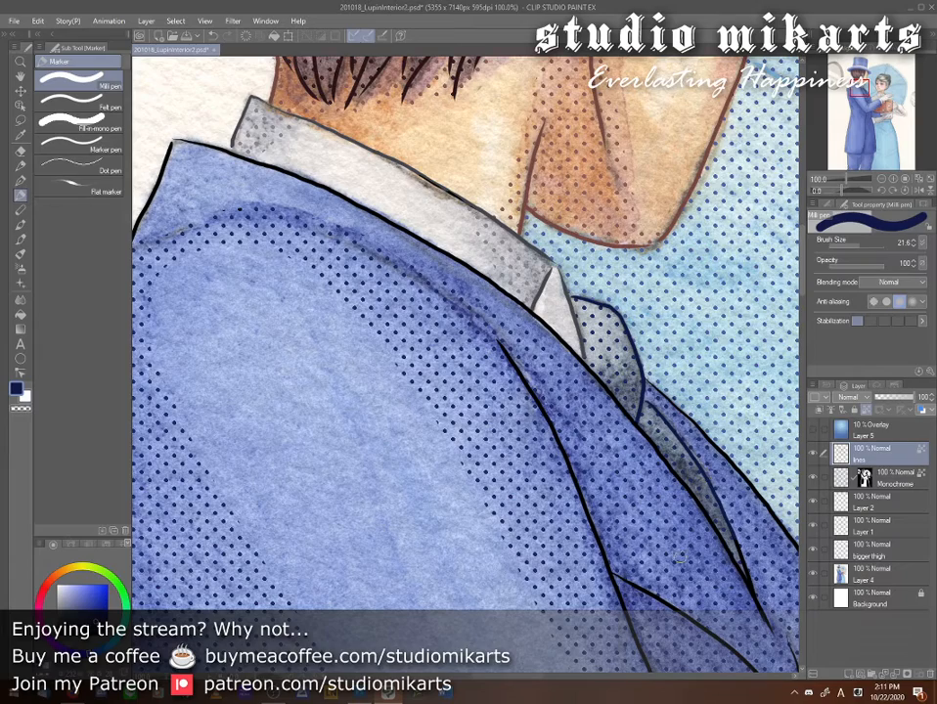
pyautogui.moveTo(679, 557); pyautogui.dragTo(590, 429)
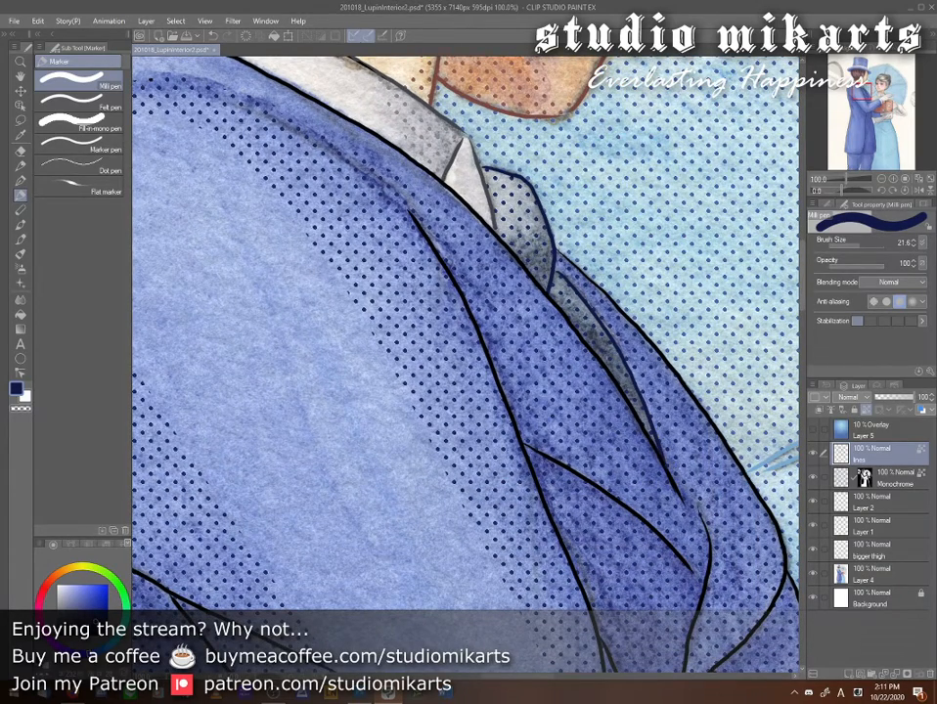
# - Recolour the coat collar's short back edge and its long upper edge along the shirt collar in dark navy
pyautogui.moveTo(426, 299); pyautogui.dragTo(719, 548)
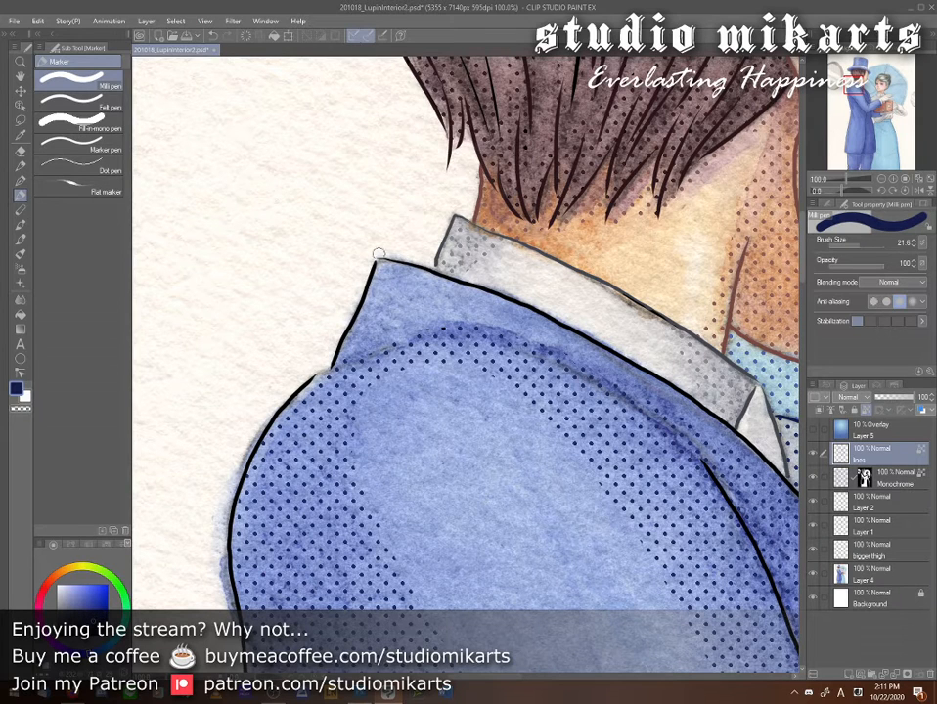
pyautogui.moveTo(378, 259); pyautogui.dragTo(332, 362)
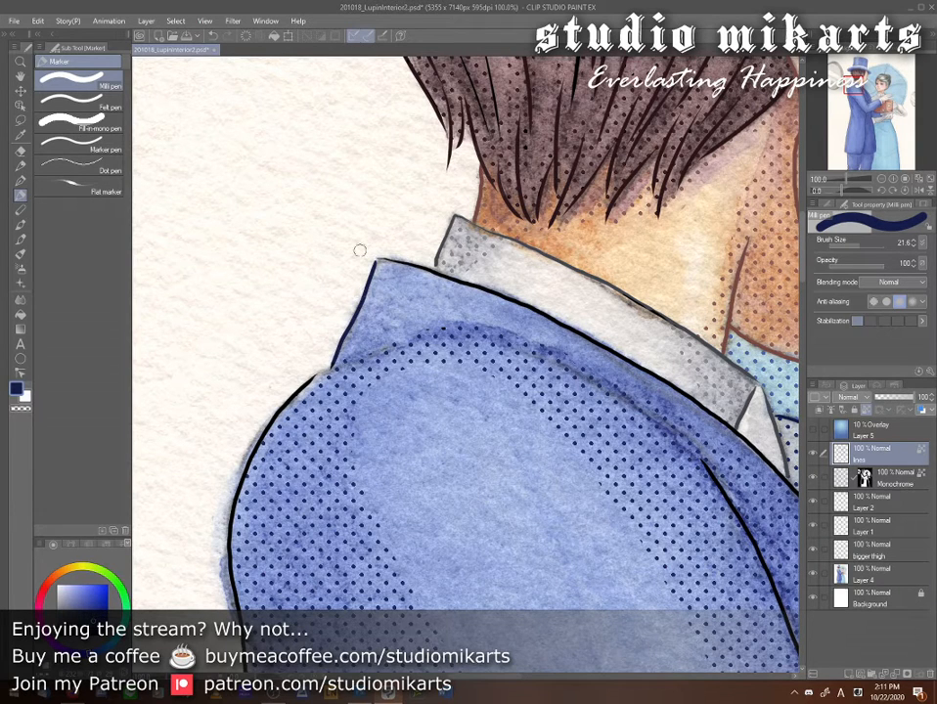
pyautogui.moveTo(384, 260)
pyautogui.mouseDown()
pyautogui.moveTo(487, 294)
pyautogui.moveTo(626, 364)
pyautogui.mouseUp()
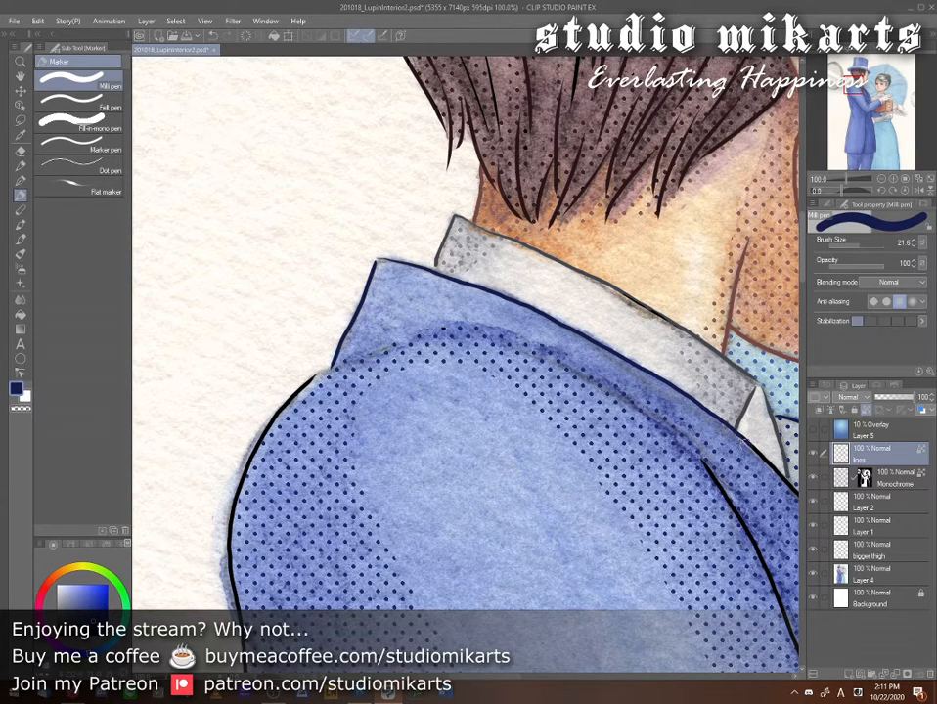
pyautogui.moveTo(753, 565)
pyautogui.mouseDown()
pyautogui.moveTo(643, 497)
pyautogui.moveTo(573, 476)
pyautogui.mouseUp()
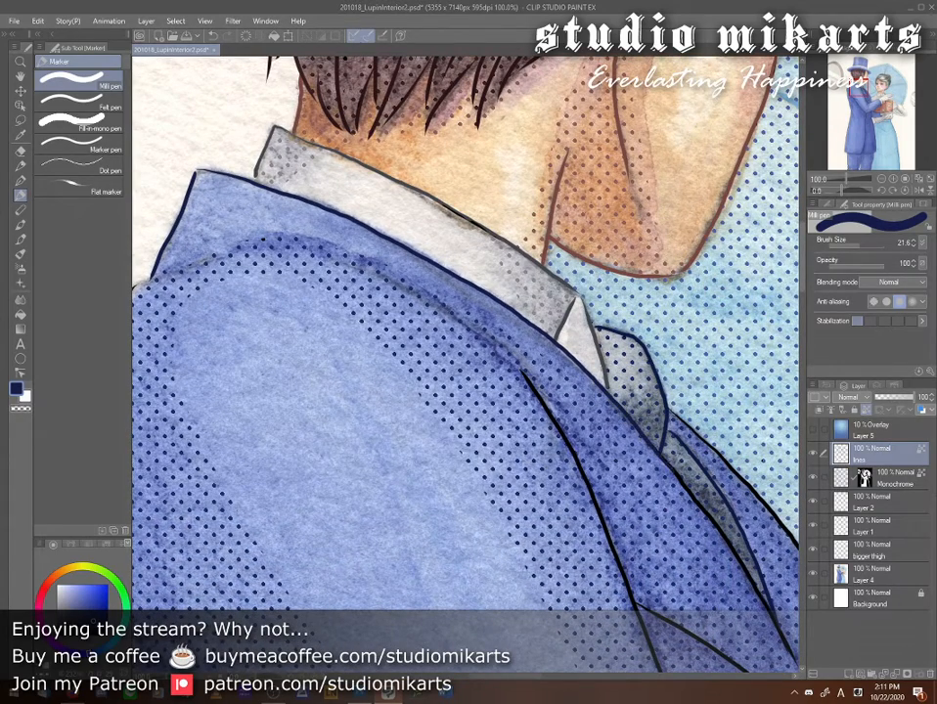
# - Recolour the near lapel's inner edge and the upper part of the coat's outer chest outline in dark navy
pyautogui.moveTo(536, 442); pyautogui.dragTo(418, 271)
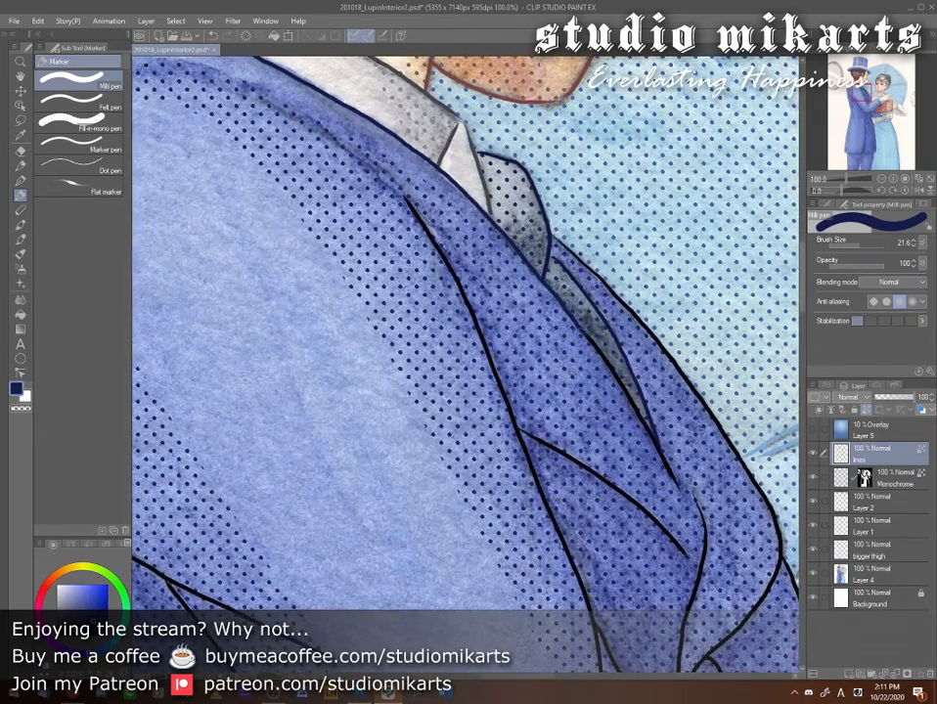
pyautogui.moveTo(587, 339)
pyautogui.mouseDown()
pyautogui.moveTo(660, 456)
pyautogui.moveTo(684, 526)
pyautogui.mouseUp()
pyautogui.moveTo(421, 194); pyautogui.dragTo(519, 297)
pyautogui.moveTo(696, 400); pyautogui.dragTo(720, 436)
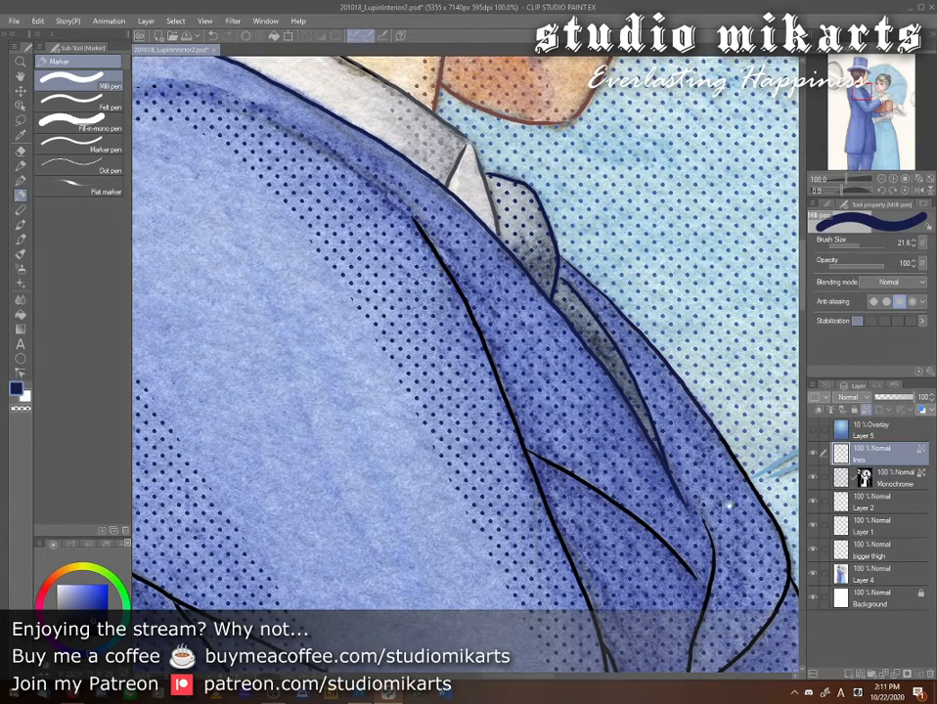
# - Recolour the far lapel's lower curve, the small button outline and the coat's front edge above the sleeve in dark navy
pyautogui.moveTo(729, 511)
pyautogui.mouseDown()
pyautogui.moveTo(629, 391)
pyautogui.moveTo(614, 326)
pyautogui.mouseUp()
pyautogui.moveTo(607, 255); pyautogui.dragTo(652, 330)
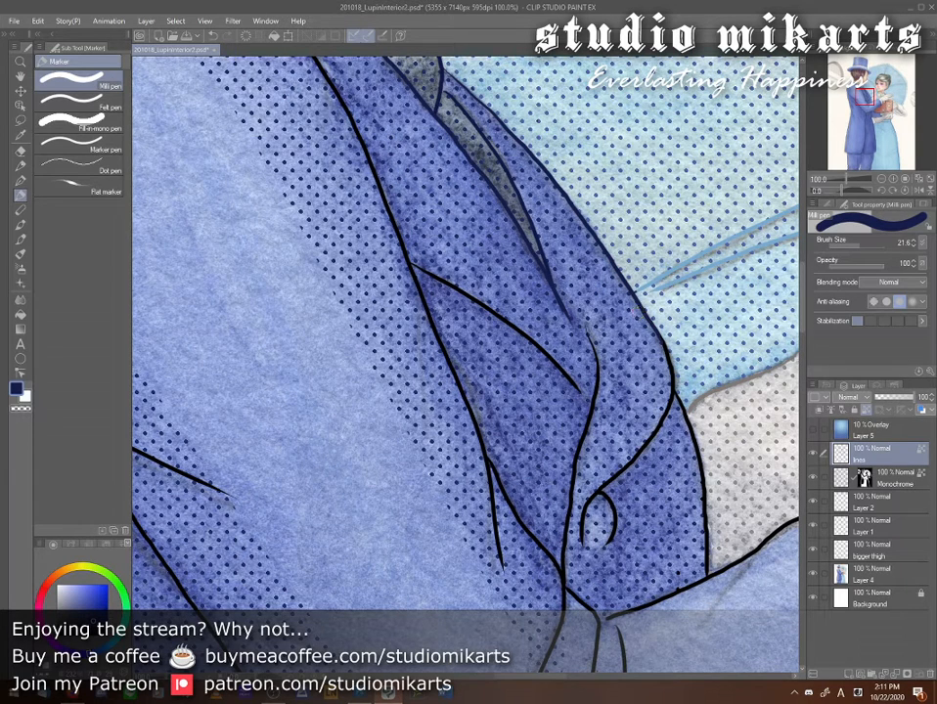
pyautogui.hotkey('ctrl', 'z')
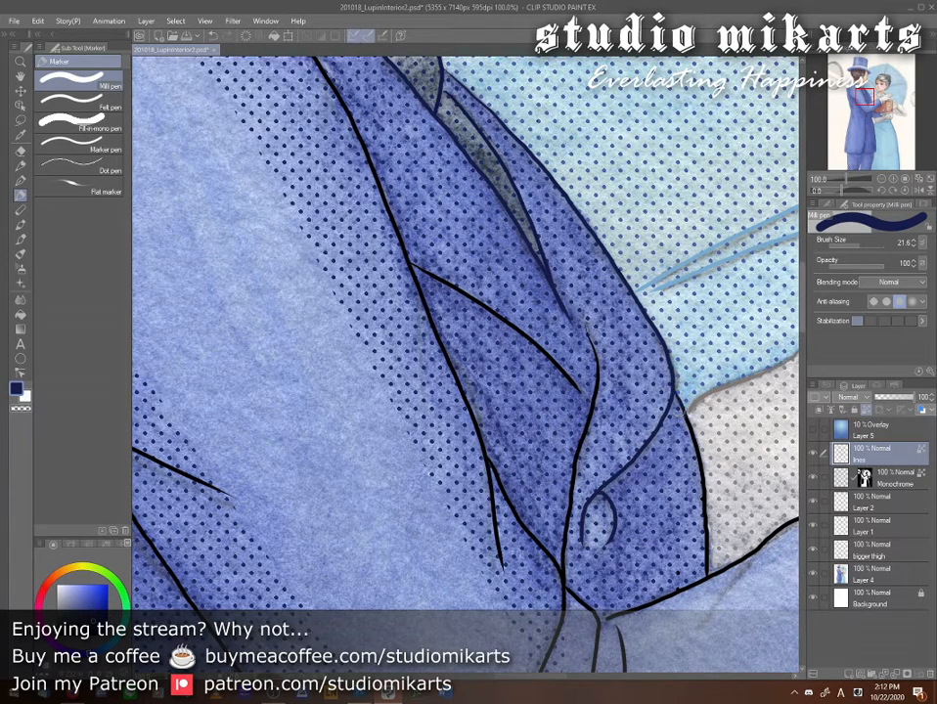
pyautogui.moveTo(675, 396)
pyautogui.mouseDown()
pyautogui.moveTo(704, 464)
pyautogui.moveTo(706, 549)
pyautogui.mouseUp()
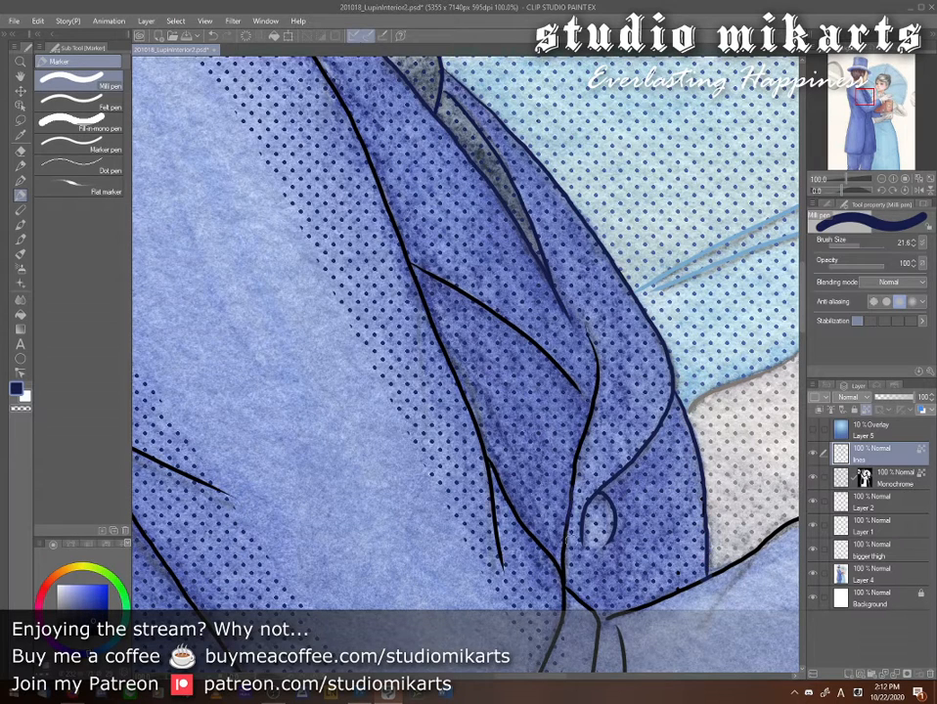
# - Recolour the near lapel's notch line, lower fold lines and long outer edge up to the shoulder in dark navy
pyautogui.moveTo(573, 482); pyautogui.dragTo(563, 542)
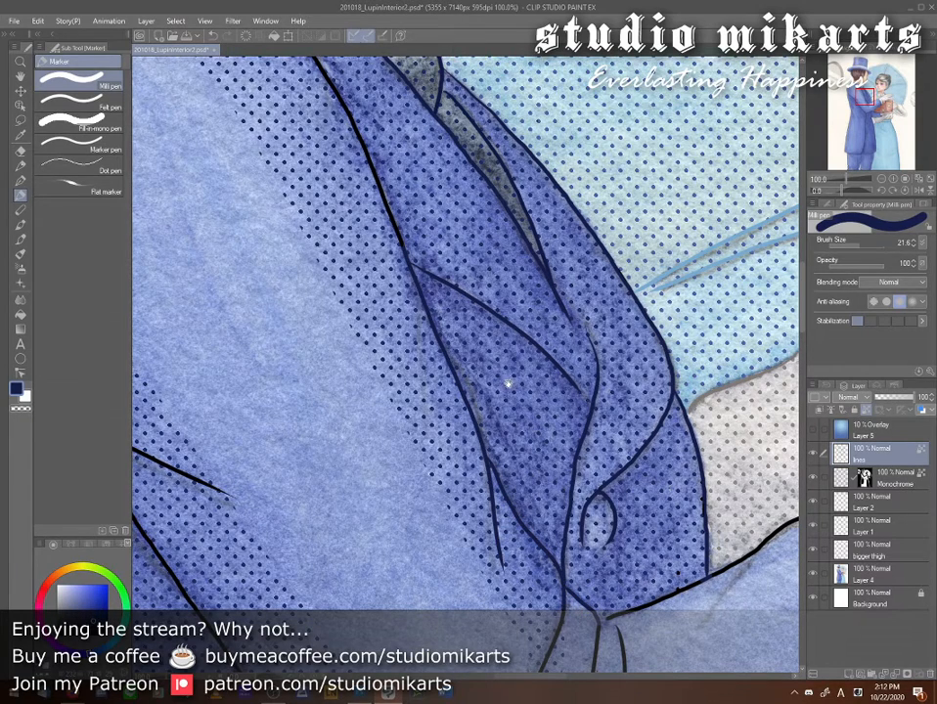
pyautogui.moveTo(483, 339); pyautogui.dragTo(627, 542)
pyautogui.moveTo(444, 236)
pyautogui.mouseDown()
pyautogui.moveTo(509, 350)
pyautogui.moveTo(548, 453)
pyautogui.mouseUp()
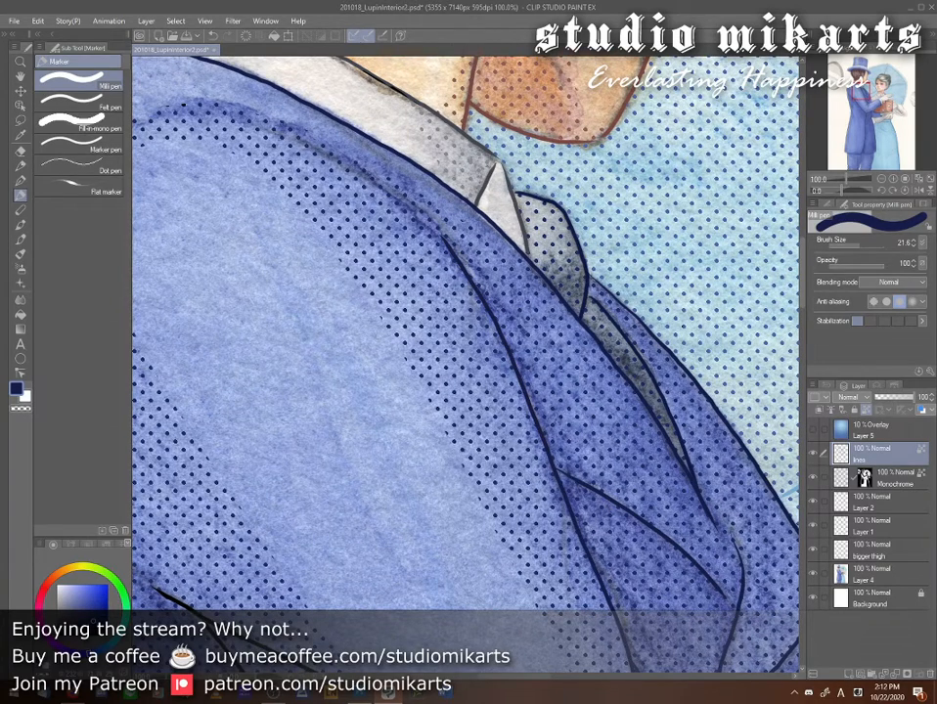
pyautogui.moveTo(344, 248); pyautogui.dragTo(536, 409)
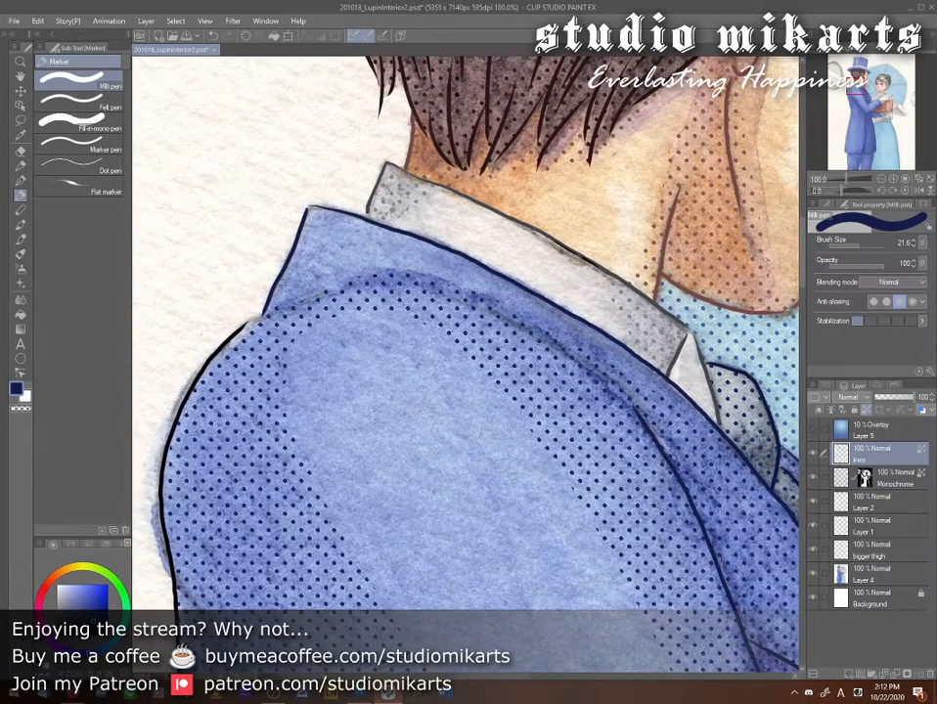
# - Recolour the short crease lines where the near sleeve bends below the lapel in dark navy
pyautogui.moveTo(722, 552); pyautogui.dragTo(501, 282)
pyautogui.moveTo(714, 595)
pyautogui.mouseDown()
pyautogui.moveTo(598, 455)
pyautogui.moveTo(518, 390)
pyautogui.mouseUp()
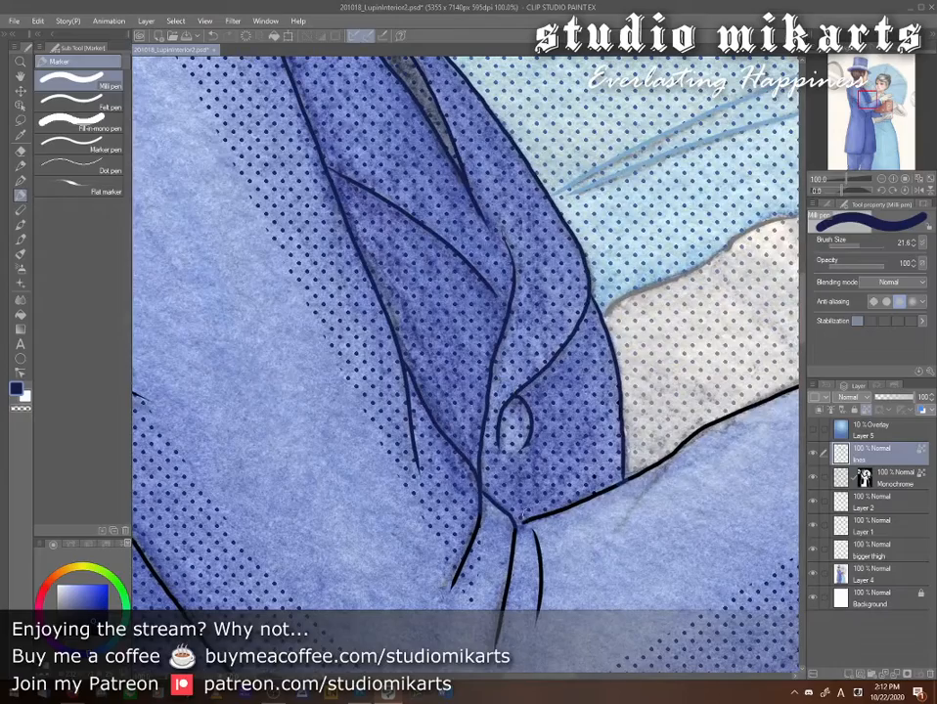
pyautogui.moveTo(562, 615); pyautogui.dragTo(589, 478)
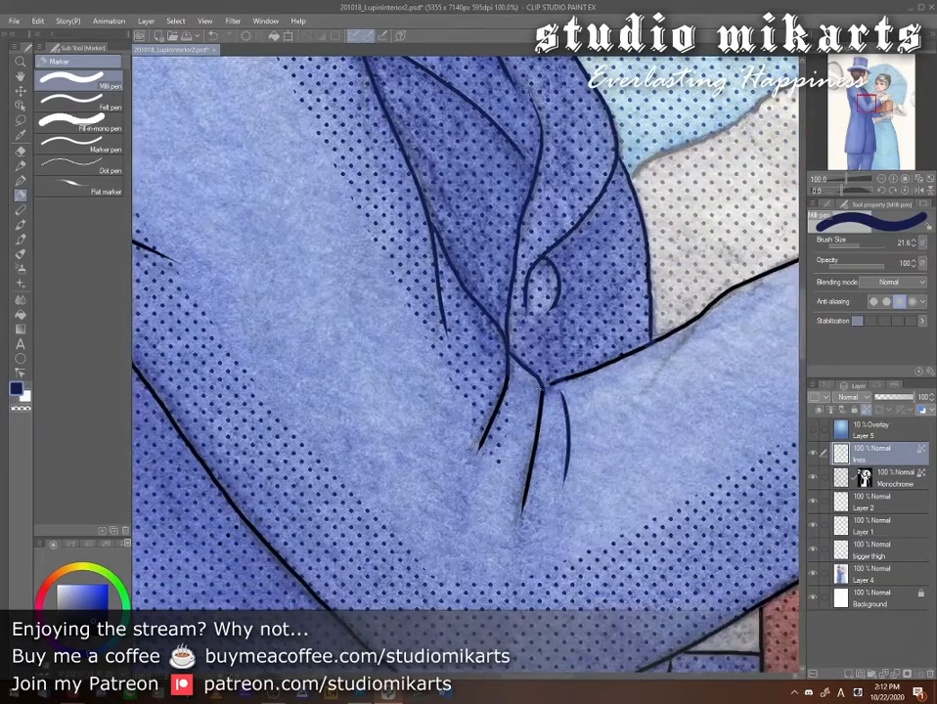
pyautogui.moveTo(542, 390); pyautogui.dragTo(524, 506)
pyautogui.moveTo(507, 355)
pyautogui.mouseDown()
pyautogui.moveTo(506, 390)
pyautogui.moveTo(480, 450)
pyautogui.mouseUp()
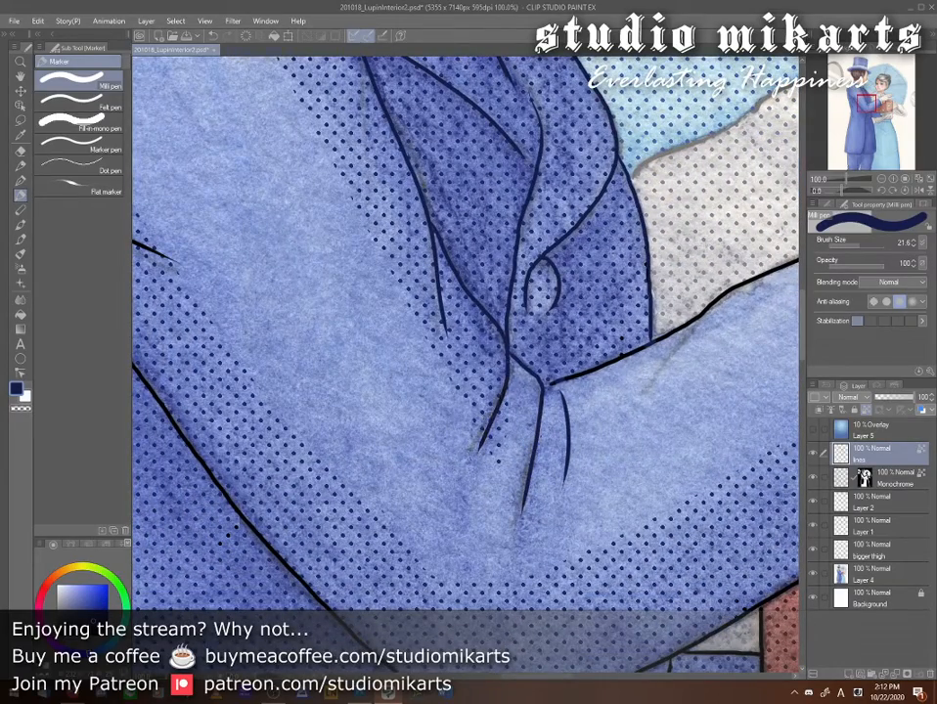
# - Recolour the upper edge of the coat's forearm sleeve from the lapel to the cuff in dark navy
pyautogui.moveTo(636, 442); pyautogui.dragTo(517, 492)
pyautogui.moveTo(432, 434); pyautogui.dragTo(505, 405)
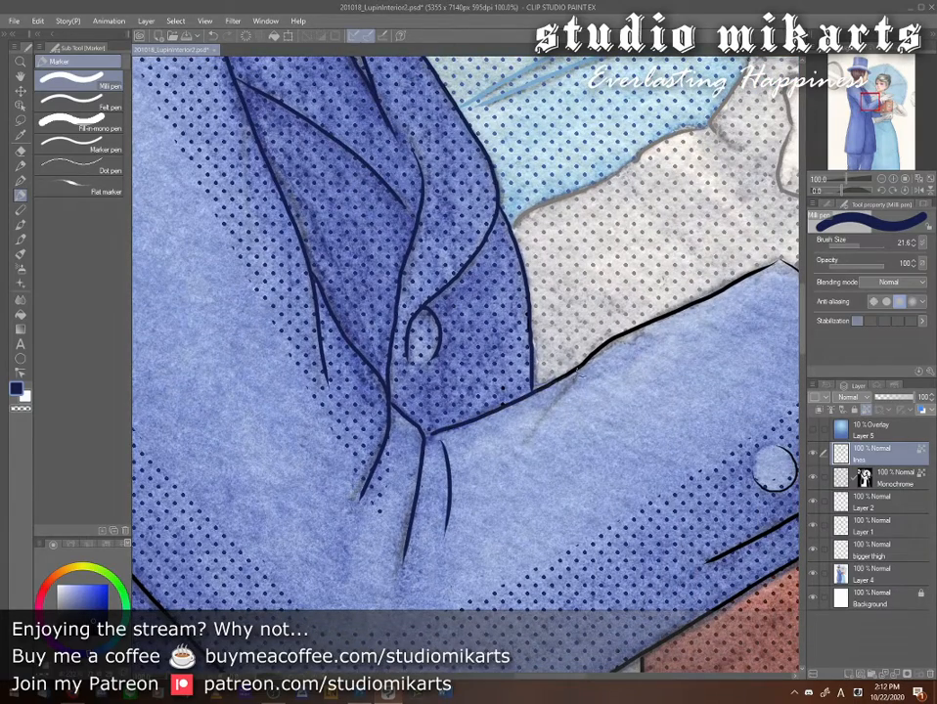
pyautogui.moveTo(581, 371)
pyautogui.mouseDown()
pyautogui.moveTo(614, 341)
pyautogui.moveTo(719, 296)
pyautogui.mouseUp()
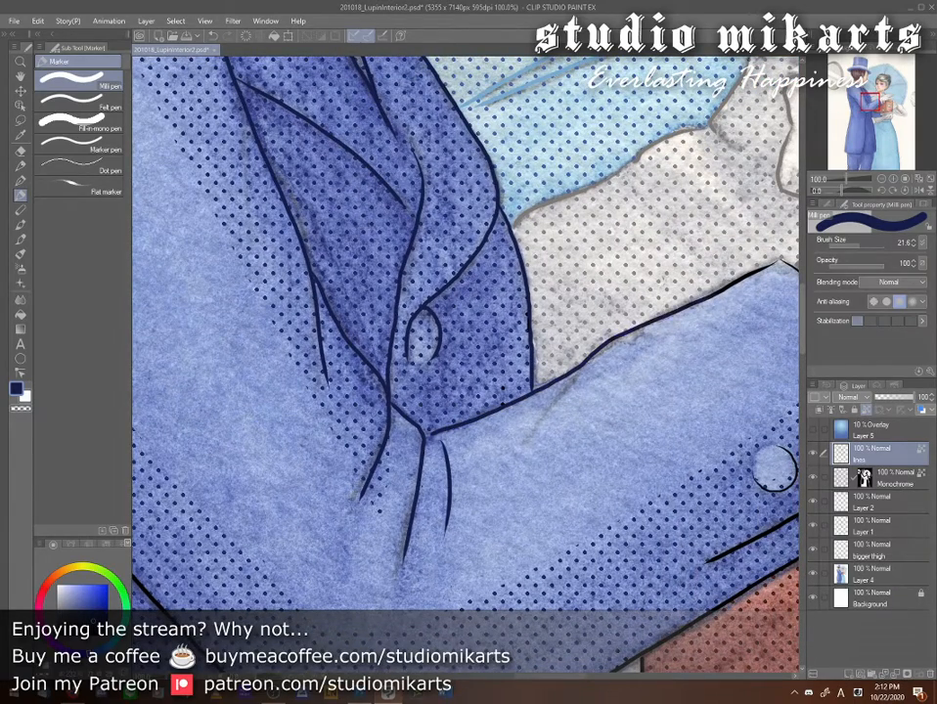
pyautogui.moveTo(699, 448)
pyautogui.mouseDown()
pyautogui.moveTo(629, 491)
pyautogui.moveTo(524, 541)
pyautogui.mouseUp()
pyautogui.moveTo(477, 409); pyautogui.dragTo(587, 360)
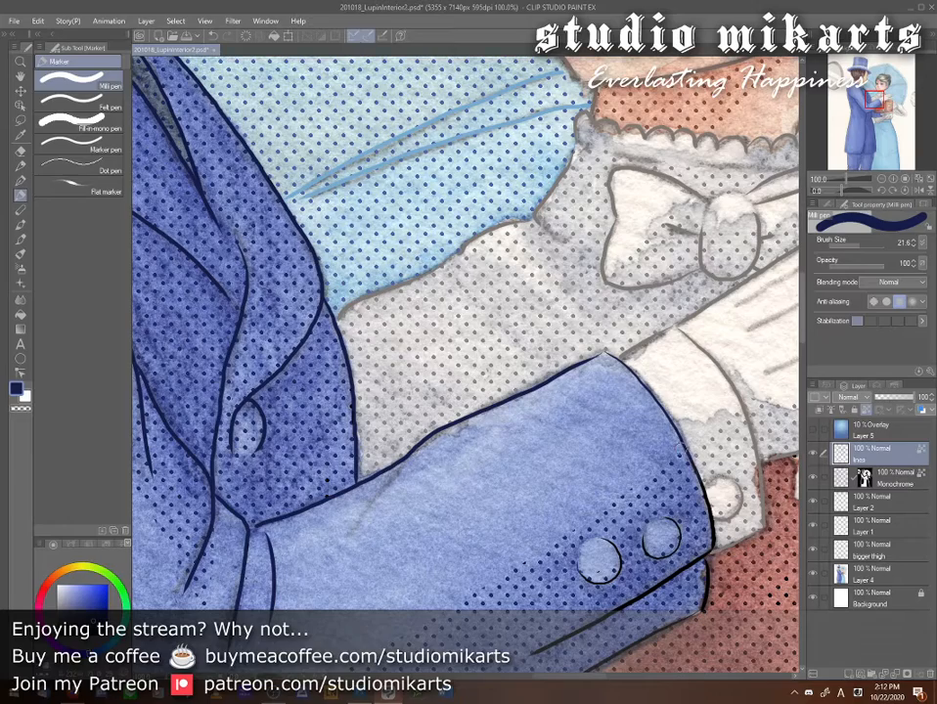
# - Recolour the sleeve's cuff edge, cuff seam line and the forearm's lower edge around the elbow in dark navy
pyautogui.moveTo(565, 486); pyautogui.dragTo(549, 401)
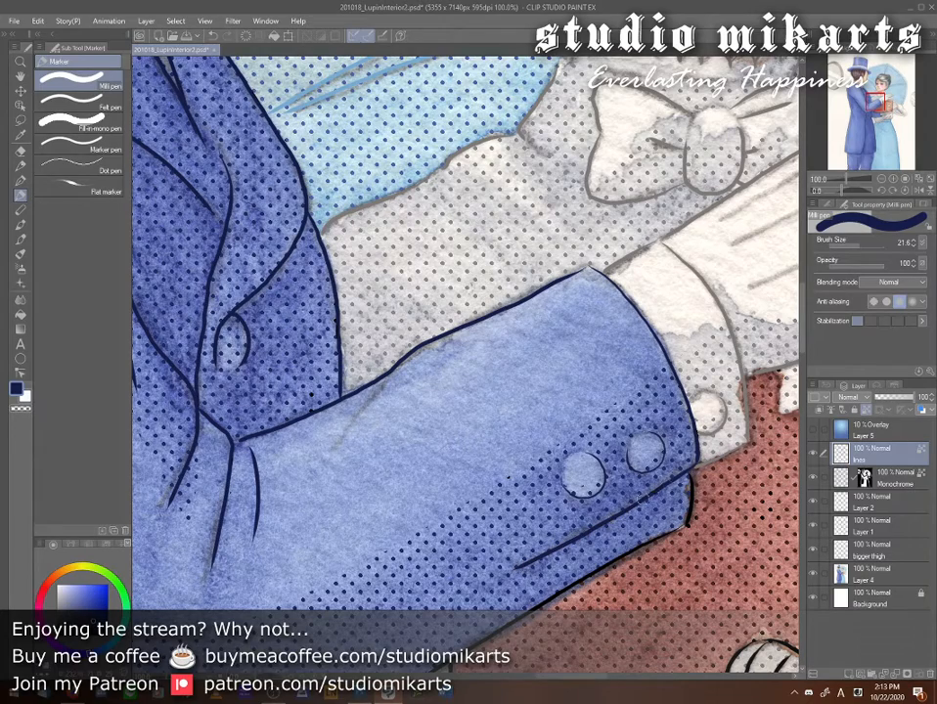
pyautogui.scroll(-5, 421, 426)
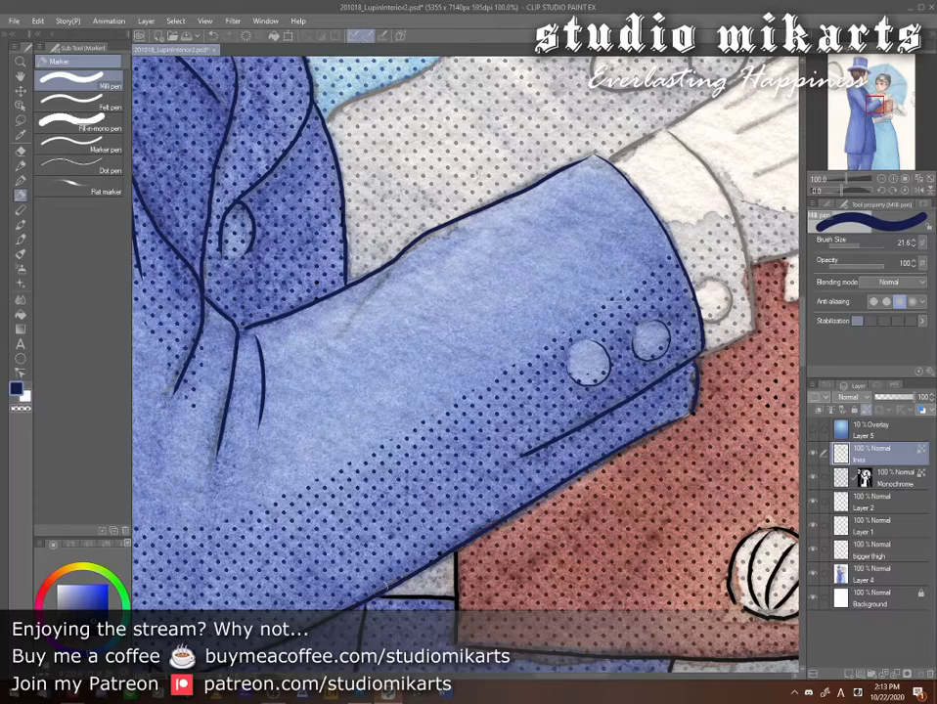
pyautogui.moveTo(354, 616); pyautogui.dragTo(550, 460)
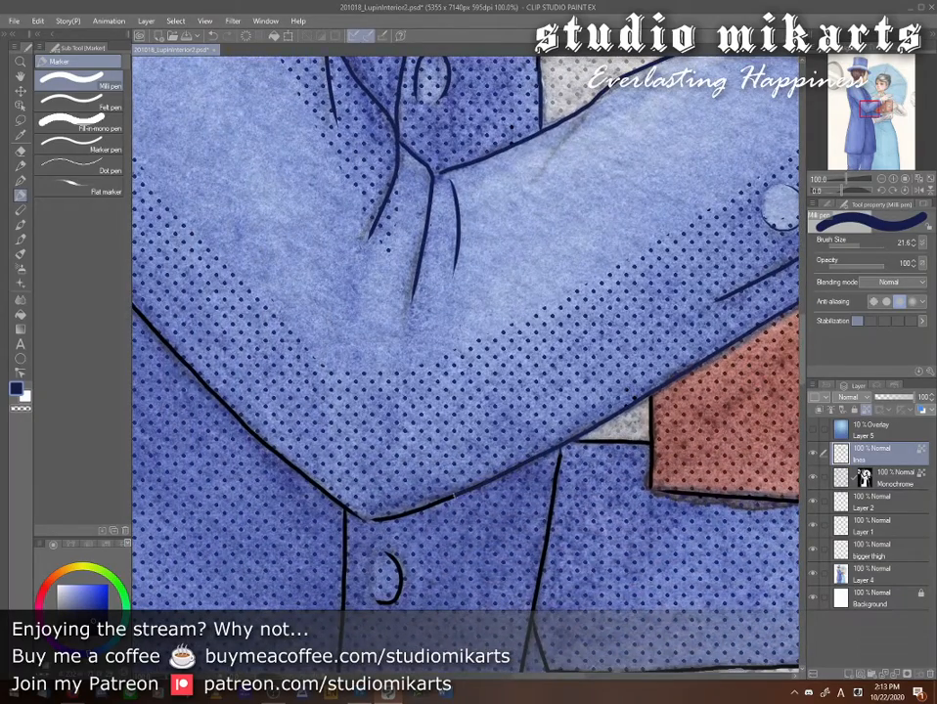
pyautogui.moveTo(418, 510)
pyautogui.mouseDown()
pyautogui.moveTo(364, 518)
pyautogui.moveTo(319, 493)
pyautogui.moveTo(176, 355)
pyautogui.mouseUp()
# - Recolour the upper arm's underside edge and the crease branching from it near the armpit in dark navy
pyautogui.moveTo(308, 464)
pyautogui.mouseDown()
pyautogui.moveTo(382, 483)
pyautogui.moveTo(551, 587)
pyautogui.mouseUp()
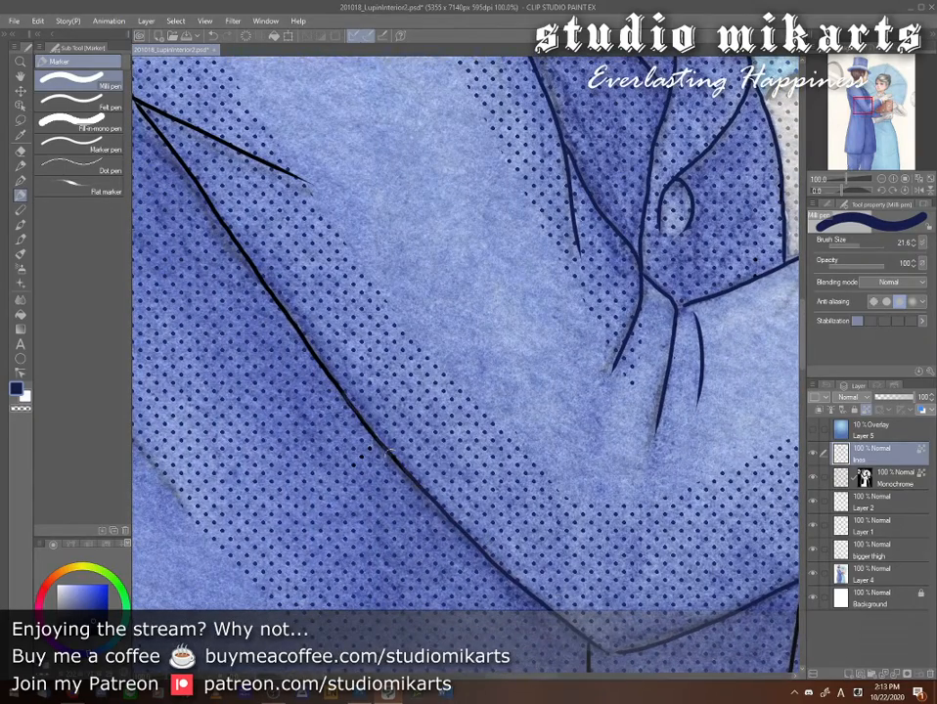
pyautogui.moveTo(333, 378); pyautogui.dragTo(259, 275)
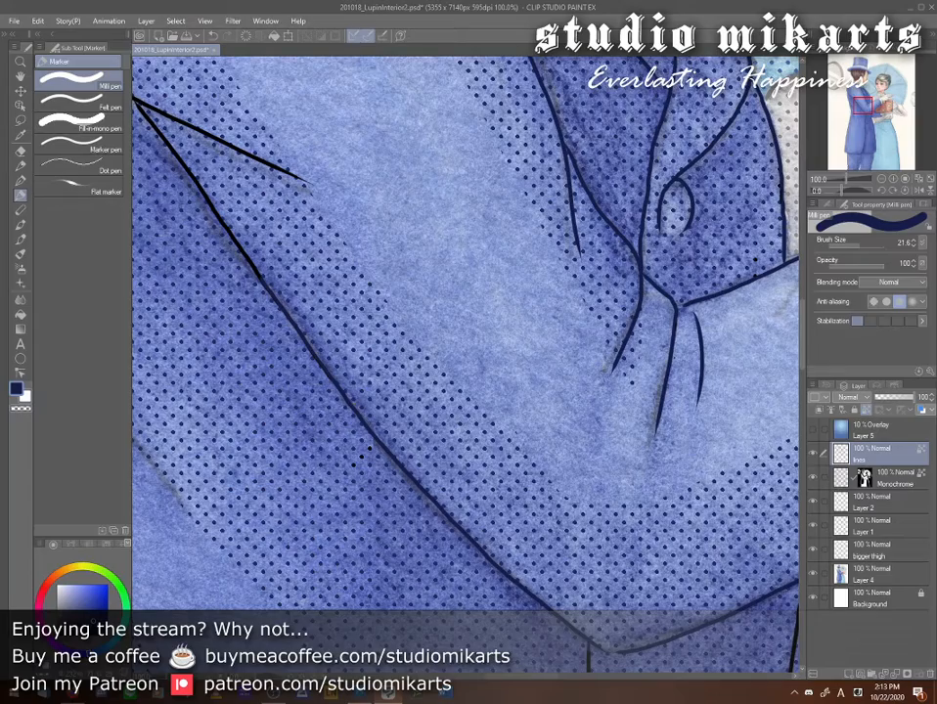
pyautogui.moveTo(392, 379)
pyautogui.mouseDown()
pyautogui.moveTo(570, 523)
pyautogui.moveTo(411, 377)
pyautogui.moveTo(461, 462)
pyautogui.moveTo(356, 296)
pyautogui.moveTo(323, 255)
pyautogui.moveTo(270, 215)
pyautogui.mouseUp()
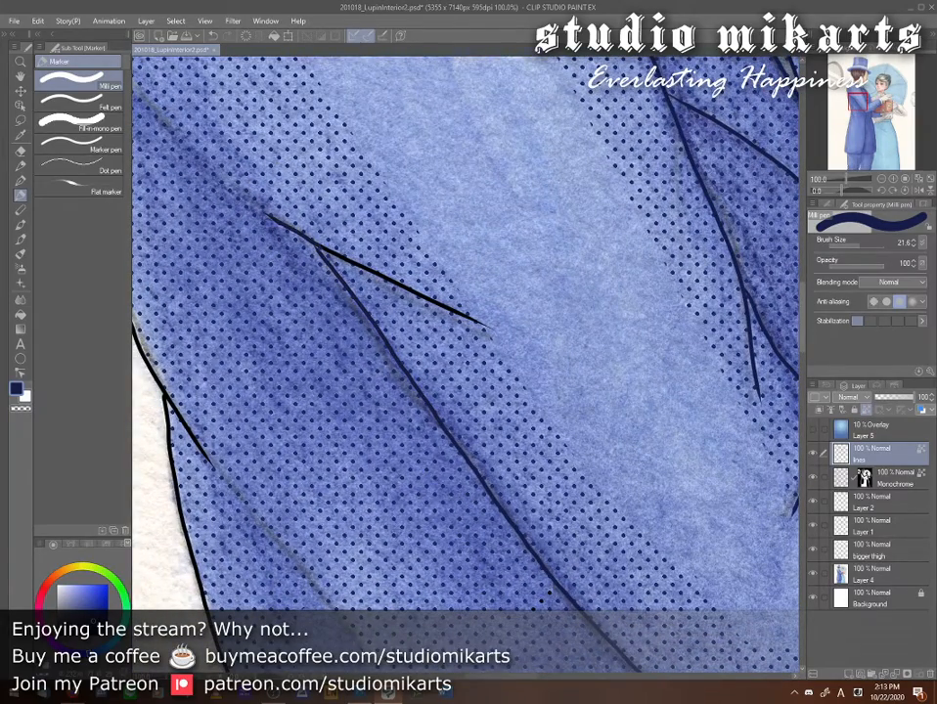
pyautogui.moveTo(339, 256); pyautogui.dragTo(476, 321)
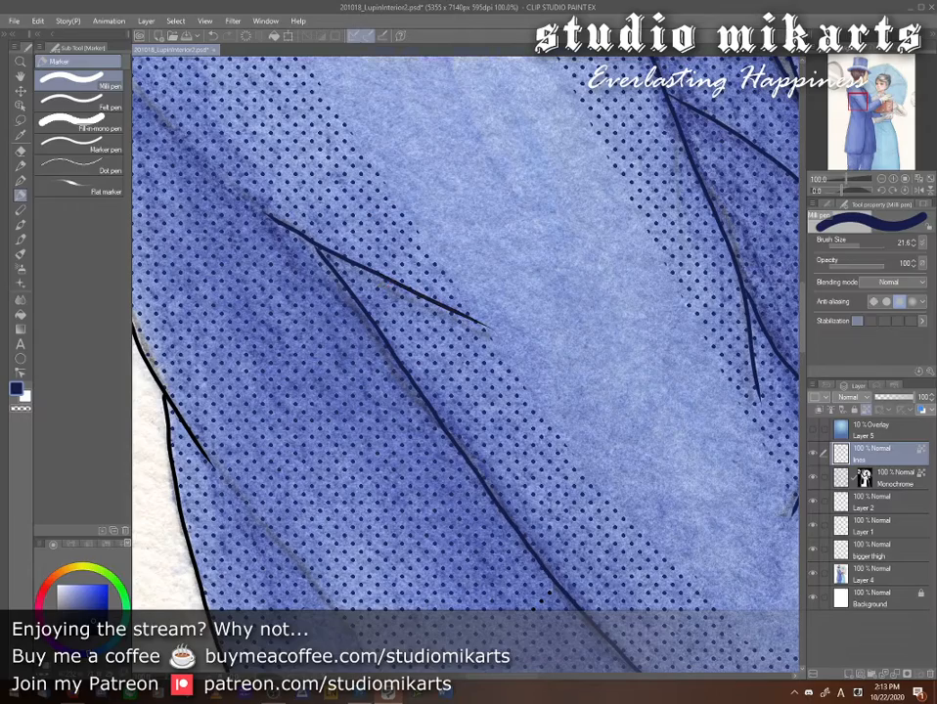
# - Recolour the coat's shoulder curve and back outline down towards the waist, including the short crease, in dark navy
pyautogui.moveTo(443, 217)
pyautogui.mouseDown()
pyautogui.moveTo(680, 492)
pyautogui.moveTo(693, 519)
pyautogui.mouseUp()
pyautogui.moveTo(549, 282); pyautogui.dragTo(605, 544)
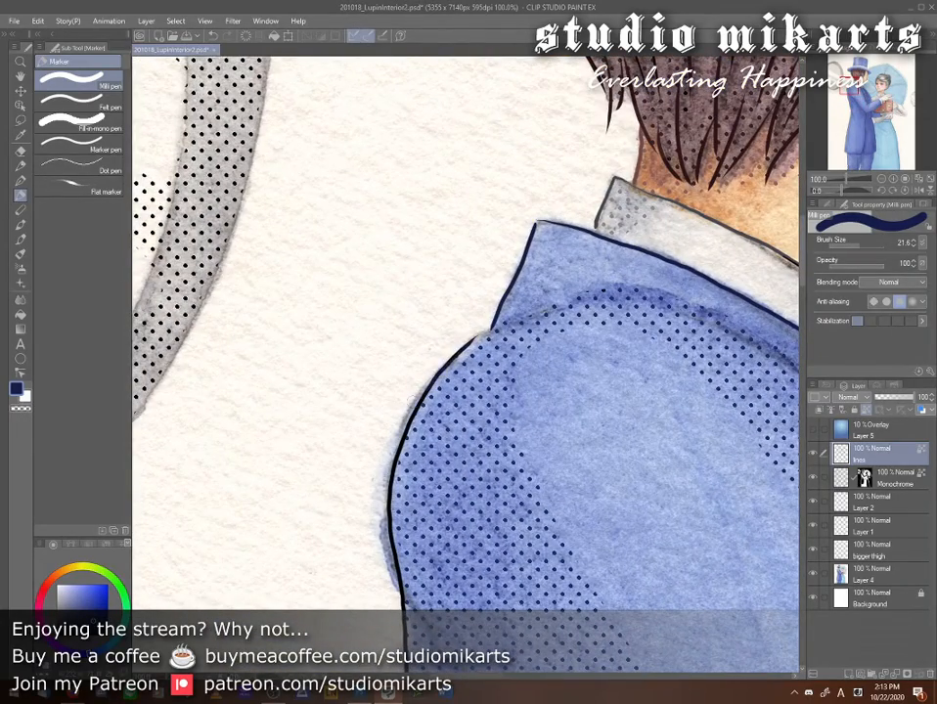
pyautogui.moveTo(454, 354)
pyautogui.mouseDown()
pyautogui.moveTo(406, 430)
pyautogui.moveTo(390, 504)
pyautogui.moveTo(402, 600)
pyautogui.moveTo(442, 210)
pyautogui.mouseUp()
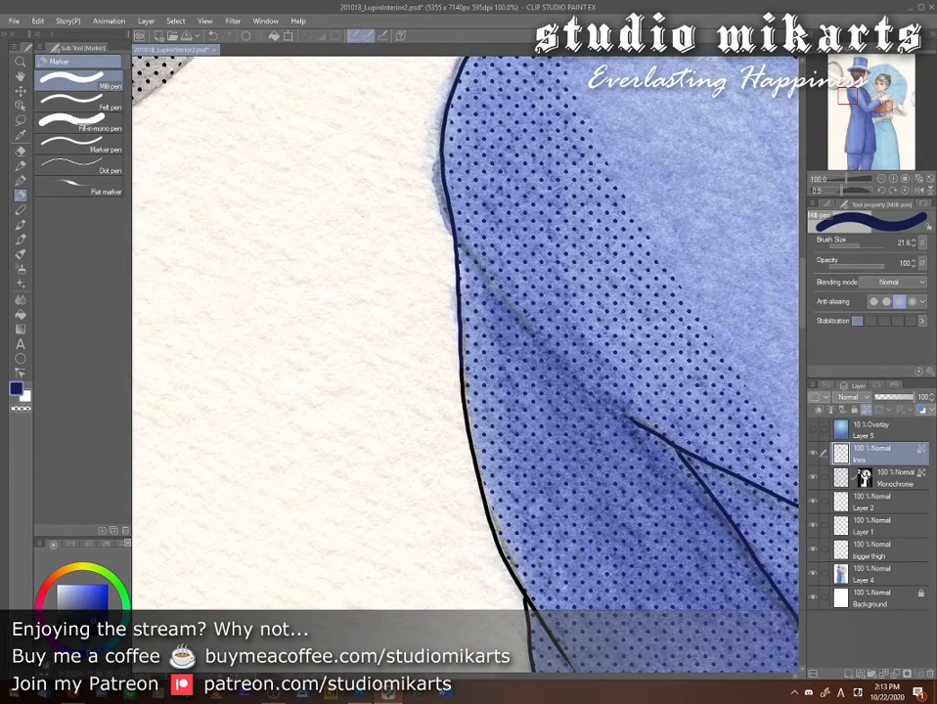
pyautogui.moveTo(456, 256); pyautogui.dragTo(475, 471)
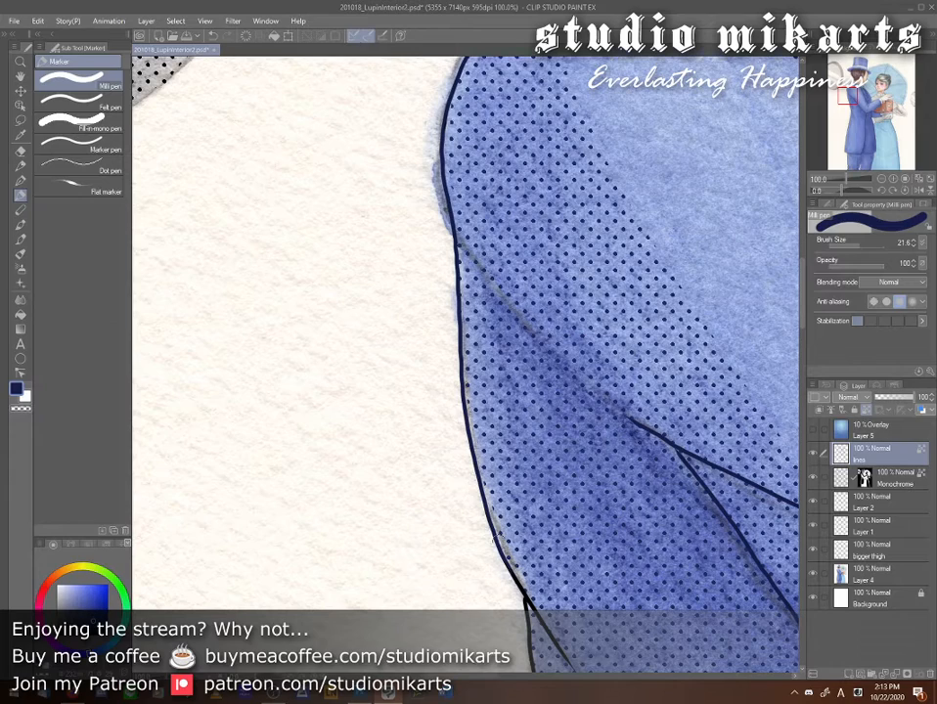
pyautogui.moveTo(421, 415); pyautogui.dragTo(372, 186)
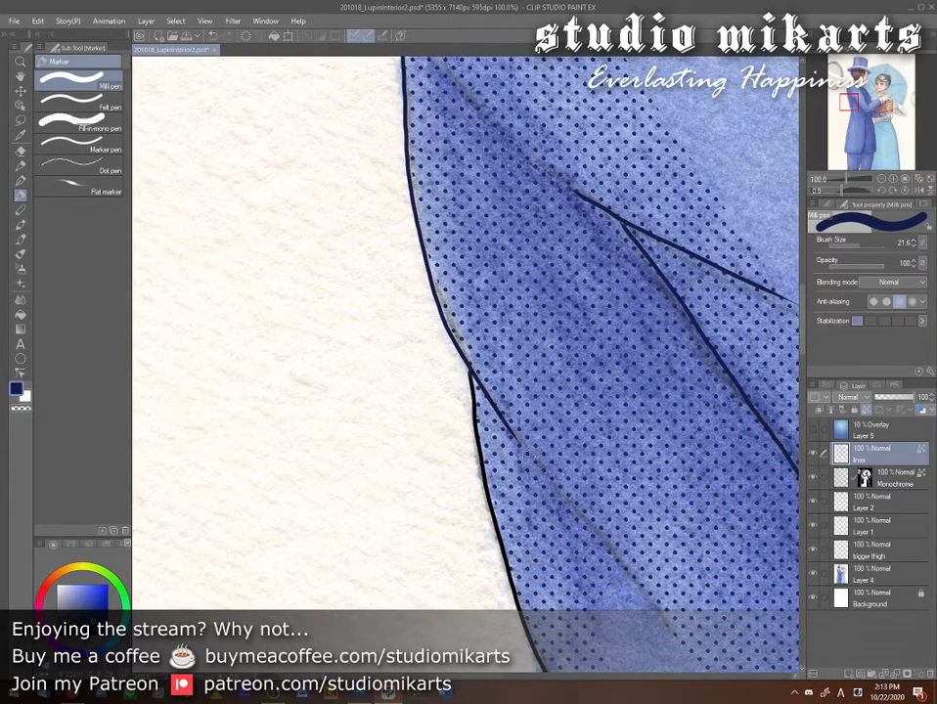
pyautogui.moveTo(608, 539); pyautogui.dragTo(562, 352)
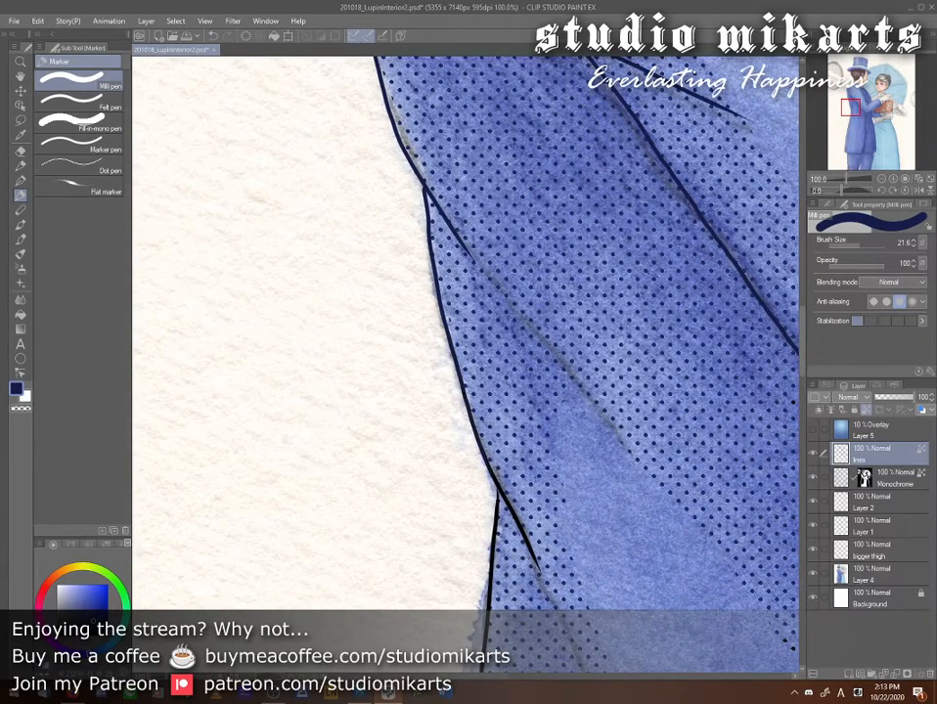
# - Recolour the short horizontal edge and the slanted front fold line beneath the forearm in dark navy
pyautogui.moveTo(665, 470)
pyautogui.mouseDown()
pyautogui.moveTo(515, 456)
pyautogui.moveTo(351, 488)
pyautogui.mouseUp()
pyautogui.moveTo(707, 492); pyautogui.dragTo(432, 494)
pyautogui.moveTo(537, 527); pyautogui.dragTo(524, 445)
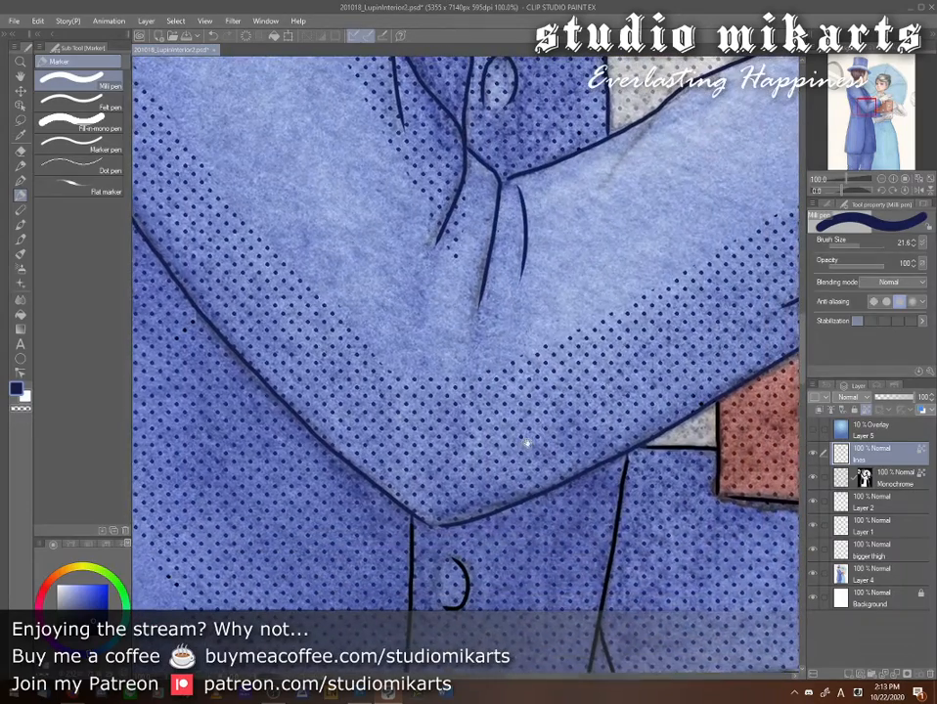
pyautogui.moveTo(523, 529); pyautogui.dragTo(494, 466)
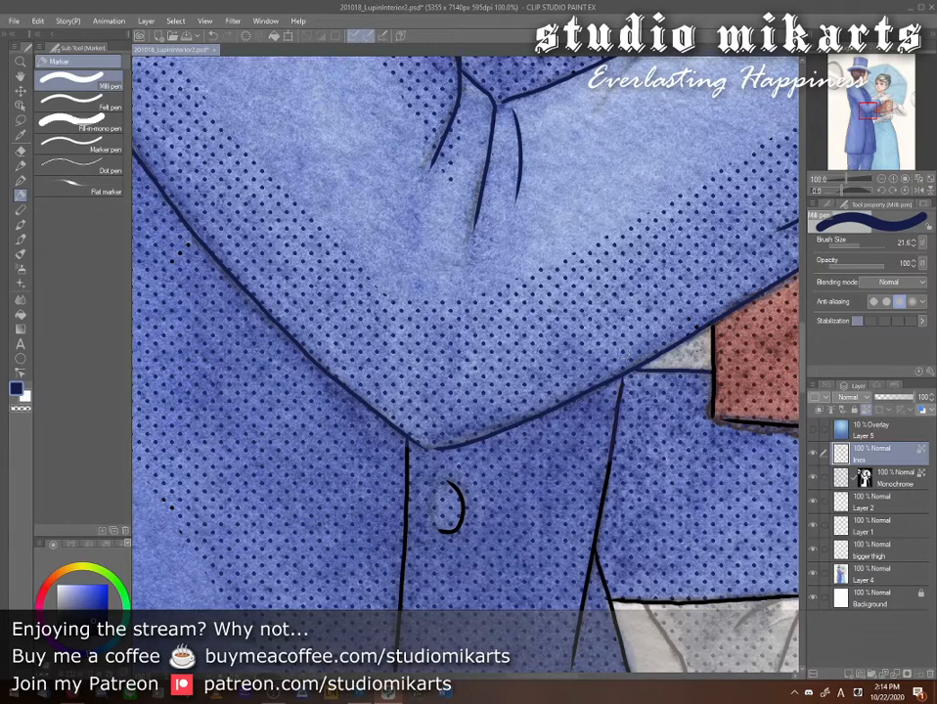
pyautogui.moveTo(634, 574)
pyautogui.mouseDown()
pyautogui.moveTo(630, 548)
pyautogui.moveTo(646, 488)
pyautogui.mouseUp()
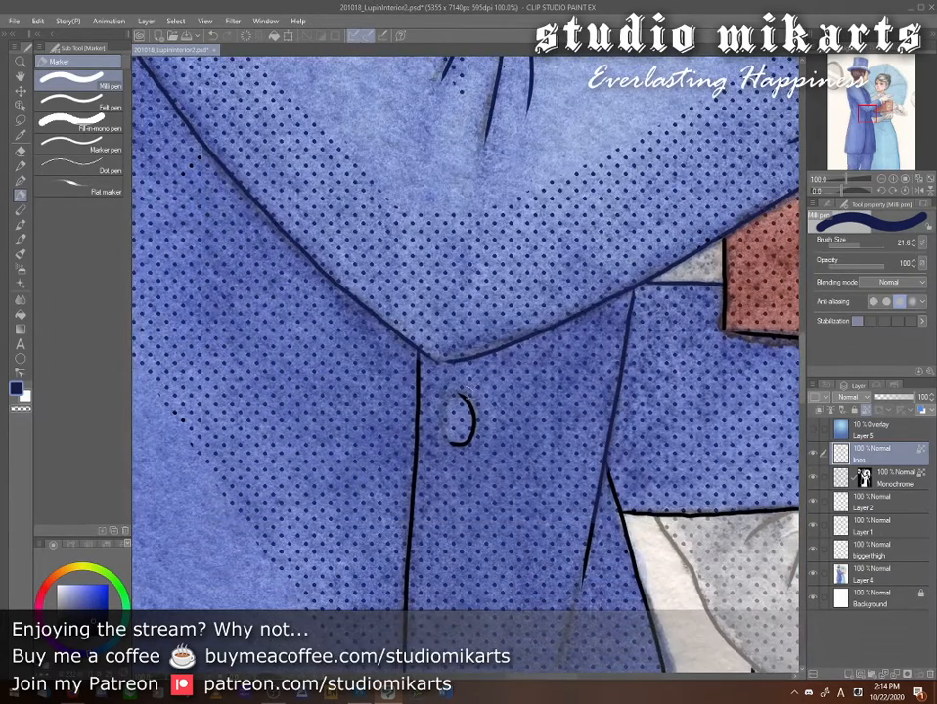
# - Recolour the first coat button below the elbow, the vertical front line beside it and the slanted fold's lower end in dark navy
pyautogui.moveTo(461, 395)
pyautogui.mouseDown()
pyautogui.moveTo(474, 420)
pyautogui.moveTo(450, 447)
pyautogui.moveTo(452, 398)
pyautogui.mouseUp()
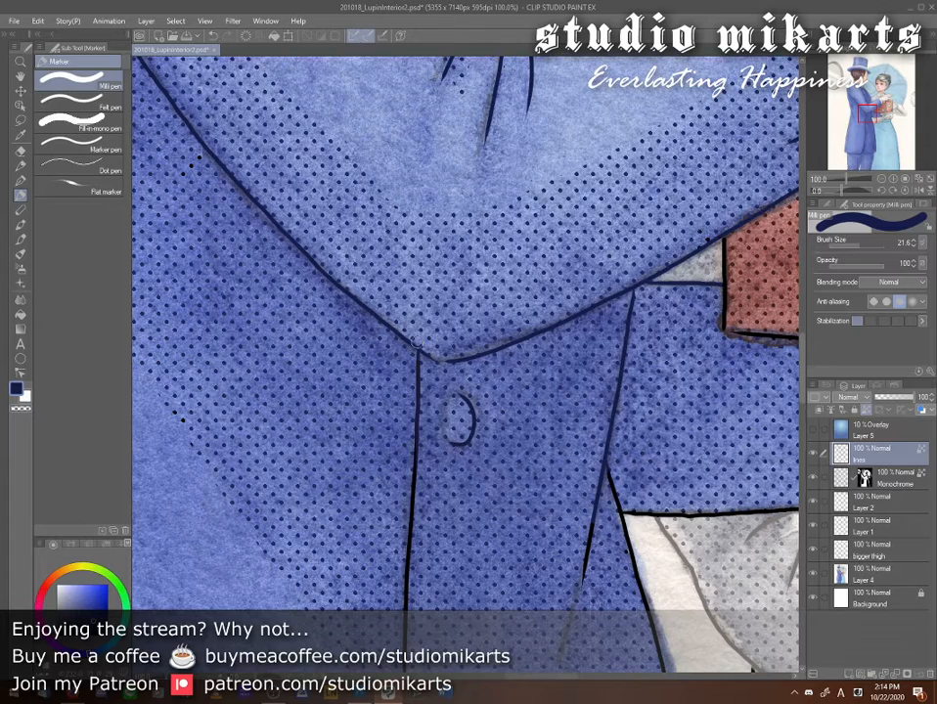
pyautogui.moveTo(411, 510); pyautogui.dragTo(405, 606)
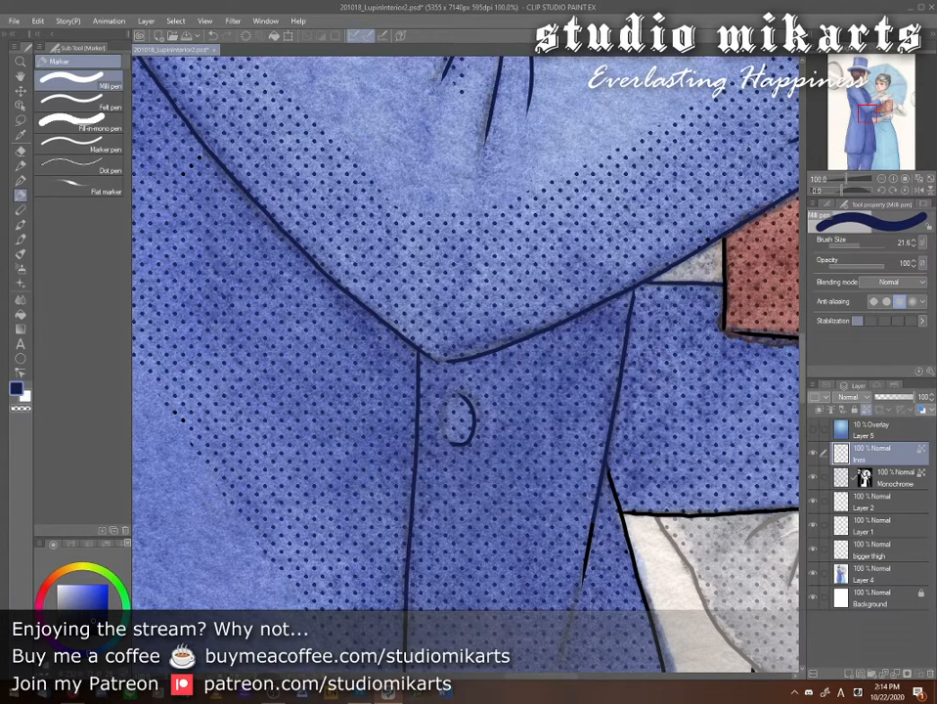
pyautogui.moveTo(593, 523)
pyautogui.mouseDown()
pyautogui.moveTo(581, 581)
pyautogui.moveTo(576, 430)
pyautogui.mouseUp()
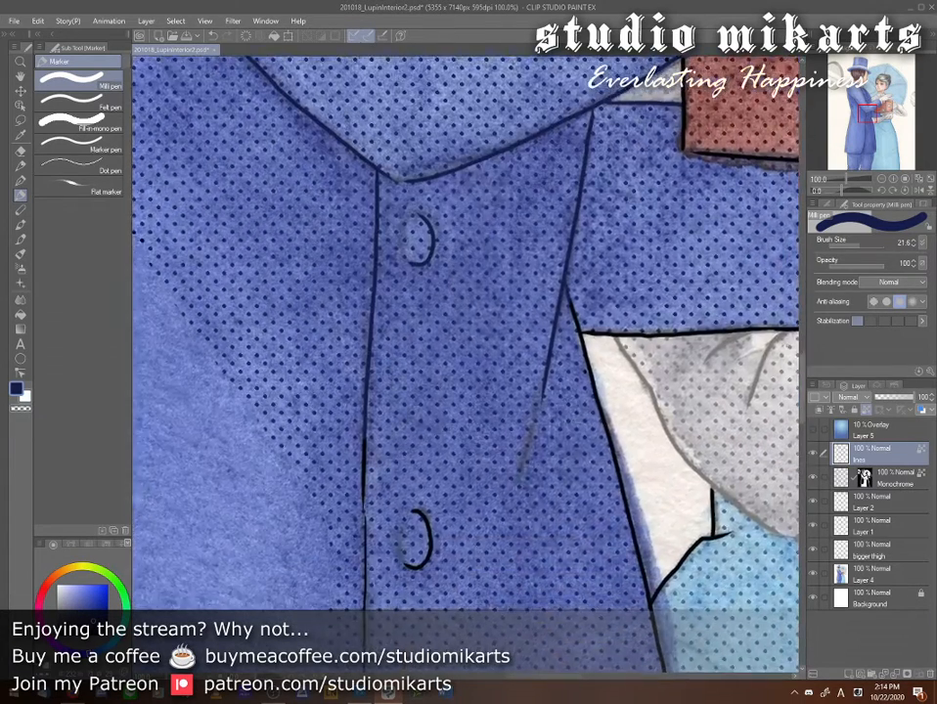
# - Recolour the coat's long outer front edge down alongside the woman's light blue dress in dark navy
pyautogui.moveTo(567, 288); pyautogui.dragTo(647, 589)
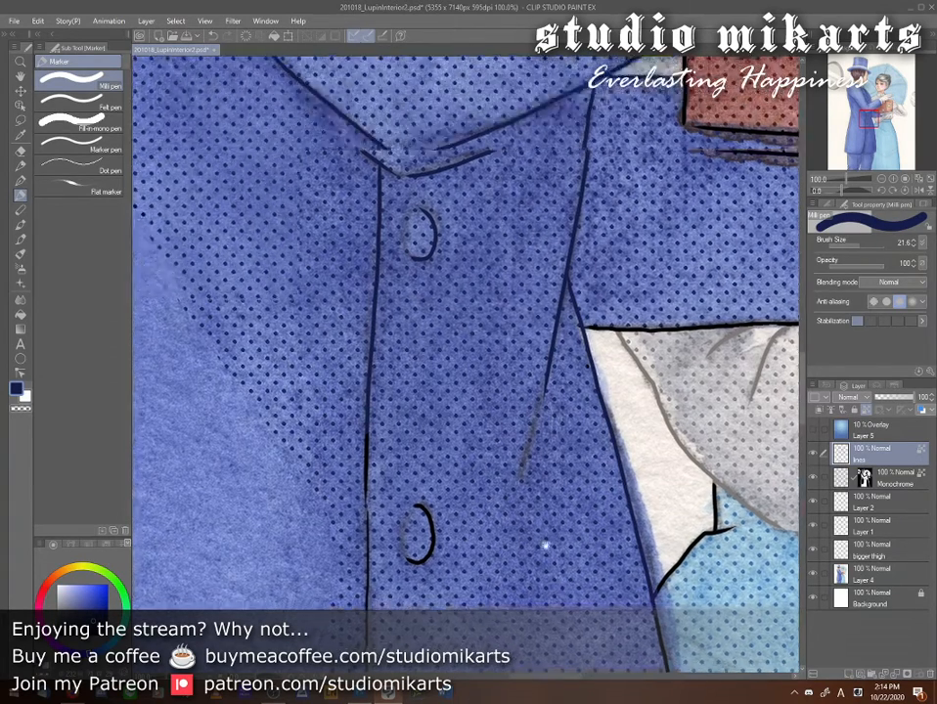
pyautogui.moveTo(542, 548); pyautogui.dragTo(483, 340)
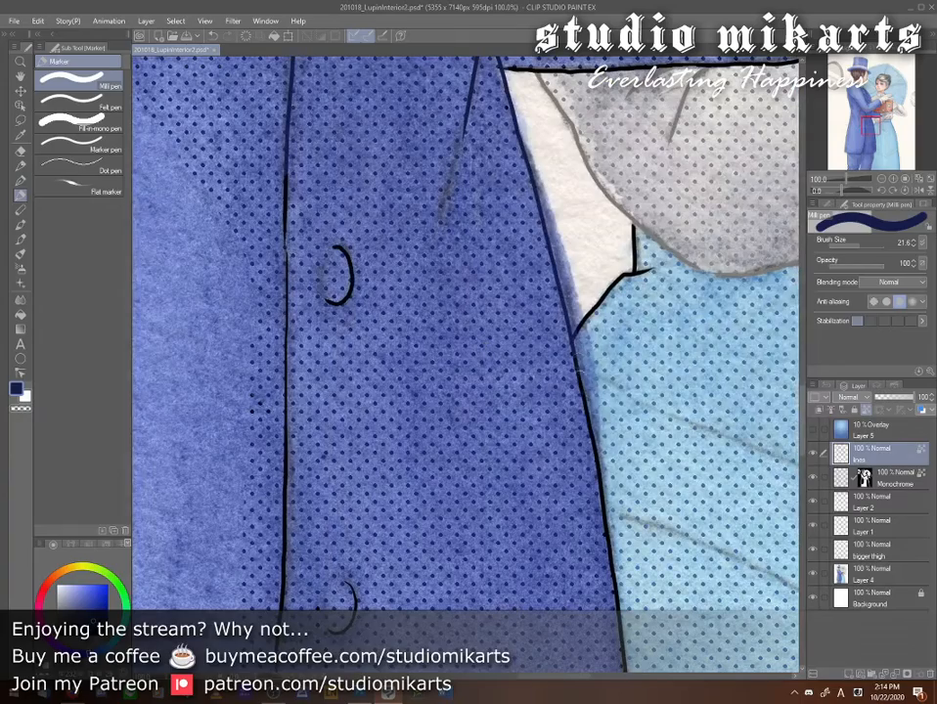
pyautogui.moveTo(575, 351)
pyautogui.mouseDown()
pyautogui.moveTo(606, 524)
pyautogui.moveTo(556, 311)
pyautogui.mouseUp()
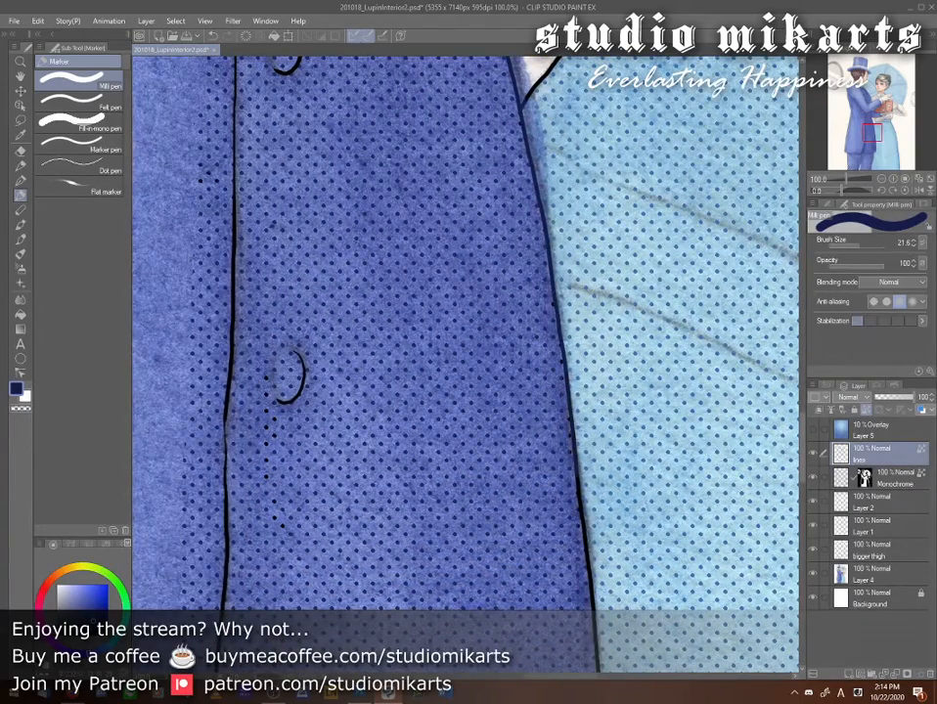
pyautogui.moveTo(578, 507); pyautogui.dragTo(592, 608)
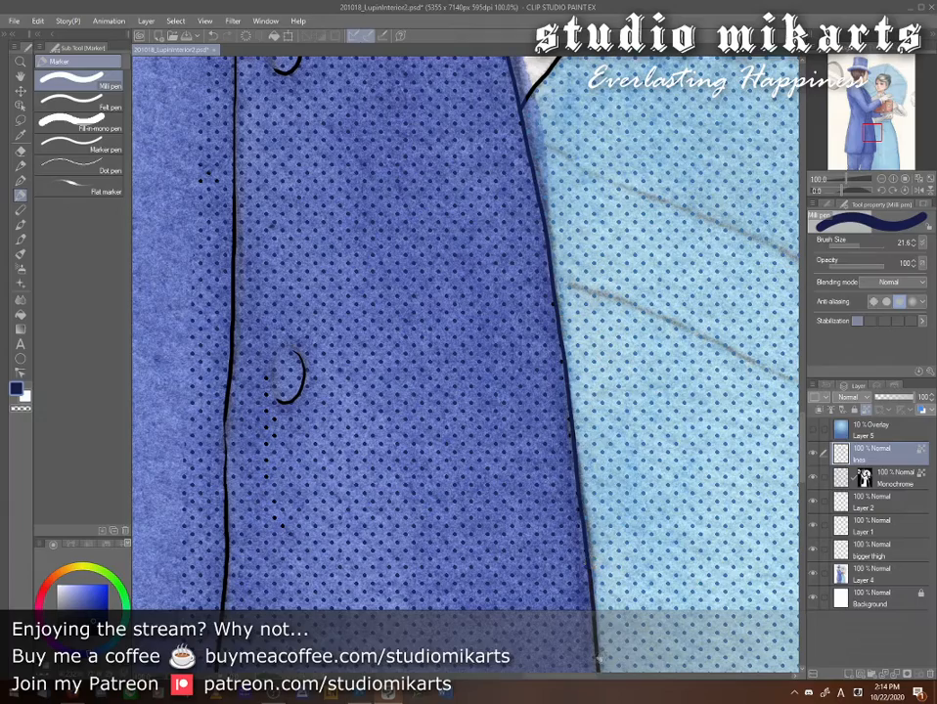
# - Recolour the second coat button's outline and the stretch of vertical front line above it in dark navy
pyautogui.moveTo(398, 435); pyautogui.dragTo(599, 542)
pyautogui.moveTo(500, 237); pyautogui.dragTo(493, 406)
pyautogui.moveTo(484, 297)
pyautogui.mouseDown()
pyautogui.moveTo(500, 328)
pyautogui.moveTo(475, 351)
pyautogui.mouseUp()
pyautogui.moveTo(434, 296); pyautogui.dragTo(436, 212)
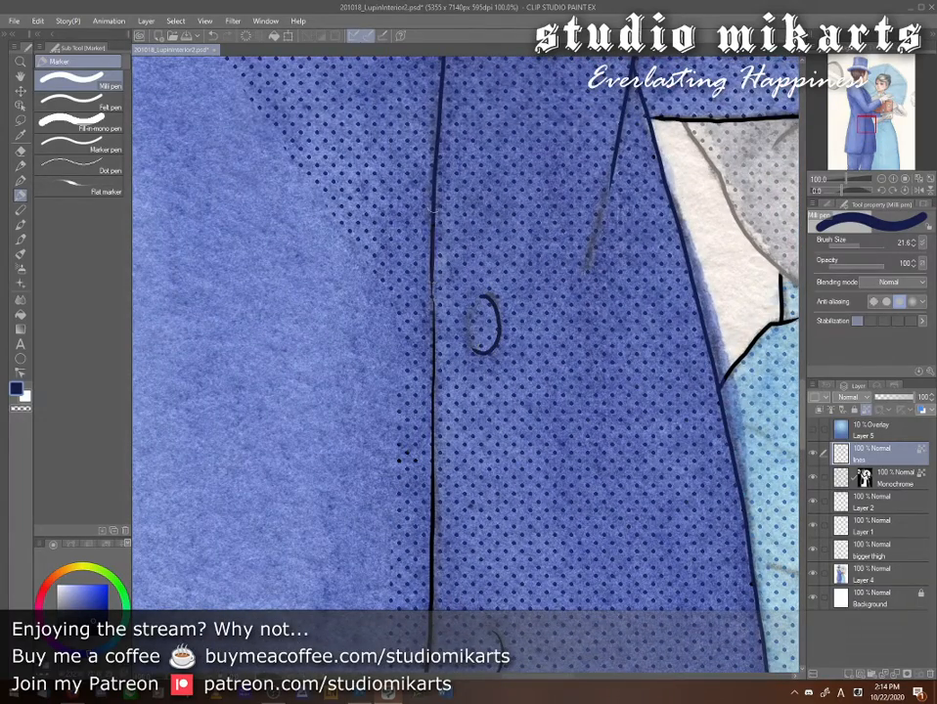
# - Recolor the black line of the coat's front opening and the button outlines beside it in dark navy with the Milli pen
pyautogui.moveTo(486, 288); pyautogui.dragTo(569, 556)
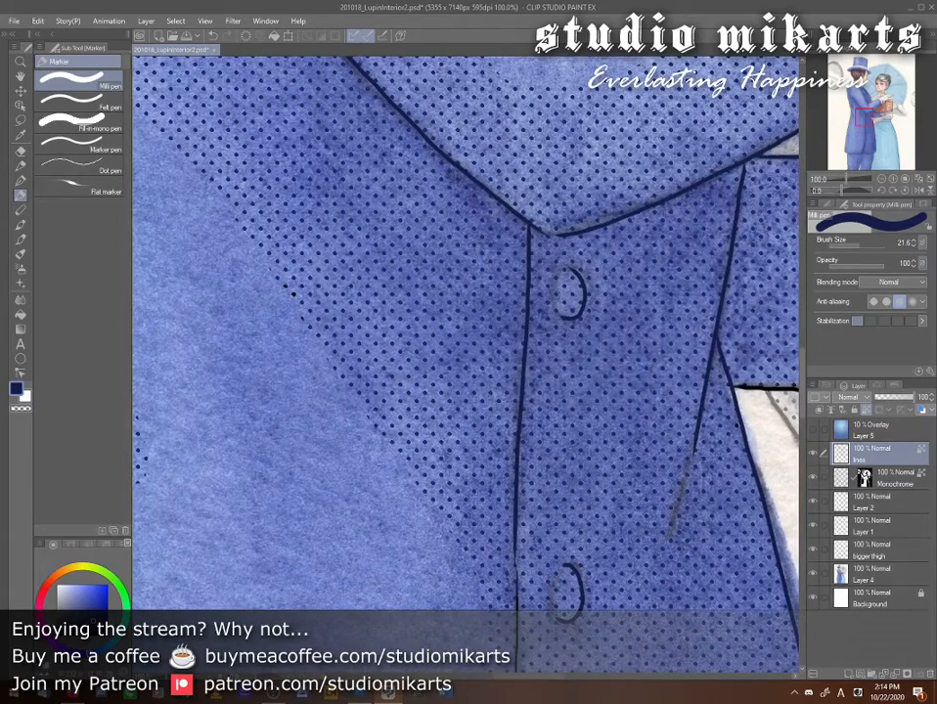
pyautogui.moveTo(515, 598); pyautogui.dragTo(550, 355)
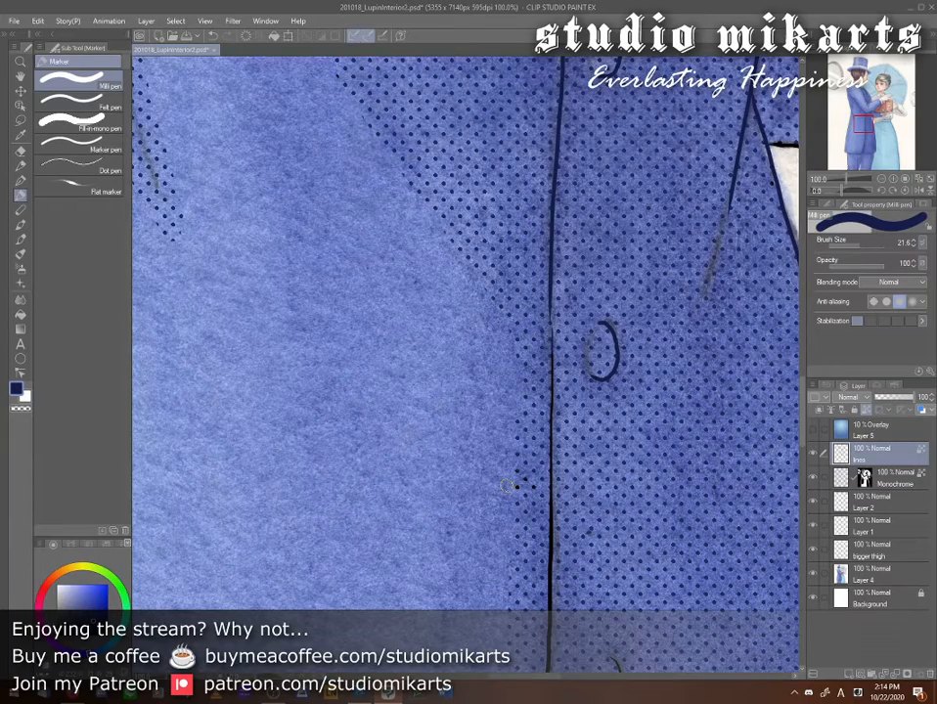
pyautogui.moveTo(507, 486); pyautogui.dragTo(527, 293)
pyautogui.moveTo(561, 166); pyautogui.dragTo(553, 578)
pyautogui.moveTo(621, 462); pyautogui.dragTo(603, 514)
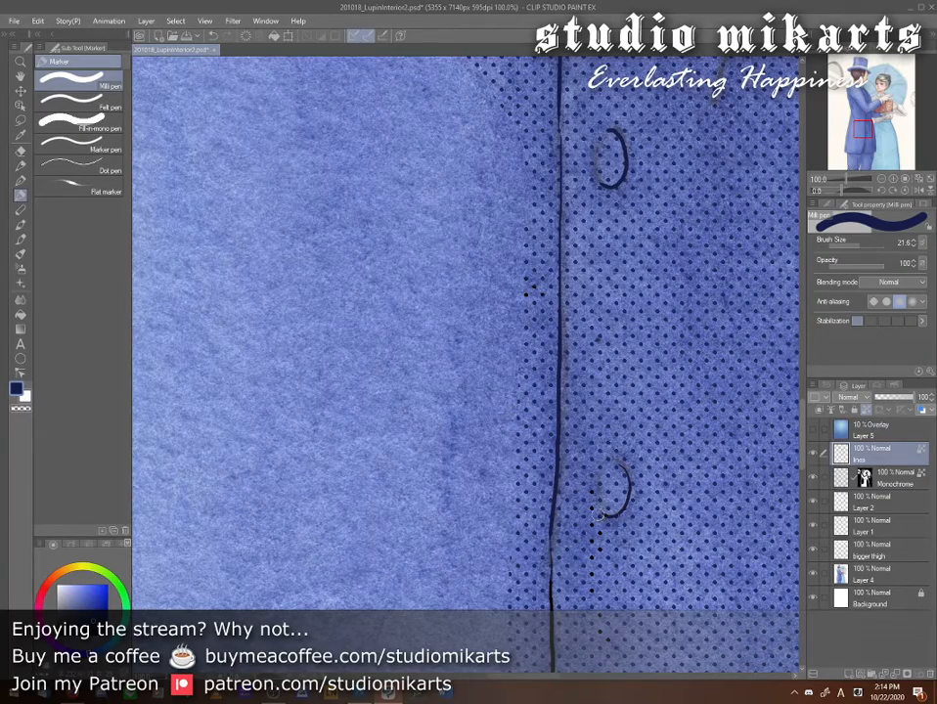
# - Paint the lower end of the coat's front opening and both edges of its split dark navy down to the hem
pyautogui.moveTo(566, 614); pyautogui.dragTo(563, 349)
pyautogui.moveTo(545, 279)
pyautogui.mouseDown()
pyautogui.moveTo(548, 391)
pyautogui.moveTo(529, 578)
pyautogui.moveTo(503, 431)
pyautogui.moveTo(514, 315)
pyautogui.mouseUp()
pyautogui.moveTo(499, 384); pyautogui.dragTo(478, 480)
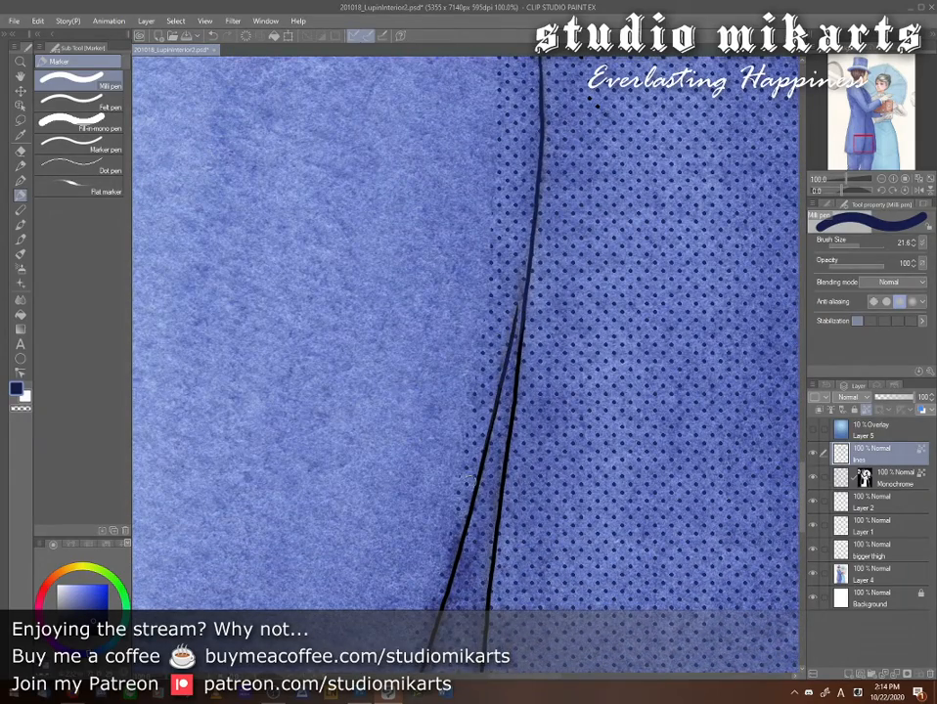
pyautogui.moveTo(523, 317); pyautogui.dragTo(490, 590)
pyautogui.moveTo(477, 480); pyautogui.dragTo(457, 558)
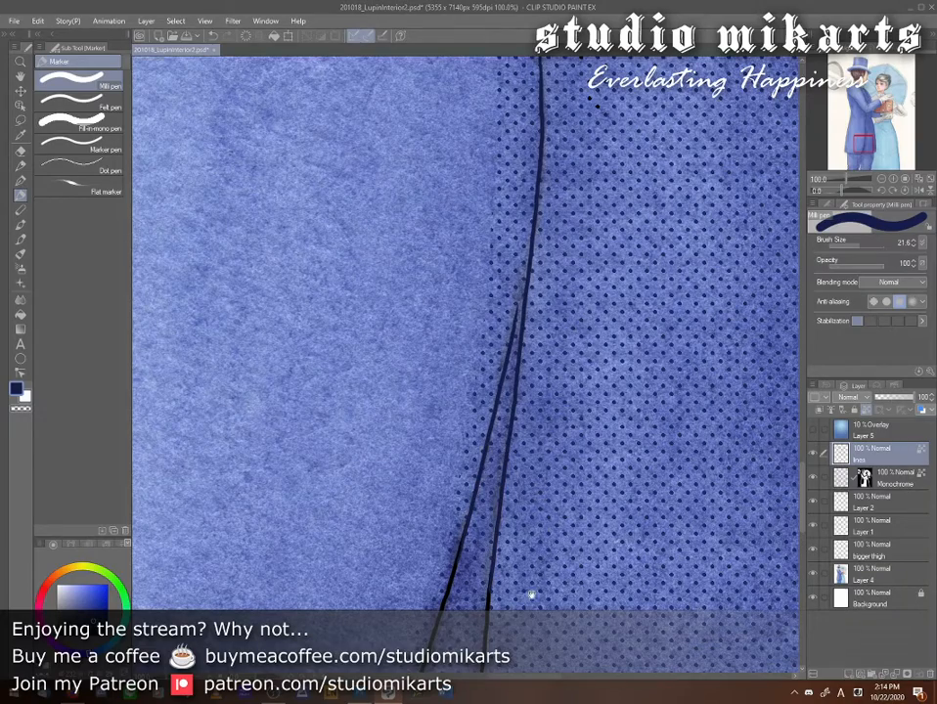
pyautogui.moveTo(532, 601); pyautogui.dragTo(581, 430)
pyautogui.moveTo(540, 340); pyautogui.dragTo(462, 586)
pyautogui.moveTo(558, 431); pyautogui.dragTo(552, 542)
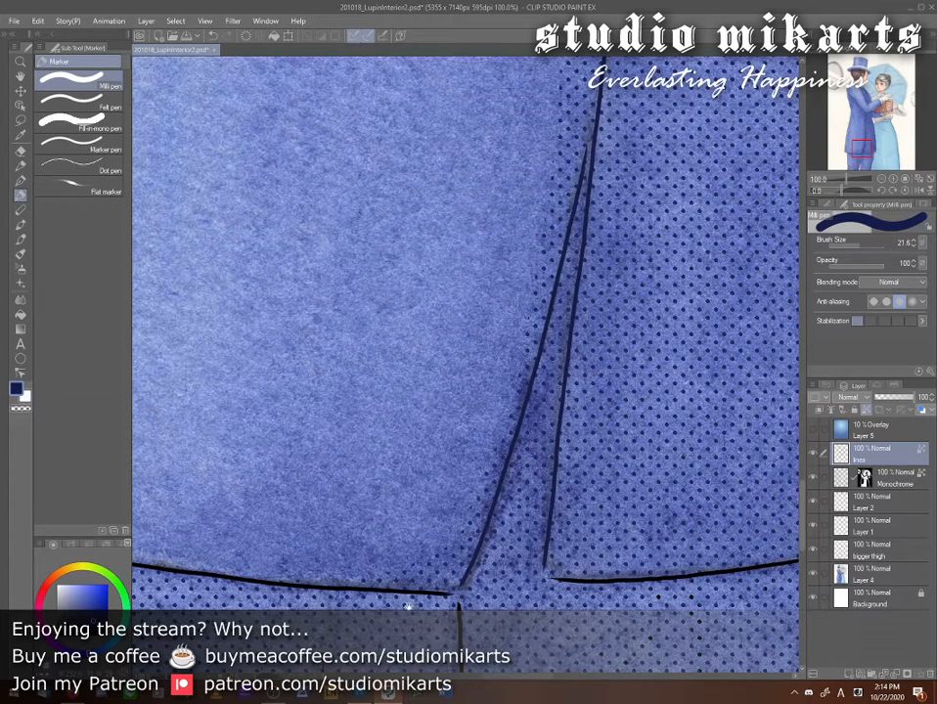
# - Recolor the hem of the man's back coat panel, its corner and the lower part of its outer edge dark navy
pyautogui.moveTo(453, 594); pyautogui.dragTo(223, 575)
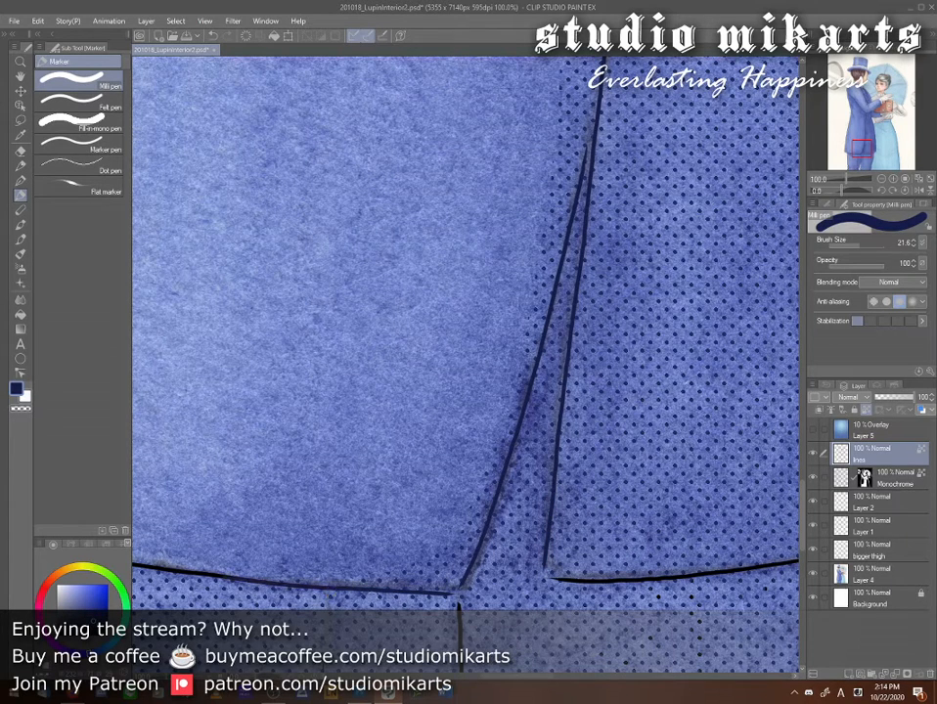
pyautogui.moveTo(332, 601); pyautogui.dragTo(573, 589)
pyautogui.moveTo(503, 569)
pyautogui.mouseDown()
pyautogui.moveTo(294, 539)
pyautogui.moveTo(587, 572)
pyautogui.mouseUp()
pyautogui.moveTo(548, 562); pyautogui.dragTo(516, 557)
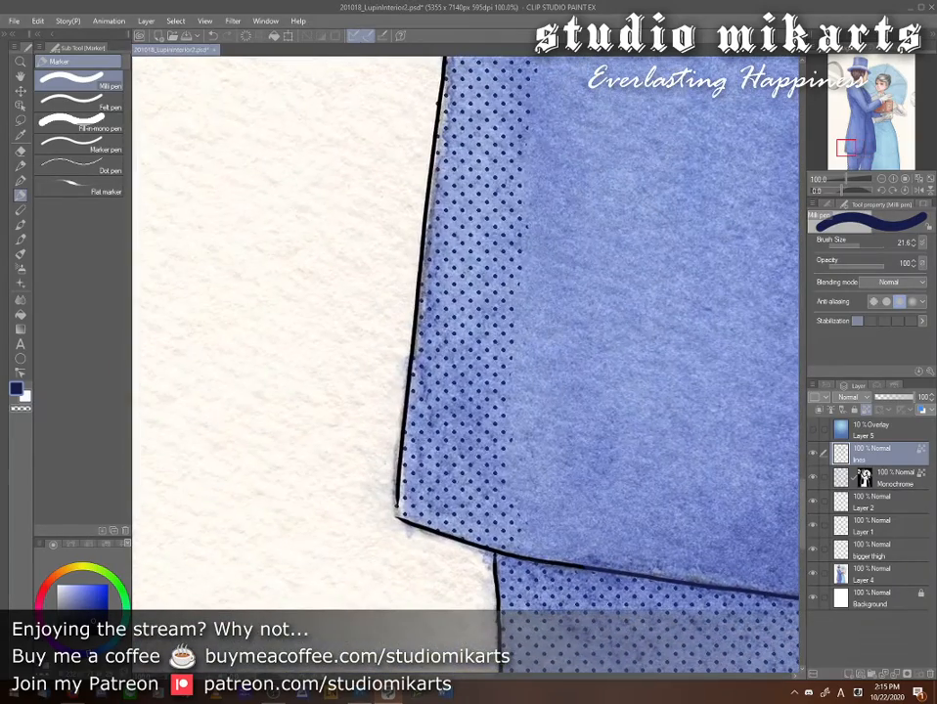
pyautogui.moveTo(579, 567)
pyautogui.mouseDown()
pyautogui.moveTo(449, 536)
pyautogui.moveTo(402, 430)
pyautogui.moveTo(429, 197)
pyautogui.moveTo(418, 290)
pyautogui.mouseUp()
pyautogui.moveTo(478, 382); pyautogui.dragTo(521, 549)
pyautogui.moveTo(471, 341)
pyautogui.mouseDown()
pyautogui.moveTo(492, 196)
pyautogui.moveTo(481, 278)
pyautogui.mouseUp()
pyautogui.moveTo(496, 166); pyautogui.dragTo(501, 122)
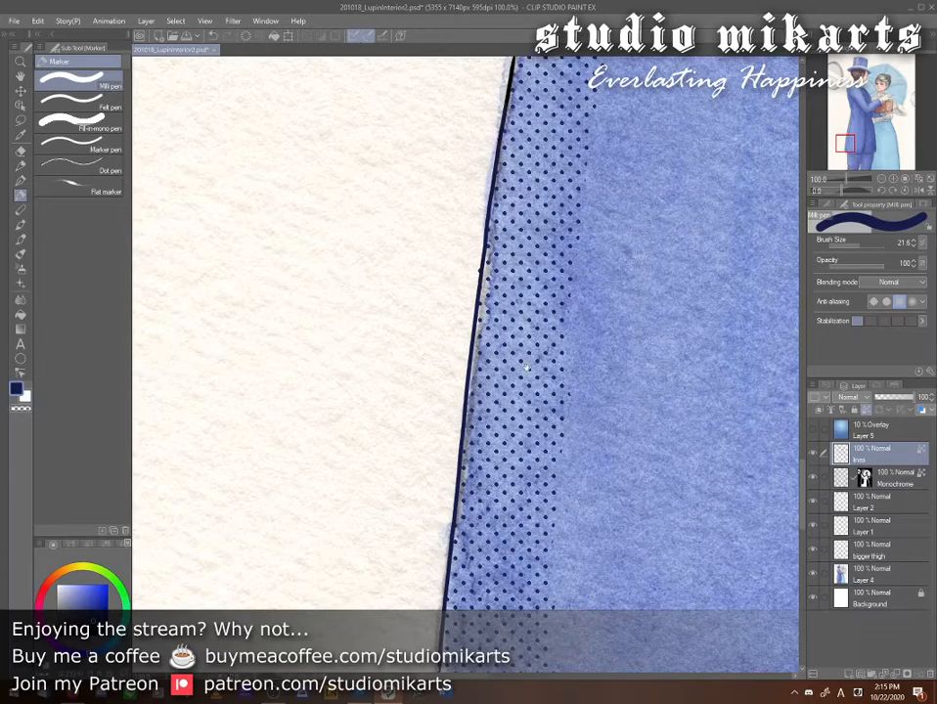
# - Continue the dark navy recoloring along the coat's outer back edge up to where it meets the sleeve
pyautogui.moveTo(528, 368); pyautogui.dragTo(536, 650)
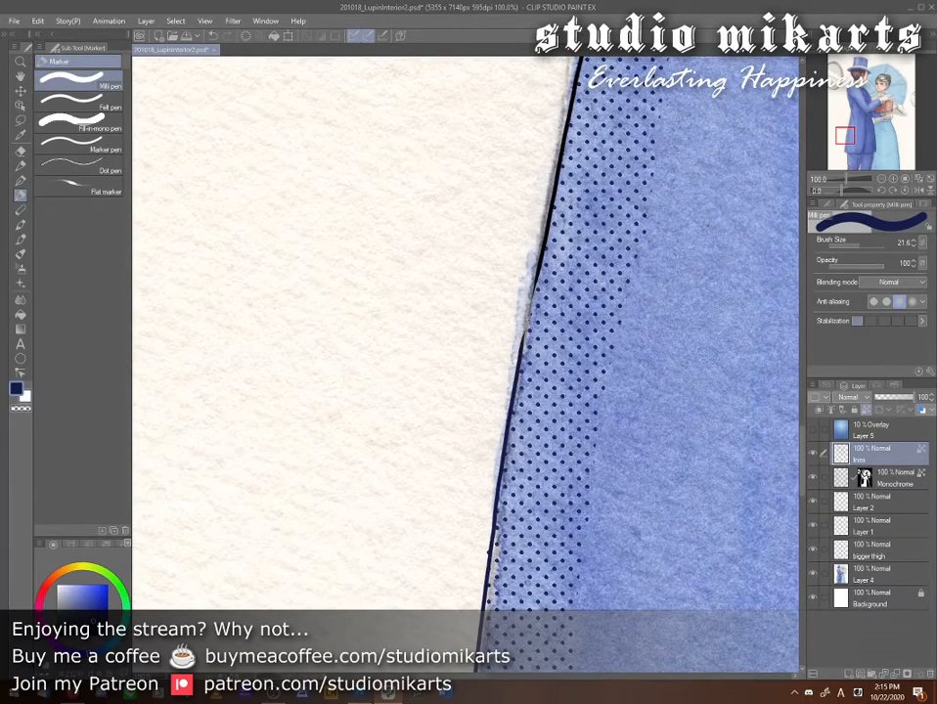
pyautogui.moveTo(536, 281); pyautogui.dragTo(567, 135)
pyautogui.moveTo(642, 378); pyautogui.dragTo(638, 583)
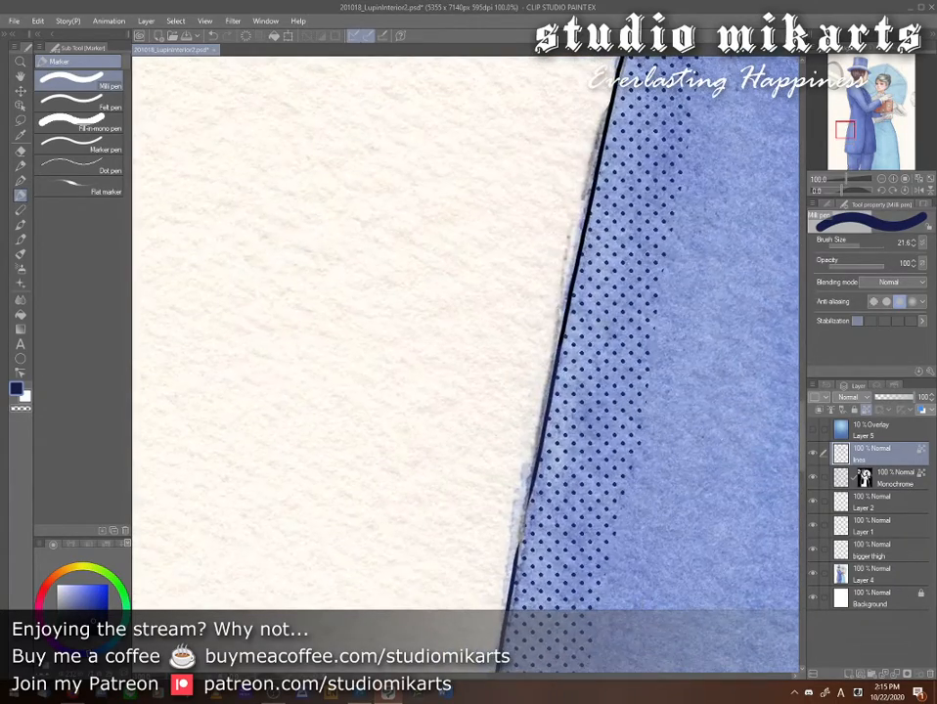
pyautogui.moveTo(559, 347); pyautogui.dragTo(603, 150)
pyautogui.moveTo(643, 401); pyautogui.dragTo(619, 657)
pyautogui.moveTo(568, 427); pyautogui.dragTo(628, 187)
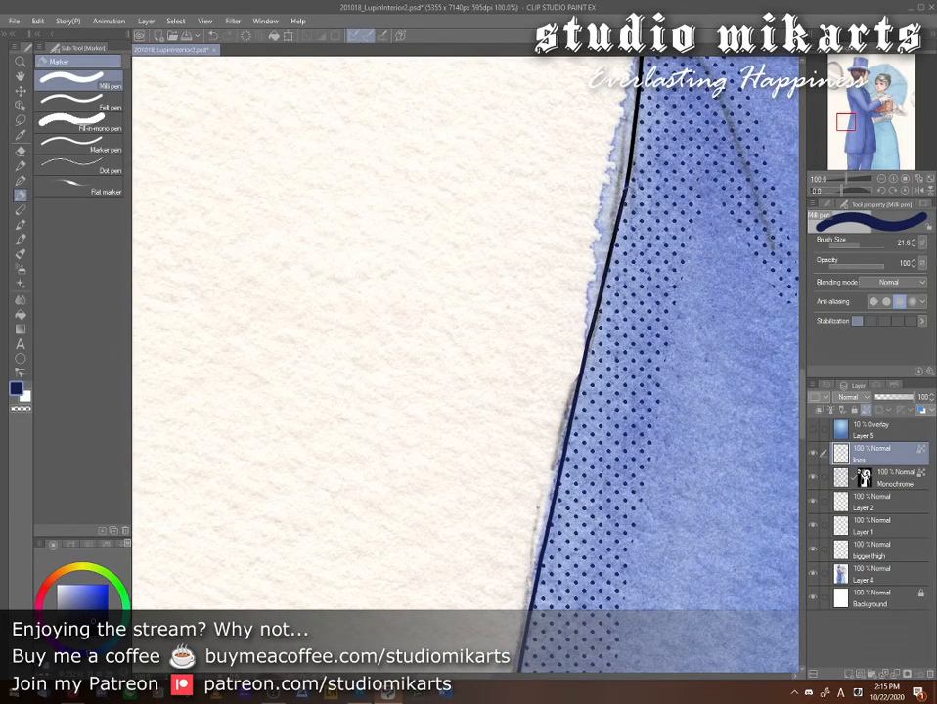
pyautogui.moveTo(613, 248); pyautogui.dragTo(633, 140)
pyautogui.moveTo(617, 257); pyautogui.dragTo(615, 502)
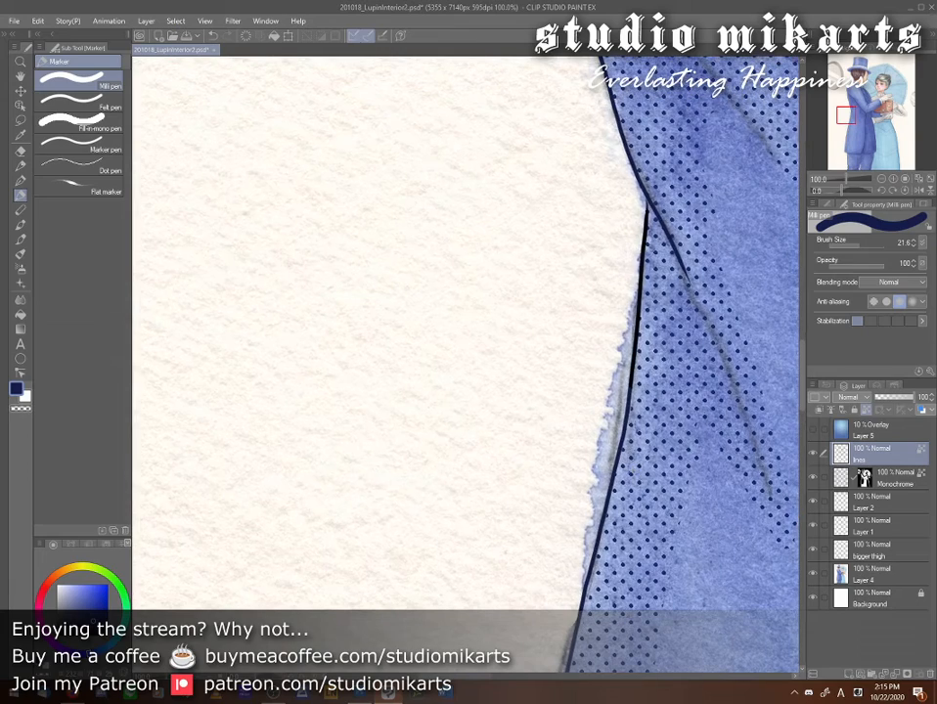
pyautogui.moveTo(639, 312); pyautogui.dragTo(647, 209)
pyautogui.moveTo(633, 362); pyautogui.dragTo(640, 284)
pyautogui.moveTo(629, 387); pyautogui.dragTo(638, 303)
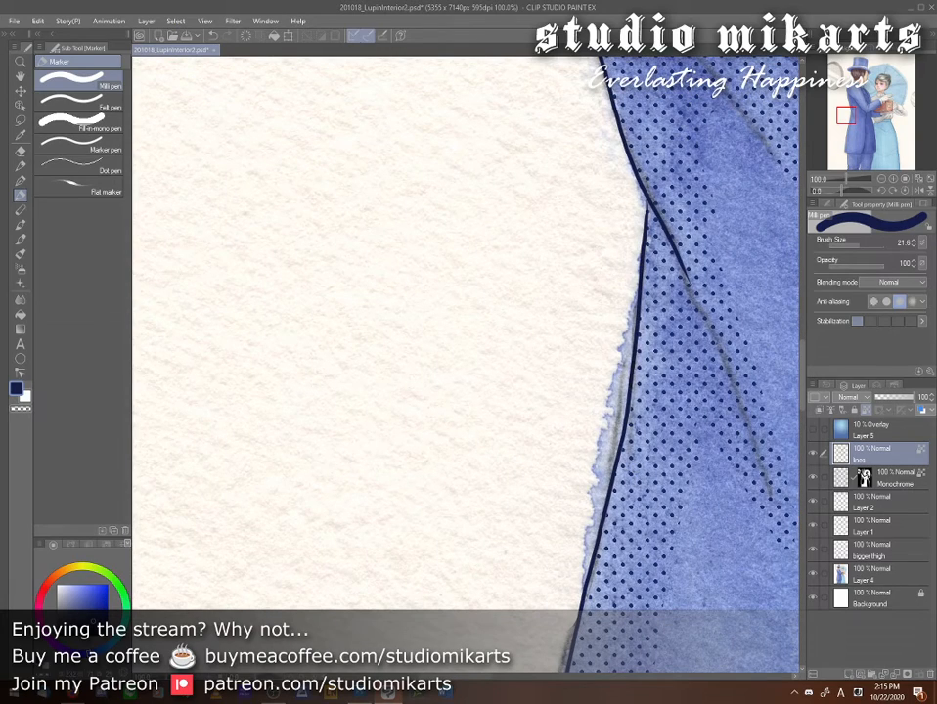
# - Recolor the outer outline of the back trouser leg dark navy from the coat hem to the canvas edge, including the fold lines
pyautogui.moveTo(731, 521); pyautogui.dragTo(577, 188)
pyautogui.moveTo(579, 377); pyautogui.dragTo(634, 196)
pyautogui.moveTo(542, 490); pyautogui.dragTo(599, 118)
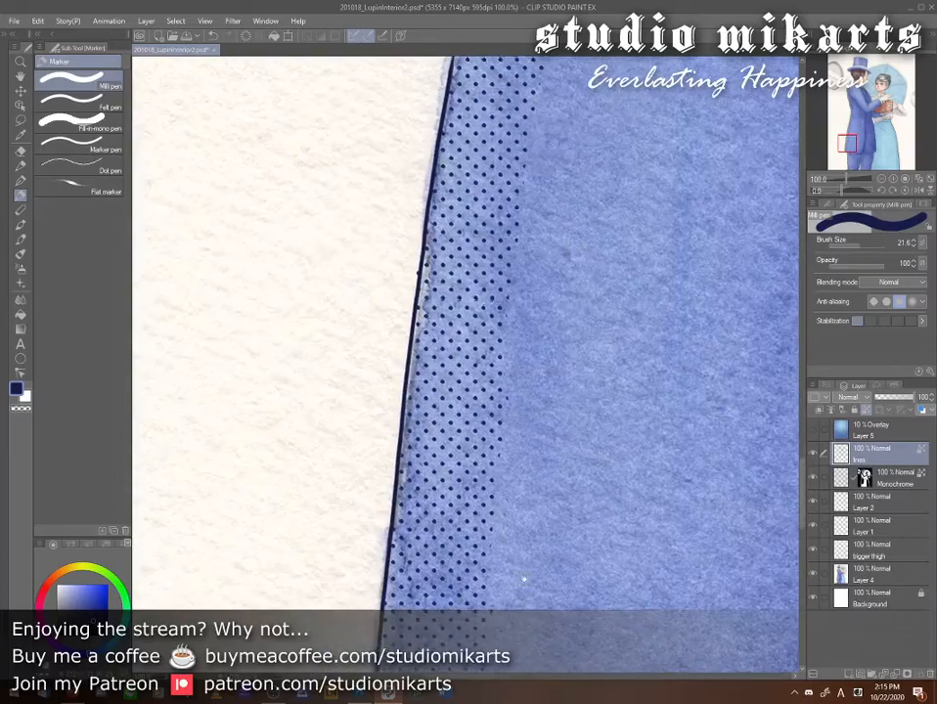
pyautogui.moveTo(528, 651); pyautogui.dragTo(537, 395)
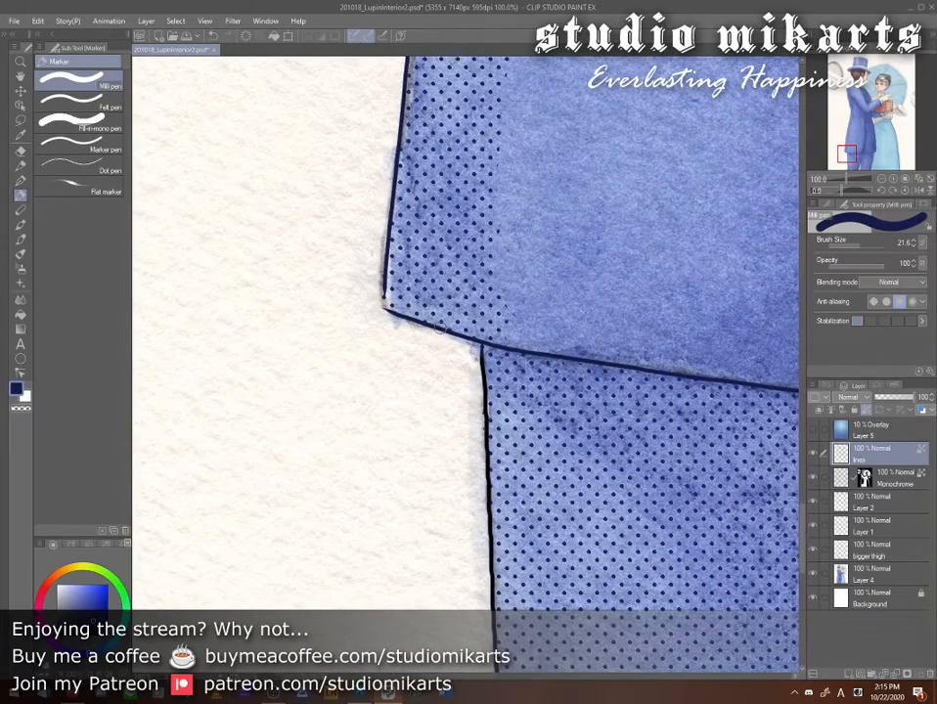
pyautogui.moveTo(482, 349); pyautogui.dragTo(490, 491)
pyautogui.moveTo(608, 507)
pyautogui.mouseDown()
pyautogui.moveTo(594, 478)
pyautogui.moveTo(580, 343)
pyautogui.mouseUp()
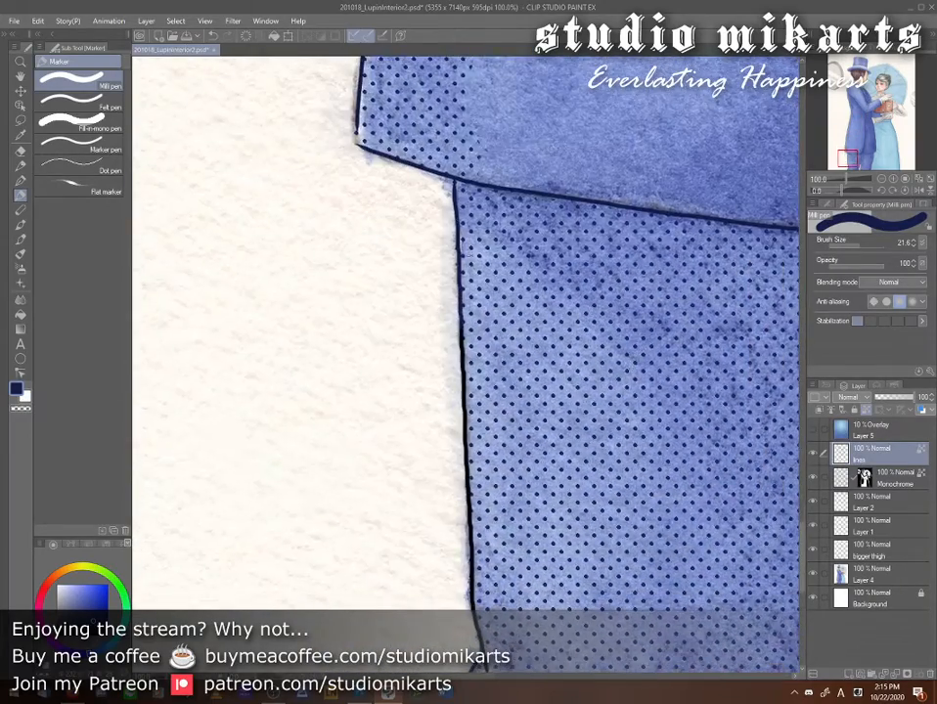
pyautogui.moveTo(461, 331); pyautogui.dragTo(474, 586)
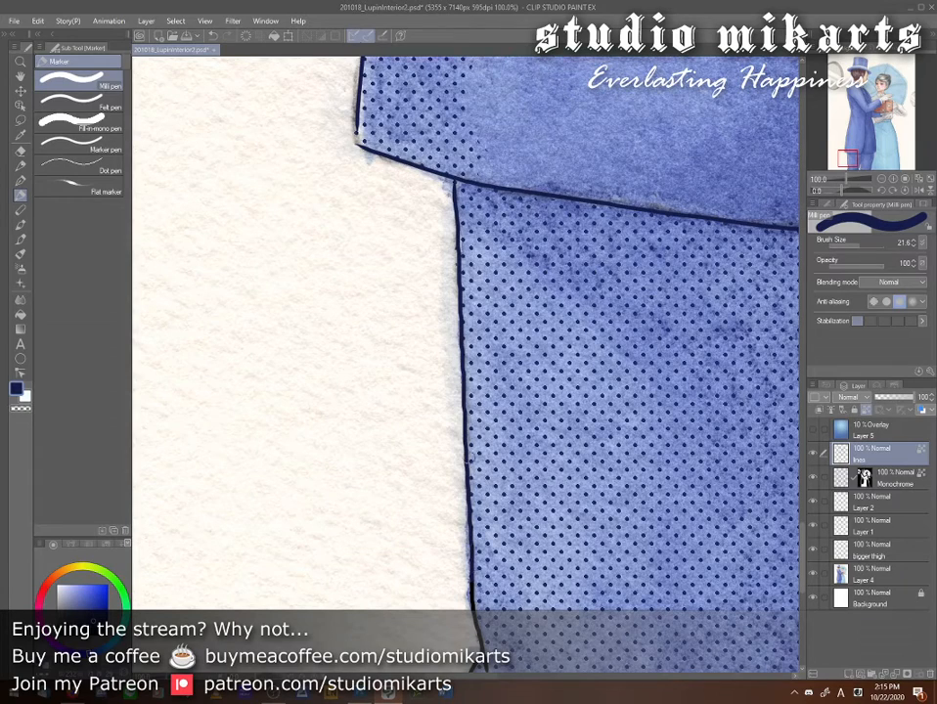
pyautogui.moveTo(557, 605); pyautogui.dragTo(593, 319)
pyautogui.moveTo(508, 304)
pyautogui.mouseDown()
pyautogui.moveTo(526, 396)
pyautogui.moveTo(506, 406)
pyautogui.moveTo(525, 485)
pyautogui.moveTo(493, 527)
pyautogui.mouseUp()
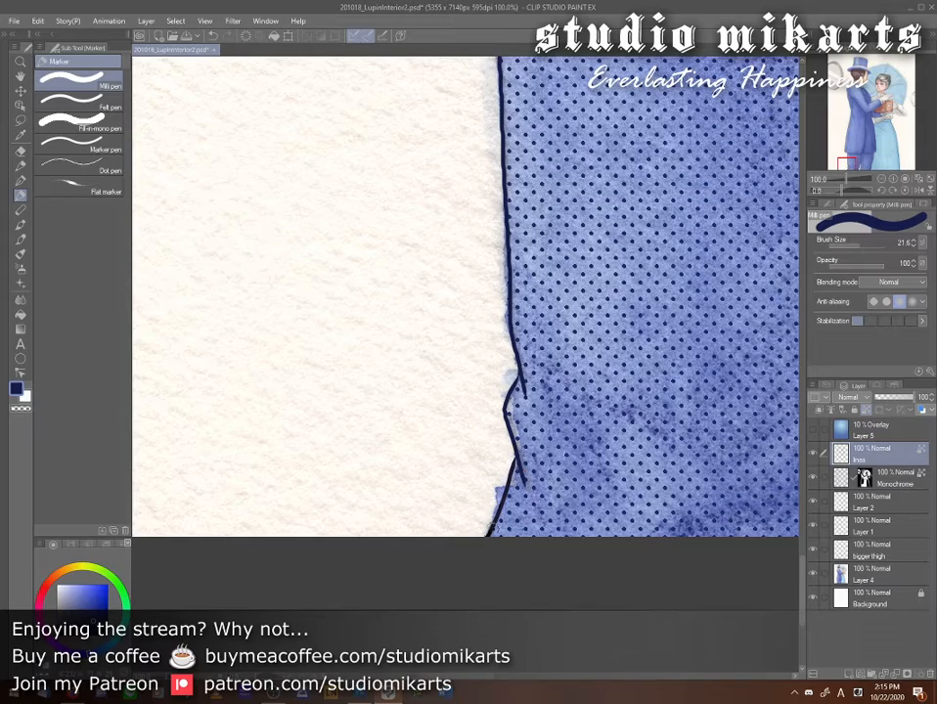
# - Recolor the outlines around the gap between the legs and the back trouser leg's crease and inner line dark navy
pyautogui.moveTo(678, 523); pyautogui.dragTo(330, 532)
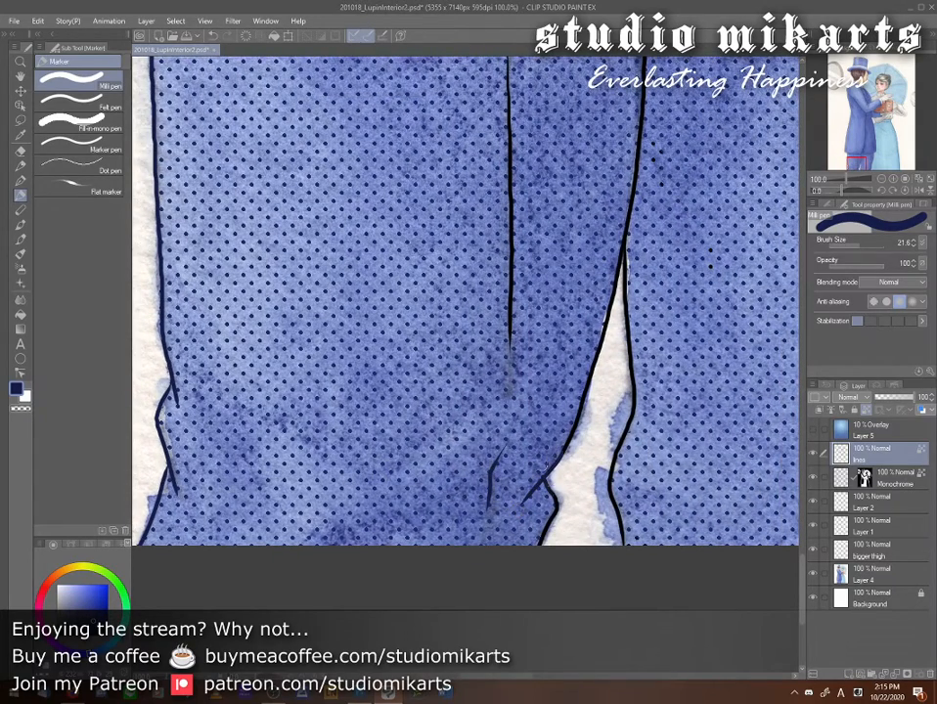
pyautogui.moveTo(549, 476); pyautogui.dragTo(592, 371)
pyautogui.moveTo(560, 452)
pyautogui.mouseDown()
pyautogui.moveTo(575, 427)
pyautogui.moveTo(636, 187)
pyautogui.mouseUp()
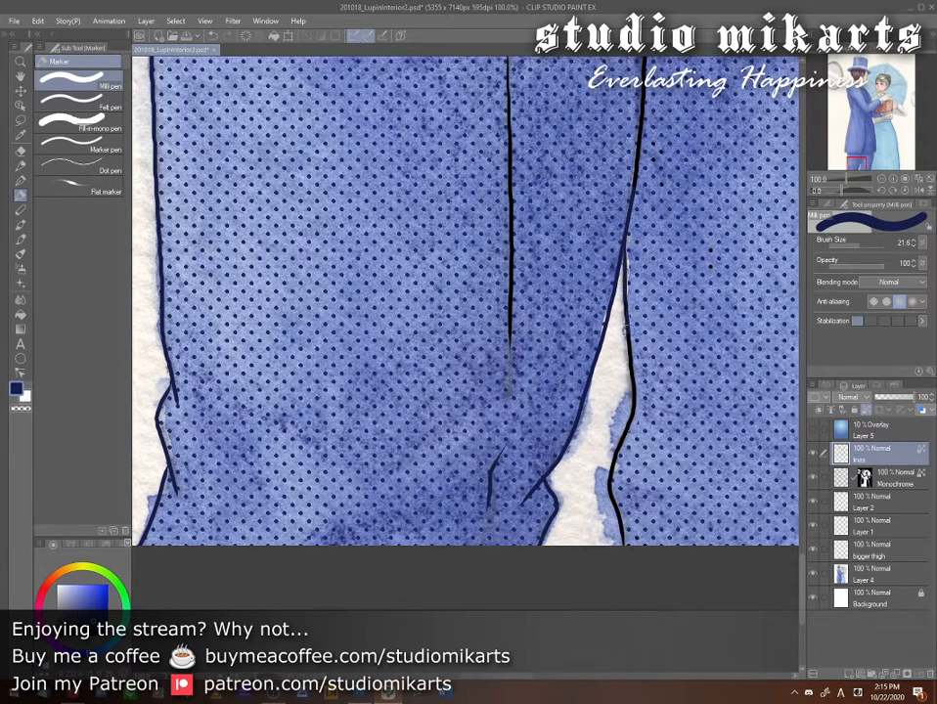
pyautogui.moveTo(614, 457); pyautogui.dragTo(616, 512)
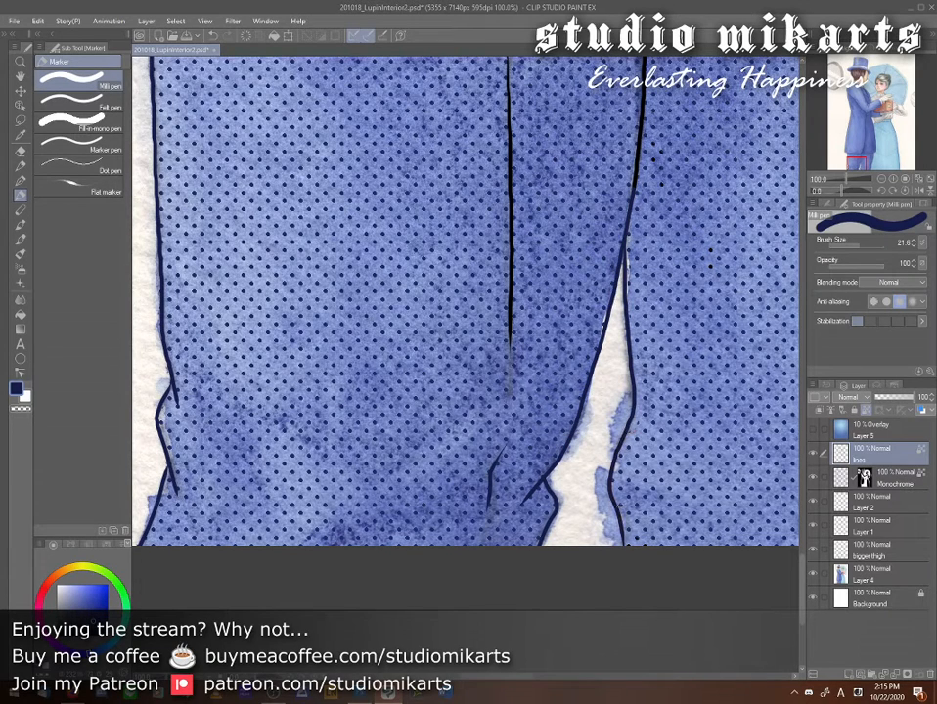
pyautogui.moveTo(470, 338)
pyautogui.mouseDown()
pyautogui.moveTo(489, 508)
pyautogui.moveTo(529, 388)
pyautogui.moveTo(527, 248)
pyautogui.mouseUp()
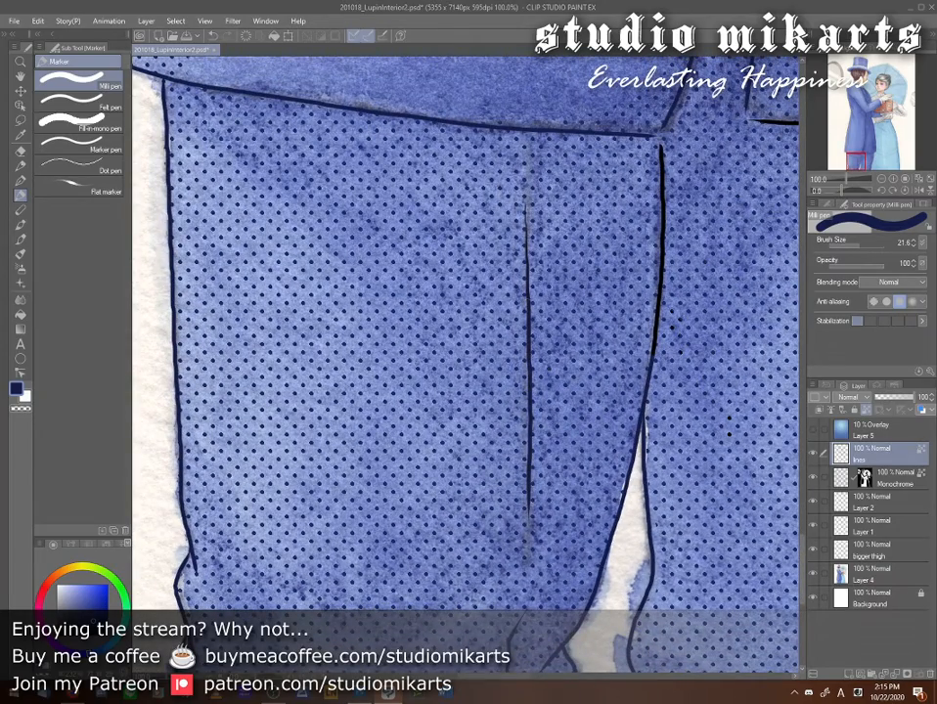
pyautogui.moveTo(651, 344); pyautogui.dragTo(659, 261)
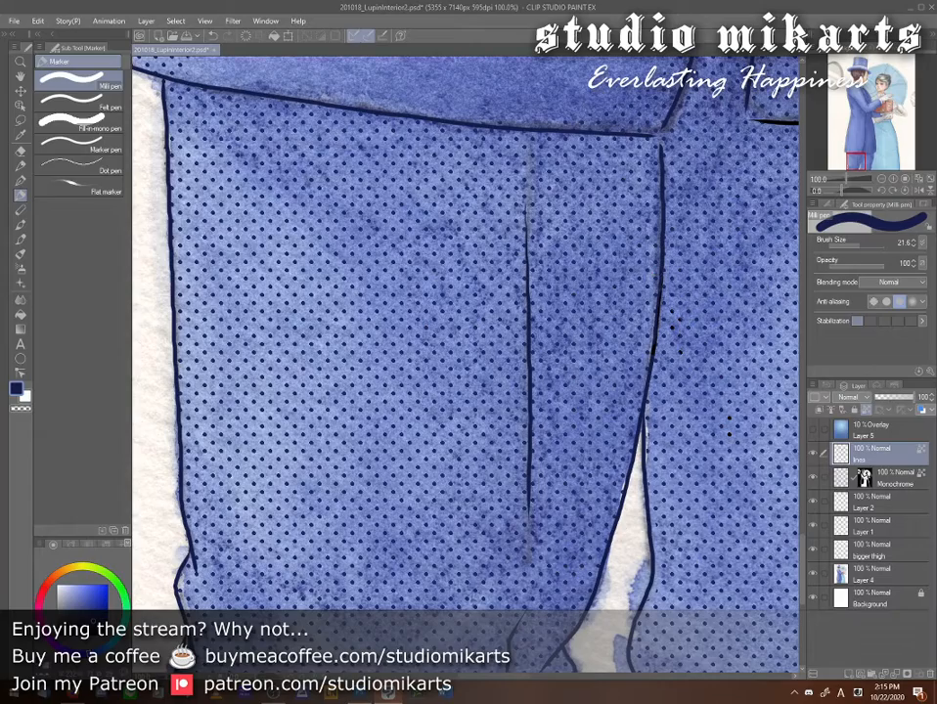
# - Paint the front trouser leg's crease lines and its outline against the light blue dress dark navy
pyautogui.moveTo(693, 597)
pyautogui.mouseDown()
pyautogui.moveTo(500, 309)
pyautogui.moveTo(338, 491)
pyautogui.moveTo(327, 485)
pyautogui.mouseUp()
pyautogui.moveTo(623, 389)
pyautogui.mouseDown()
pyautogui.moveTo(625, 492)
pyautogui.moveTo(606, 580)
pyautogui.mouseUp()
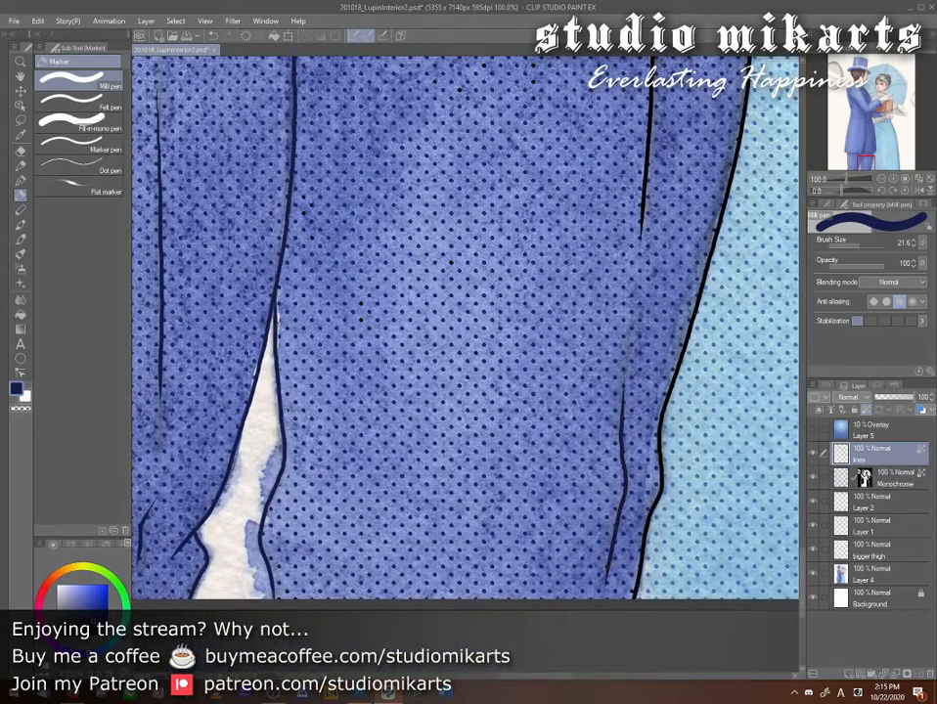
pyautogui.moveTo(644, 525)
pyautogui.mouseDown()
pyautogui.moveTo(635, 593)
pyautogui.moveTo(669, 391)
pyautogui.moveTo(719, 223)
pyautogui.mouseUp()
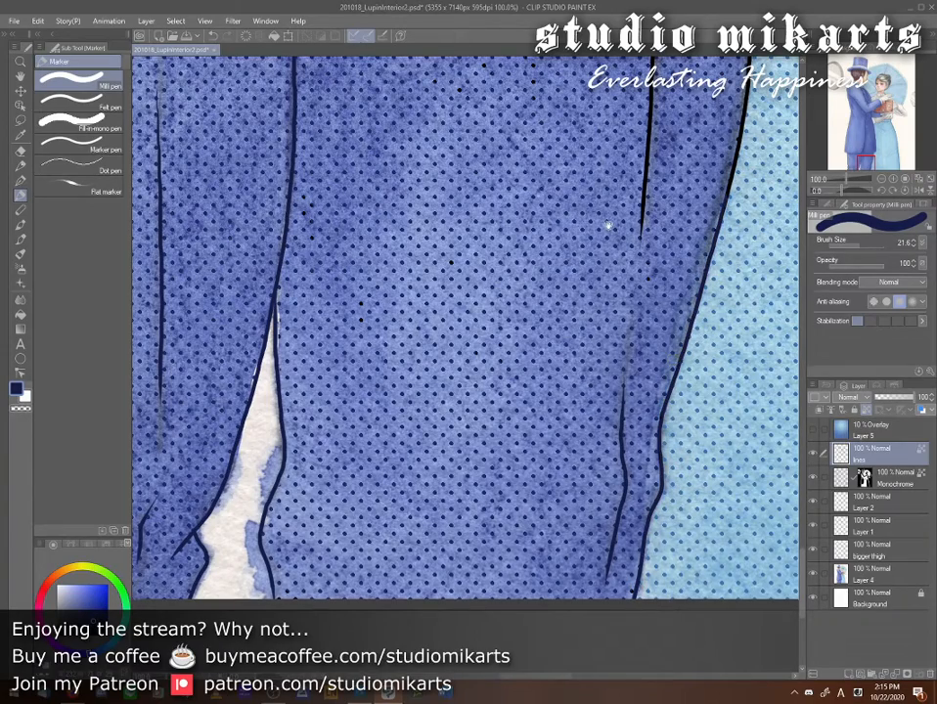
pyautogui.moveTo(607, 286); pyautogui.dragTo(579, 454)
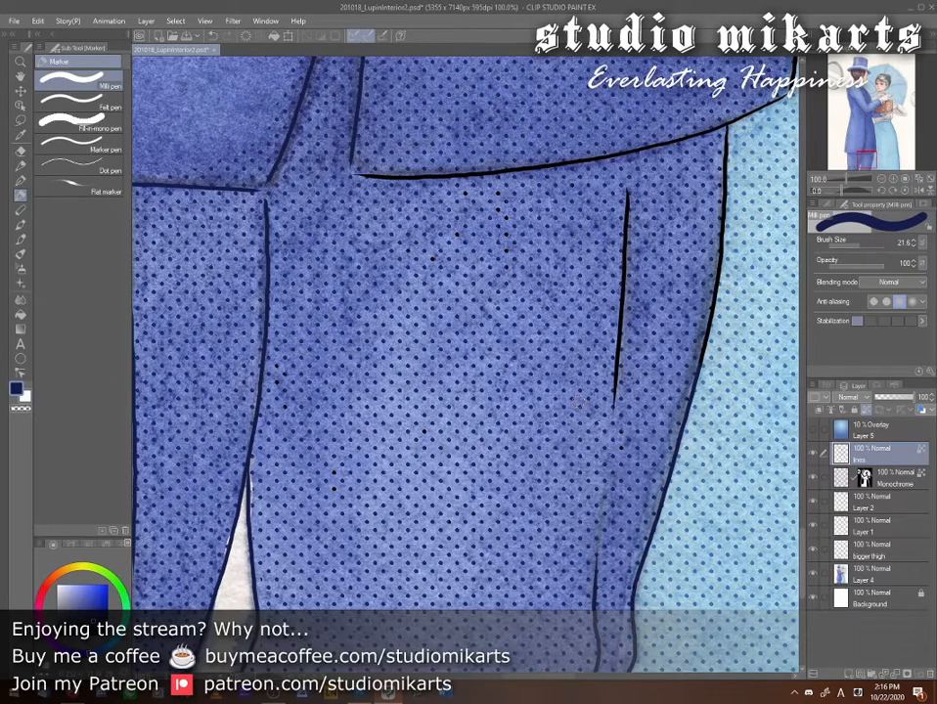
pyautogui.moveTo(575, 351)
pyautogui.mouseDown()
pyautogui.moveTo(567, 432)
pyautogui.moveTo(569, 420)
pyautogui.mouseUp()
pyautogui.moveTo(623, 259); pyautogui.dragTo(612, 409)
pyautogui.moveTo(679, 495)
pyautogui.mouseDown()
pyautogui.moveTo(715, 315)
pyautogui.moveTo(721, 199)
pyautogui.mouseUp()
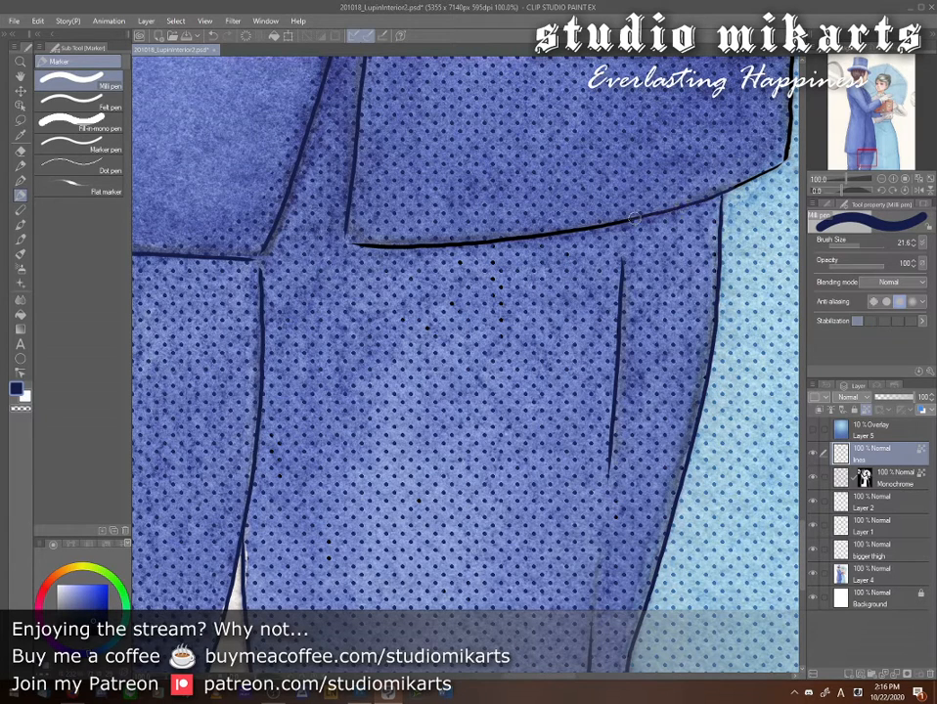
# - Recolor the curved hem of the coat's front panel dark navy across to its corner by the dress
pyautogui.moveTo(537, 236); pyautogui.dragTo(350, 244)
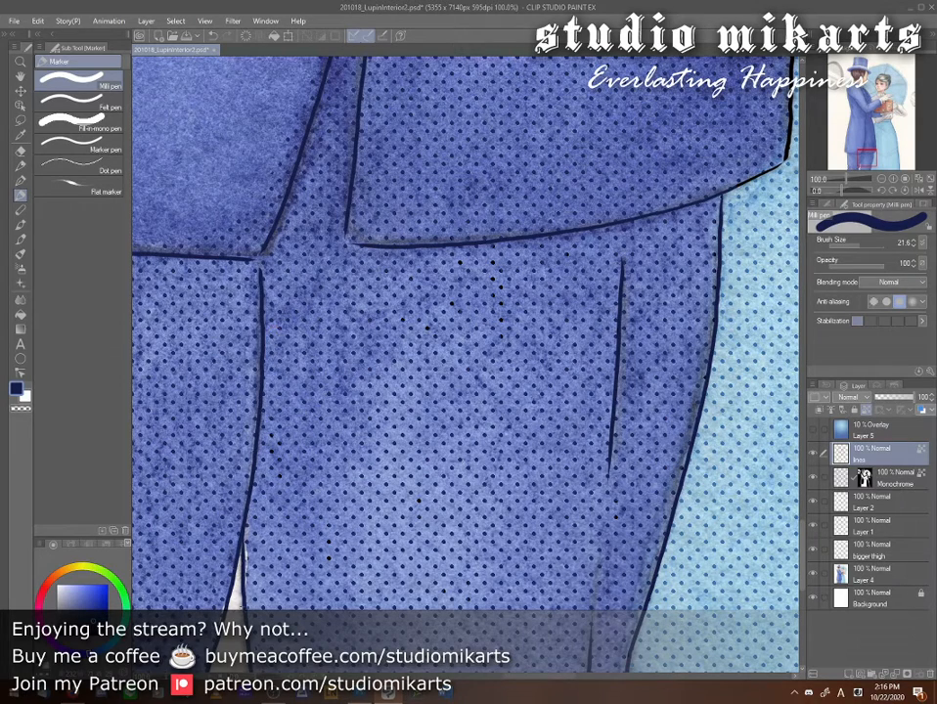
pyautogui.moveTo(551, 560); pyautogui.dragTo(525, 301)
pyautogui.moveTo(535, 374); pyautogui.dragTo(611, 648)
pyautogui.moveTo(448, 276); pyautogui.dragTo(534, 558)
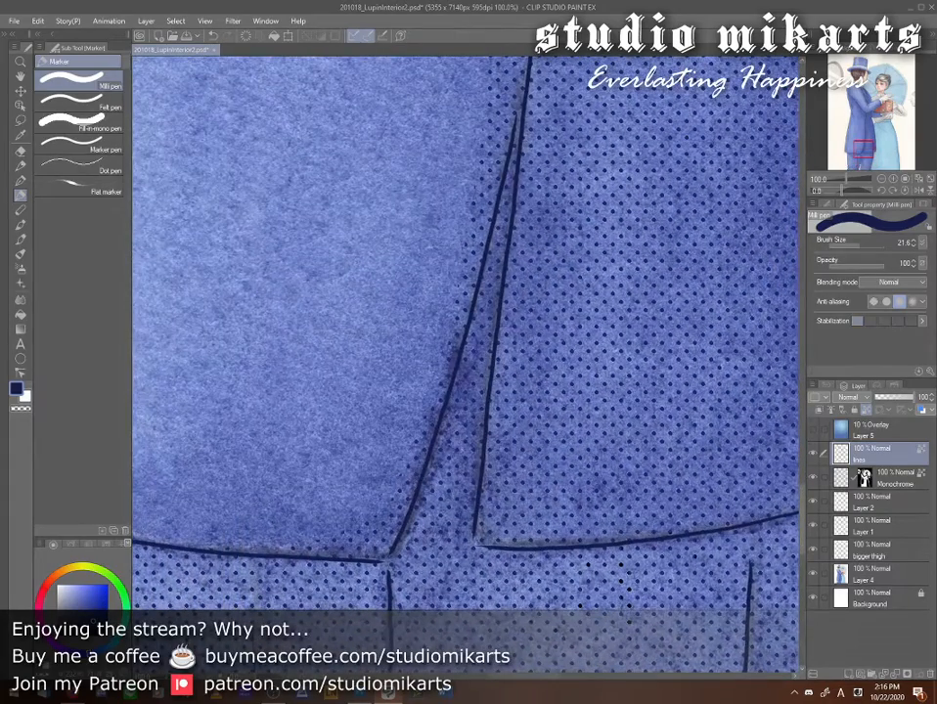
pyautogui.moveTo(618, 269); pyautogui.dragTo(619, 632)
pyautogui.moveTo(677, 530); pyautogui.dragTo(409, 204)
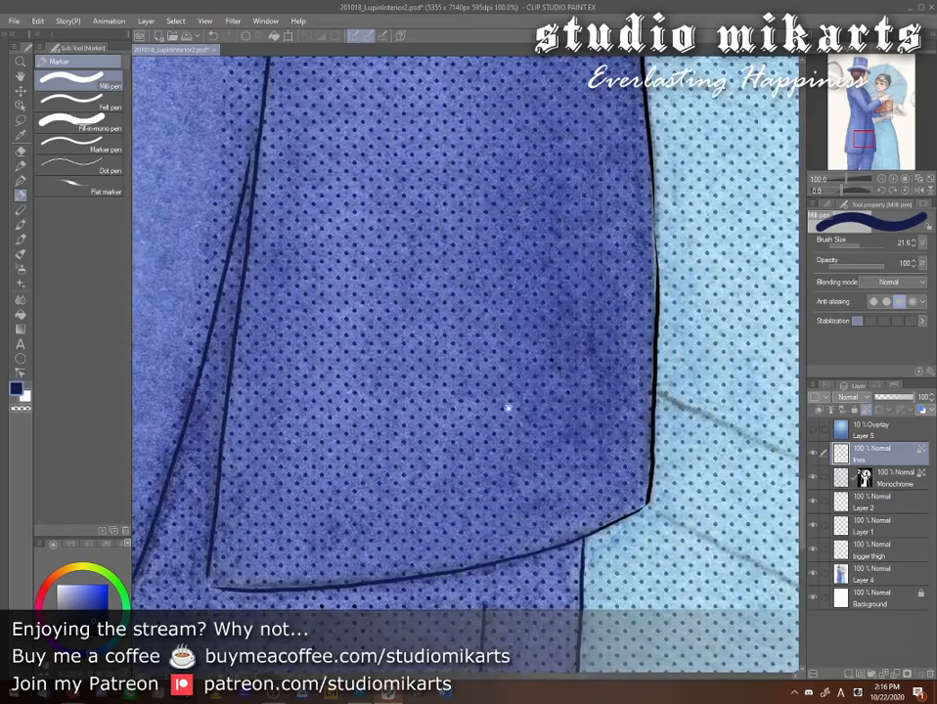
# - Recolor the coat front panel's edge against the dress dark navy from the hem corner upward
pyautogui.moveTo(650, 502); pyautogui.dragTo(652, 323)
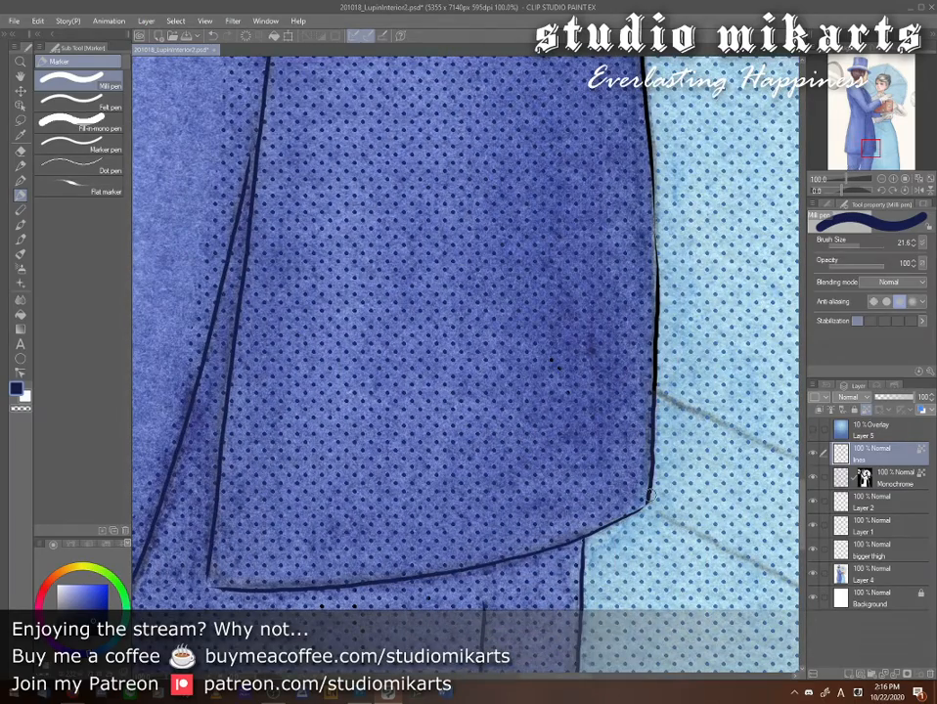
pyautogui.moveTo(624, 275); pyautogui.dragTo(616, 499)
pyautogui.moveTo(645, 416); pyautogui.dragTo(634, 298)
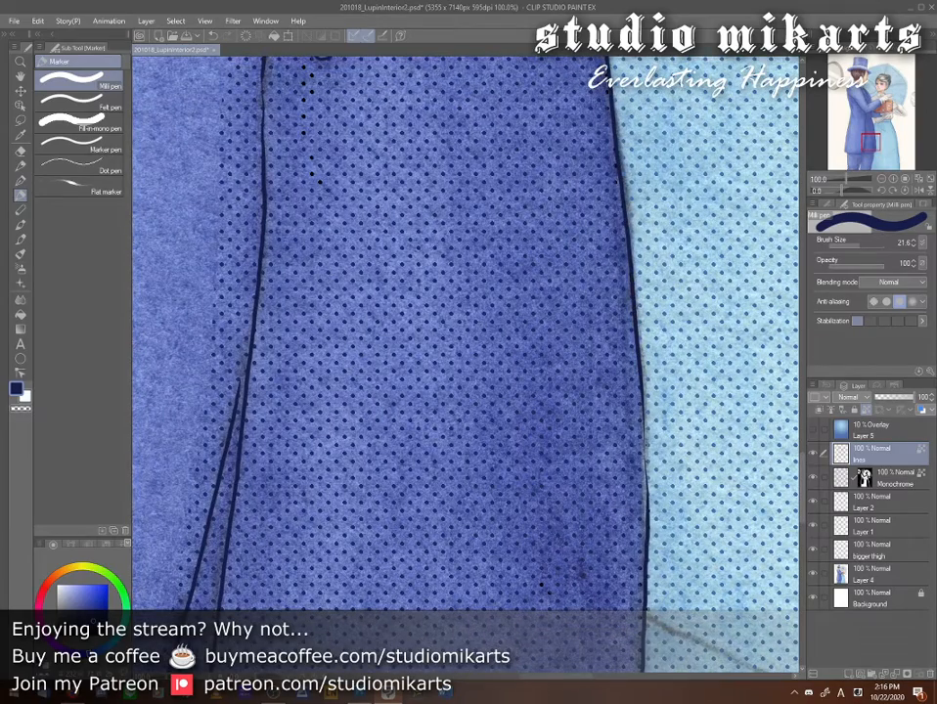
pyautogui.moveTo(451, 174); pyautogui.dragTo(488, 383)
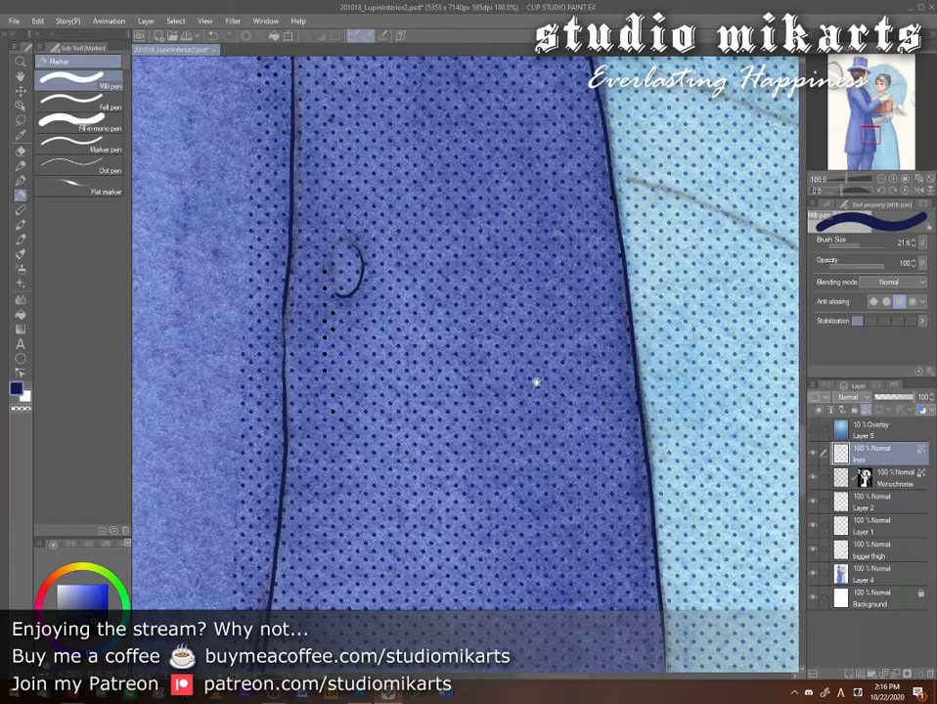
pyautogui.moveTo(538, 383); pyautogui.dragTo(645, 465)
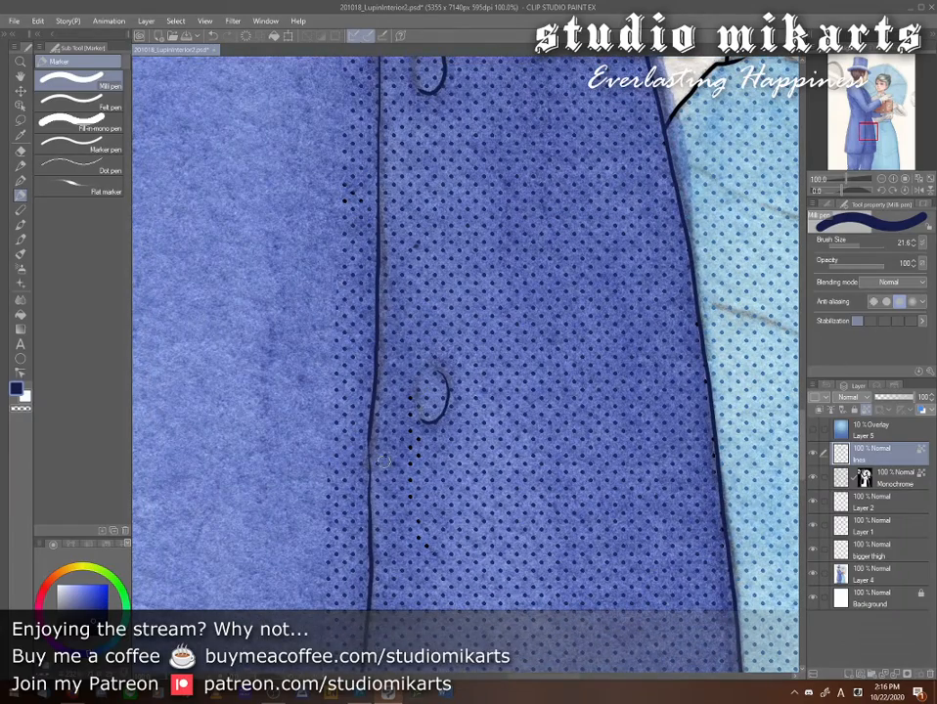
# - Recolor the lower edge and cuff opening of the man's far coat sleeve dark navy, below the red-brown box
pyautogui.moveTo(682, 242); pyautogui.dragTo(700, 106)
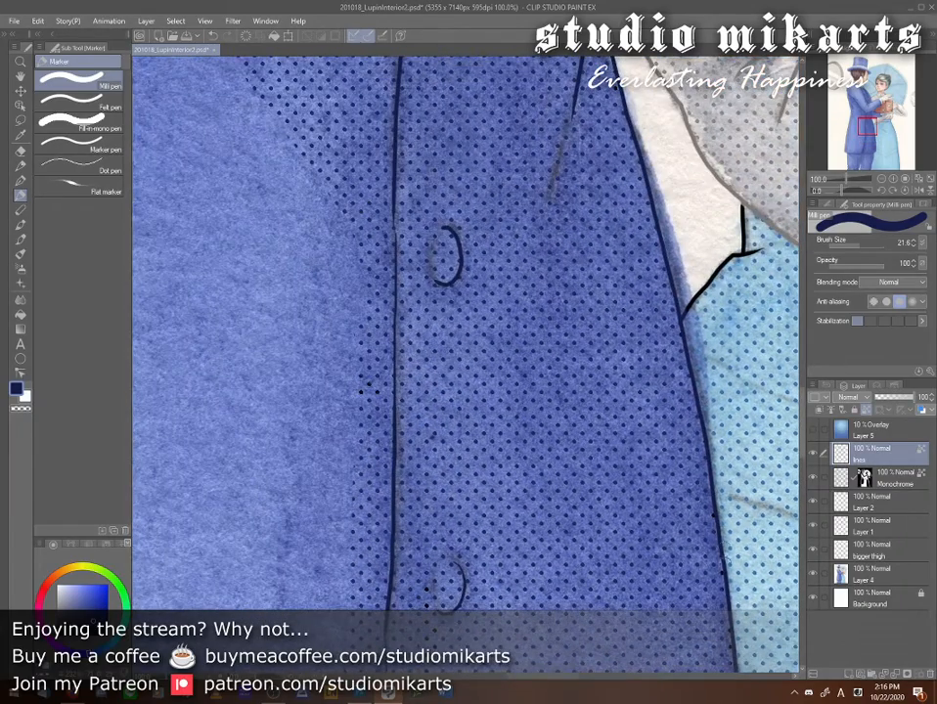
pyautogui.moveTo(613, 234); pyautogui.dragTo(639, 509)
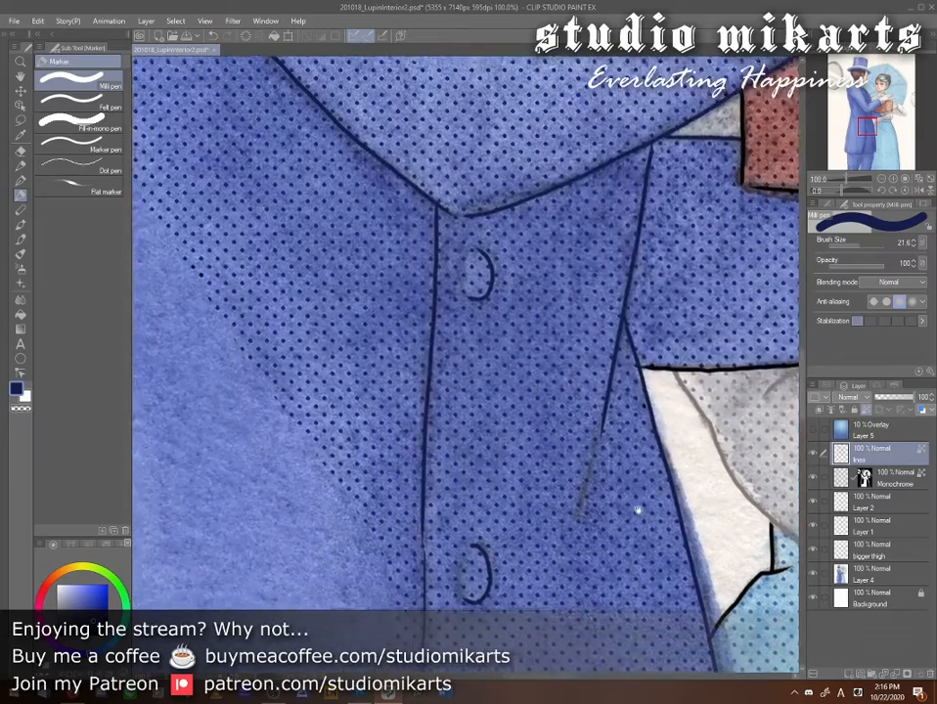
pyautogui.moveTo(646, 460); pyautogui.dragTo(509, 460)
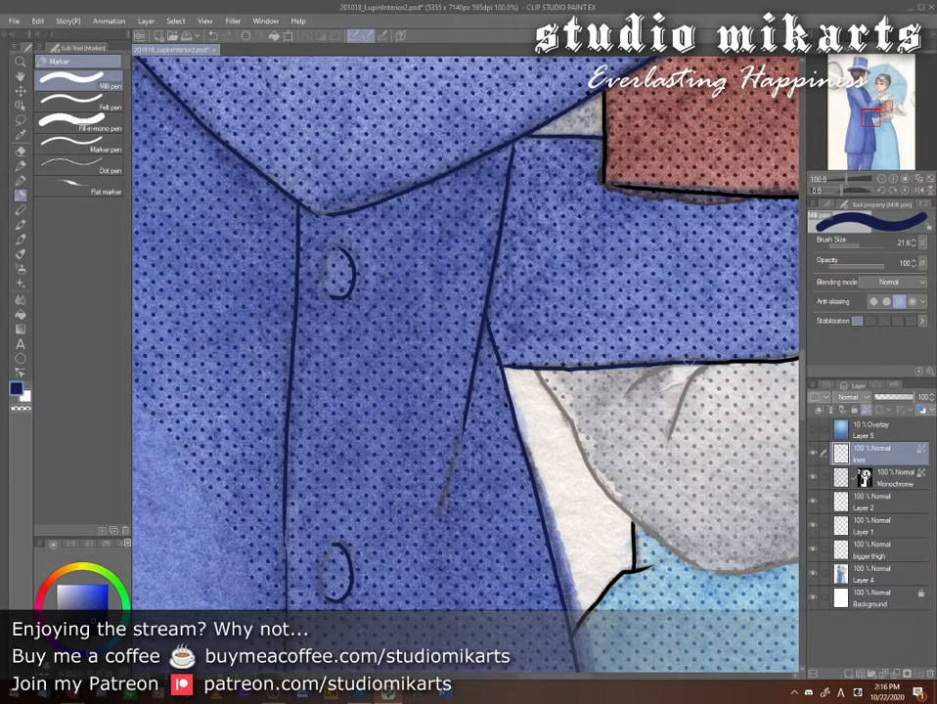
pyautogui.moveTo(751, 463); pyautogui.dragTo(521, 520)
pyautogui.moveTo(529, 422)
pyautogui.mouseDown()
pyautogui.moveTo(634, 401)
pyautogui.moveTo(664, 363)
pyautogui.mouseUp()
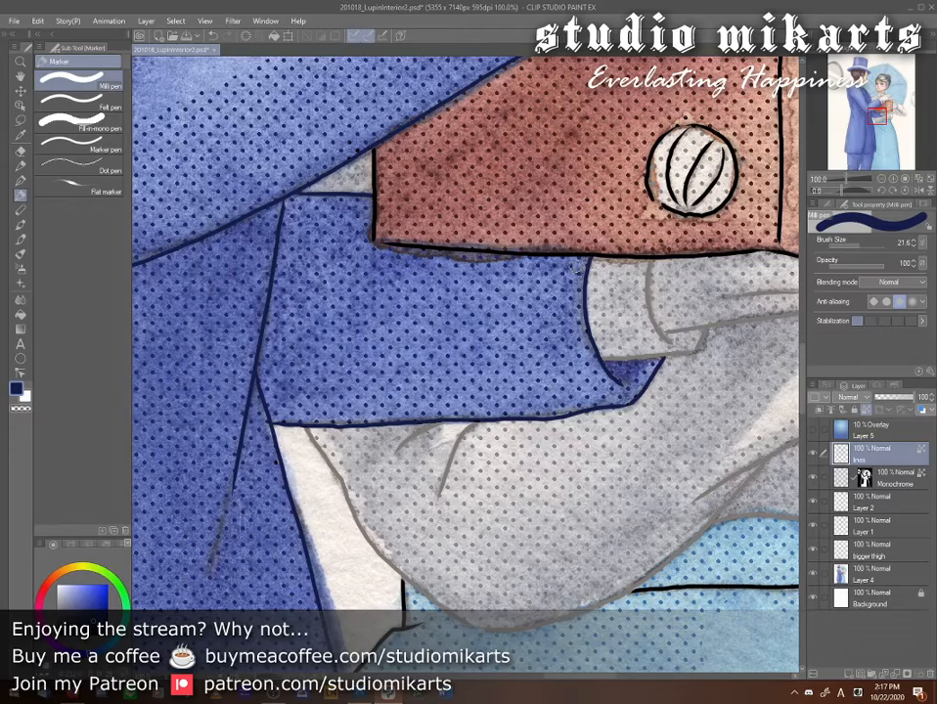
# - Sample a dark reddish brown and recolor the flap creases and vertical panel lines on the box's light side
pyautogui.moveTo(624, 435); pyautogui.dragTo(280, 658)
pyautogui.moveTo(429, 317); pyautogui.dragTo(506, 400)
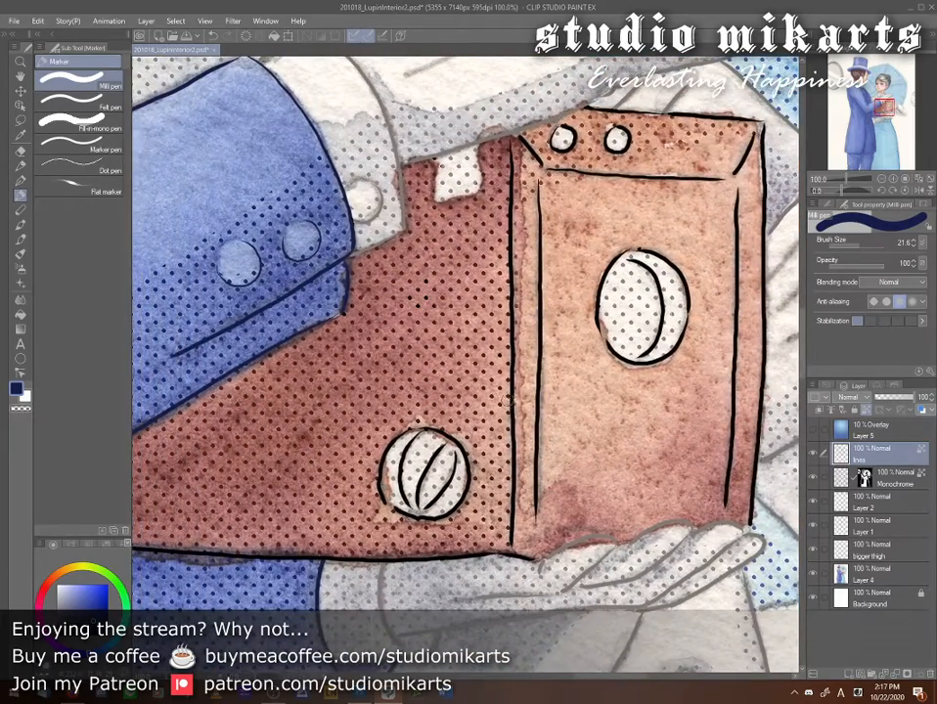
pyautogui.keyDown('alt'); pyautogui.click(509, 399); pyautogui.keyUp('alt')
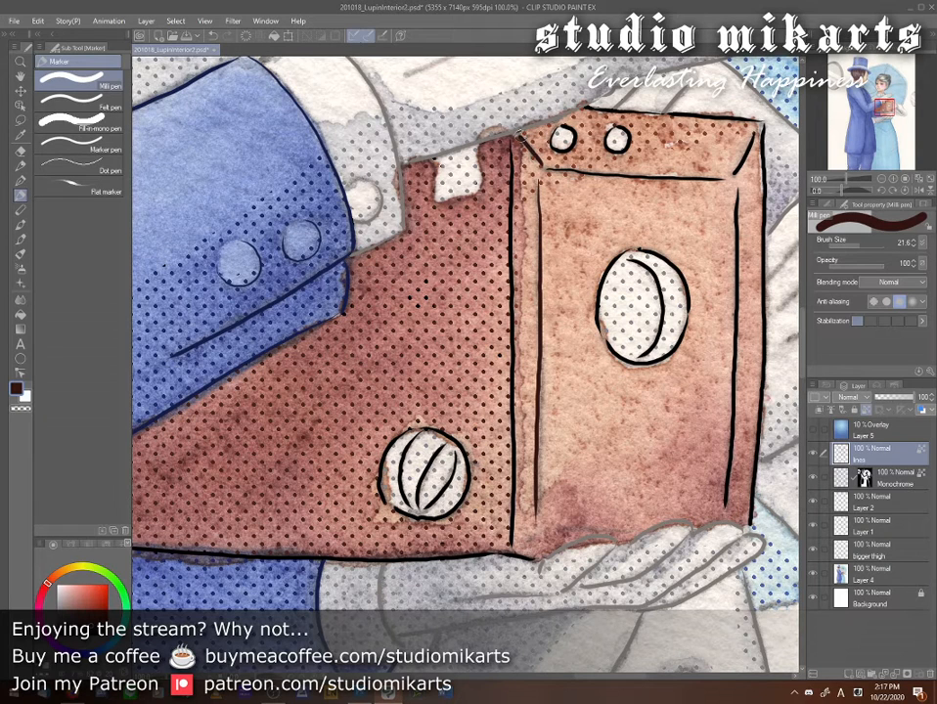
pyautogui.moveTo(618, 177)
pyautogui.mouseDown()
pyautogui.moveTo(725, 180)
pyautogui.moveTo(751, 143)
pyautogui.mouseUp()
pyautogui.moveTo(738, 194); pyautogui.dragTo(727, 488)
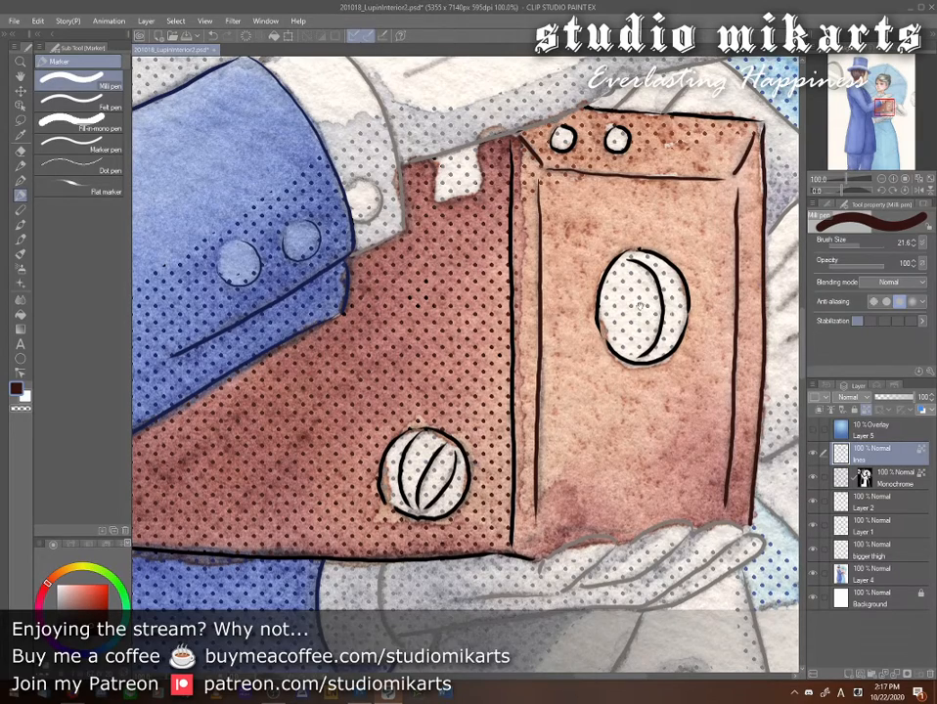
# - Recolor the box's top edge, dividing edge and the outlines of its round details dark reddish brown
pyautogui.moveTo(638, 306); pyautogui.dragTo(551, 499)
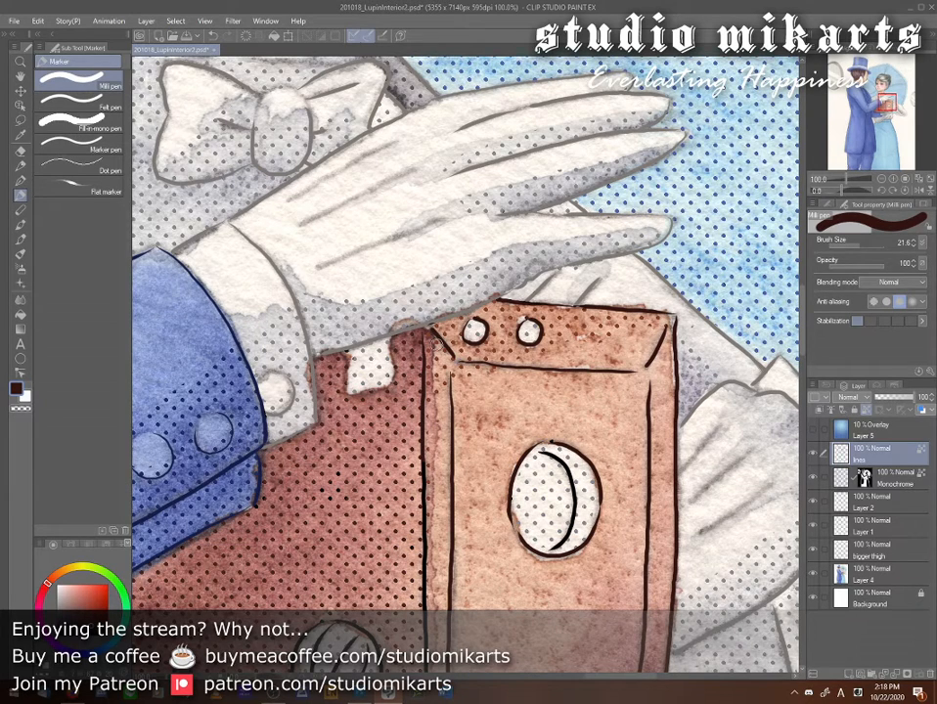
pyautogui.keyDown('alt'); pyautogui.click(425, 321); pyautogui.keyUp('alt')
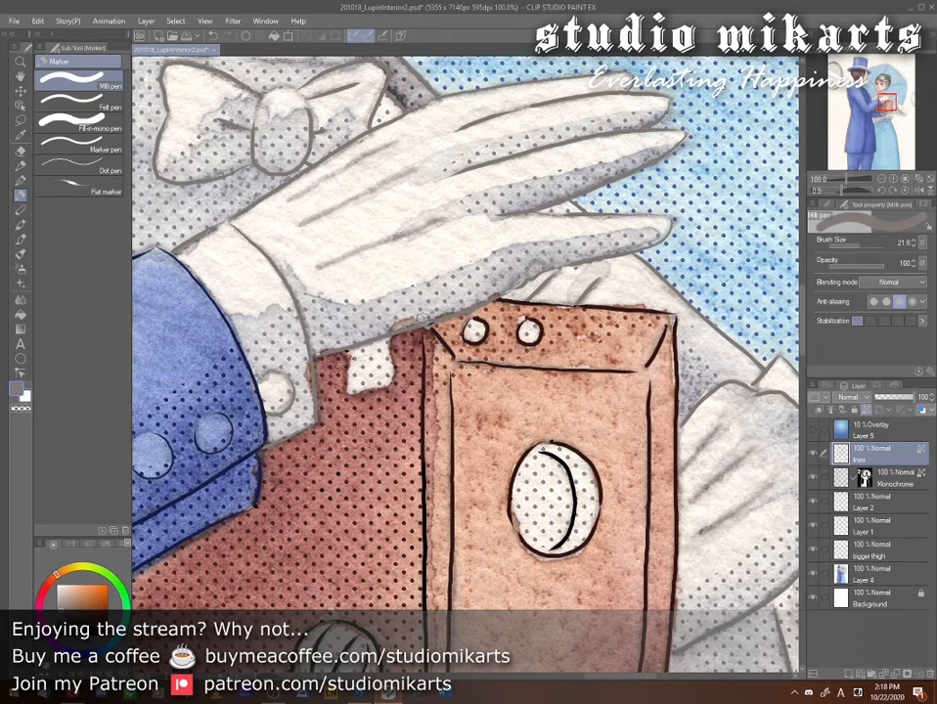
pyautogui.keyDown('alt'); pyautogui.click(438, 335); pyautogui.keyUp('alt')
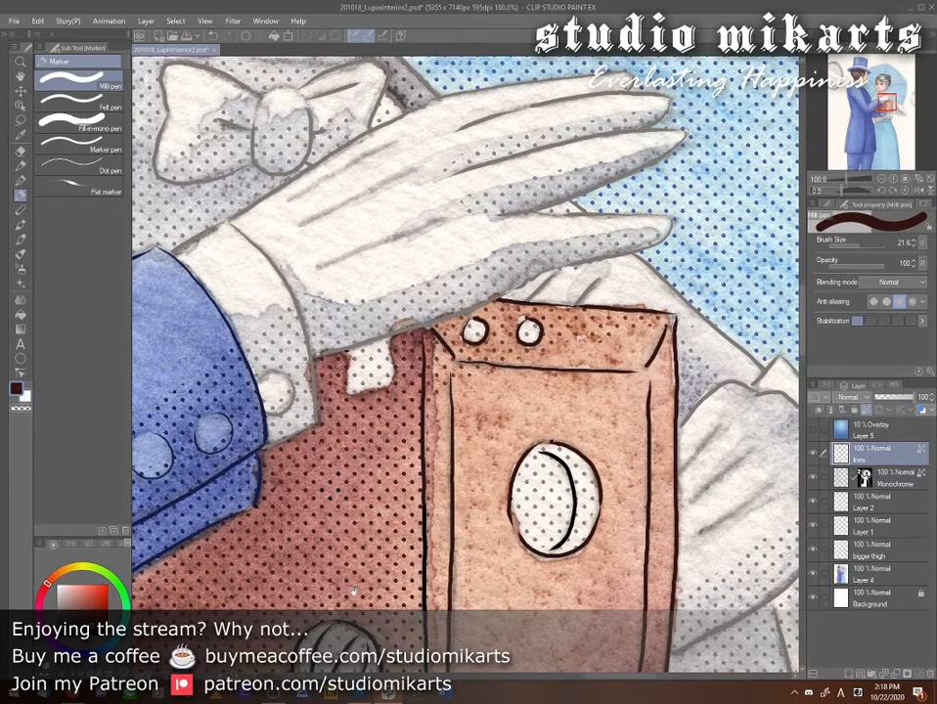
pyautogui.moveTo(353, 591); pyautogui.dragTo(359, 355)
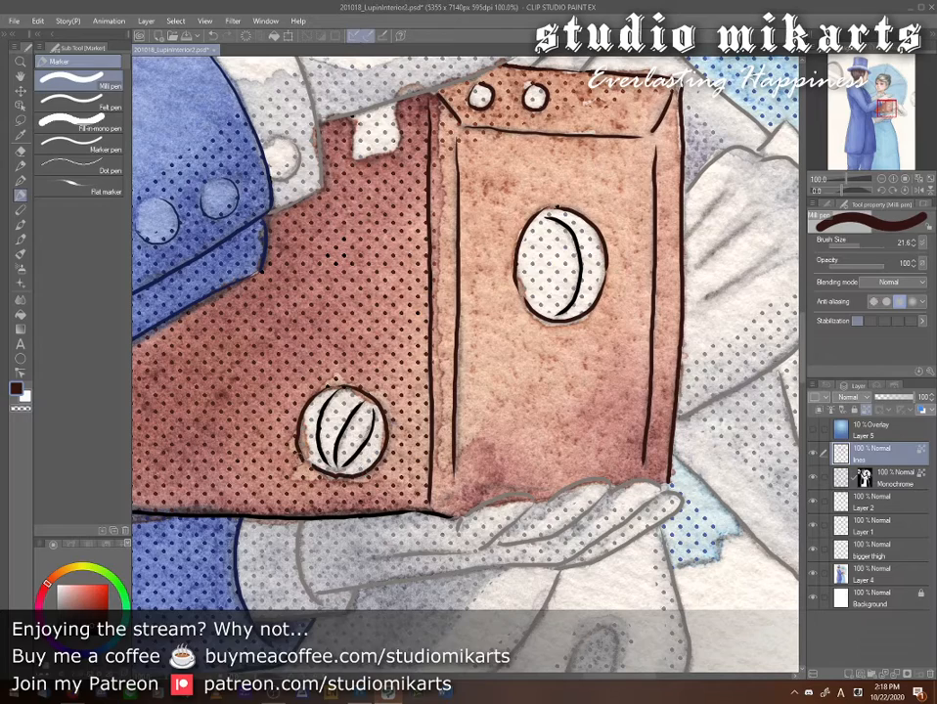
# - Recolor the box's bottom edge and its short vertical edge beside the man's sleeve dark reddish brown
pyautogui.moveTo(429, 576); pyautogui.dragTo(516, 586)
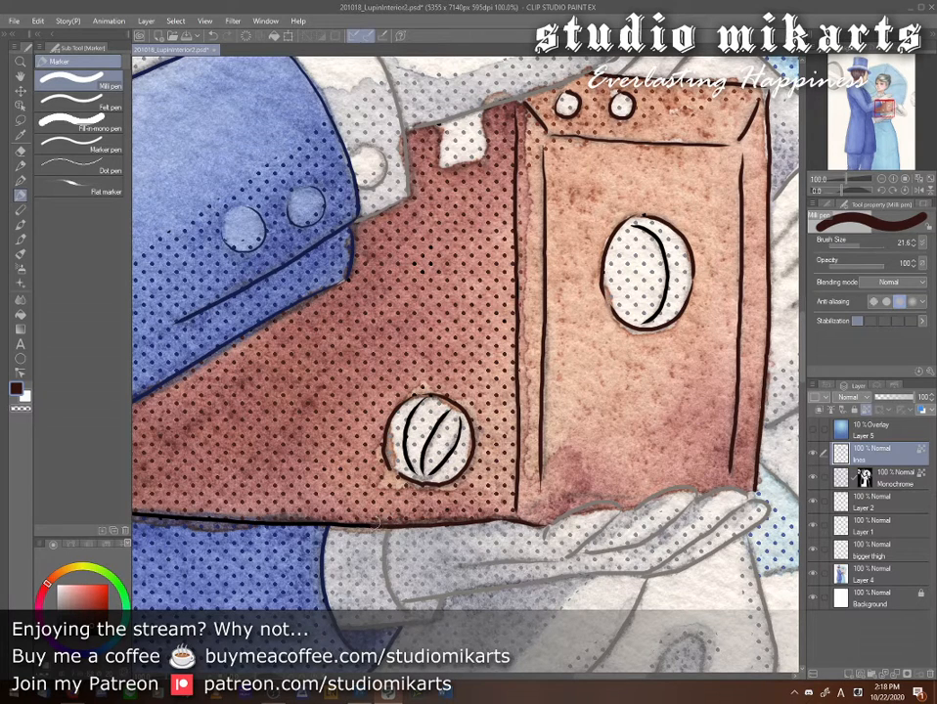
pyautogui.moveTo(344, 556); pyautogui.dragTo(432, 538)
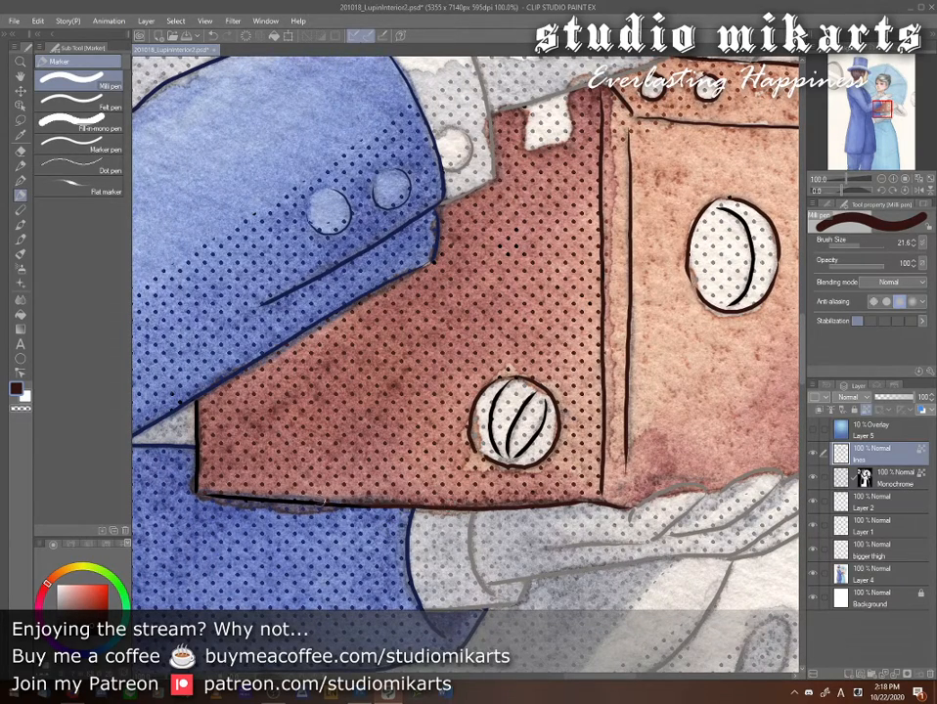
pyautogui.moveTo(361, 505); pyautogui.dragTo(204, 496)
pyautogui.moveTo(313, 561); pyautogui.dragTo(486, 532)
pyautogui.moveTo(368, 454); pyautogui.dragTo(368, 379)
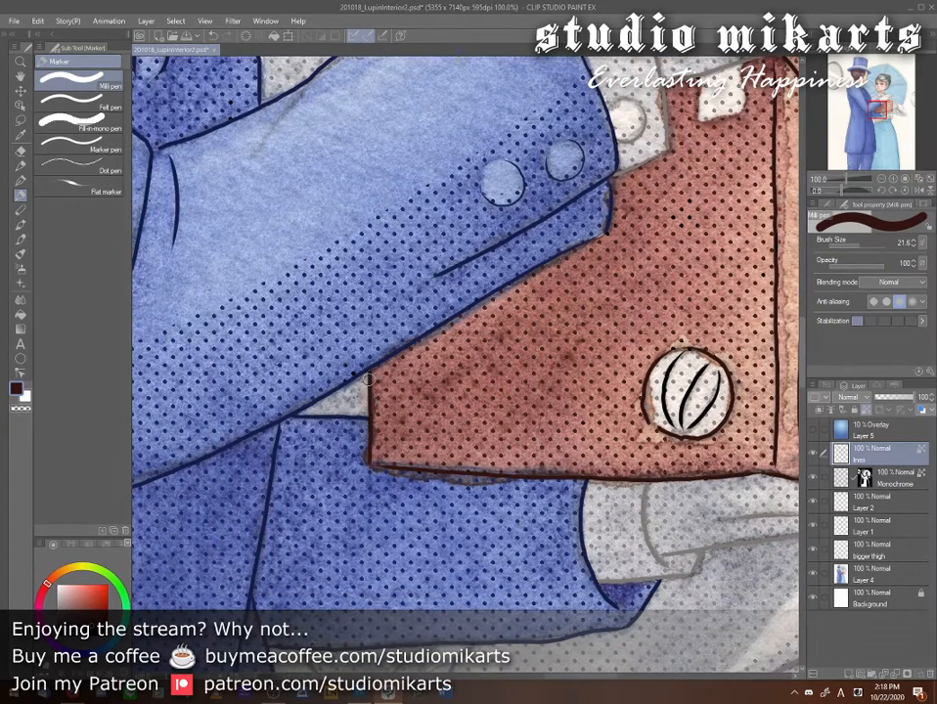
# - Mix a medium dark blue from the dress color and recolor the waistband edge and hip outline beside the coat
pyautogui.moveTo(607, 578); pyautogui.dragTo(415, 181)
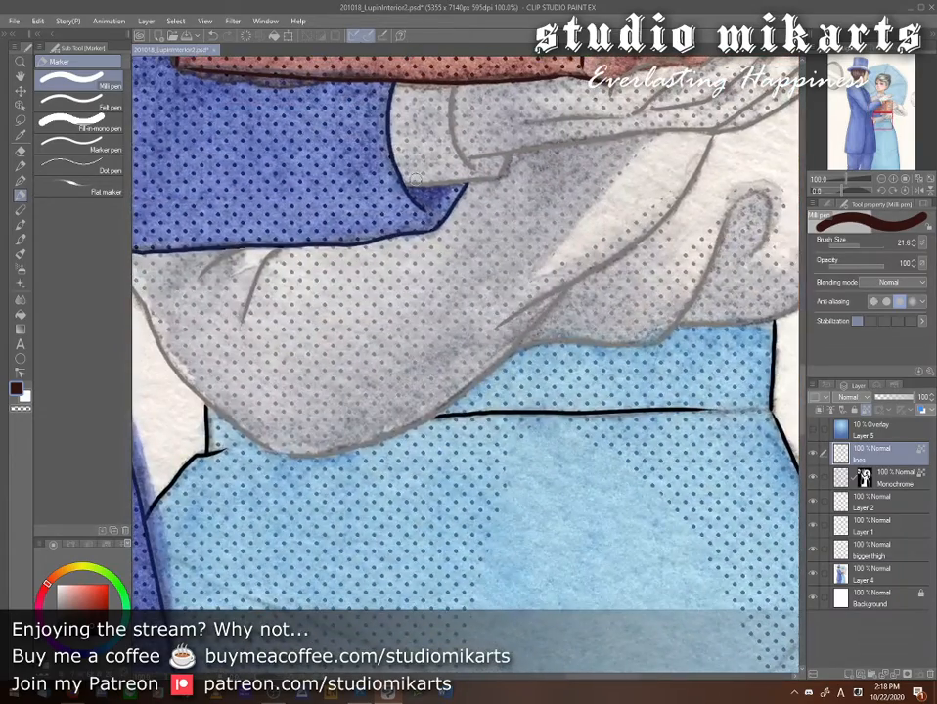
pyautogui.keyDown('alt'); pyautogui.click(699, 497); pyautogui.keyUp('alt')
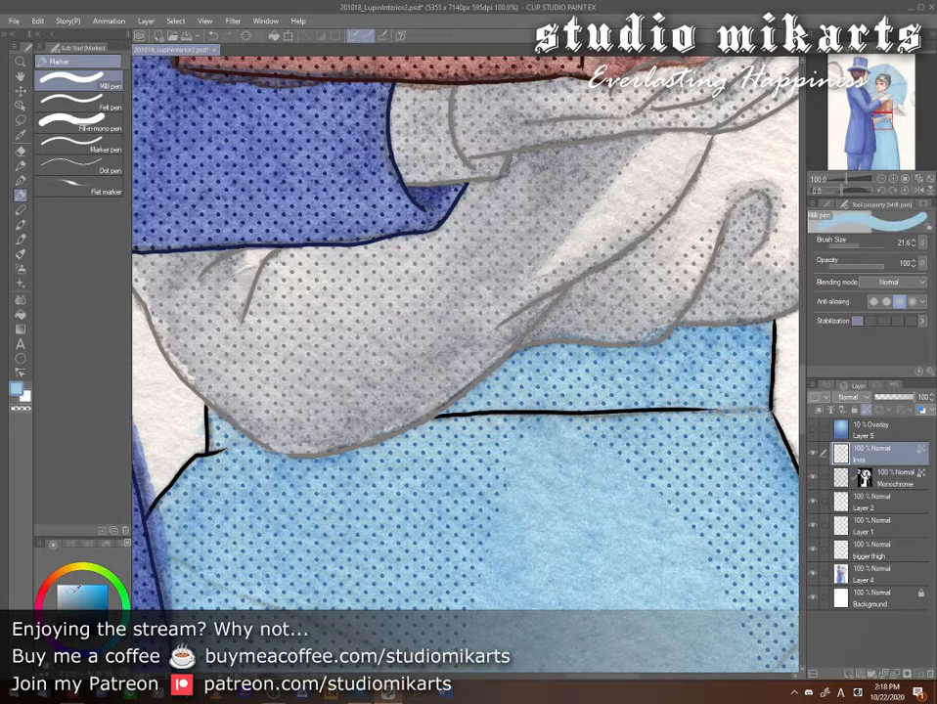
pyautogui.moveTo(75, 592); pyautogui.dragTo(79, 597)
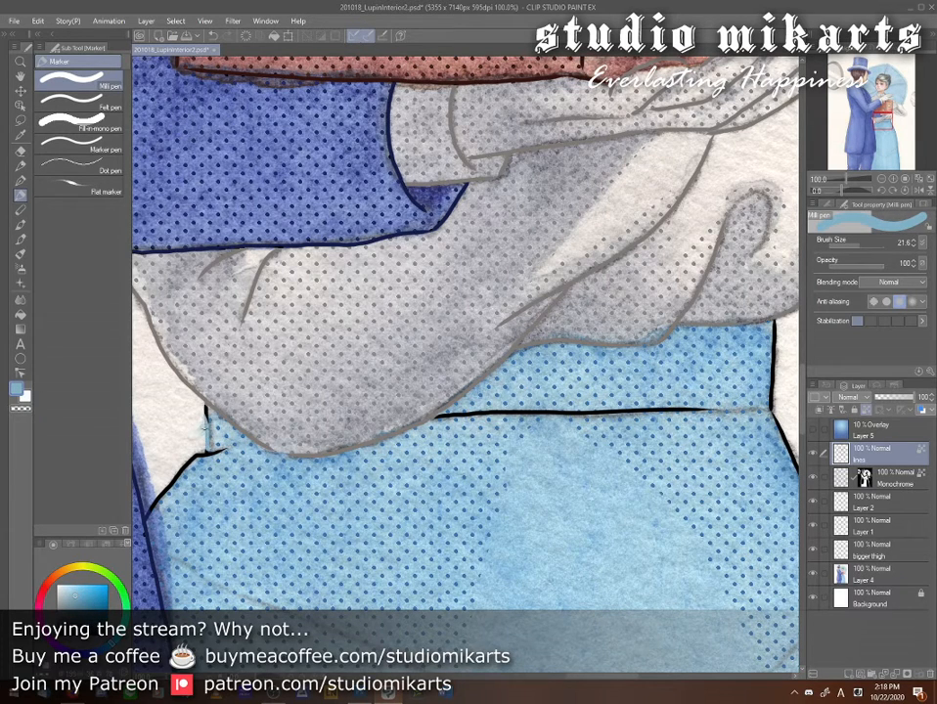
pyautogui.moveTo(205, 413); pyautogui.dragTo(207, 452)
pyautogui.keyDown('alt'); pyautogui.click(234, 458); pyautogui.keyUp('alt')
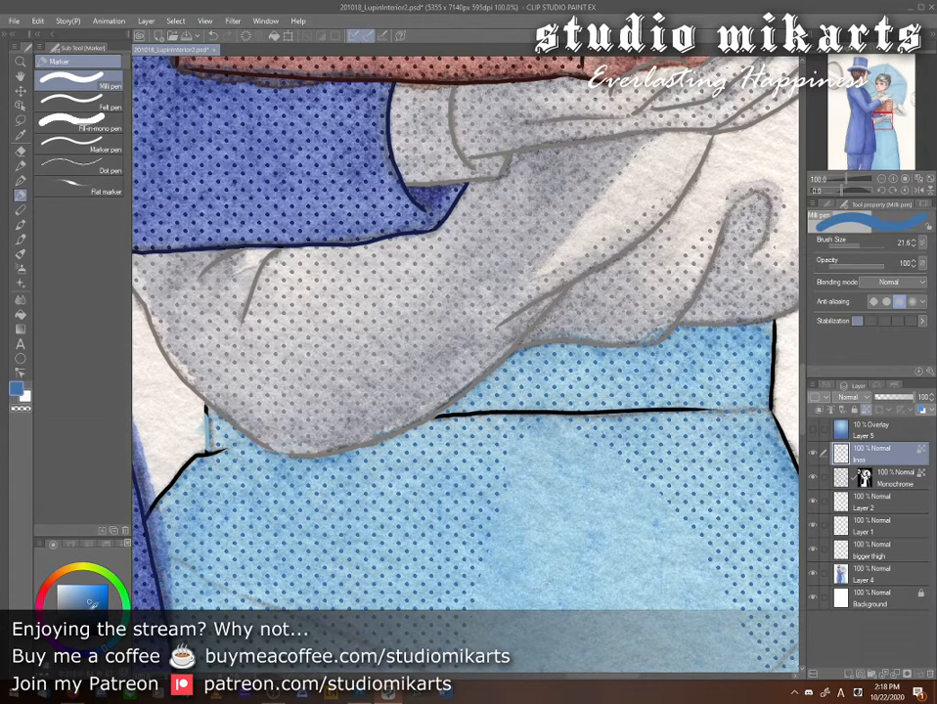
pyautogui.click(93, 609)
pyautogui.moveTo(187, 463)
pyautogui.mouseDown()
pyautogui.moveTo(178, 451)
pyautogui.moveTo(200, 443)
pyautogui.mouseUp()
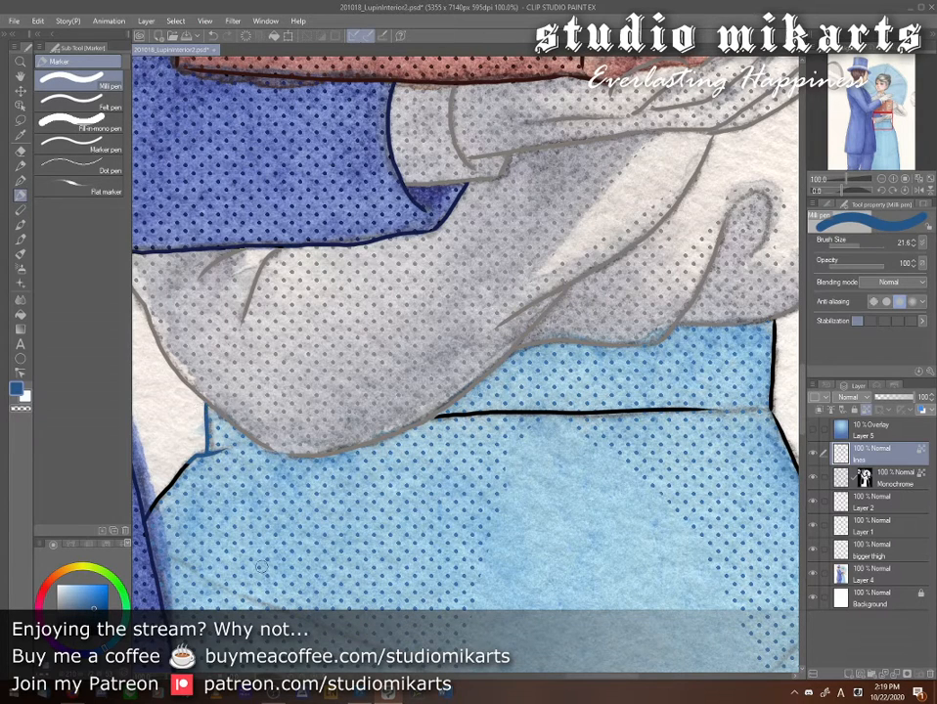
pyautogui.moveTo(188, 459)
pyautogui.mouseDown()
pyautogui.moveTo(165, 481)
pyautogui.moveTo(168, 526)
pyautogui.moveTo(149, 500)
pyautogui.mouseUp()
# - Recolor the dress's horizontal waist seam and the waistband's outer edge medium dark blue
pyautogui.moveTo(501, 412); pyautogui.dragTo(437, 413)
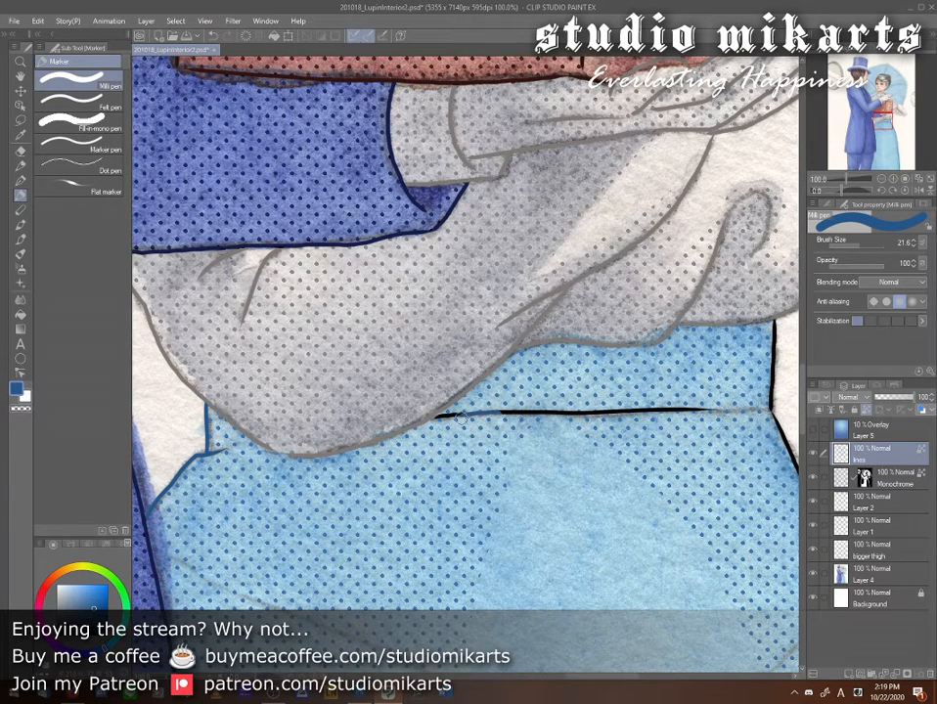
pyautogui.moveTo(440, 413); pyautogui.dragTo(665, 412)
pyautogui.moveTo(604, 410); pyautogui.dragTo(710, 410)
pyautogui.moveTo(703, 466); pyautogui.dragTo(537, 496)
pyautogui.moveTo(606, 441); pyautogui.dragTo(599, 356)
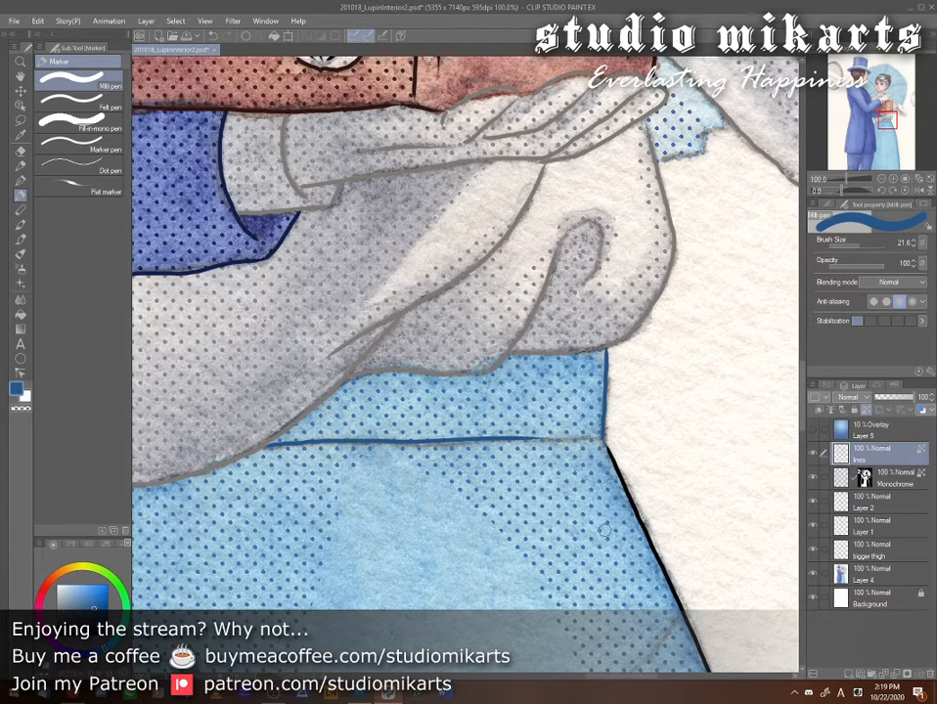
# - Recolor the skirt's outer outline medium dark blue from the waist down past the upper decorative folds
pyautogui.moveTo(605, 530)
pyautogui.mouseDown()
pyautogui.moveTo(558, 501)
pyautogui.moveTo(549, 421)
pyautogui.mouseUp()
pyautogui.moveTo(550, 334); pyautogui.dragTo(672, 601)
pyautogui.moveTo(487, 291); pyautogui.dragTo(479, 263)
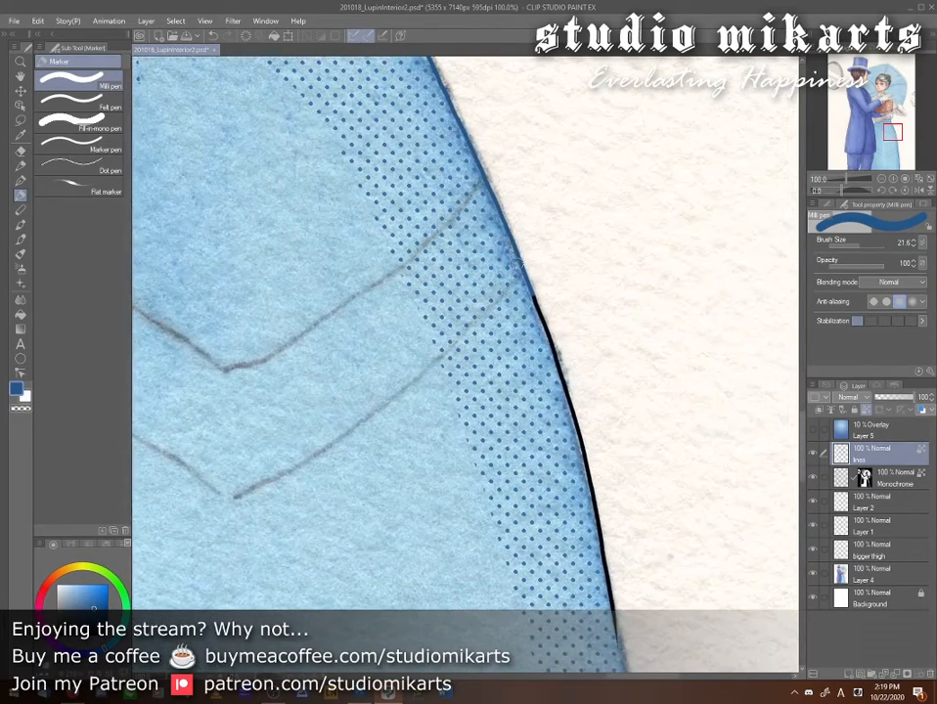
pyautogui.moveTo(534, 293)
pyautogui.mouseDown()
pyautogui.moveTo(593, 499)
pyautogui.moveTo(603, 552)
pyautogui.mouseUp()
pyautogui.moveTo(621, 630)
pyautogui.mouseDown()
pyautogui.moveTo(586, 471)
pyautogui.moveTo(562, 208)
pyautogui.mouseUp()
pyautogui.moveTo(576, 323); pyautogui.dragTo(592, 446)
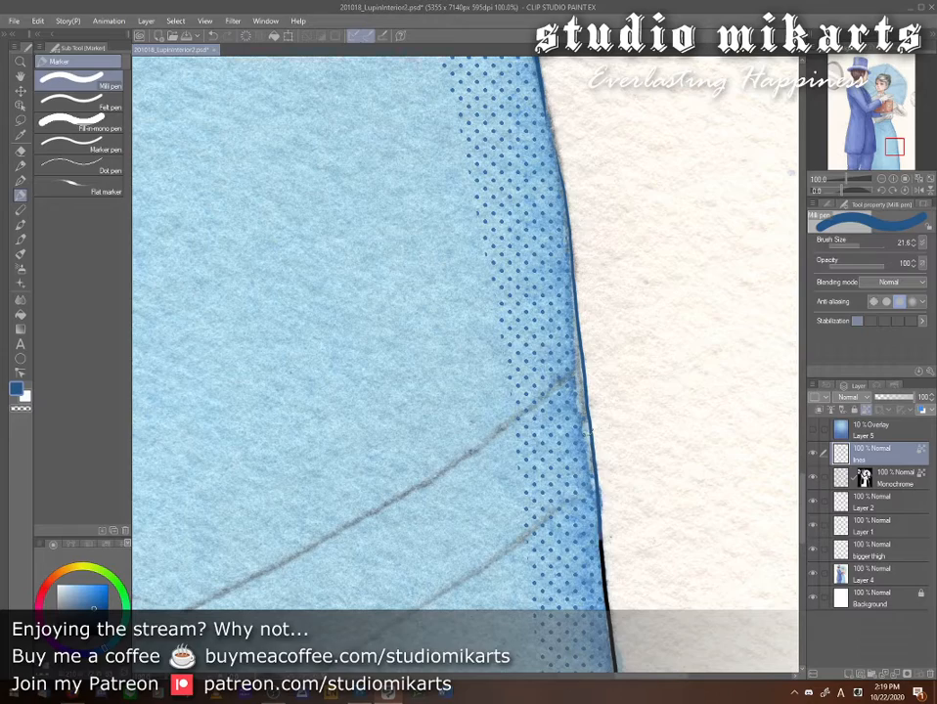
# - Continue the medium dark blue along the skirt's lower outer outline down to the canvas edge
pyautogui.moveTo(452, 431); pyautogui.dragTo(444, 188)
pyautogui.moveTo(559, 318); pyautogui.dragTo(585, 564)
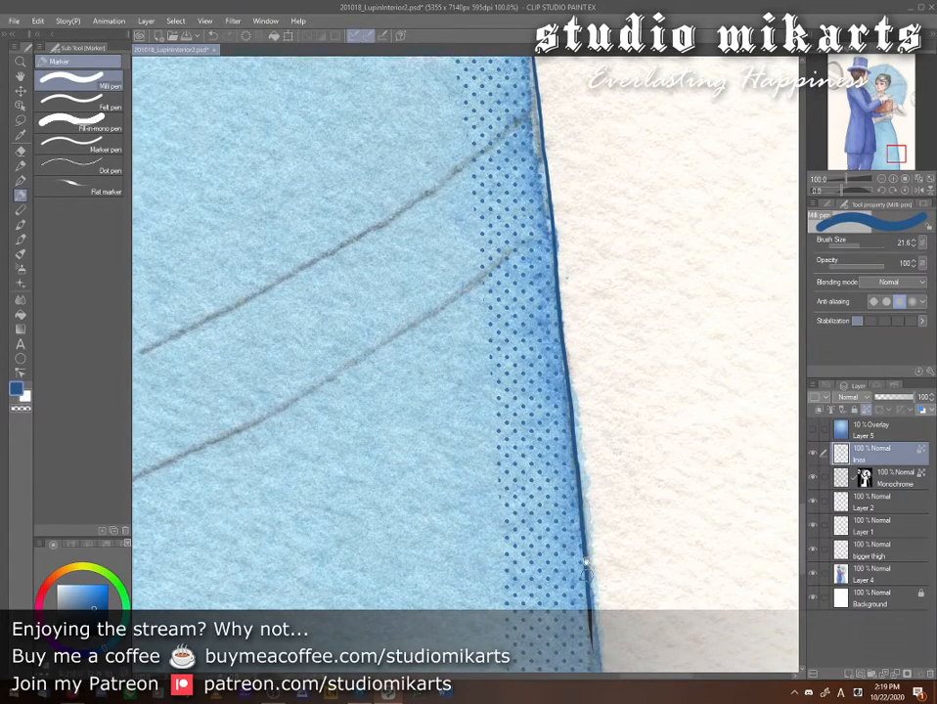
pyautogui.moveTo(439, 430); pyautogui.dragTo(421, 282)
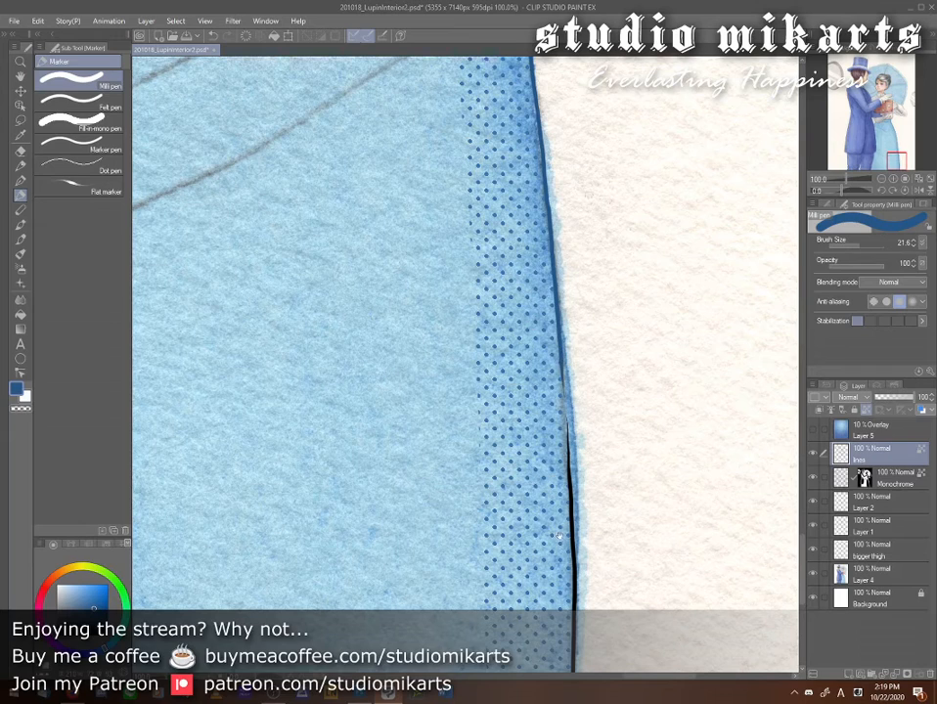
pyautogui.moveTo(560, 536); pyautogui.dragTo(559, 333)
pyautogui.moveTo(565, 214); pyautogui.dragTo(574, 524)
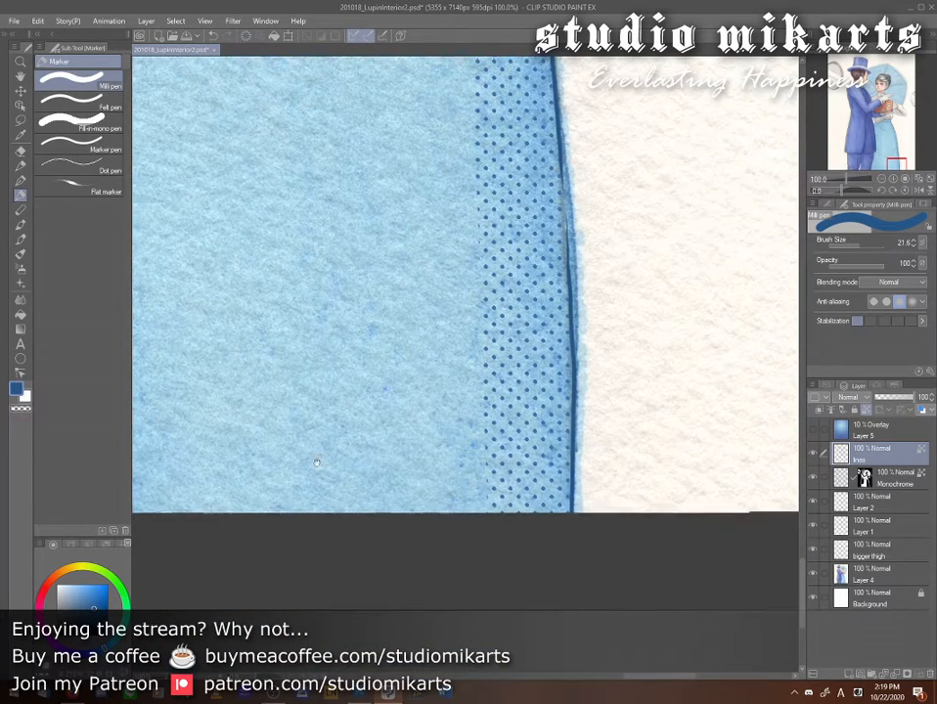
# - Check the skirt's hem and its side along the coat for black lines, and review the whole illustration
pyautogui.moveTo(317, 462); pyautogui.dragTo(616, 501)
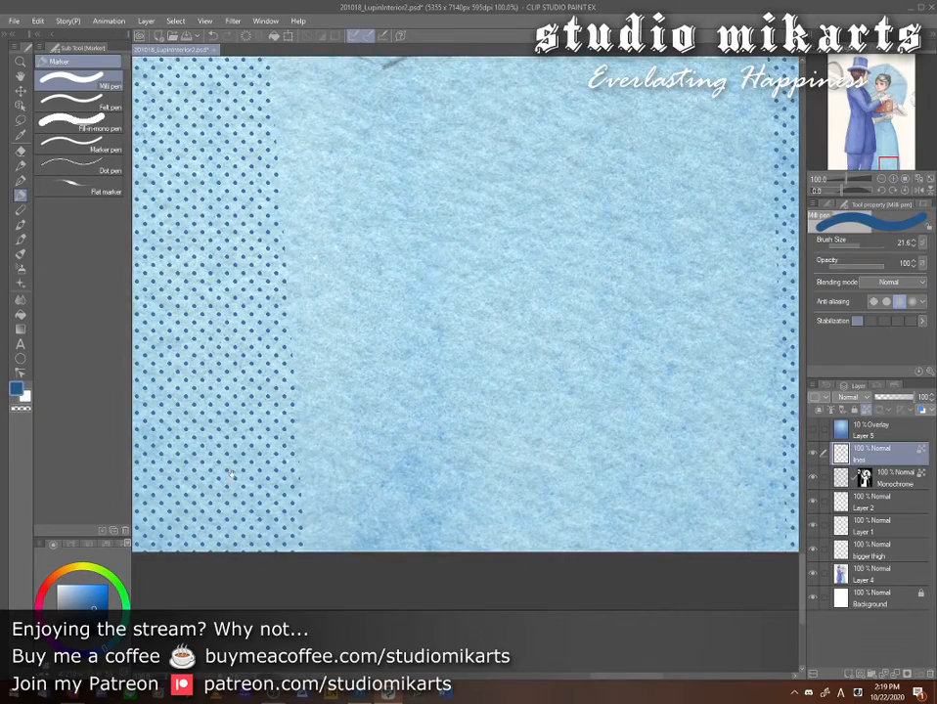
pyautogui.moveTo(231, 473); pyautogui.dragTo(648, 494)
pyautogui.moveTo(346, 531); pyautogui.dragTo(458, 618)
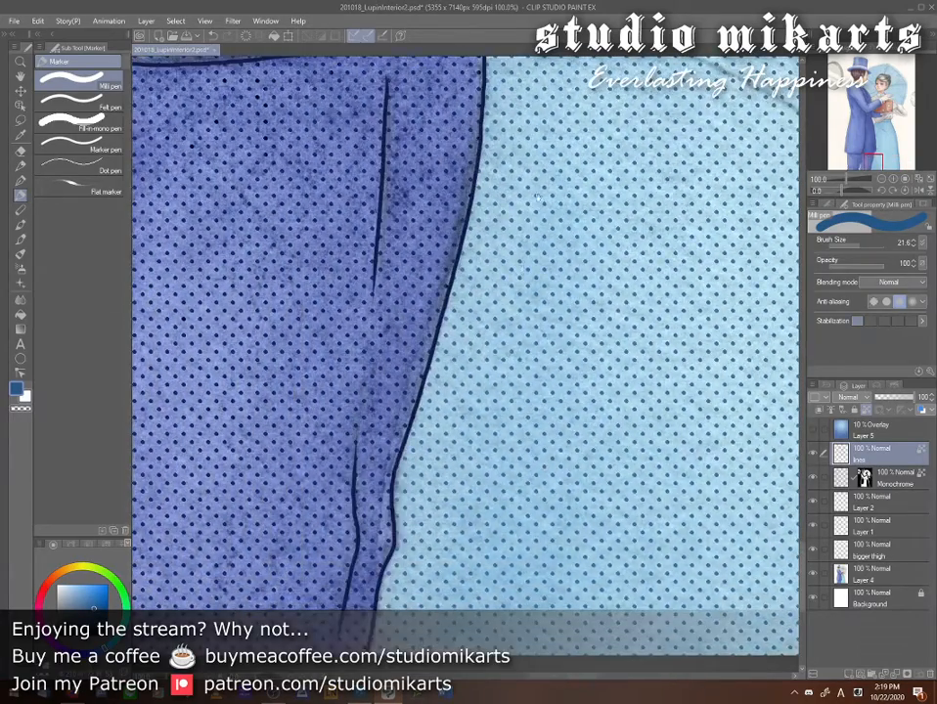
pyautogui.moveTo(538, 198); pyautogui.dragTo(568, 618)
pyautogui.moveTo(642, 62); pyautogui.dragTo(654, 691)
pyautogui.moveTo(606, 195); pyautogui.dragTo(578, 499)
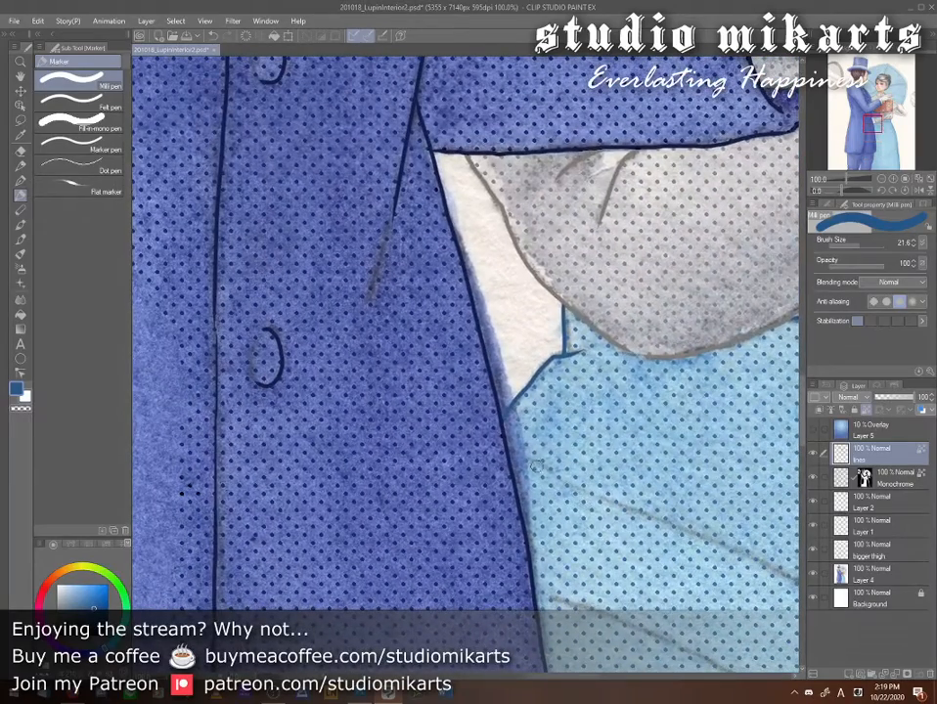
pyautogui.click(883, 182)
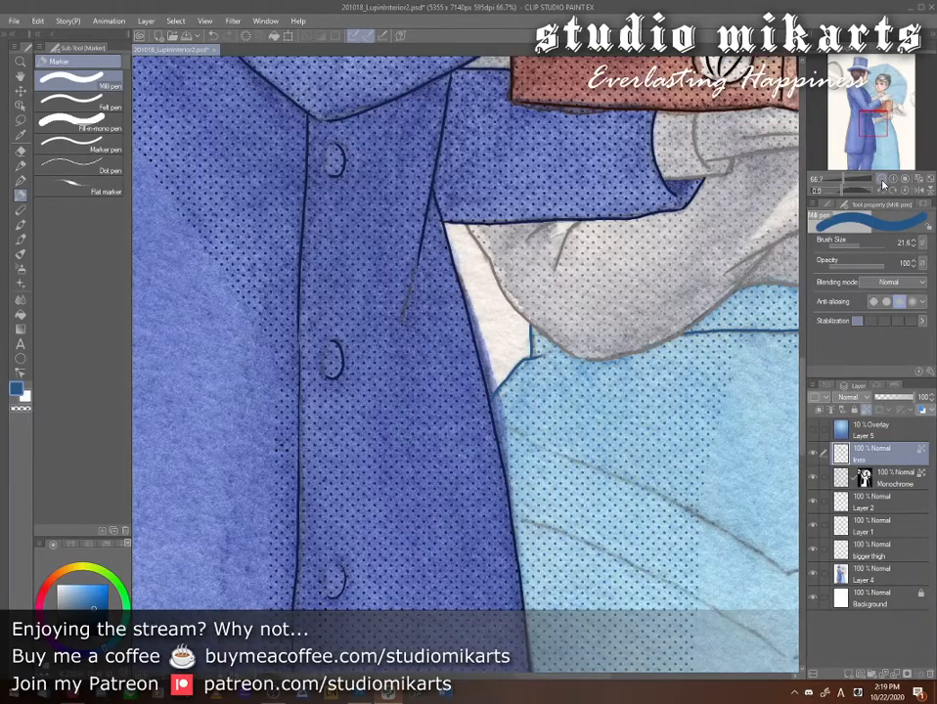
pyautogui.click(882, 182)
pyautogui.click(882, 182)
pyautogui.click(883, 182)
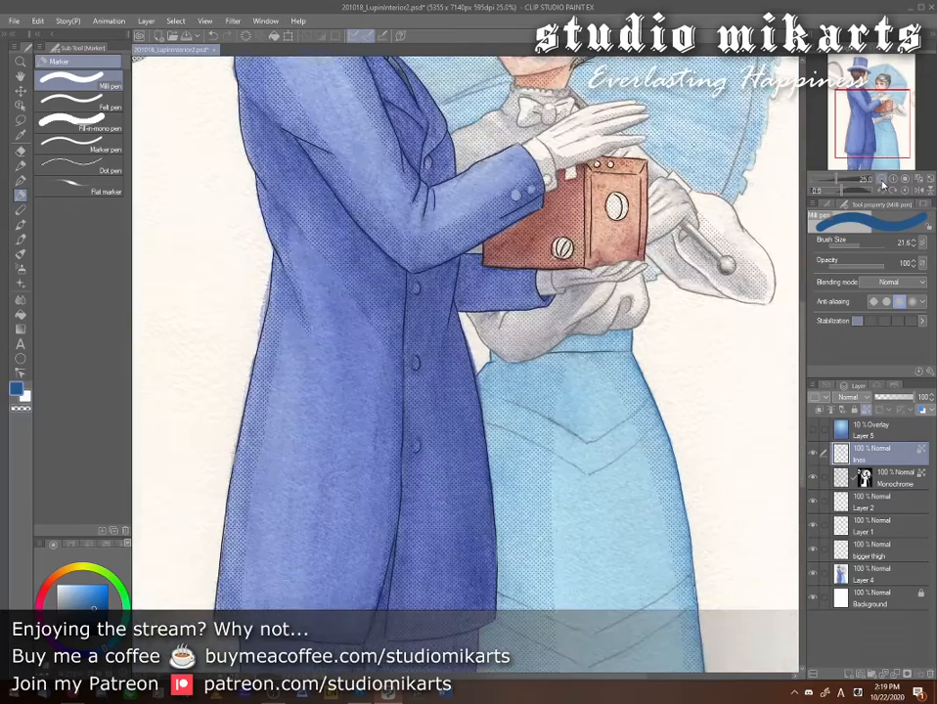
pyautogui.click(882, 182)
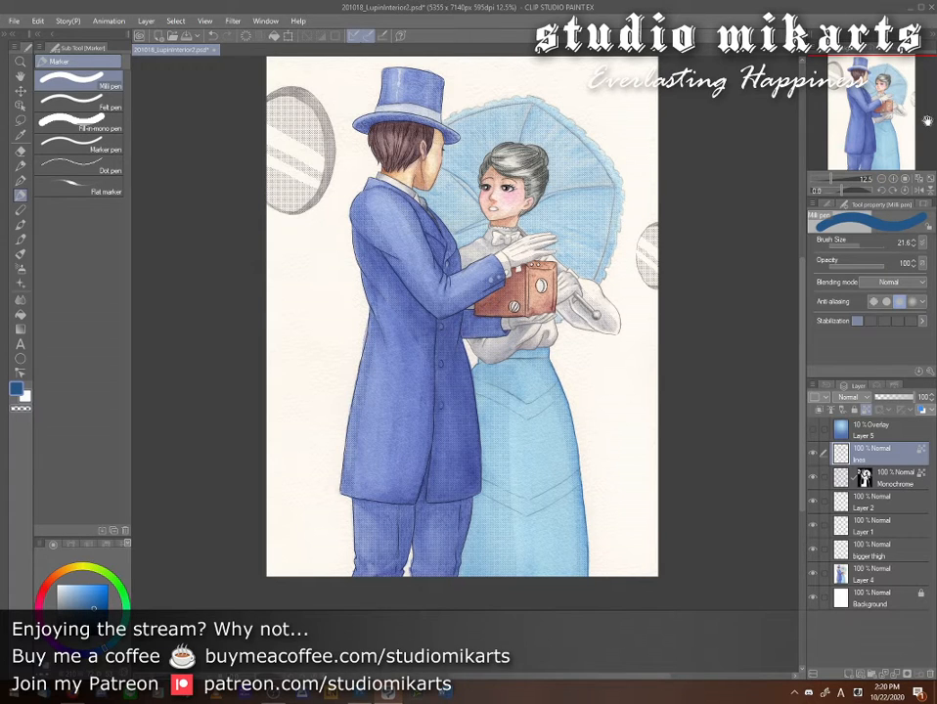
# - Recolor the black lines inside the two round white knobs on the box grey-blue, and save the illustration
pyautogui.click(908, 186)
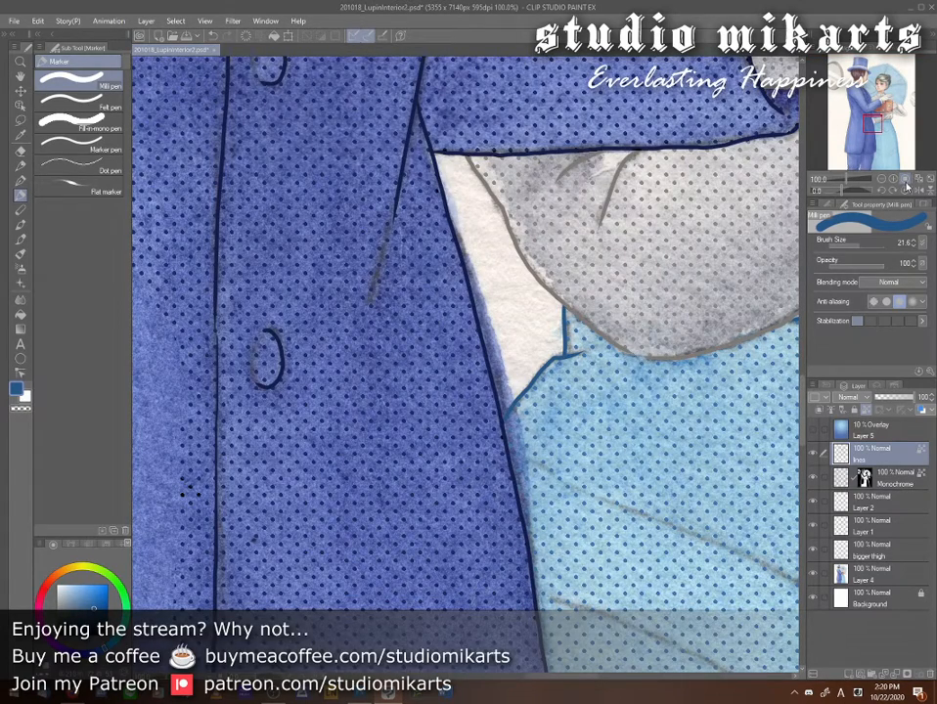
pyautogui.moveTo(753, 225); pyautogui.dragTo(402, 394)
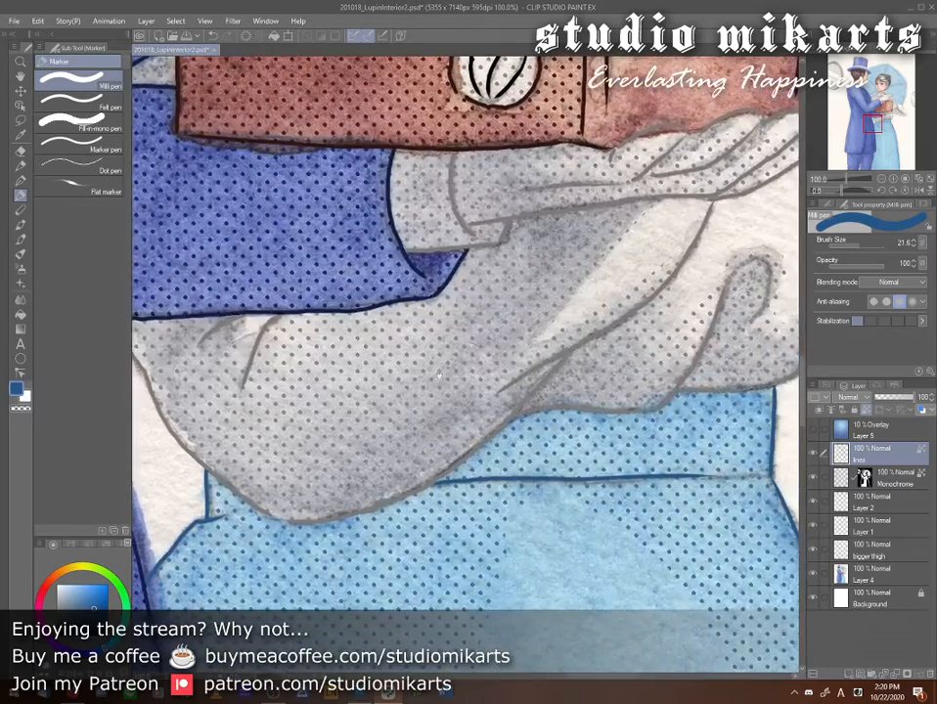
pyautogui.moveTo(538, 287); pyautogui.dragTo(465, 551)
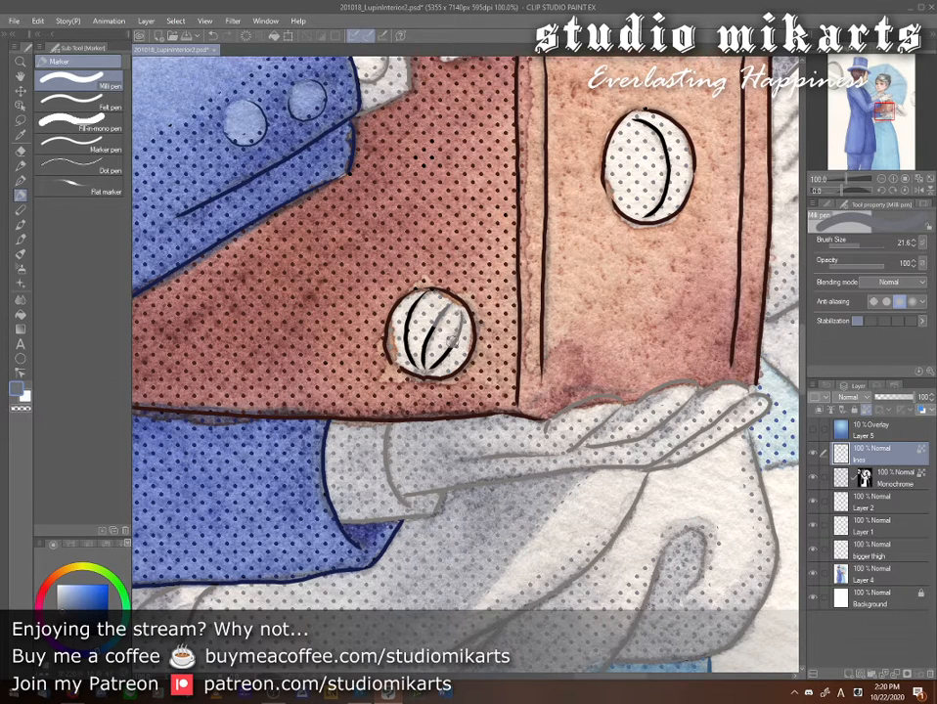
pyautogui.moveTo(409, 343)
pyautogui.mouseDown()
pyautogui.moveTo(414, 360)
pyautogui.moveTo(407, 313)
pyautogui.moveTo(422, 300)
pyautogui.mouseUp()
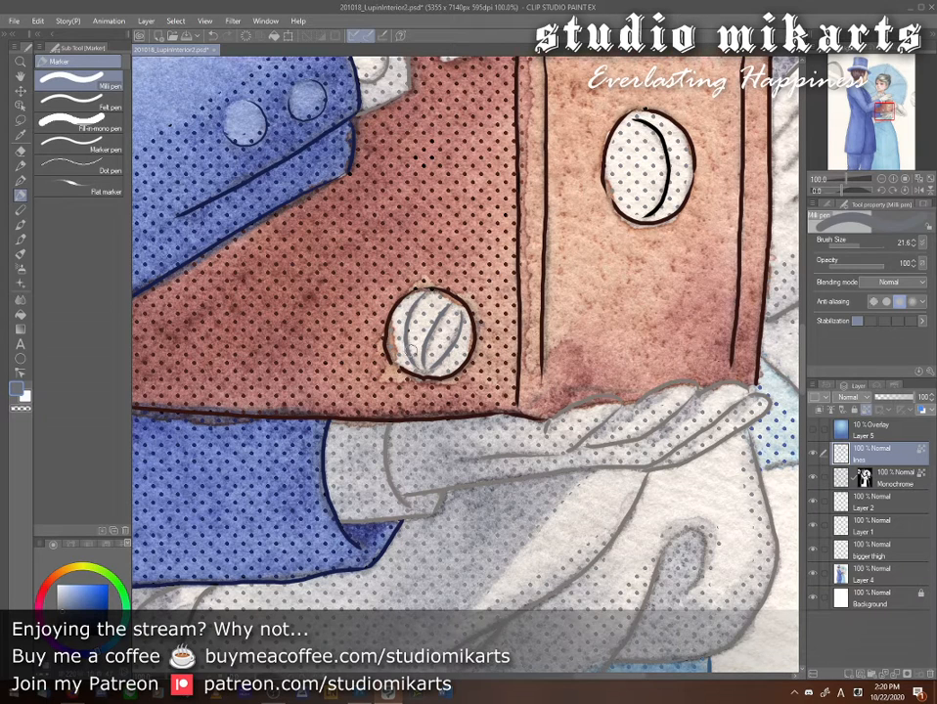
pyautogui.moveTo(634, 125)
pyautogui.mouseDown()
pyautogui.moveTo(666, 147)
pyautogui.moveTo(647, 207)
pyautogui.mouseUp()
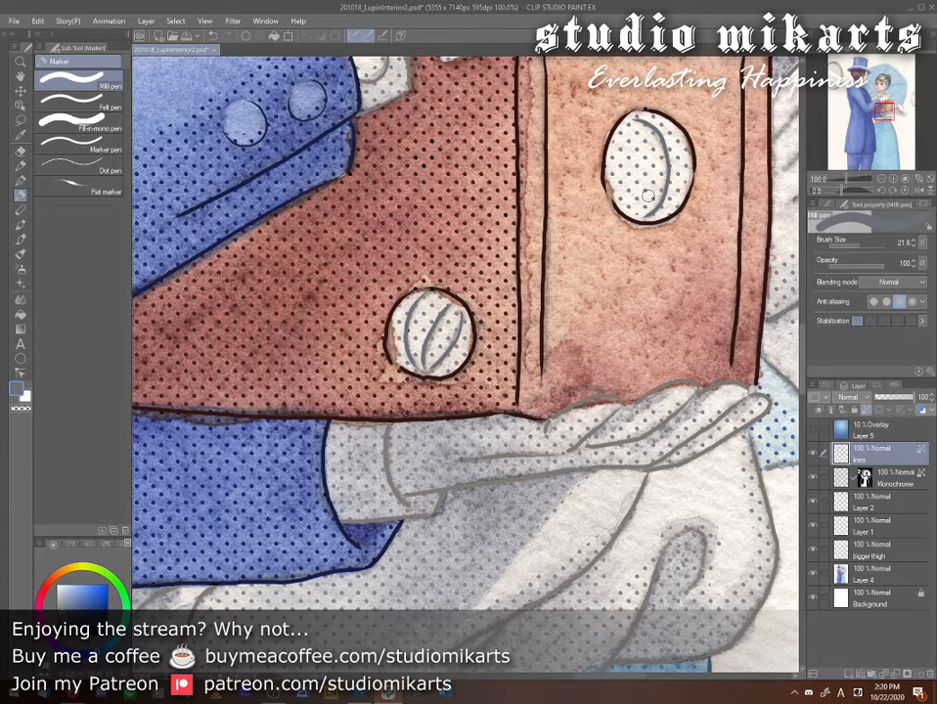
pyautogui.click(916, 182)
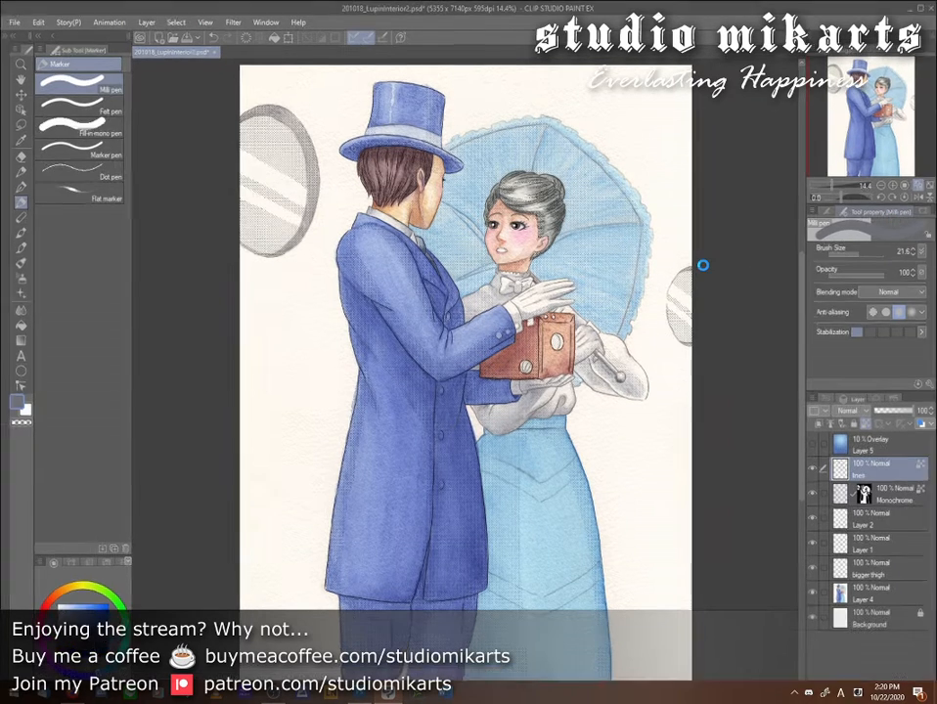
pyautogui.hotkey('ctrl', 's')
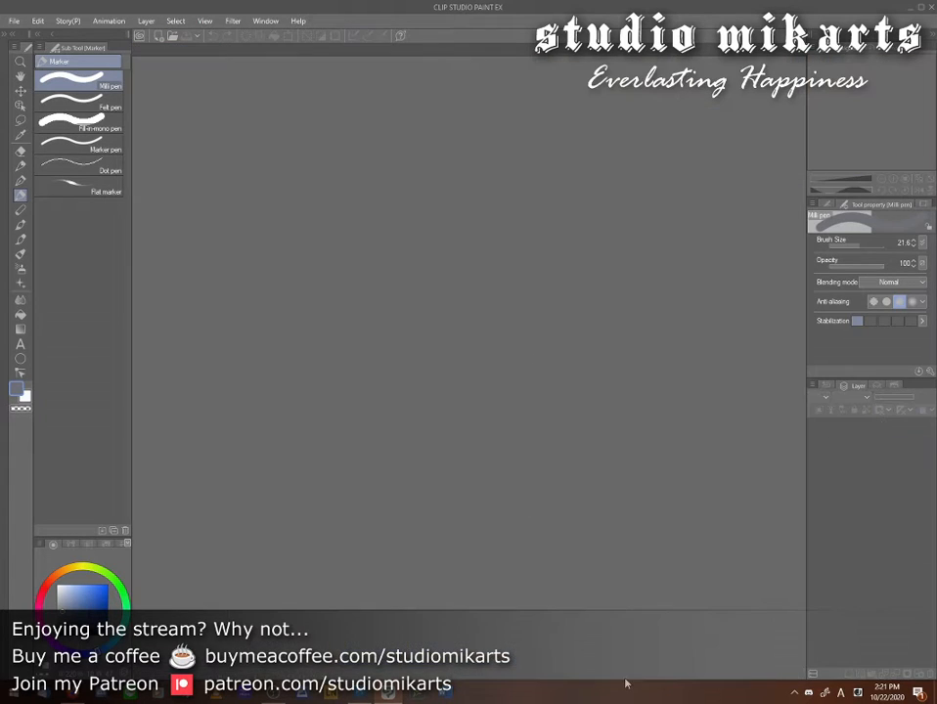
# - Switch to Photoshop, open 201018_LupinInterior2.psd from the Art Work folder, and enlarge its document window
pyautogui.click(361, 693)
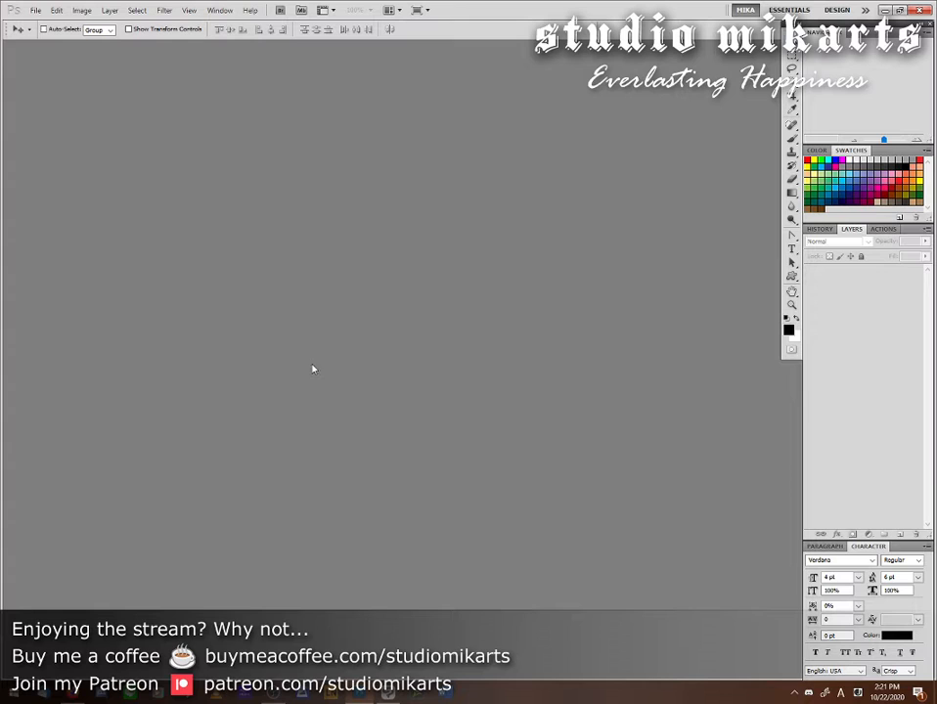
pyautogui.click(35, 10)
pyautogui.click(54, 36)
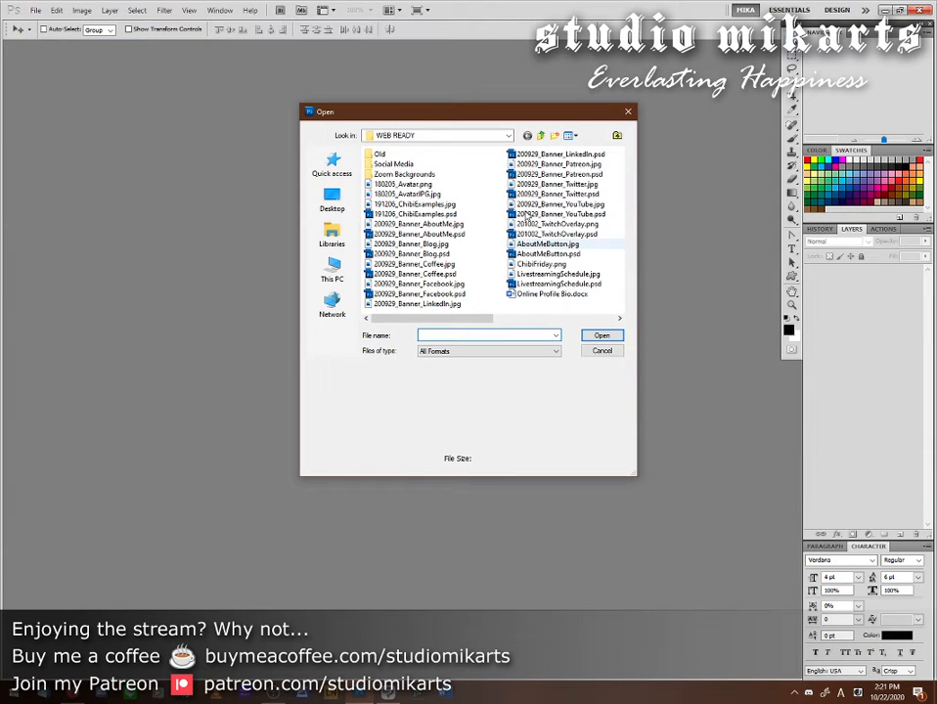
pyautogui.click(540, 136)
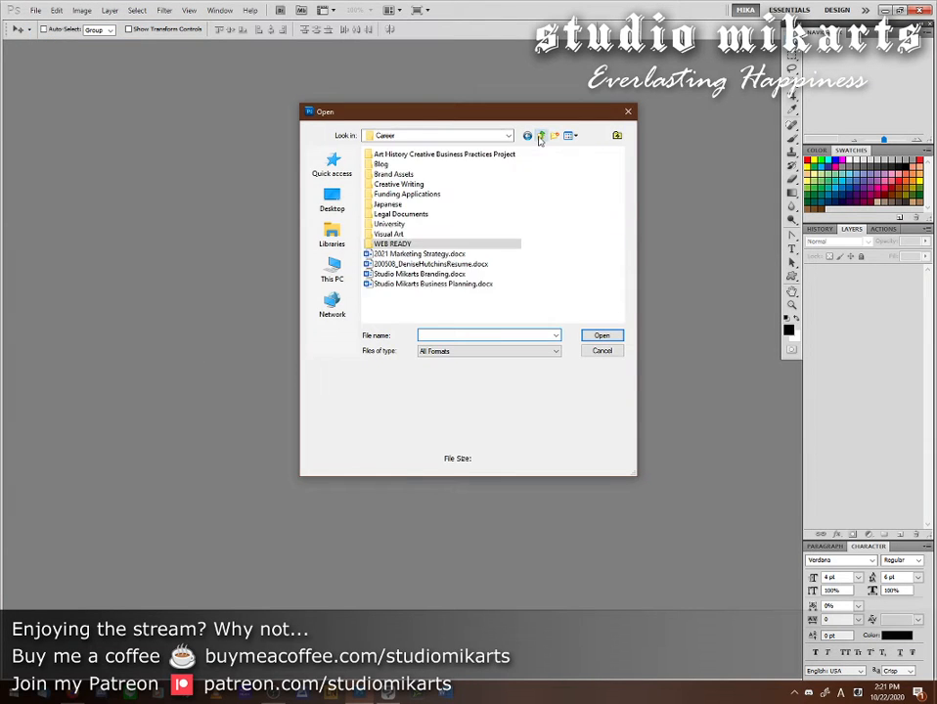
pyautogui.doubleClick(389, 234)
pyautogui.doubleClick(387, 175)
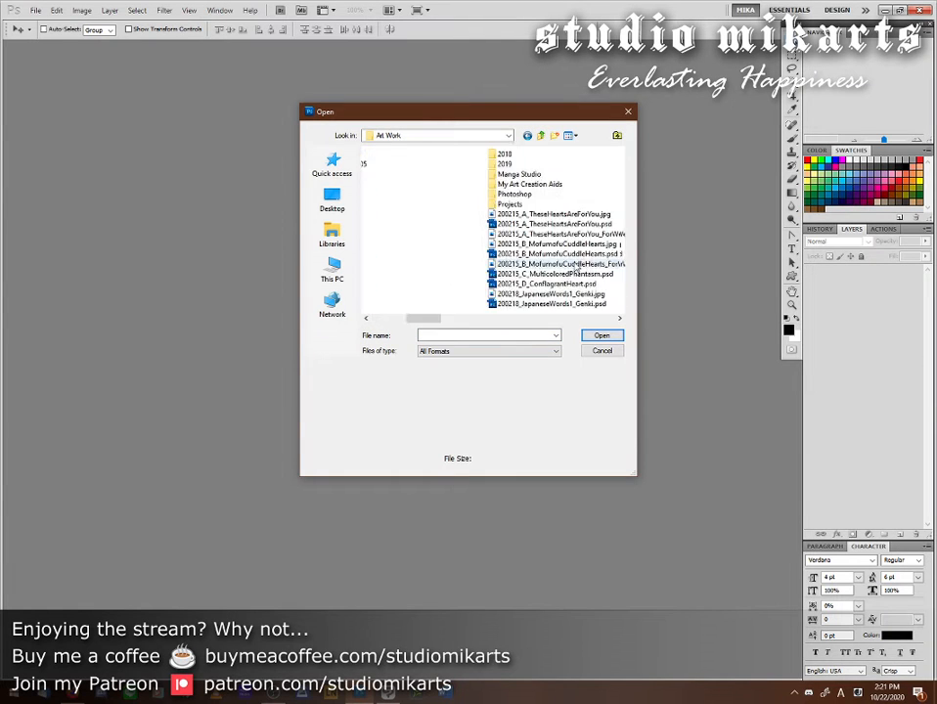
pyautogui.scroll(-5, 558, 293)
pyautogui.click(421, 264)
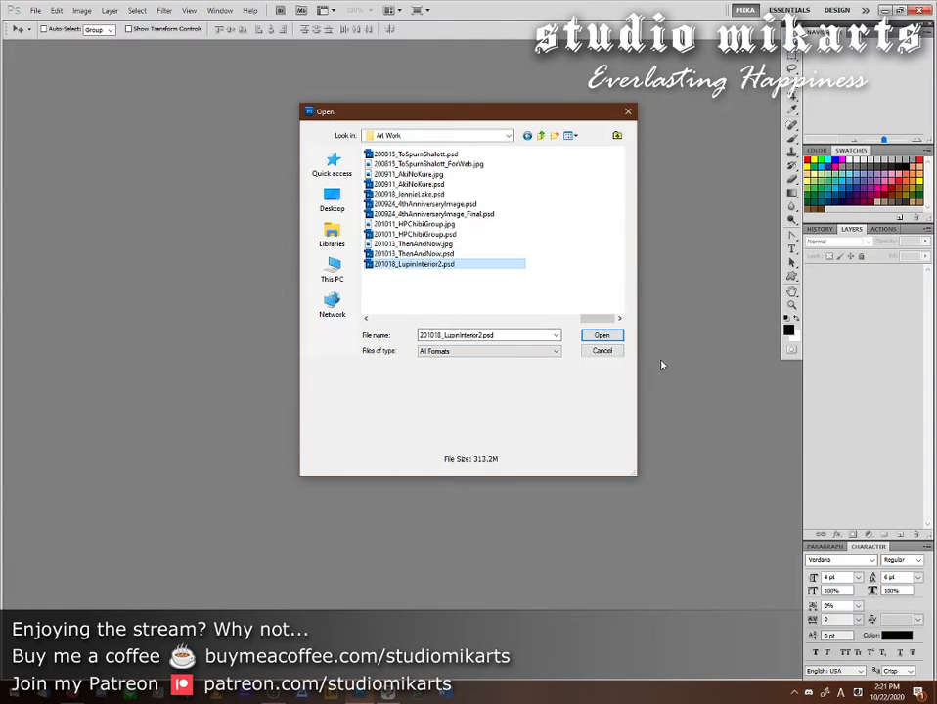
pyautogui.click(596, 336)
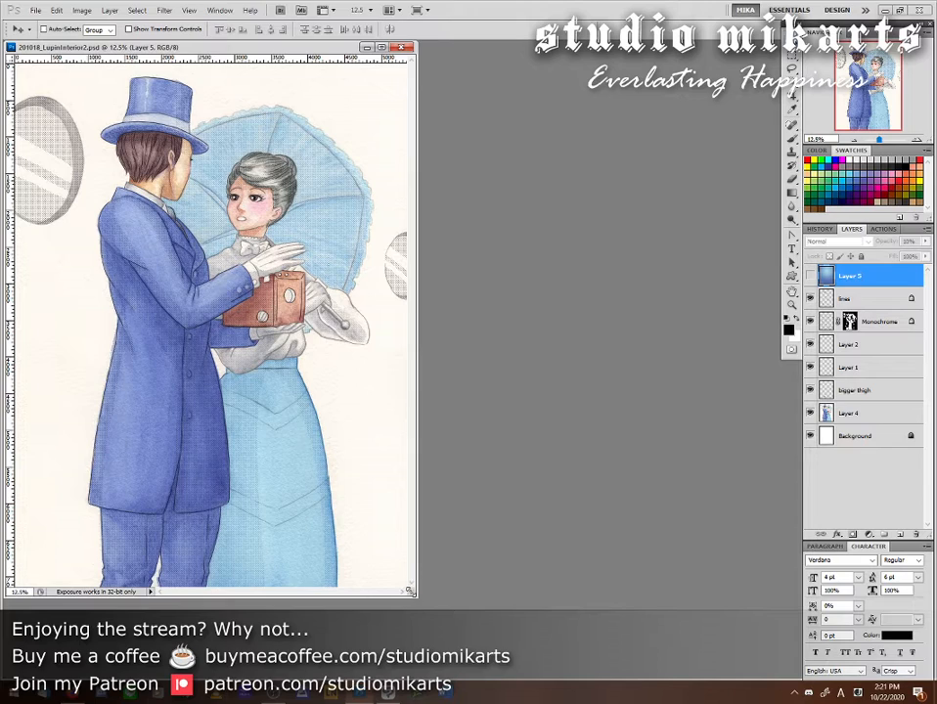
pyautogui.moveTo(607, 626); pyautogui.dragTo(768, 673)
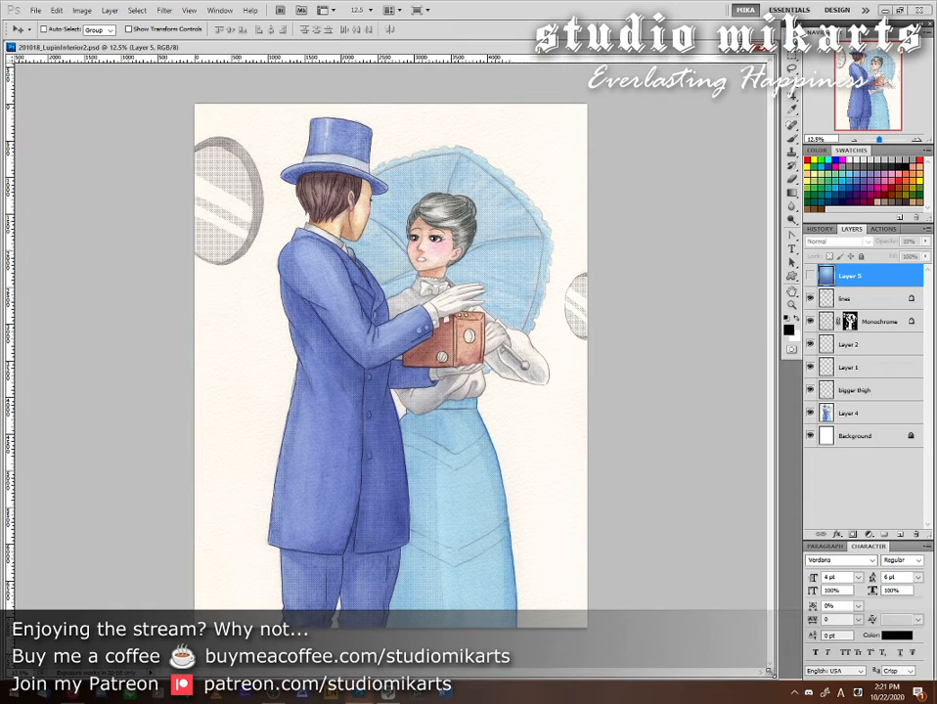
# - Show the blue overlay layer, Layer 5, and set its opacity to 25%
pyautogui.click(810, 276)
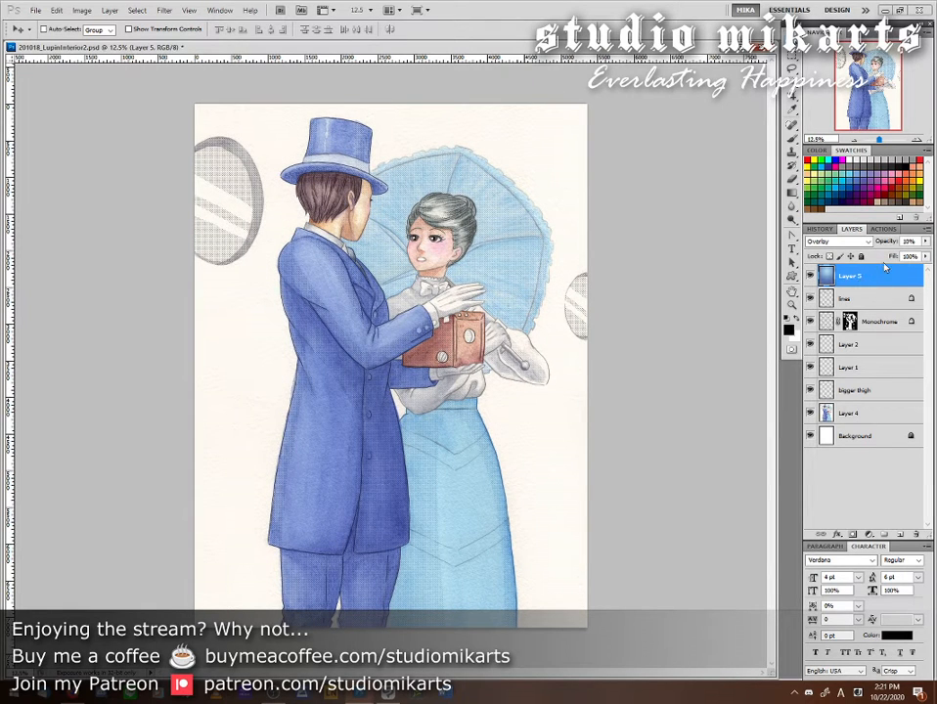
pyautogui.click(926, 242)
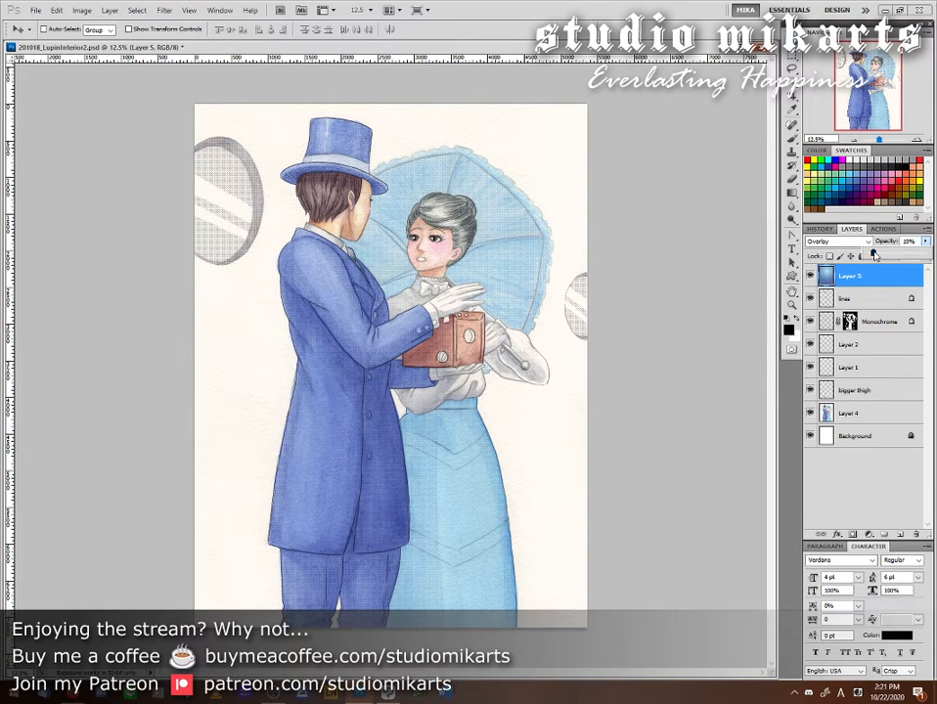
pyautogui.moveTo(874, 255); pyautogui.dragTo(884, 257)
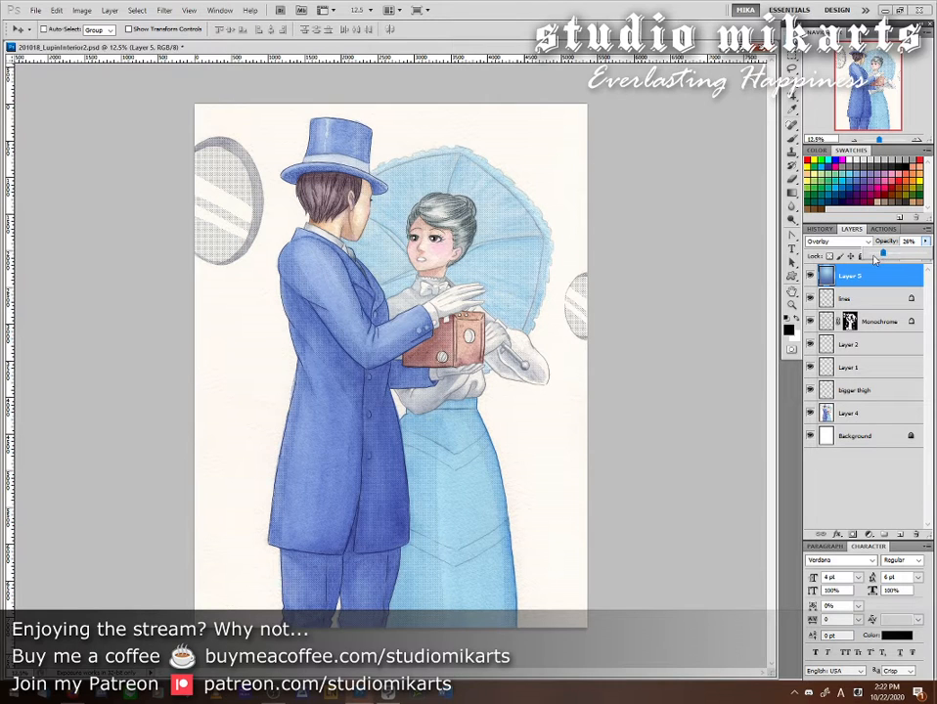
pyautogui.moveTo(886, 256); pyautogui.dragTo(881, 256)
pyautogui.click(898, 233)
pyautogui.press('2')
pyautogui.press('5')
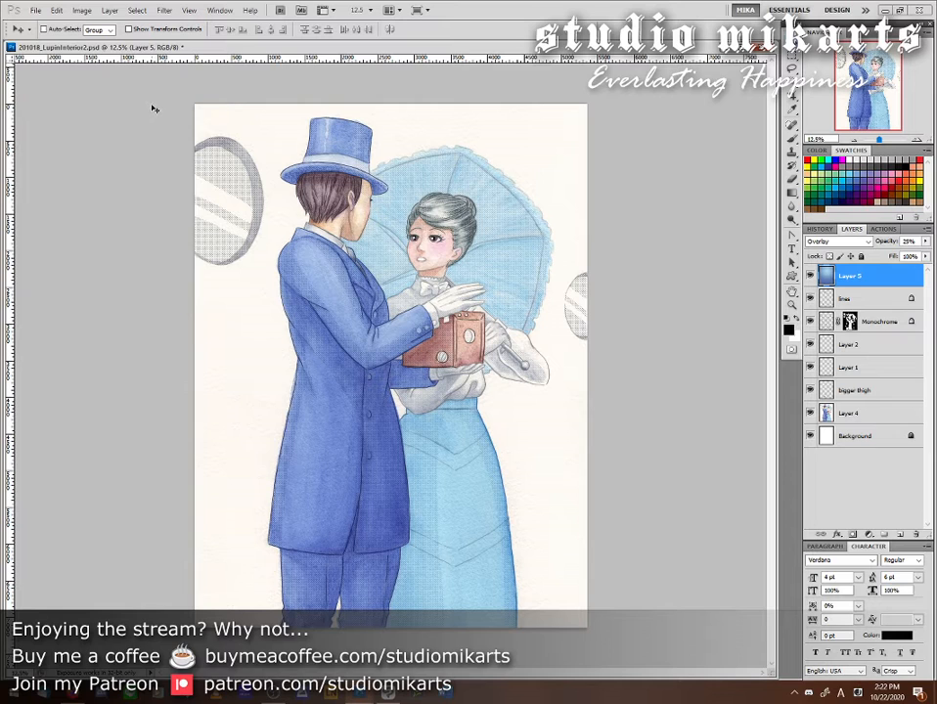
# - Try to shift Layer 5's blue overlay to a yellow-green hue using Hue/Saturation with Colorize
pyautogui.click(82, 10)
pyautogui.moveTo(107, 43)
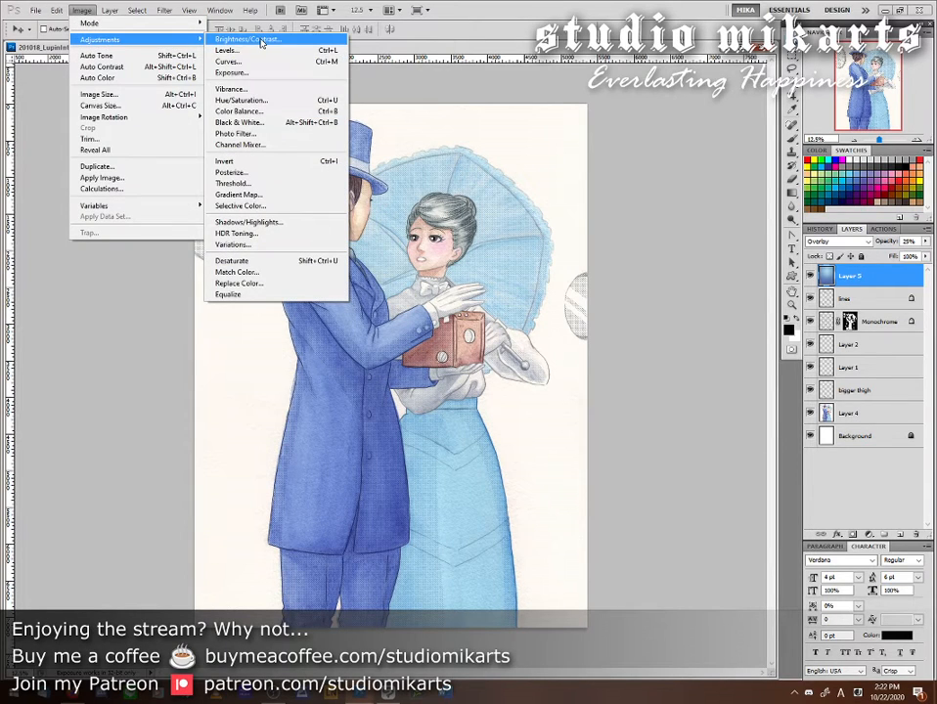
pyautogui.click(244, 100)
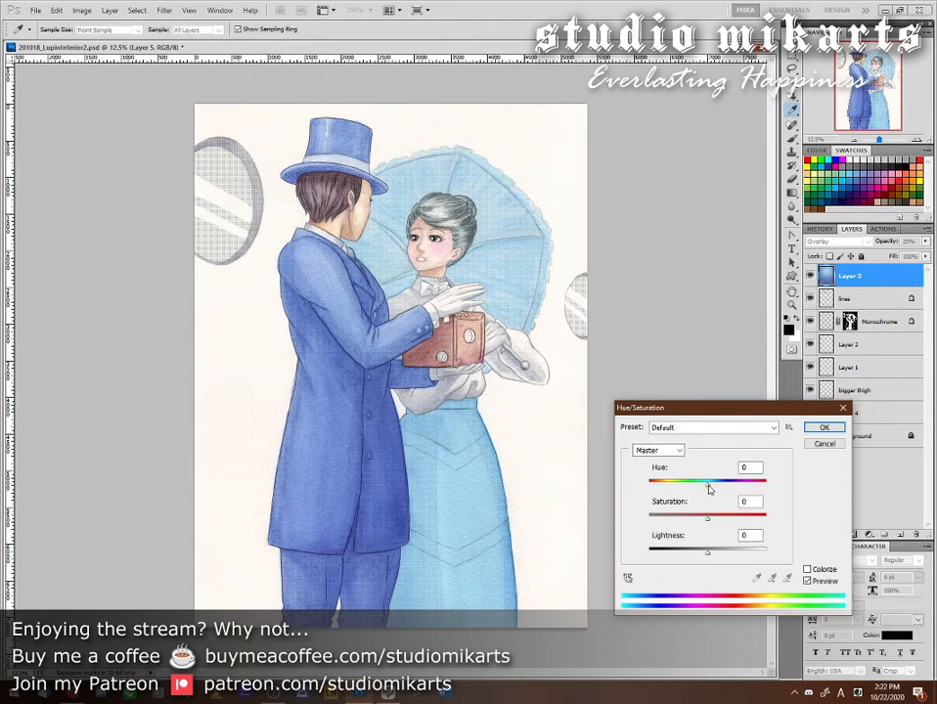
pyautogui.moveTo(709, 489); pyautogui.dragTo(657, 484)
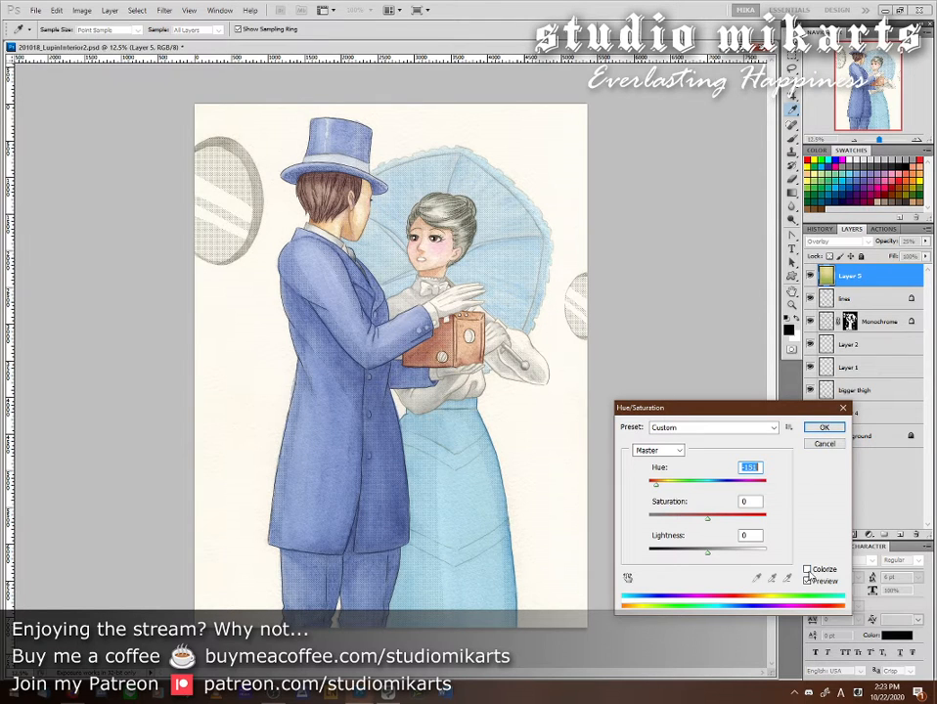
pyautogui.click(808, 569)
pyautogui.click(808, 569)
pyautogui.click(808, 569)
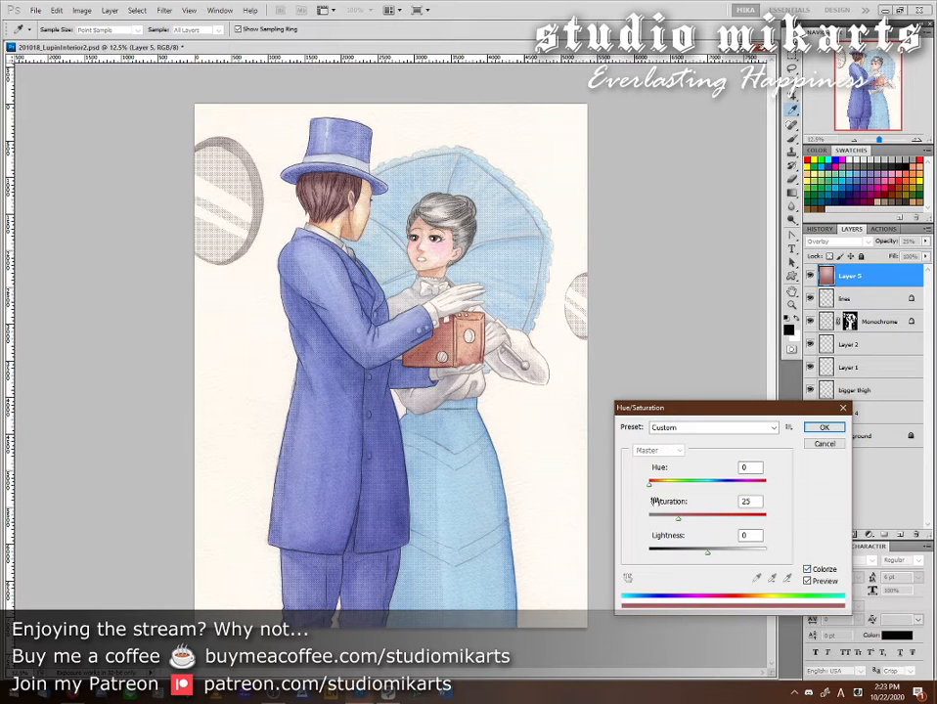
pyautogui.moveTo(649, 486); pyautogui.dragTo(674, 501)
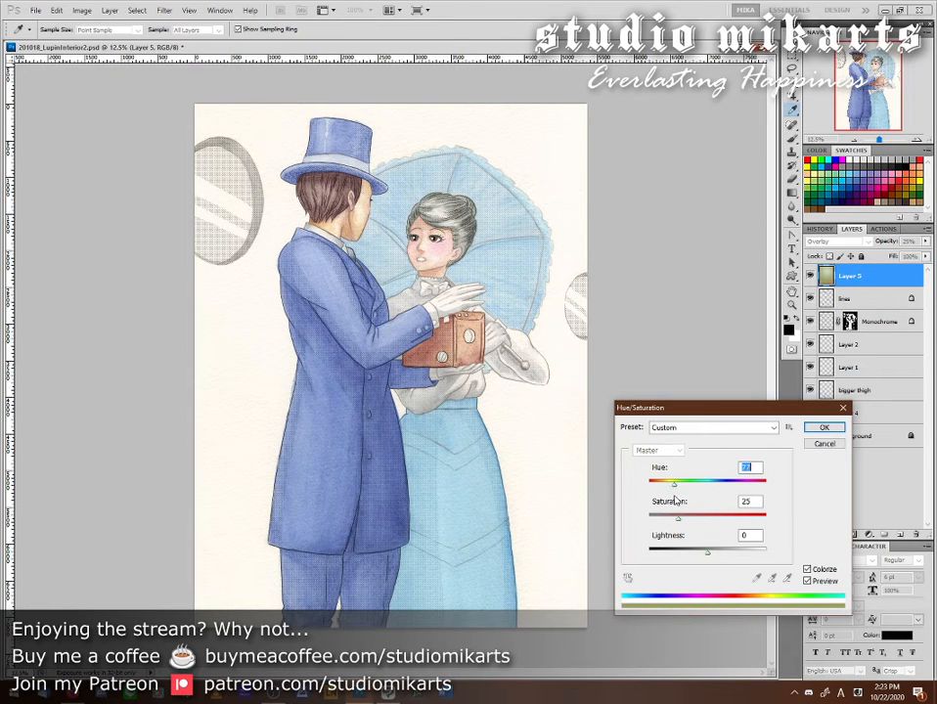
pyautogui.click(825, 428)
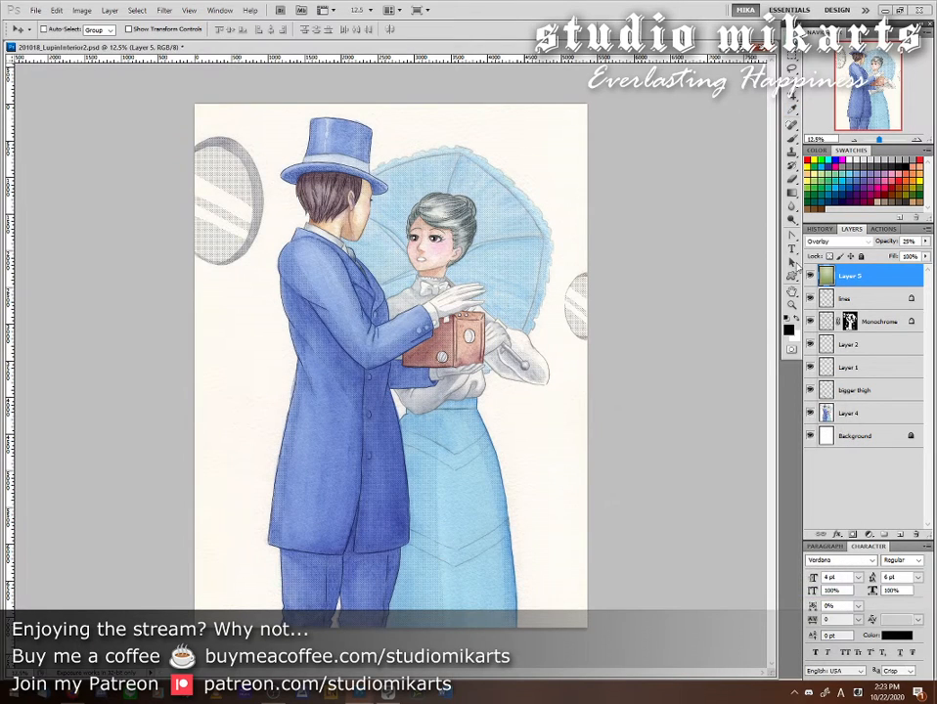
pyautogui.click(810, 277)
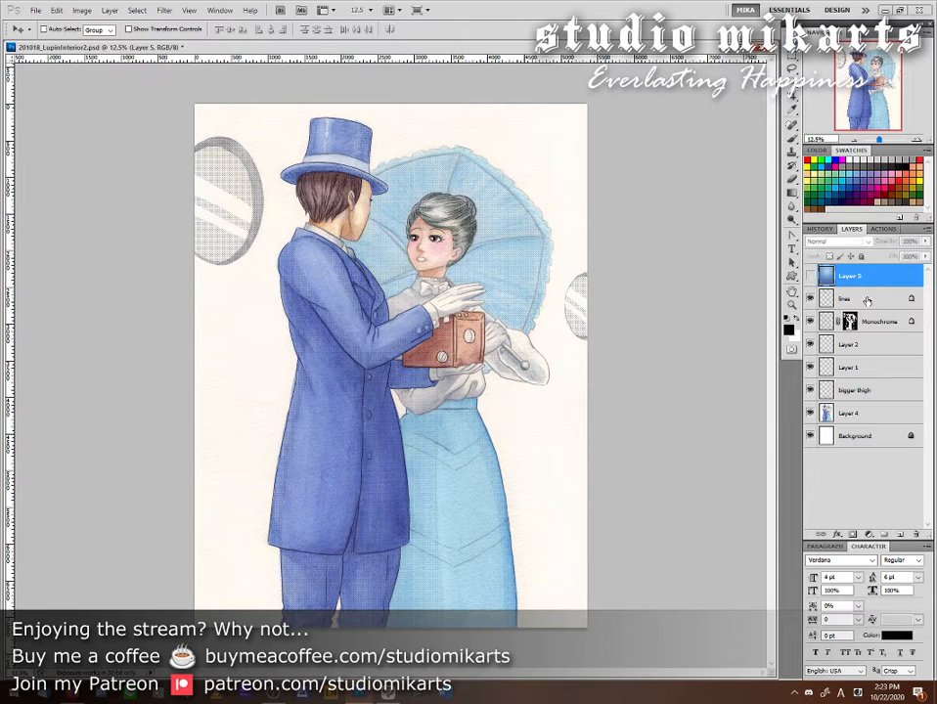
pyautogui.hotkey('ctrl', 'shift', 'alt', 'n')
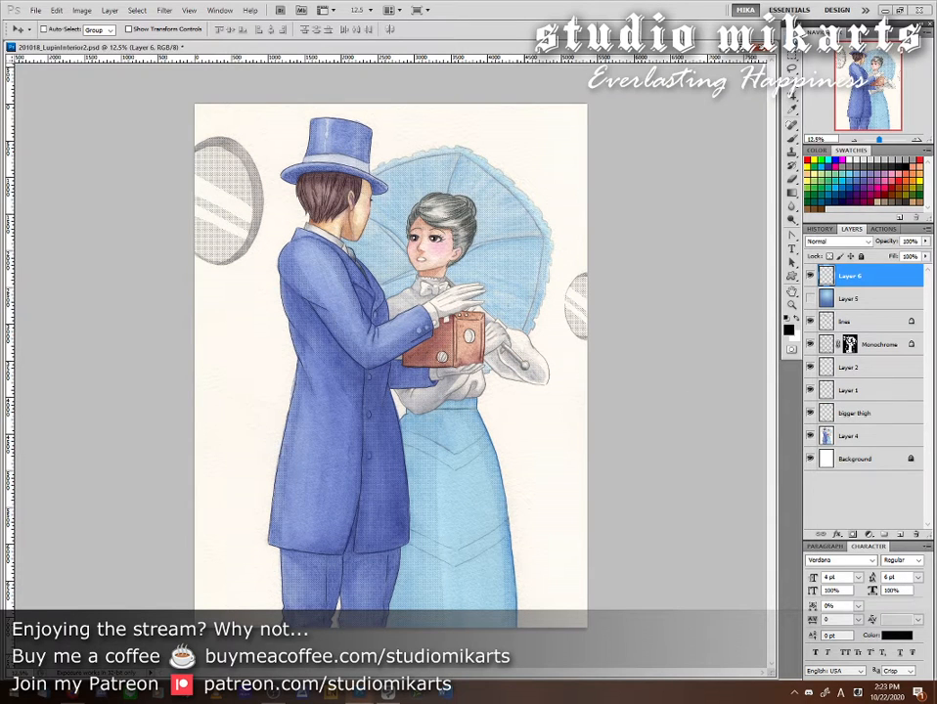
pyautogui.click(56, 10)
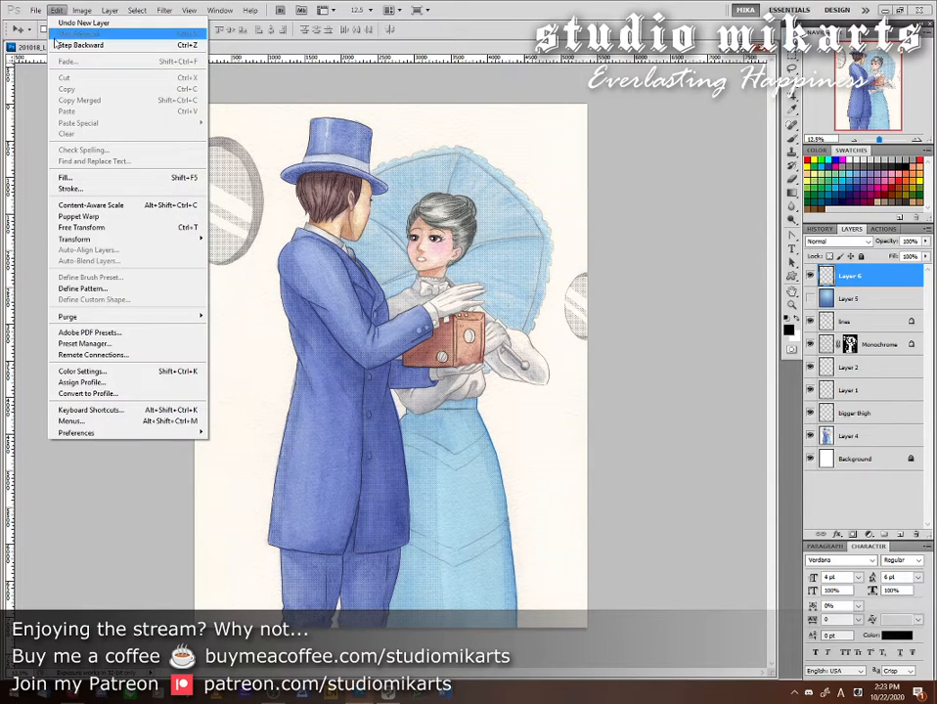
pyautogui.click(90, 177)
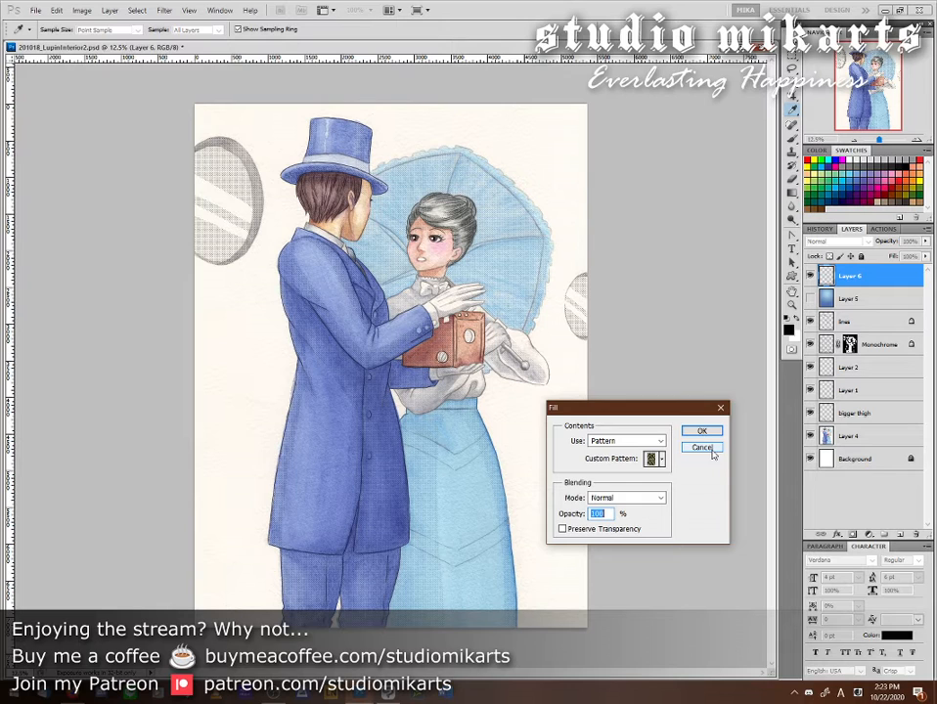
pyautogui.click(703, 448)
pyautogui.press('v')
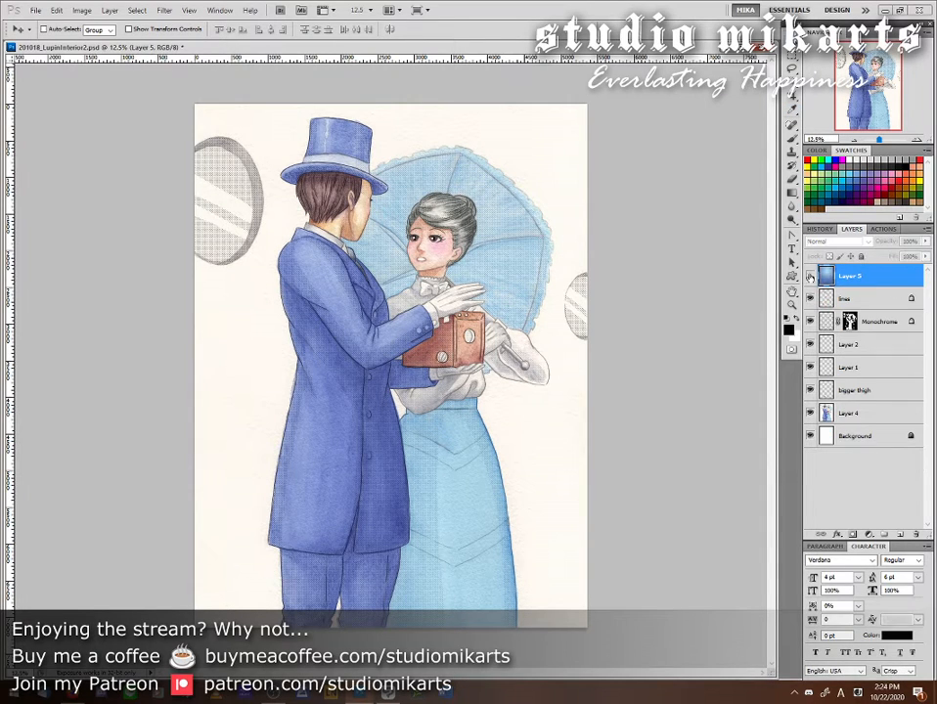
pyautogui.press('Delete')
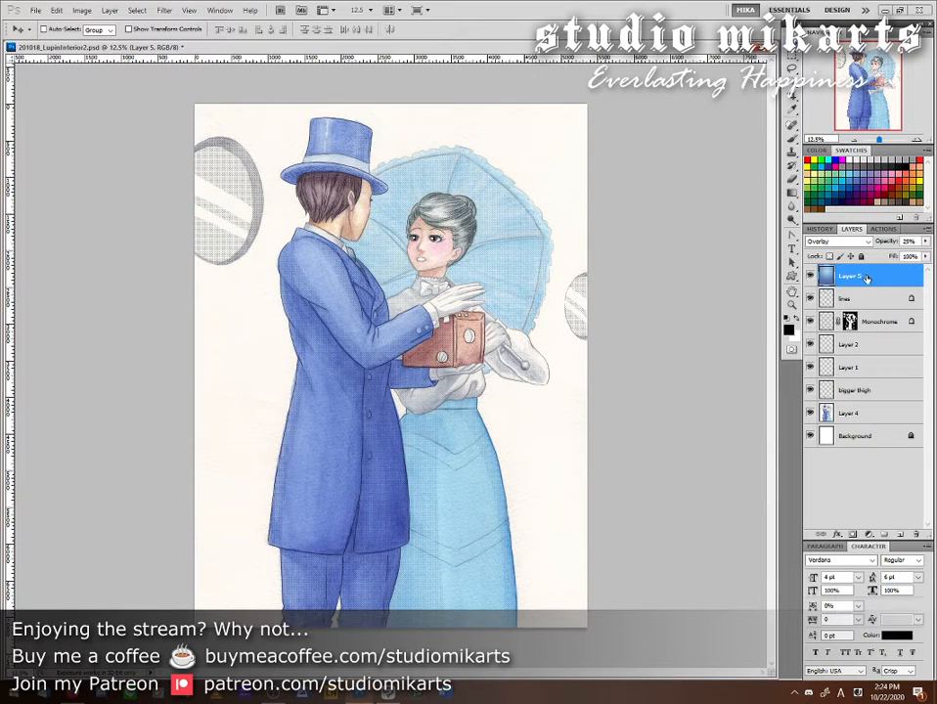
# - Add a Pattern Overlay to Layer 5 and replace the available patterns with the My Texture Patterns set
pyautogui.click(109, 9)
pyautogui.moveTo(143, 76)
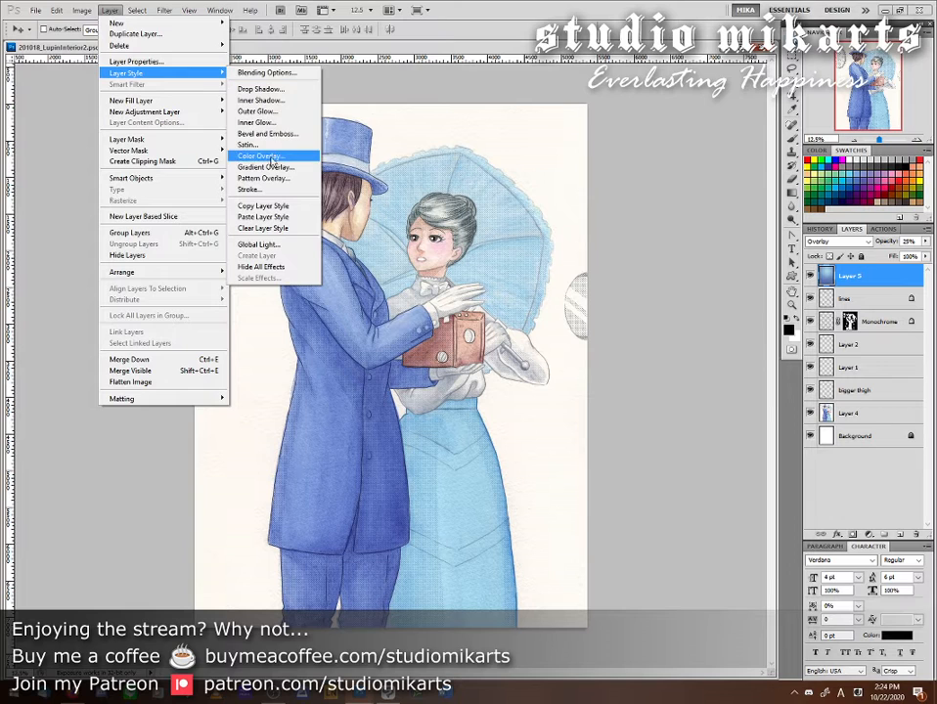
pyautogui.click(261, 179)
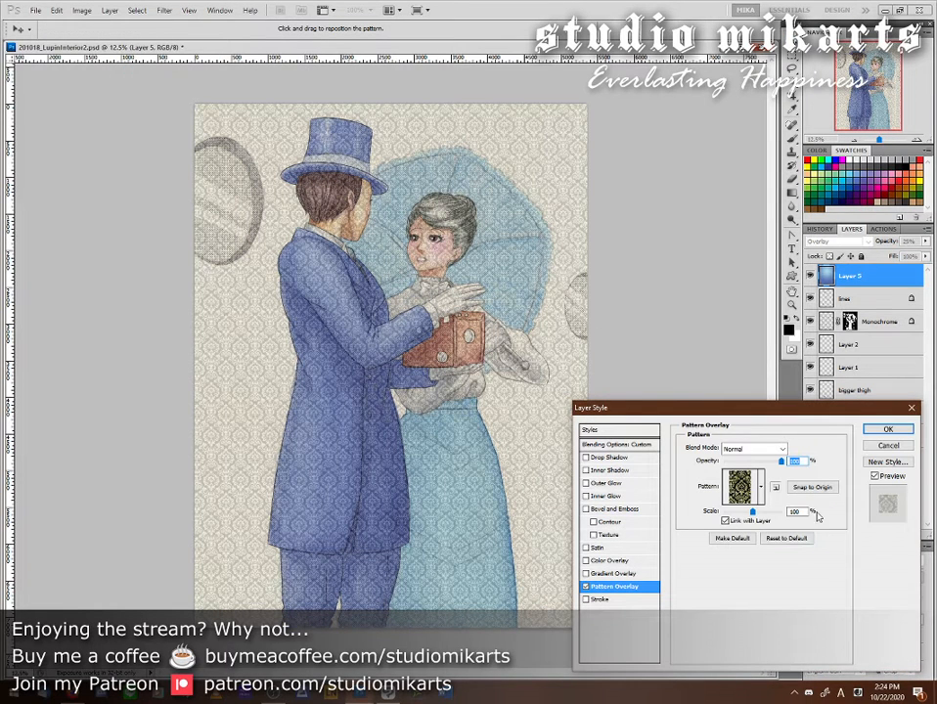
pyautogui.click(763, 490)
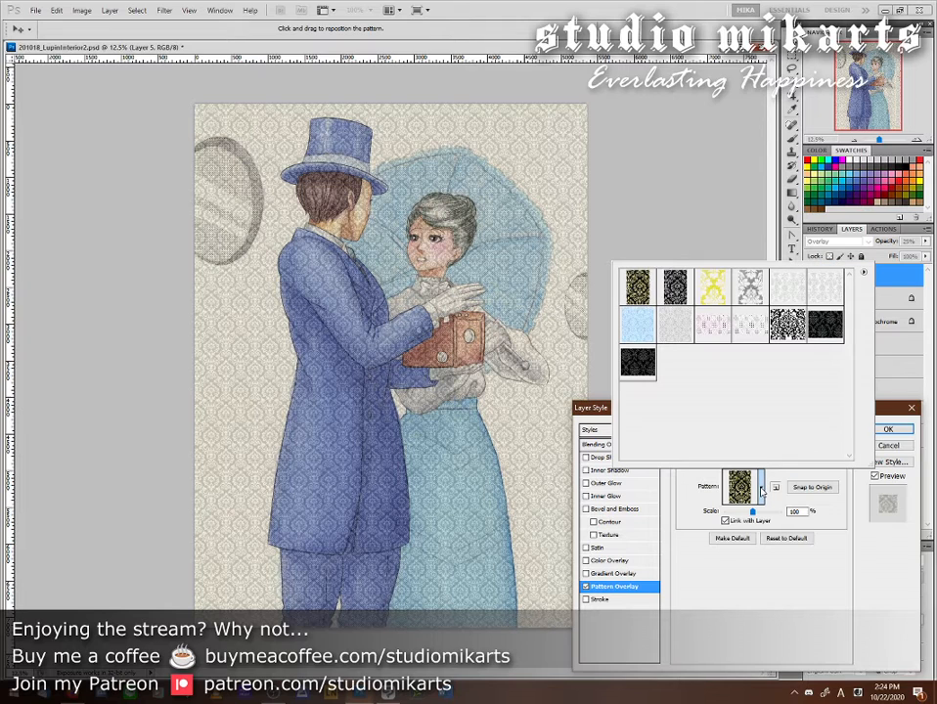
pyautogui.click(864, 274)
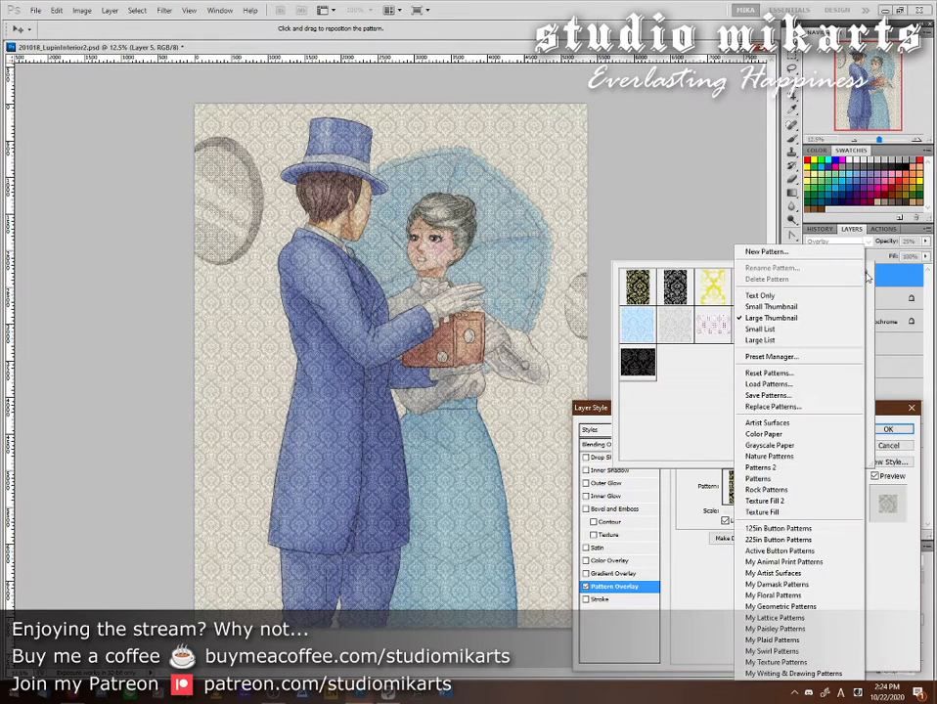
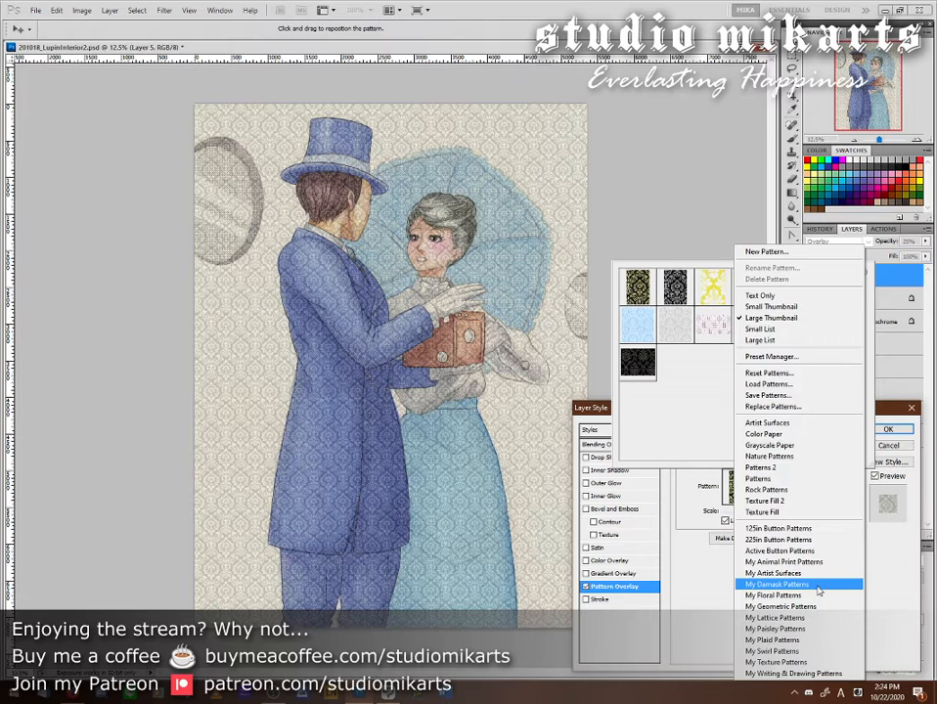
pyautogui.click(778, 663)
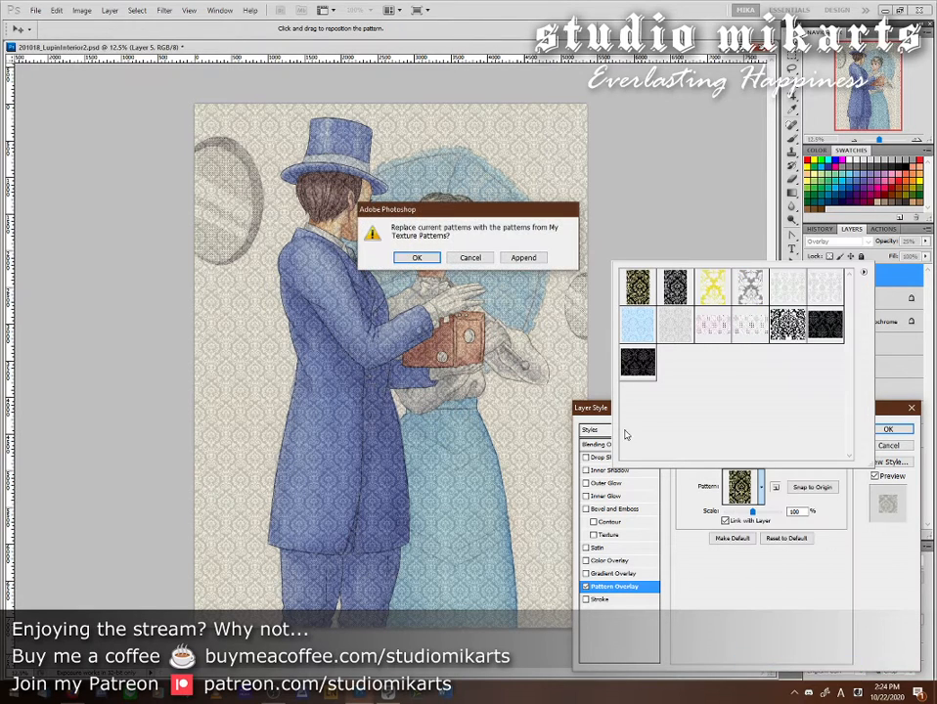
pyautogui.press('Return')
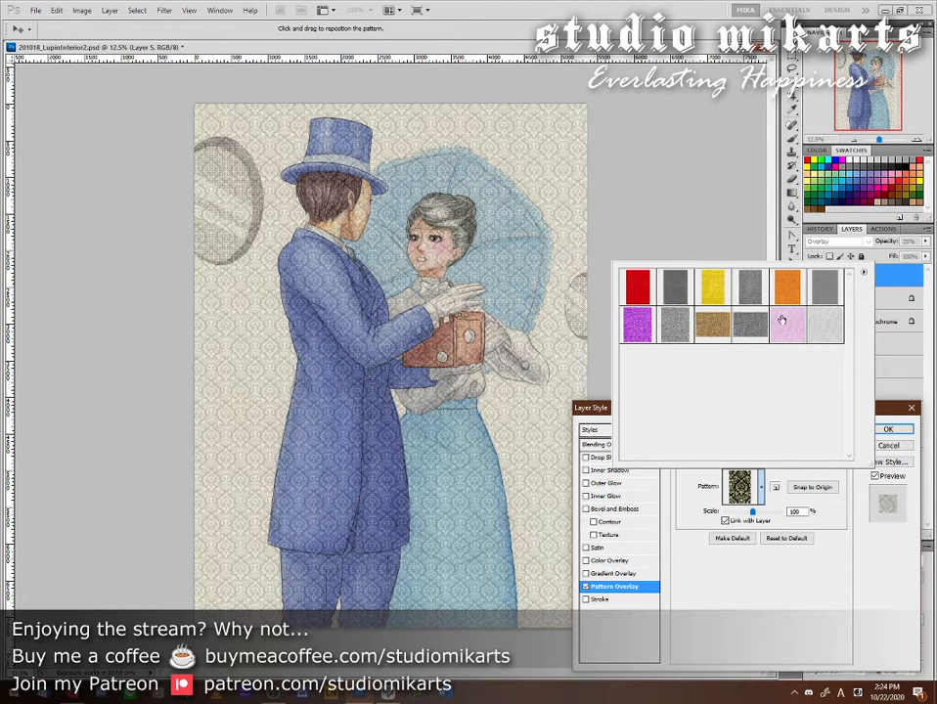
# - Try the tan burlap, grey, purple and pale texture patterns on Layer 5's Pattern Overlay
pyautogui.click(712, 326)
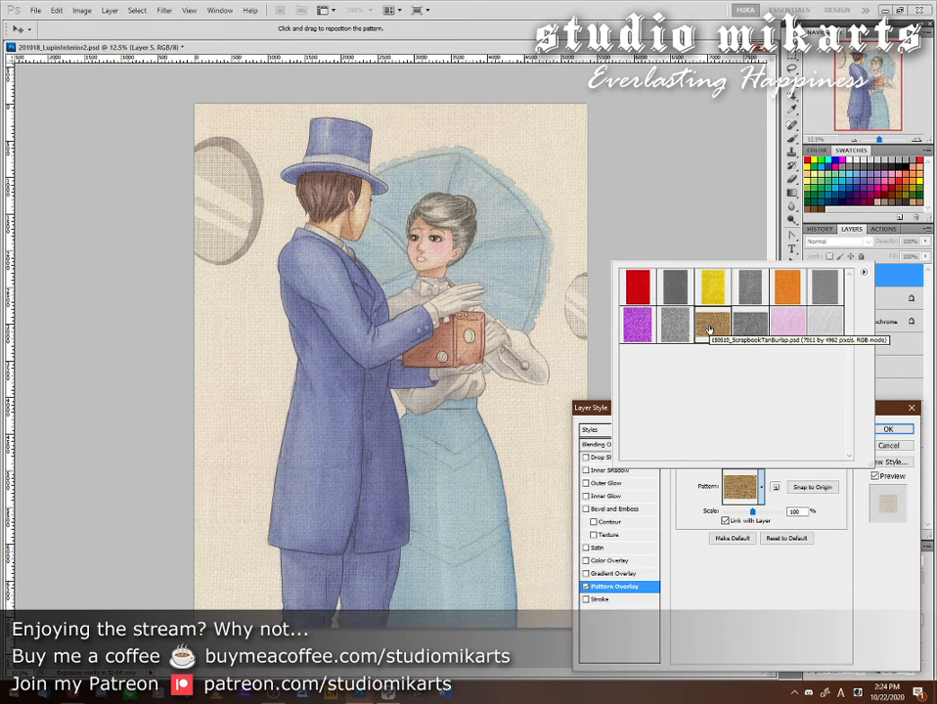
pyautogui.click(750, 326)
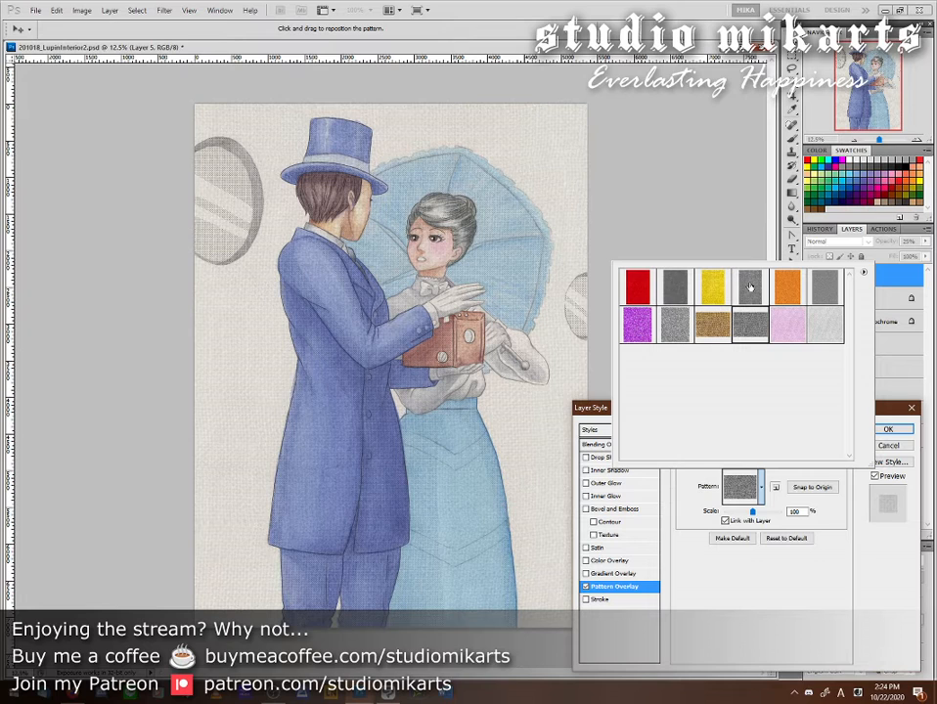
pyautogui.click(749, 287)
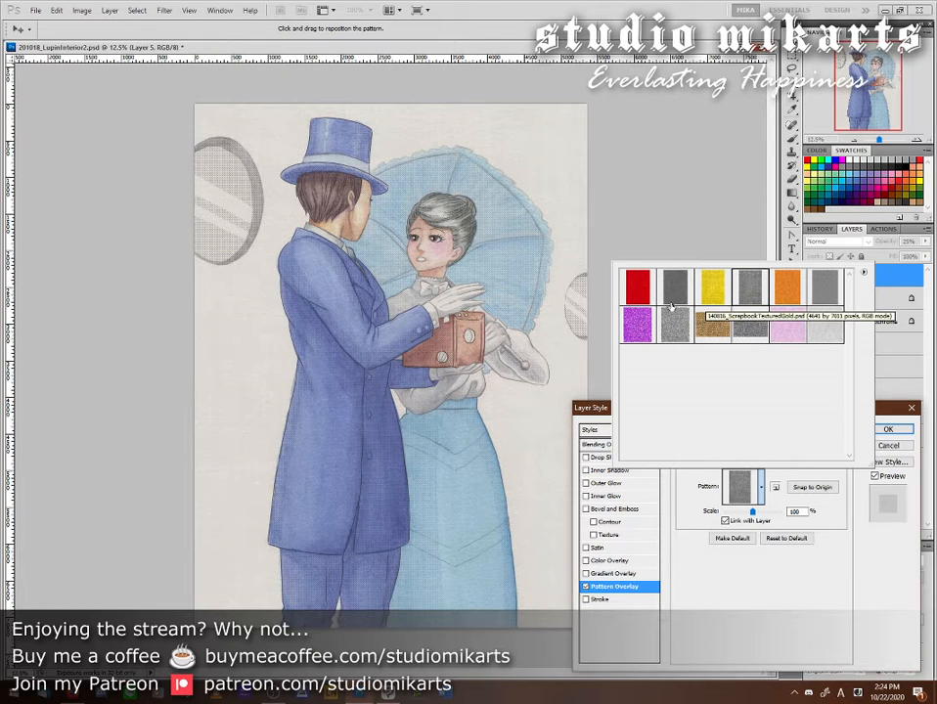
pyautogui.click(638, 326)
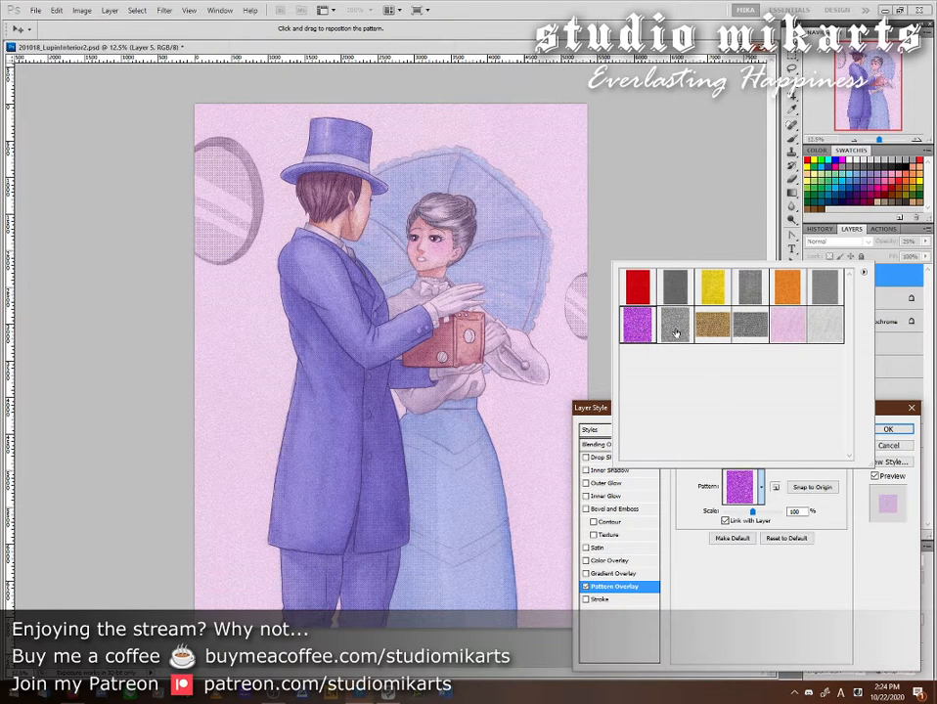
pyautogui.click(675, 326)
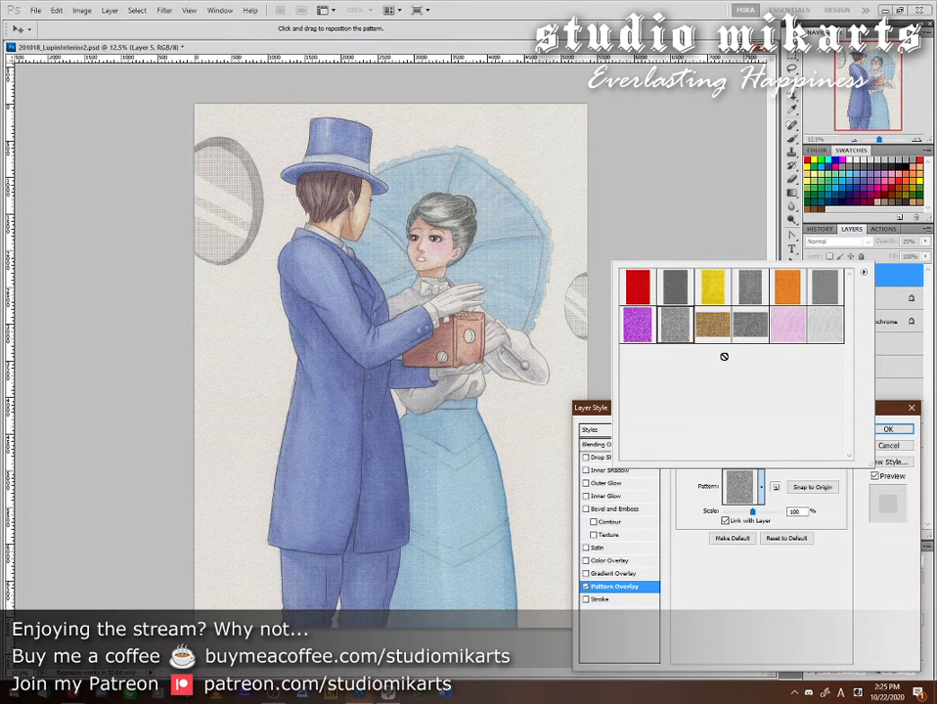
pyautogui.click(832, 285)
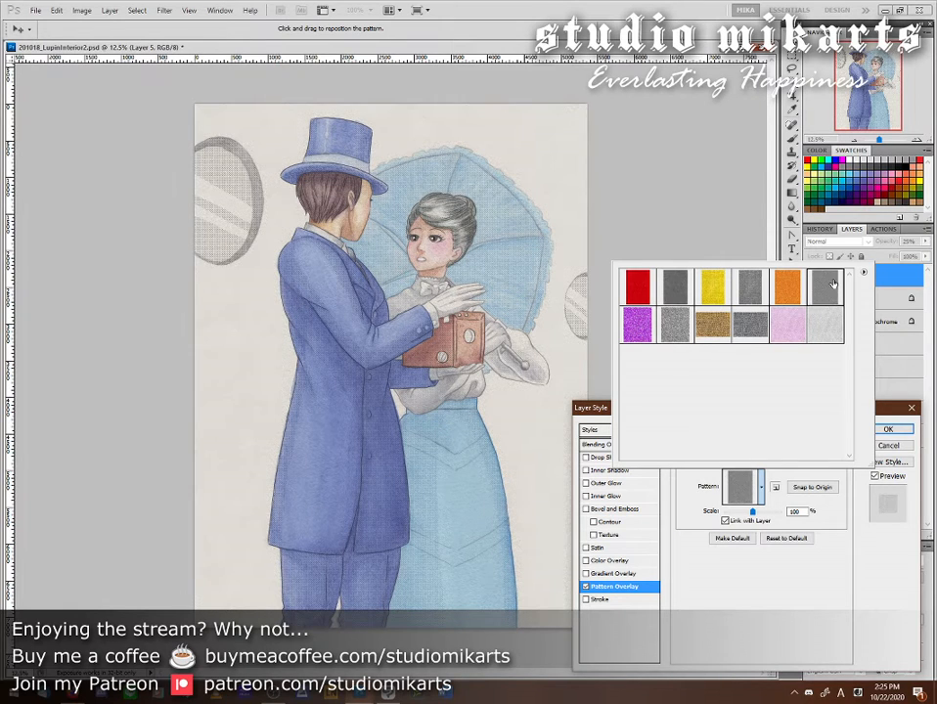
pyautogui.click(823, 334)
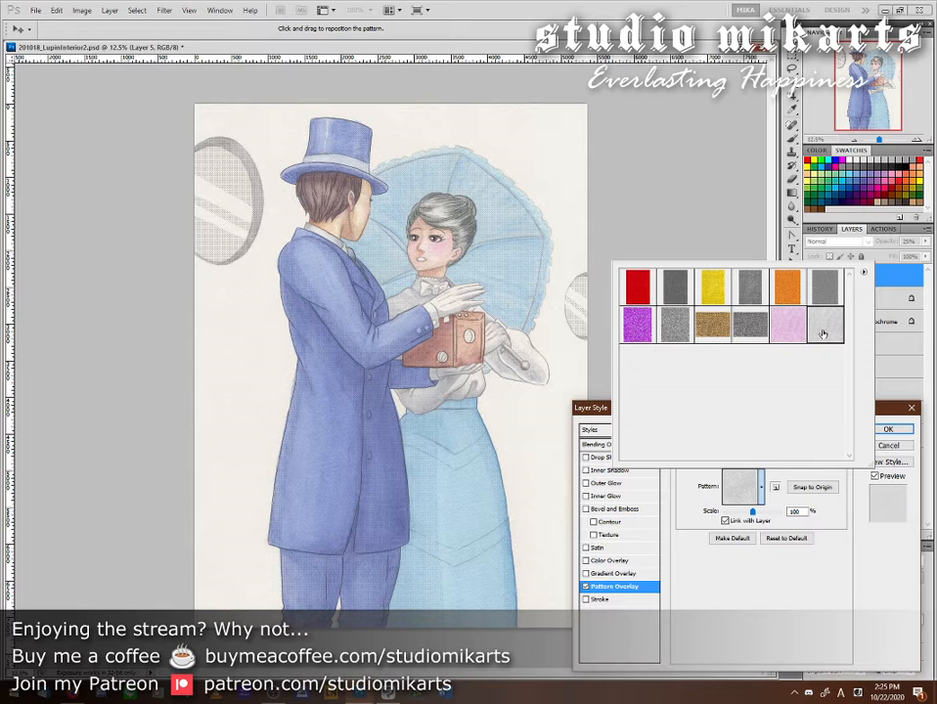
pyautogui.click(670, 288)
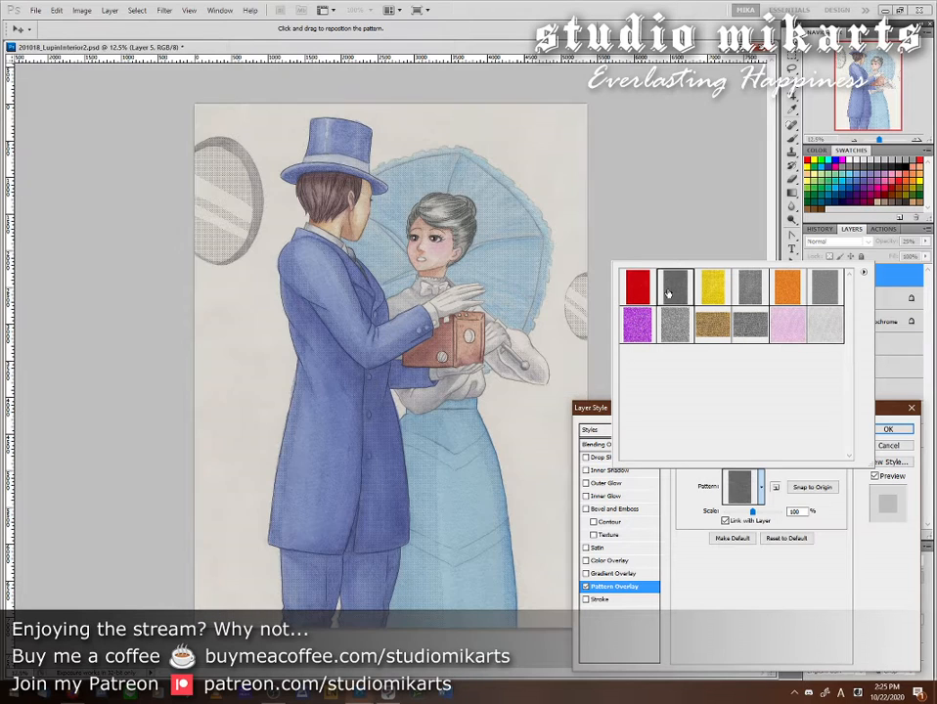
# - Choose the coarse grey grainy texture for the Pattern Overlay and lower the overlay's opacity
pyautogui.click(677, 325)
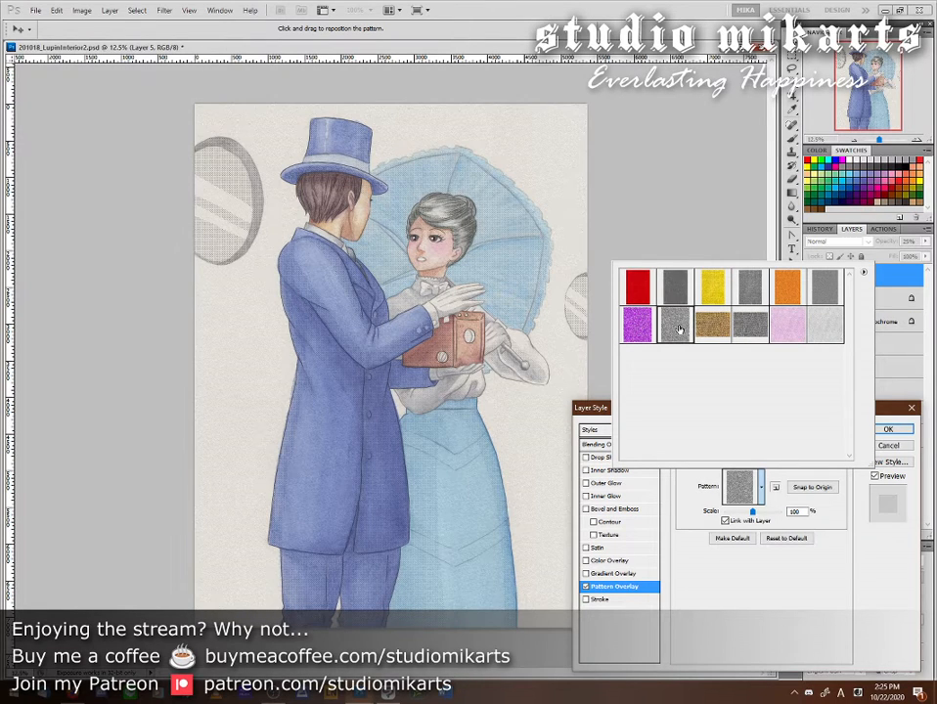
pyautogui.click(696, 499)
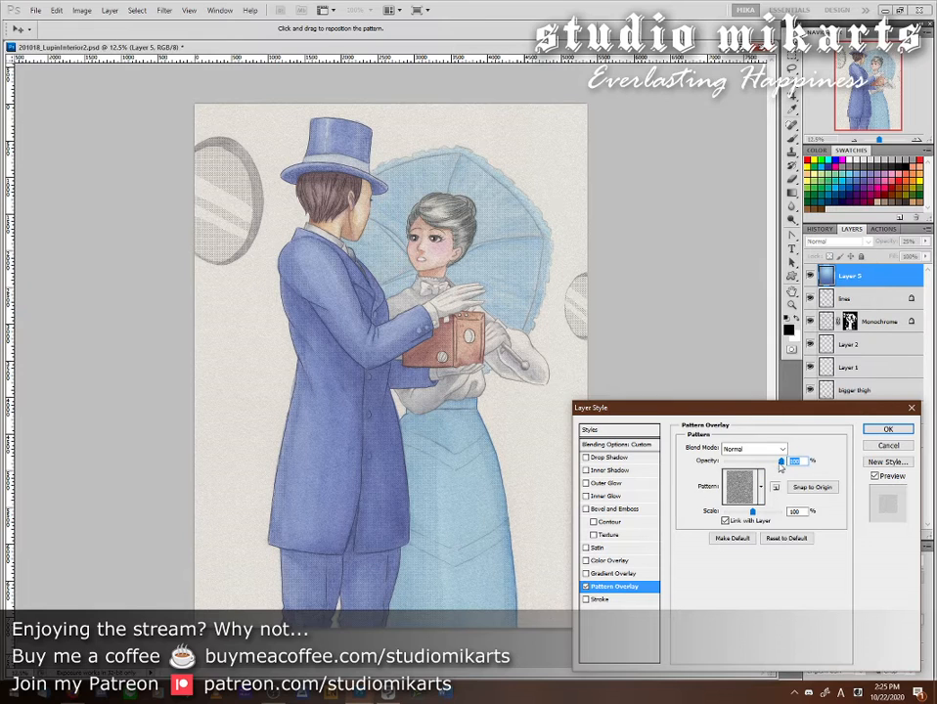
pyautogui.moveTo(789, 461); pyautogui.dragTo(768, 461)
# - Replace the patterns with the My Artist Surfaces set and try its white, cream and grey paper surfaces on the overlay
pyautogui.click(760, 486)
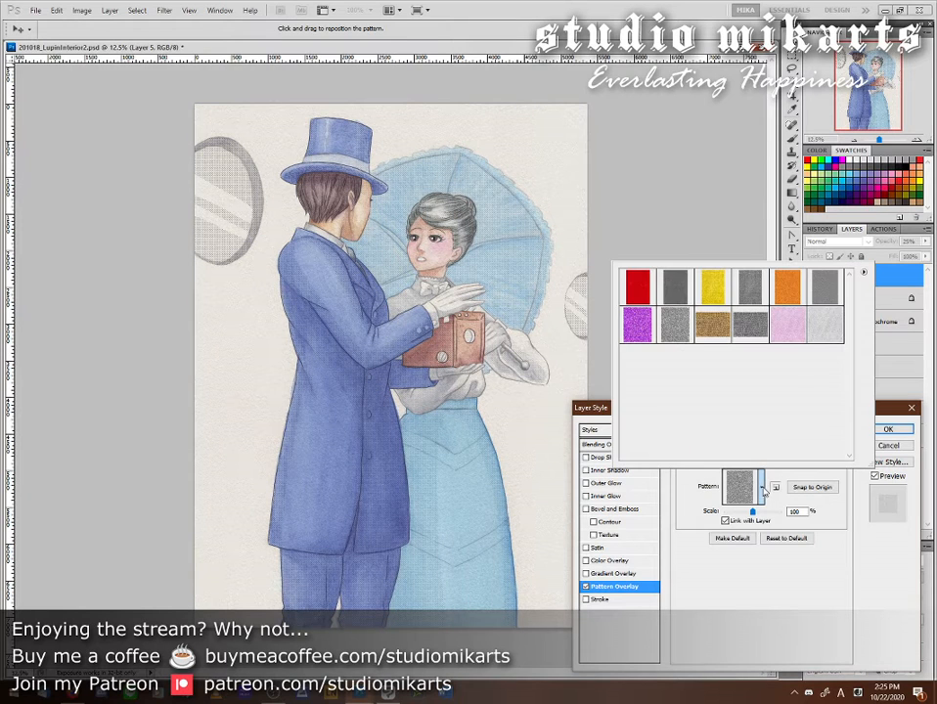
pyautogui.click(864, 271)
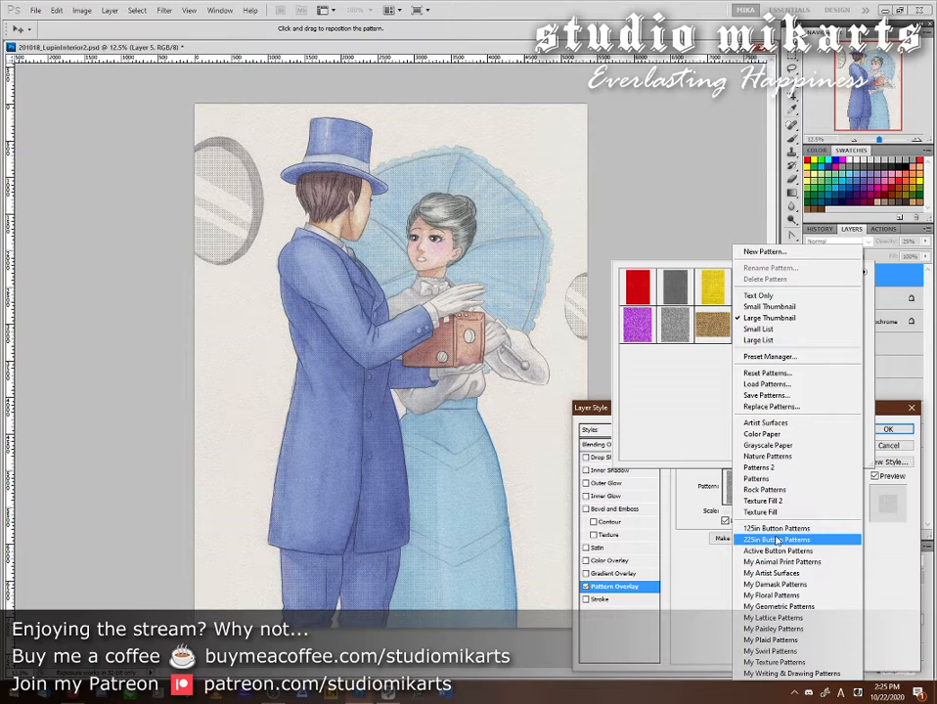
pyautogui.click(778, 573)
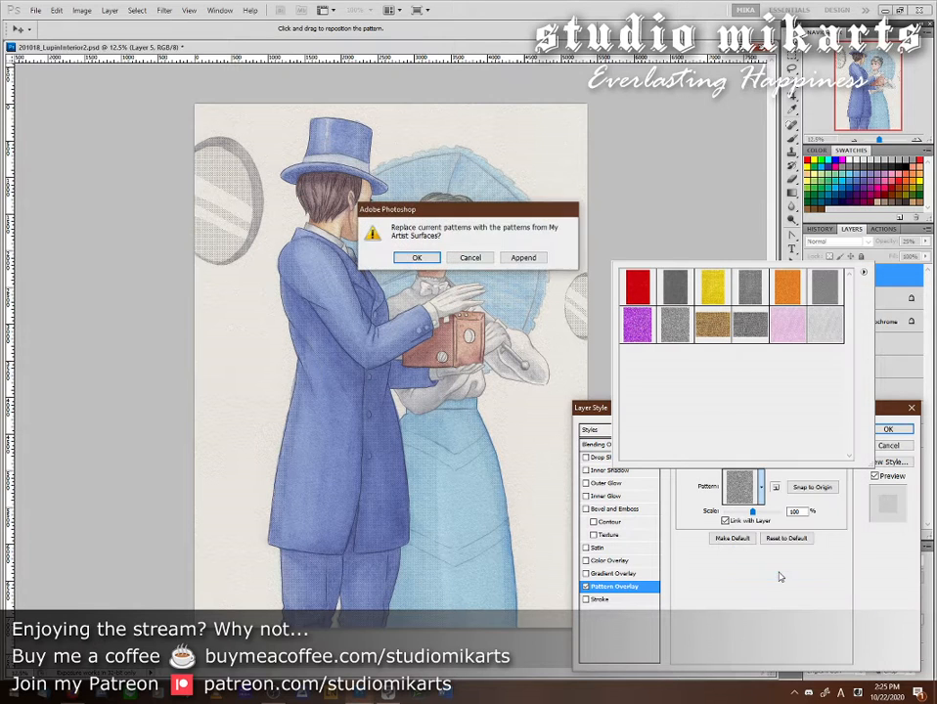
pyautogui.click(417, 258)
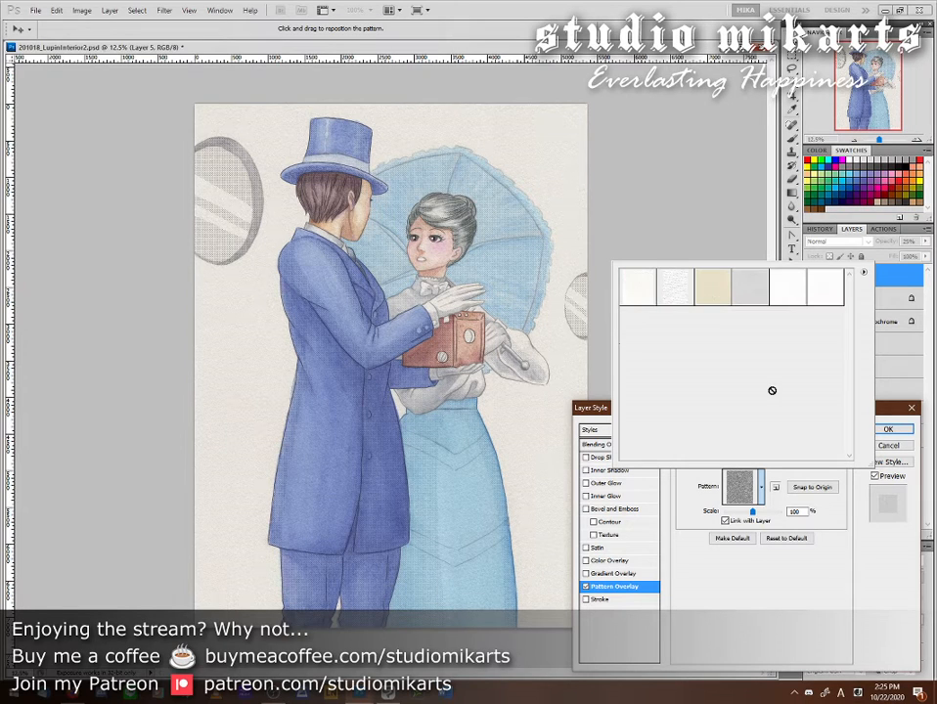
pyautogui.click(673, 291)
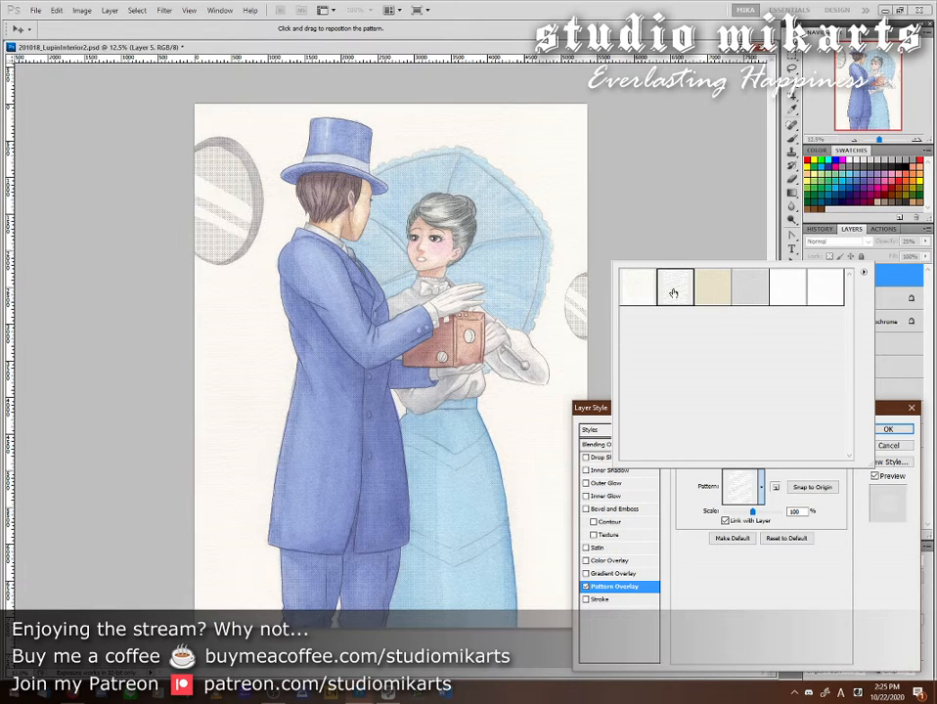
pyautogui.click(720, 294)
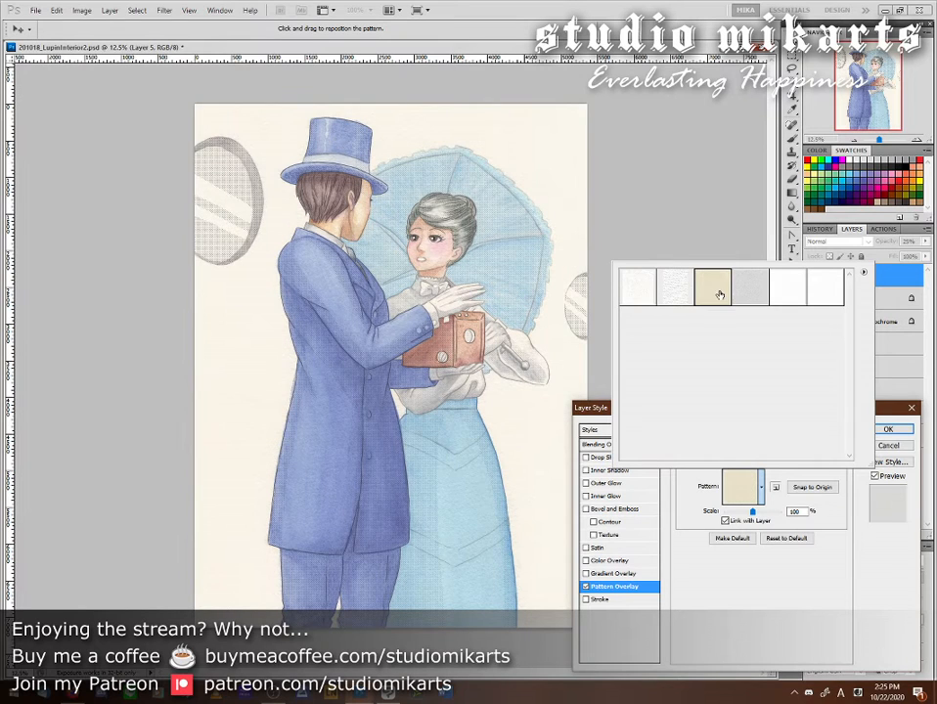
pyautogui.click(751, 293)
pyautogui.click(797, 293)
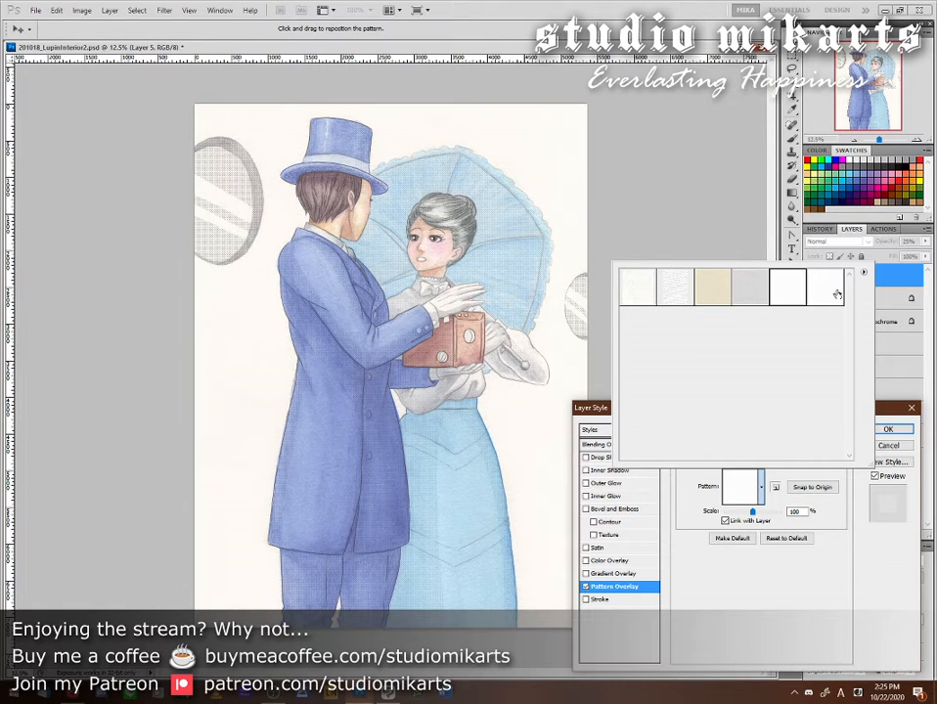
# - Replace the patterns with the My Geometric Patterns set and try the grey circle, lattice and mosaic tile patterns on the overlay
pyautogui.click(864, 272)
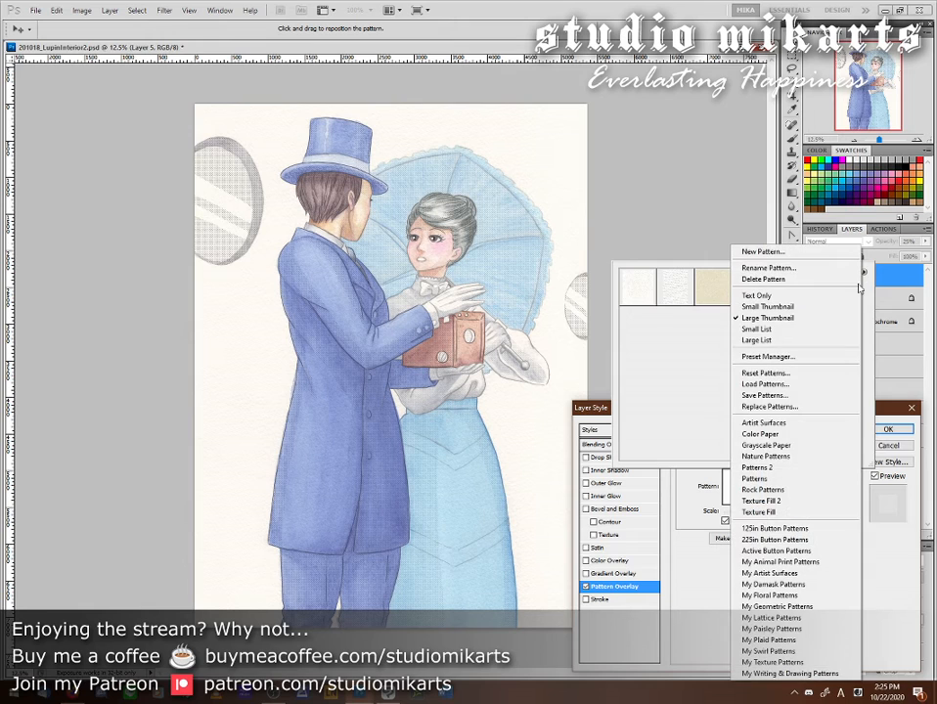
pyautogui.click(803, 607)
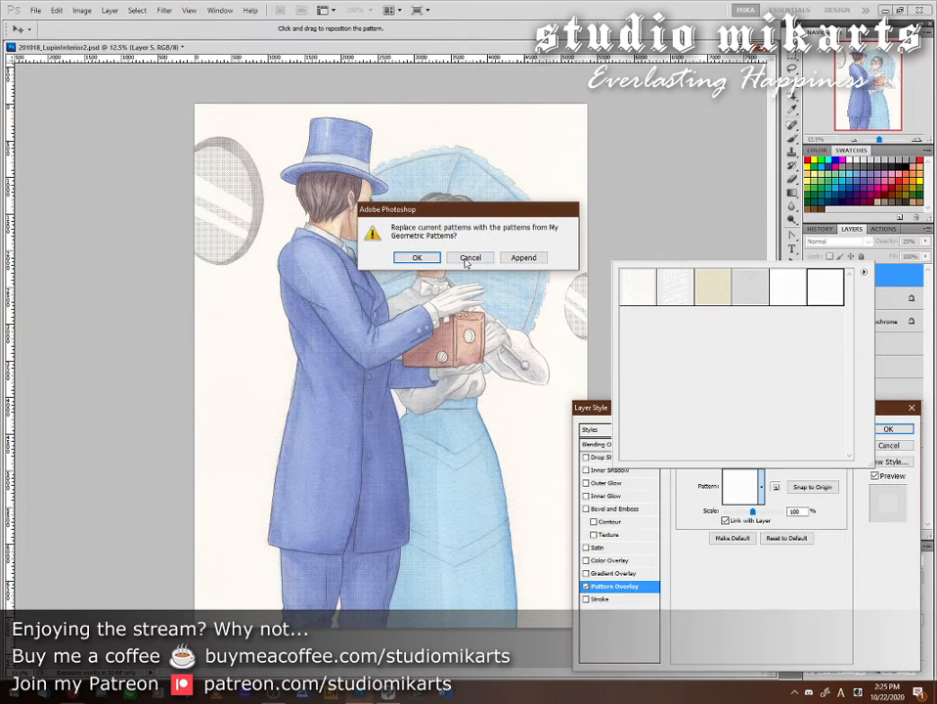
pyautogui.click(419, 257)
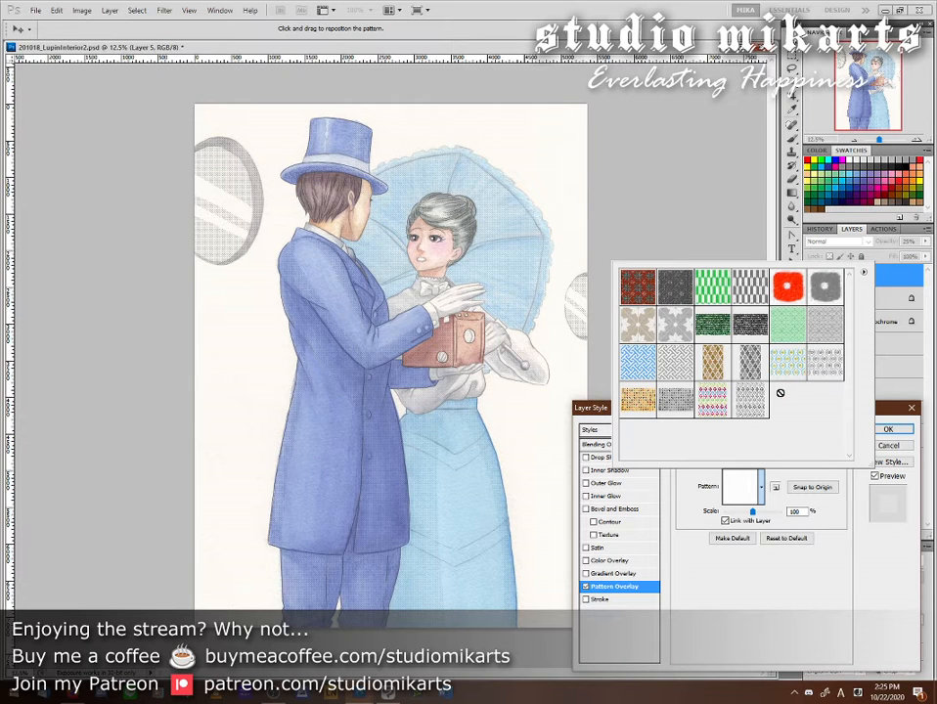
pyautogui.click(684, 401)
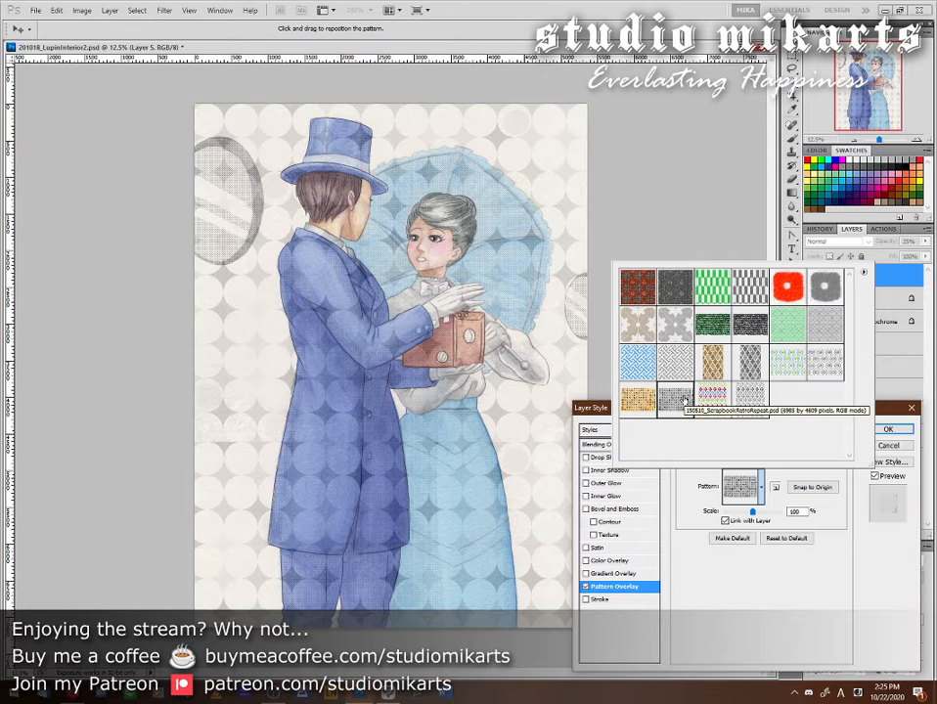
pyautogui.click(751, 363)
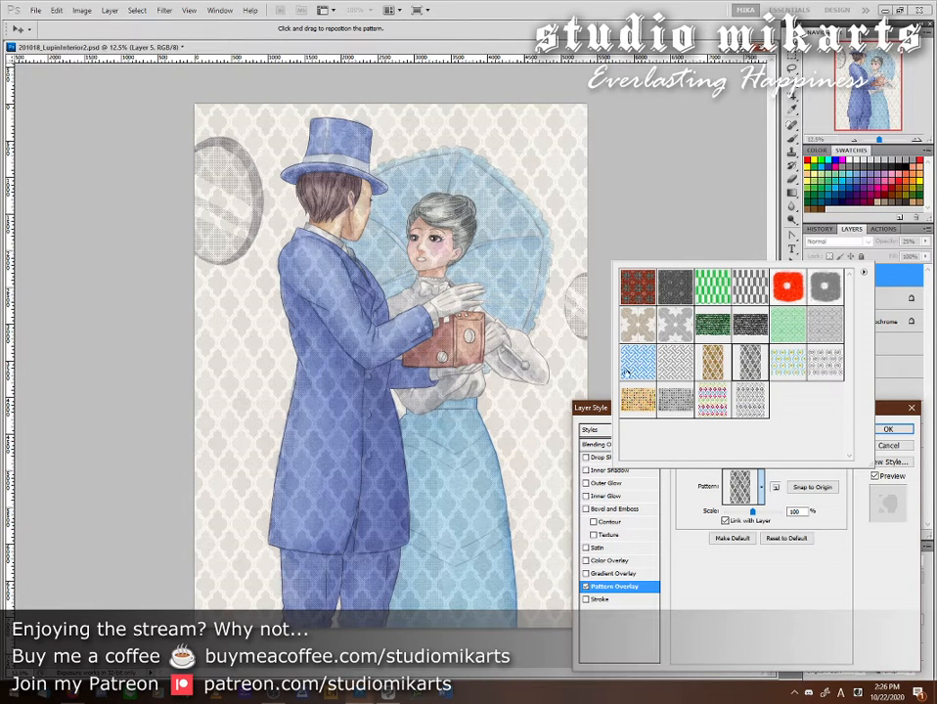
pyautogui.click(760, 327)
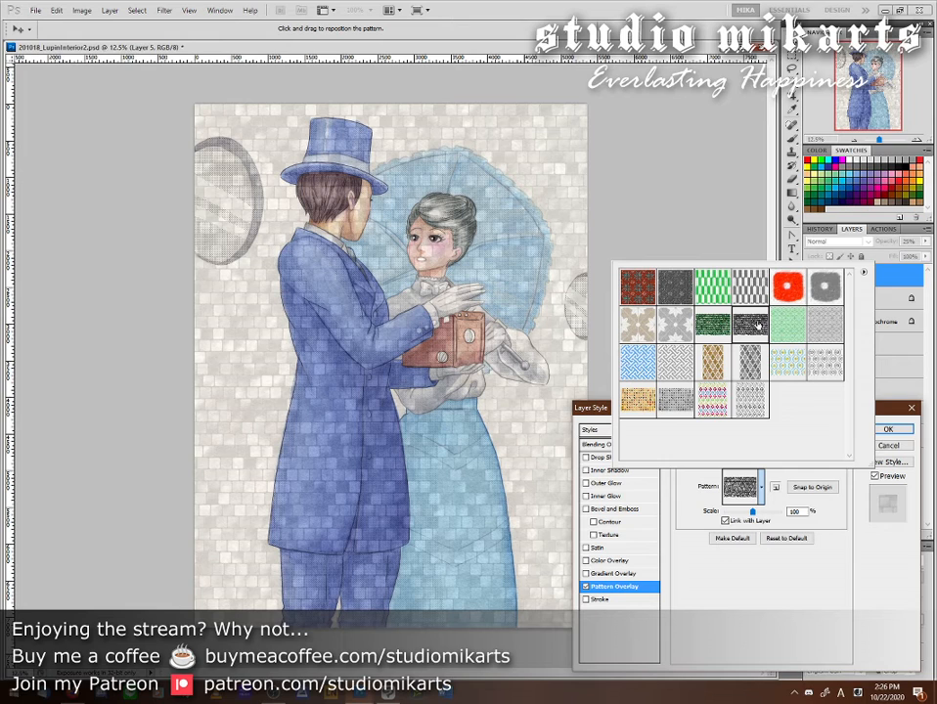
# - Replace the current patterns with the My Swirl Patterns set for Layer 5's Pattern Overlay
pyautogui.click(863, 275)
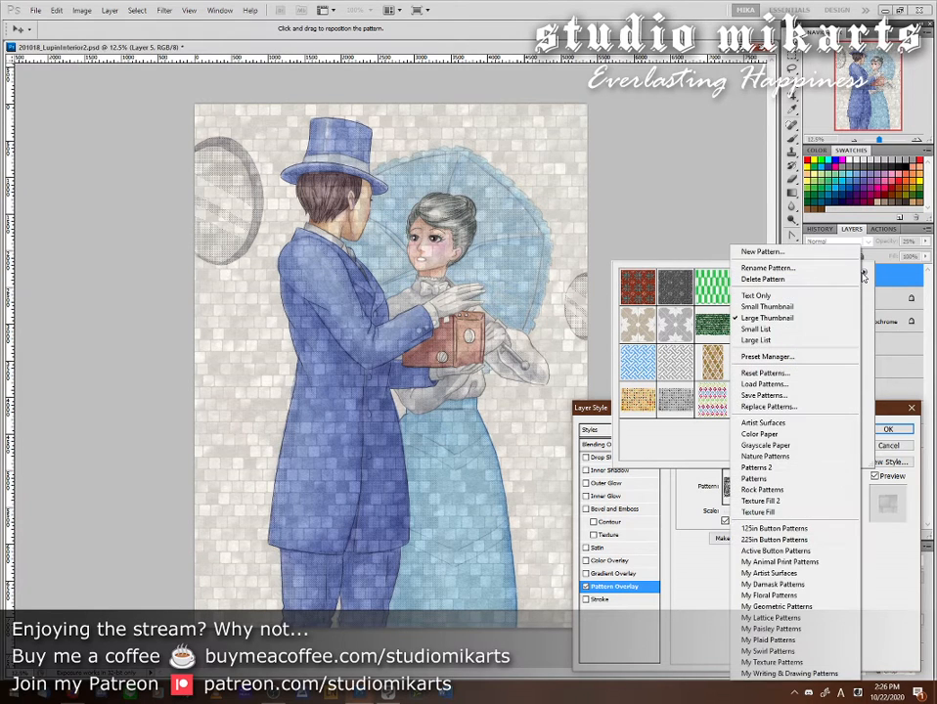
pyautogui.click(776, 652)
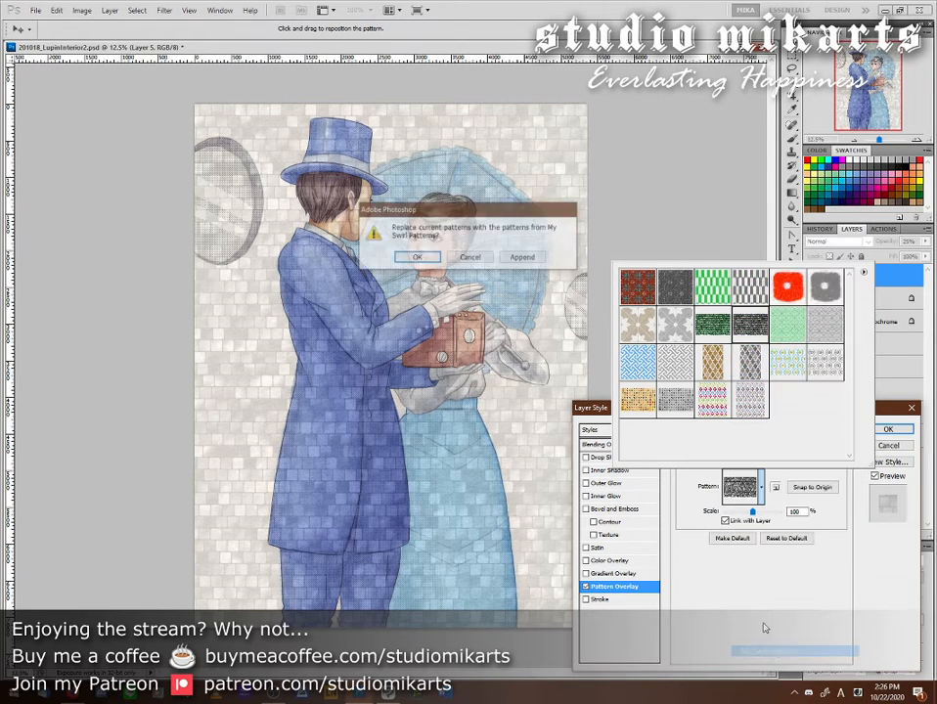
pyautogui.click(578, 291)
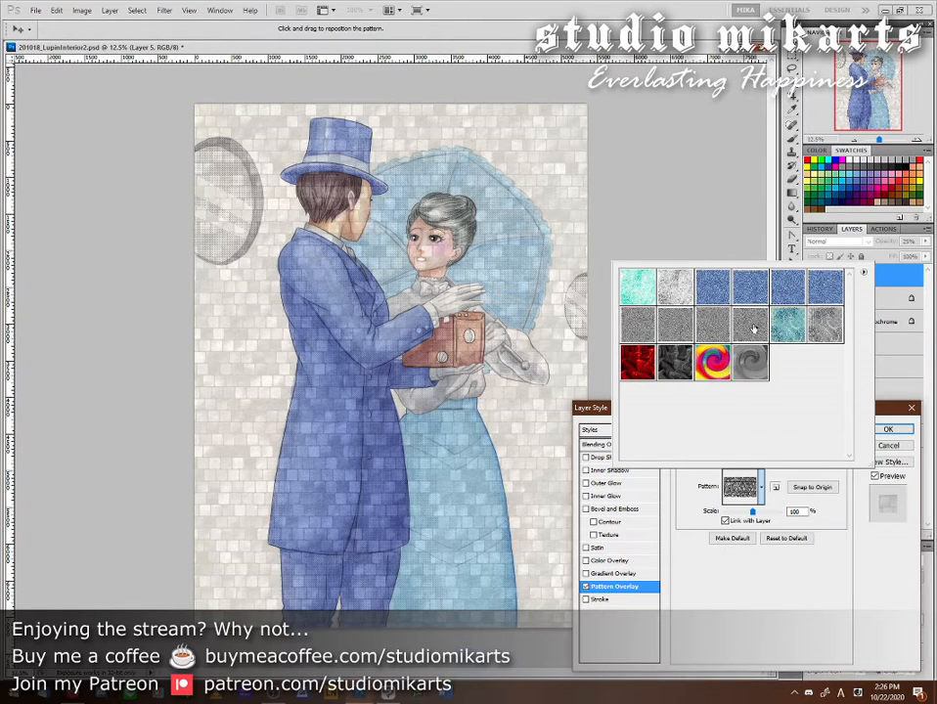
# - Try the grey, mint and teal swirl patterns on the overlay and settle on the teal scrapbook swirl pattern
pyautogui.click(751, 326)
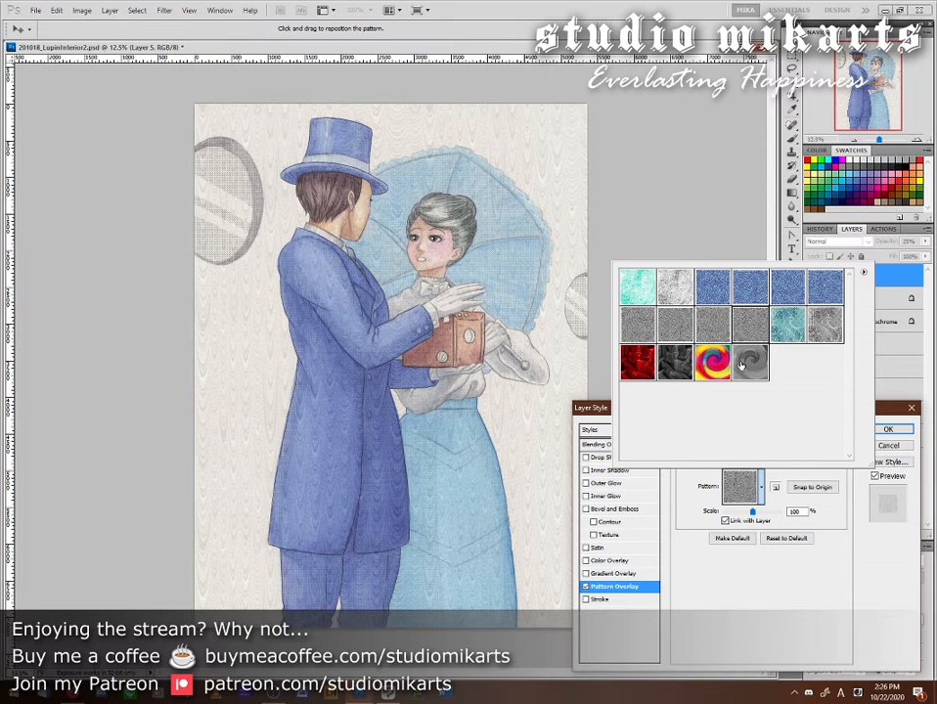
pyautogui.click(822, 326)
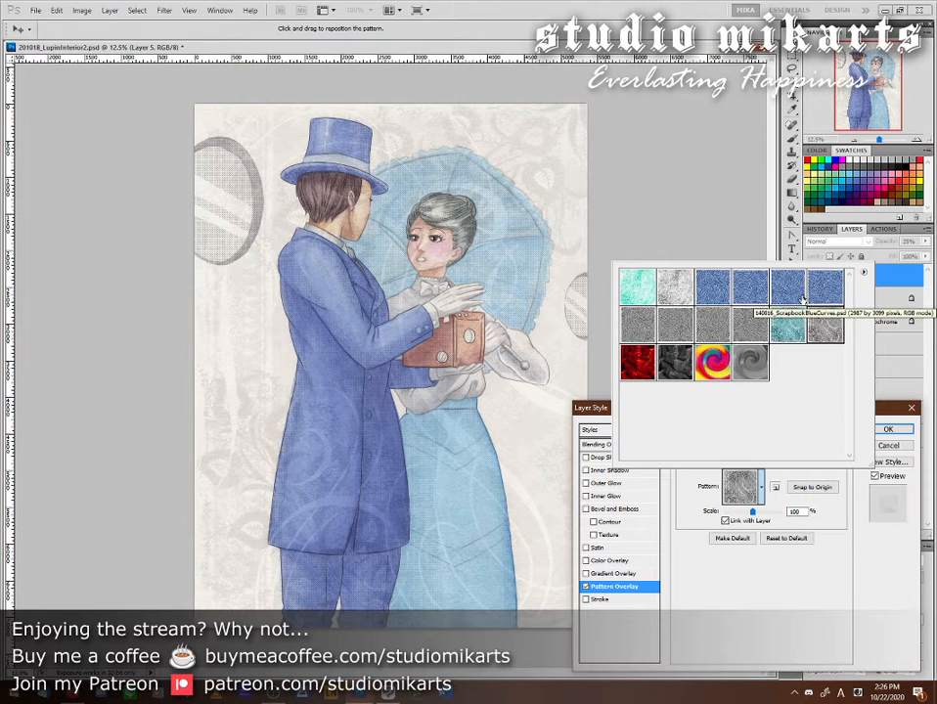
pyautogui.click(786, 326)
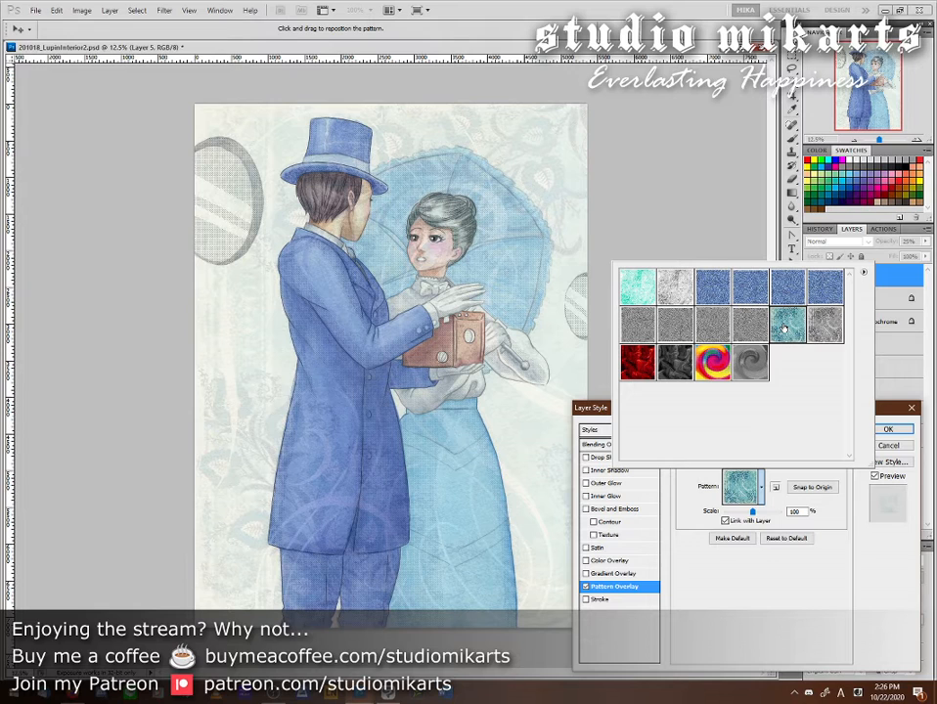
pyautogui.click(625, 293)
pyautogui.click(683, 285)
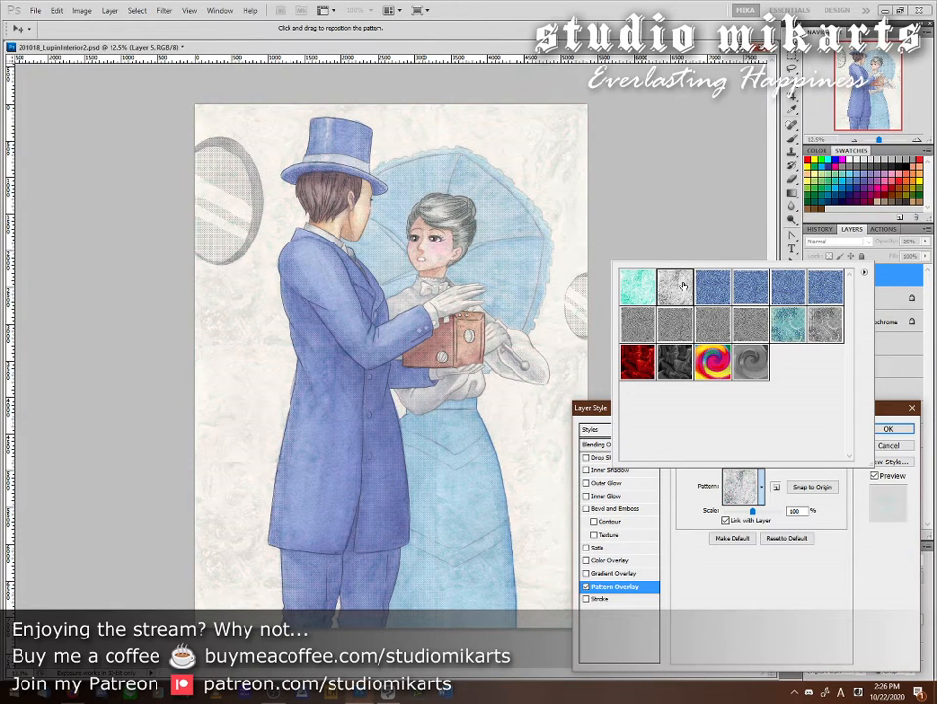
pyautogui.click(753, 365)
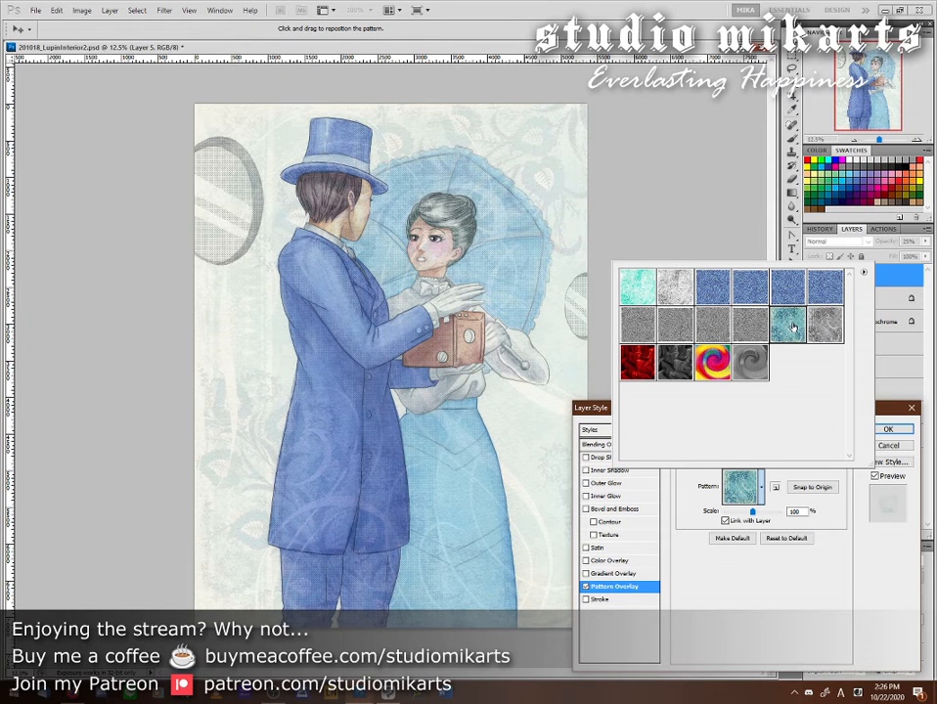
pyautogui.click(729, 521)
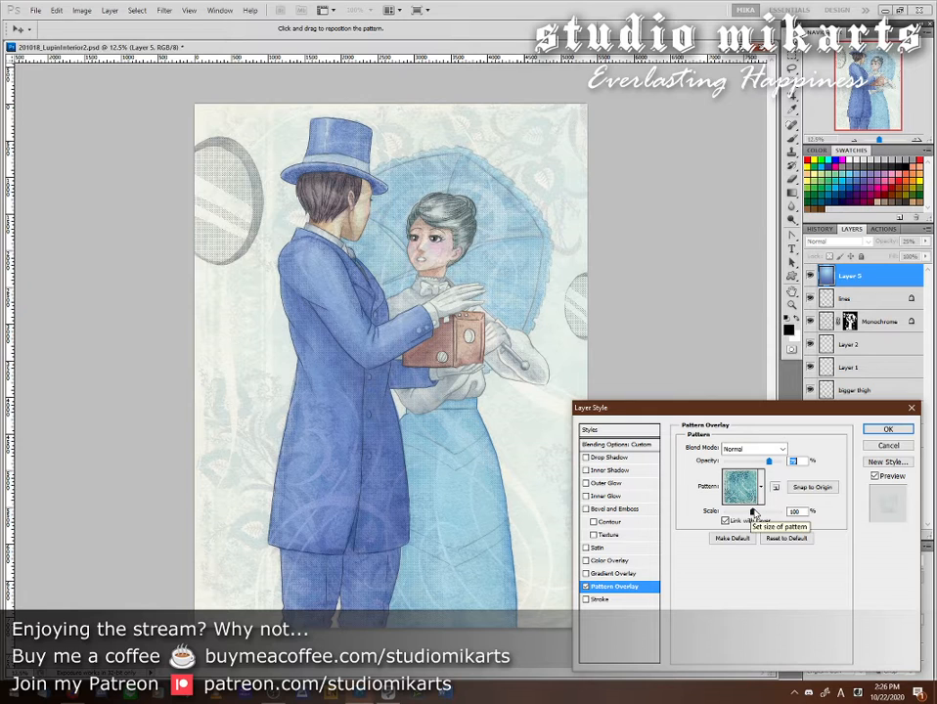
# - Try smaller and larger scales for the teal swirl pattern, including 1000%, and return the scale to 100%
pyautogui.moveTo(751, 513)
pyautogui.mouseDown()
pyautogui.moveTo(732, 518)
pyautogui.moveTo(747, 515)
pyautogui.mouseUp()
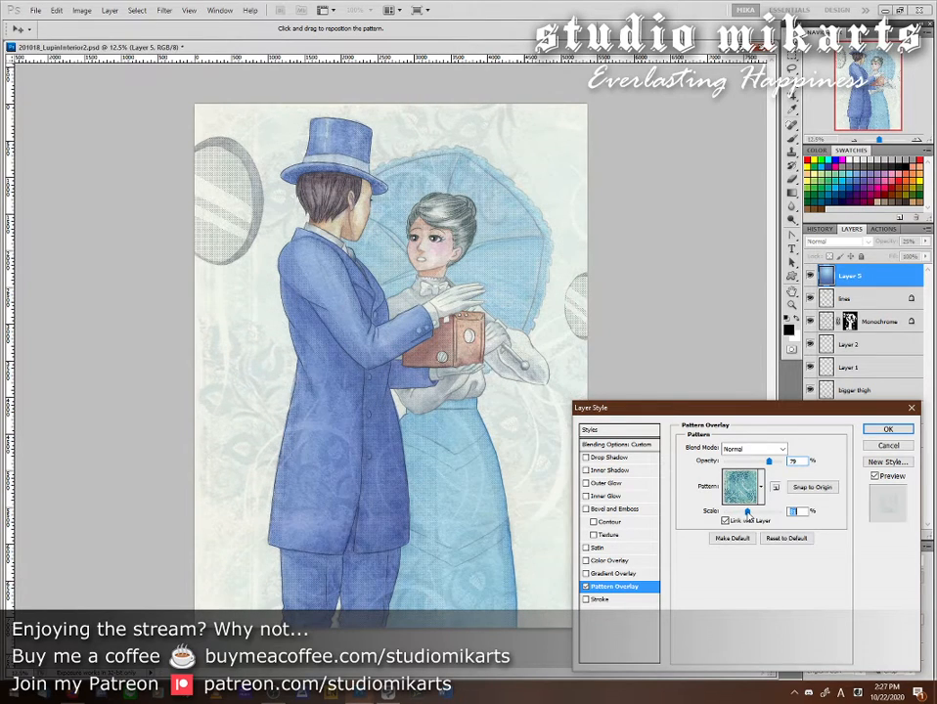
pyautogui.moveTo(748, 512); pyautogui.dragTo(742, 516)
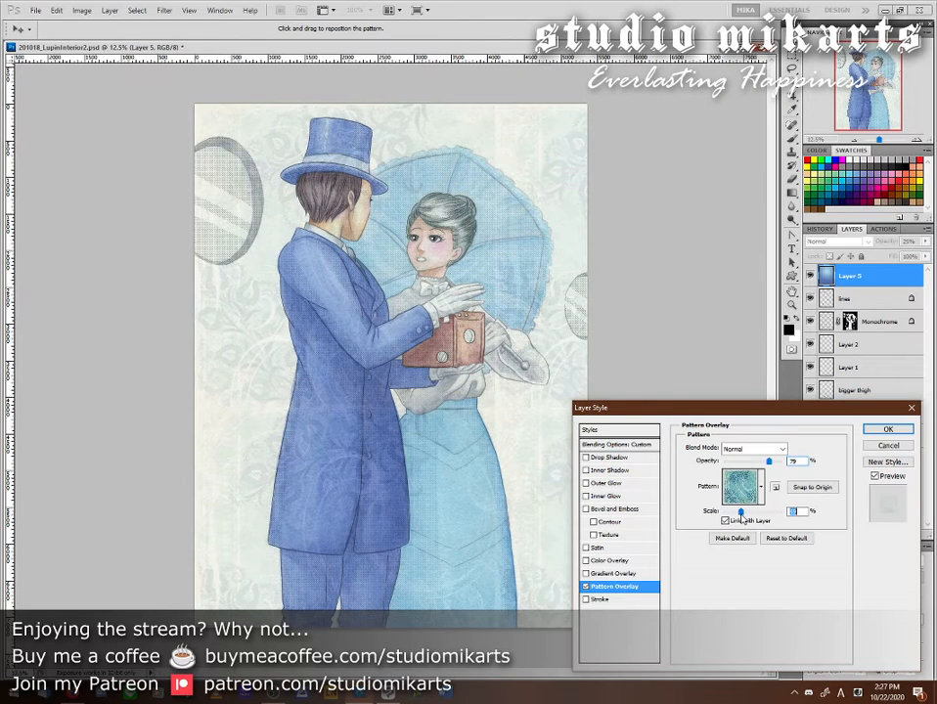
pyautogui.moveTo(742, 516); pyautogui.dragTo(757, 518)
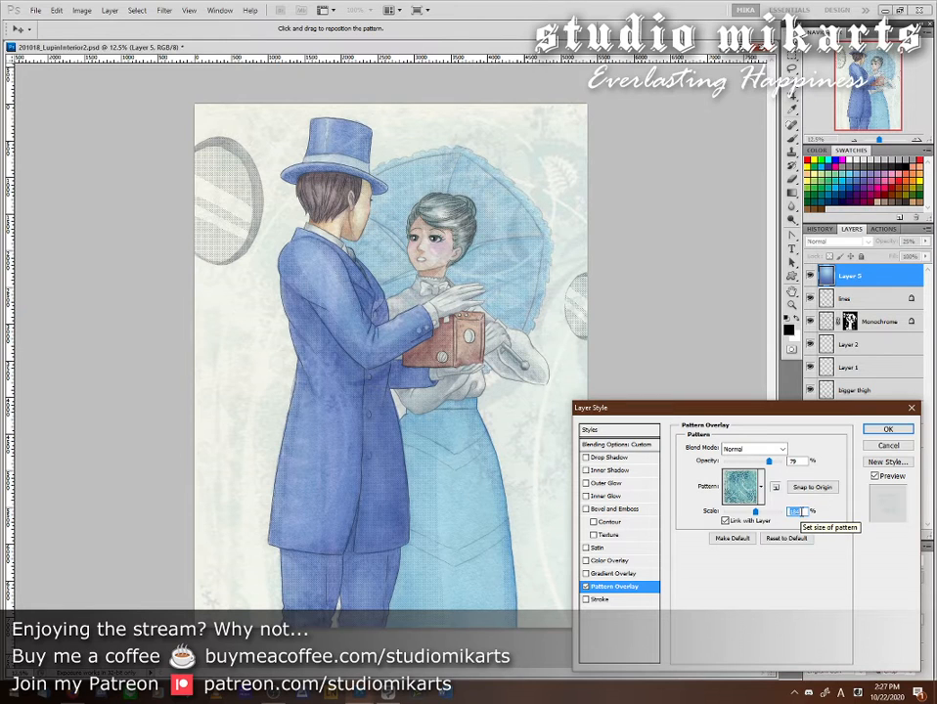
pyautogui.write('4')
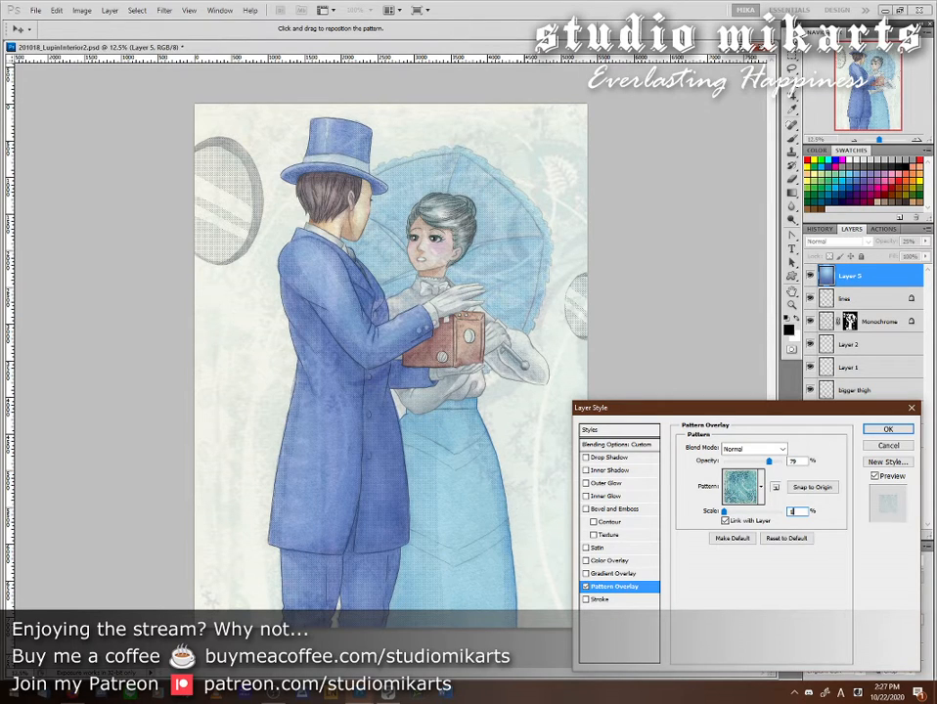
pyautogui.write('000')
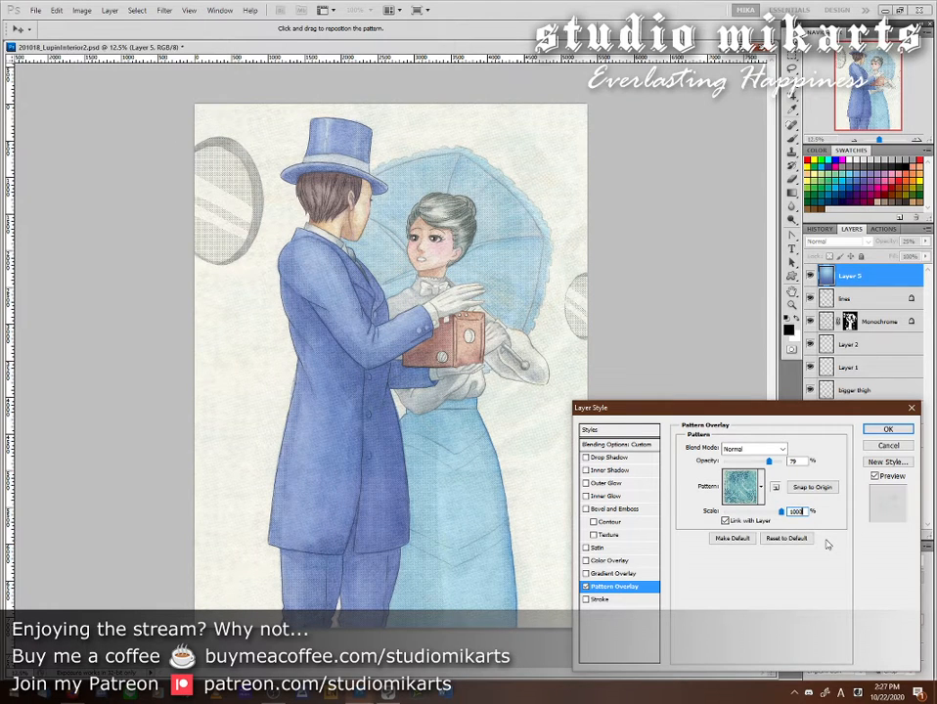
pyautogui.press('BackSpace')
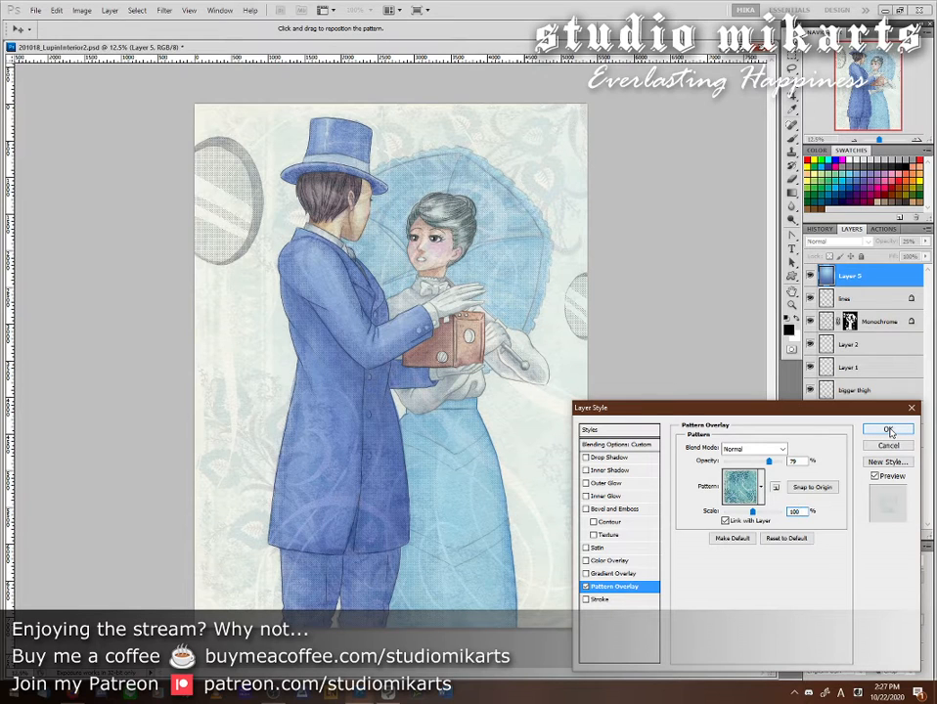
# - Try the Pattern Overlay blend modes from Dissolve through Darken, Multiply, Color Burn and Linear Burn to Darker Color
pyautogui.click(779, 450)
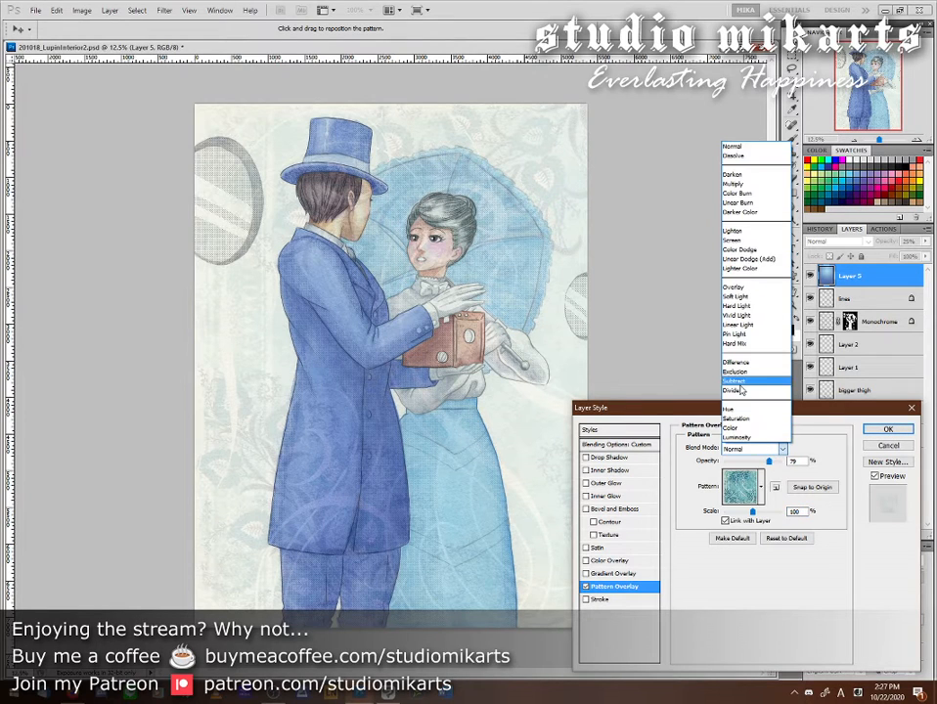
pyautogui.click(734, 155)
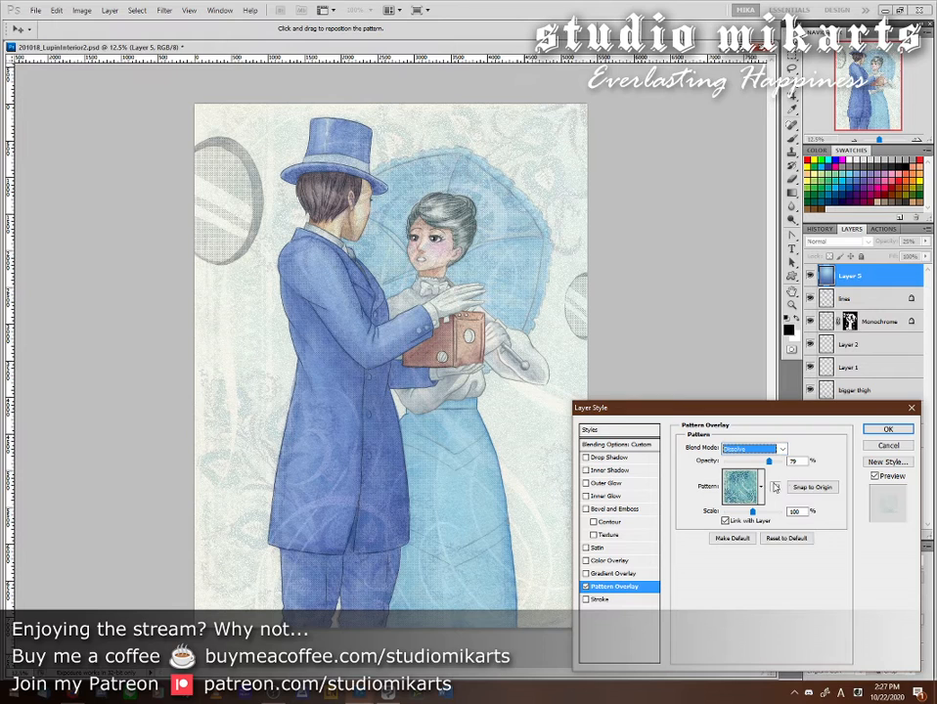
pyautogui.press('Down')
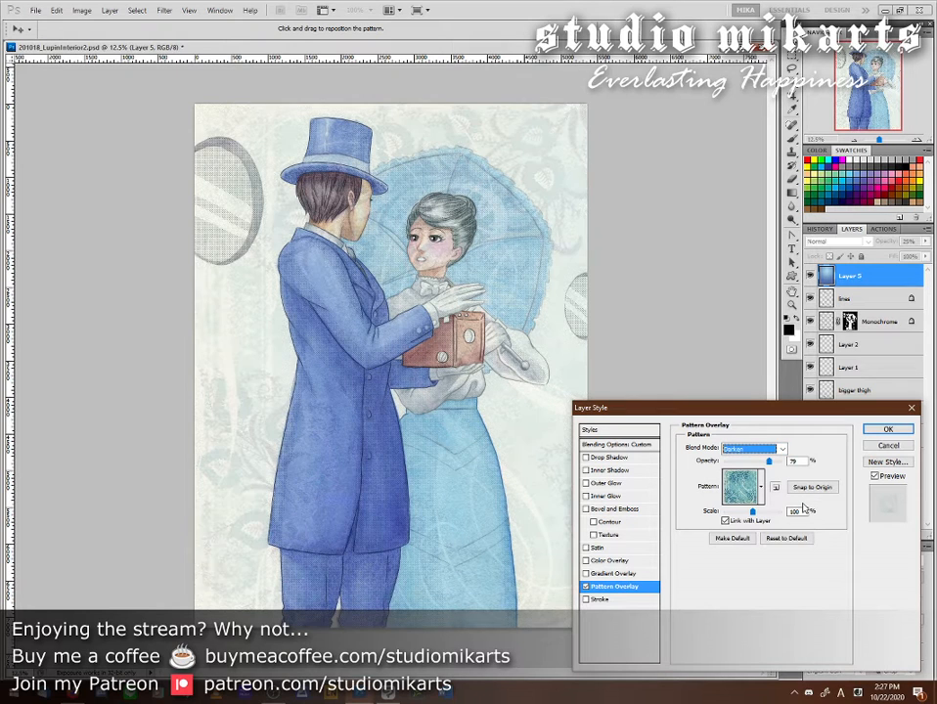
pyautogui.press('Down')
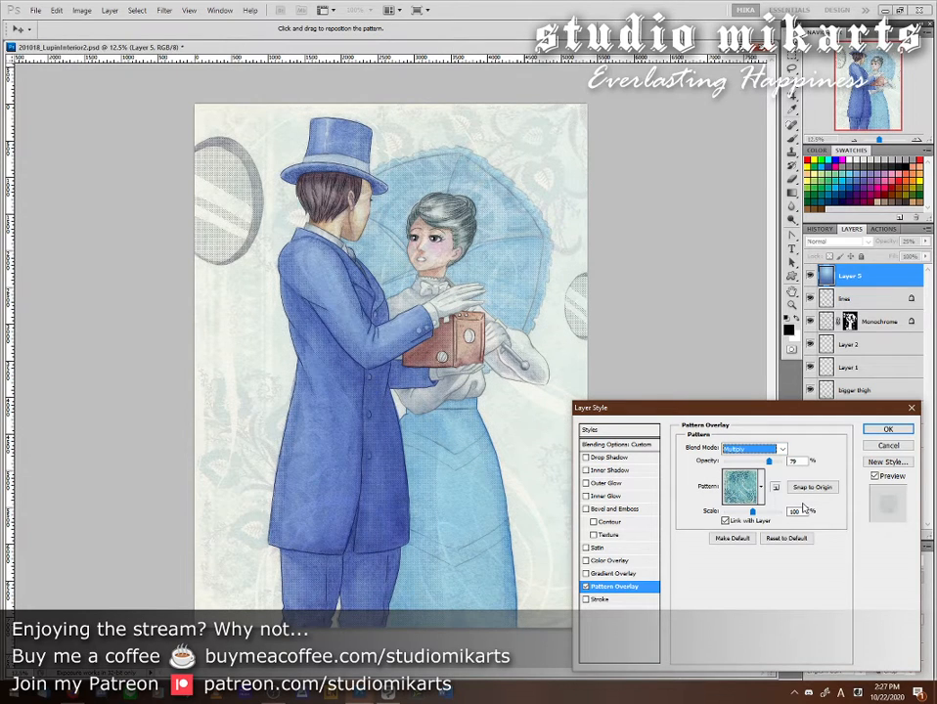
pyautogui.press('Down')
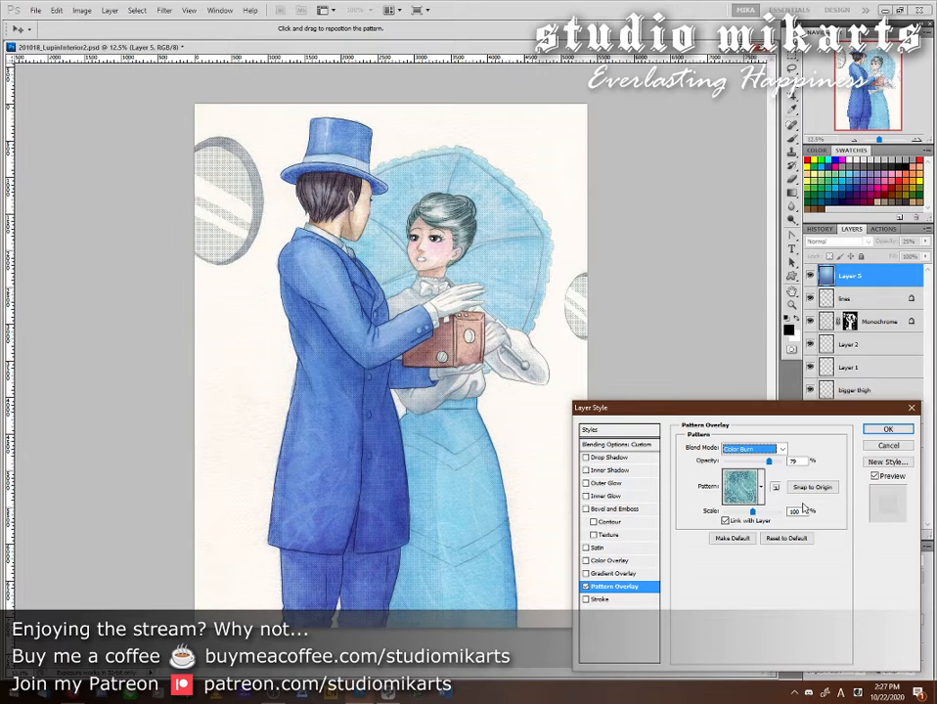
pyautogui.press('Down')
pyautogui.press('Up')
pyautogui.press('Down')
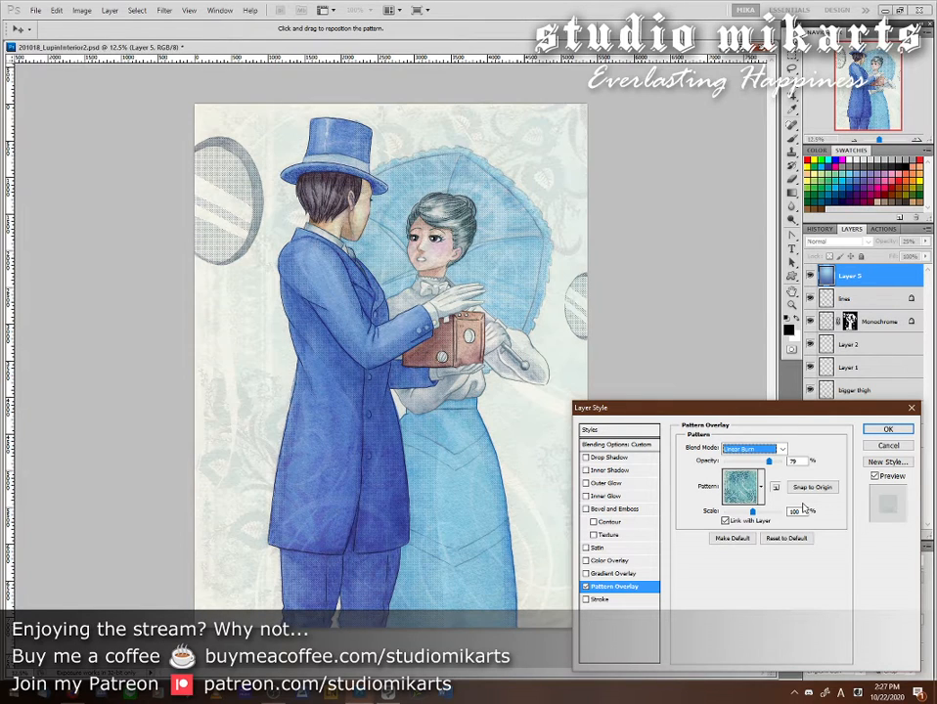
pyautogui.press('Down')
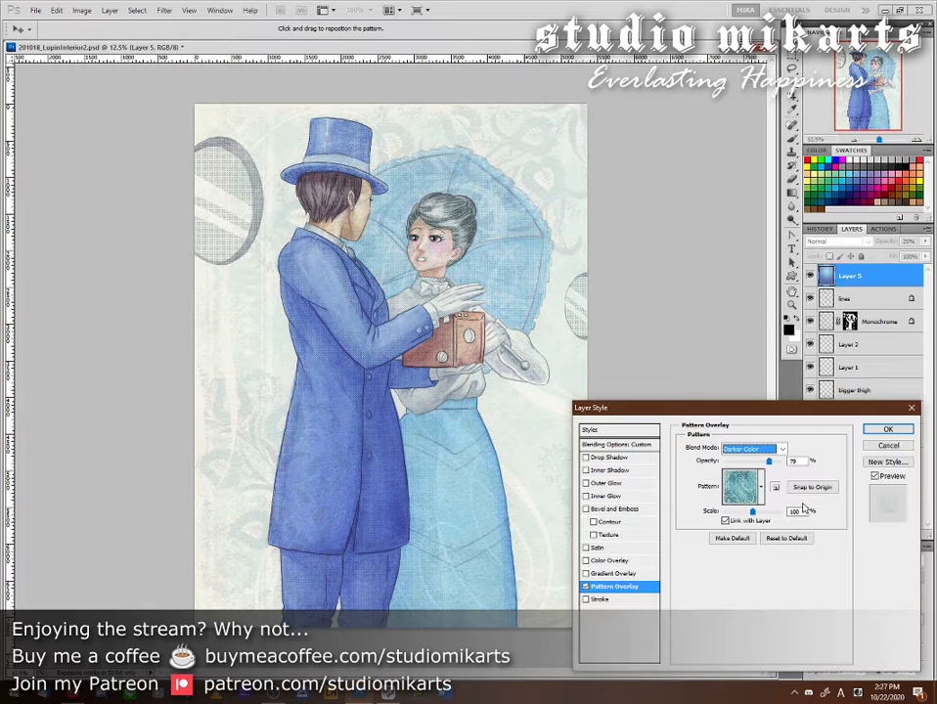
# - Try the lightening and contrast blend modes on the Pattern Overlay, including Linear Dodge (Add), Overlay, Hard Light, Linear Light and Hard Mix
pyautogui.press('Down')
pyautogui.press('Down')
pyautogui.press('Down')
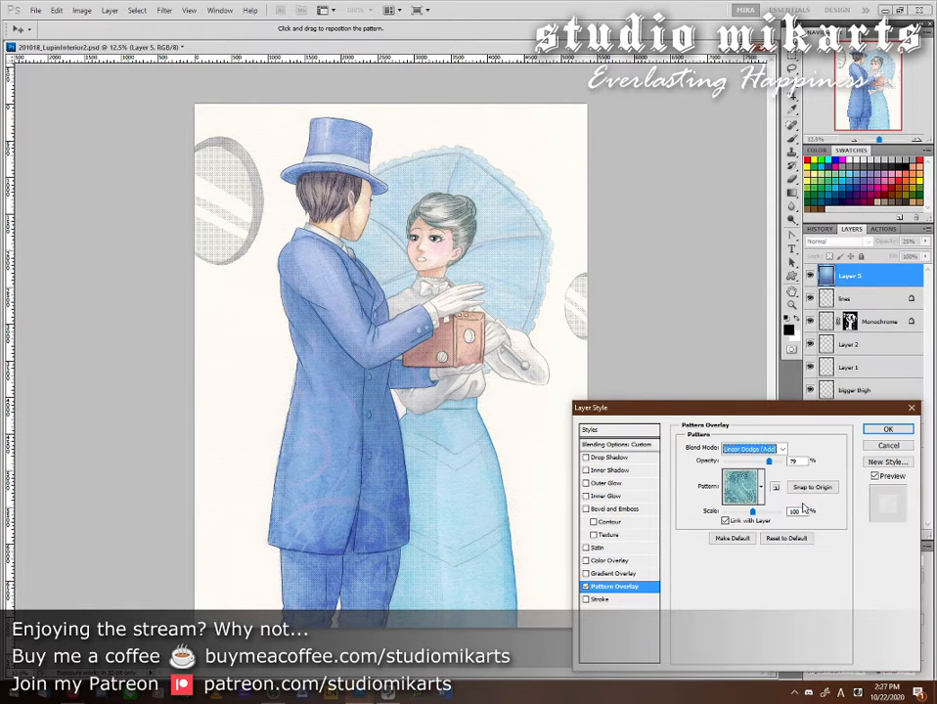
pyautogui.press('Down')
pyautogui.press('Down')
pyautogui.press('Down')
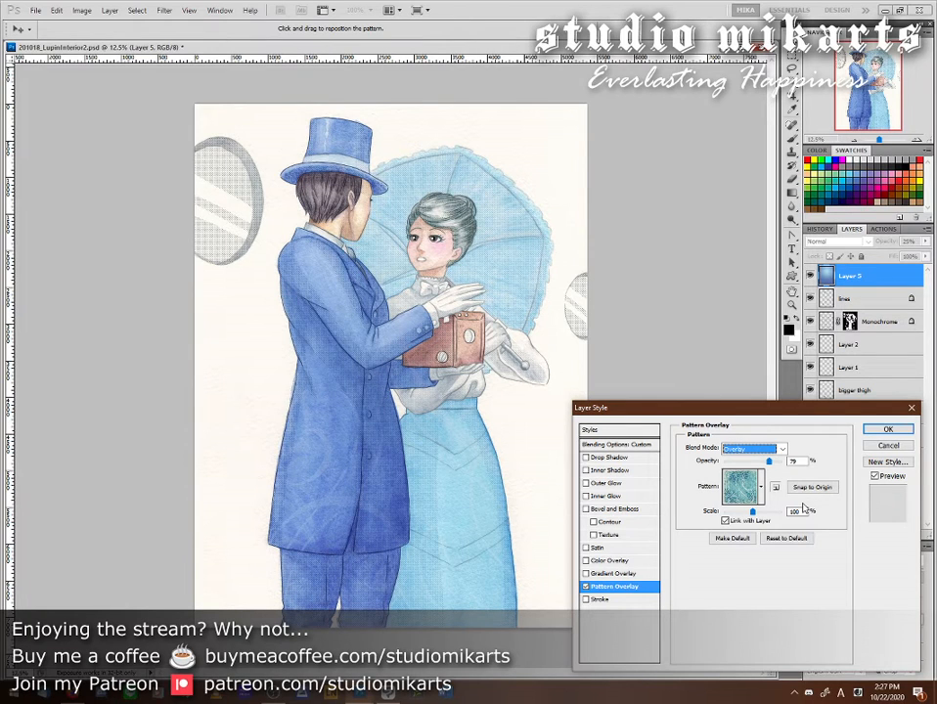
pyautogui.press('Down')
pyautogui.press('Down')
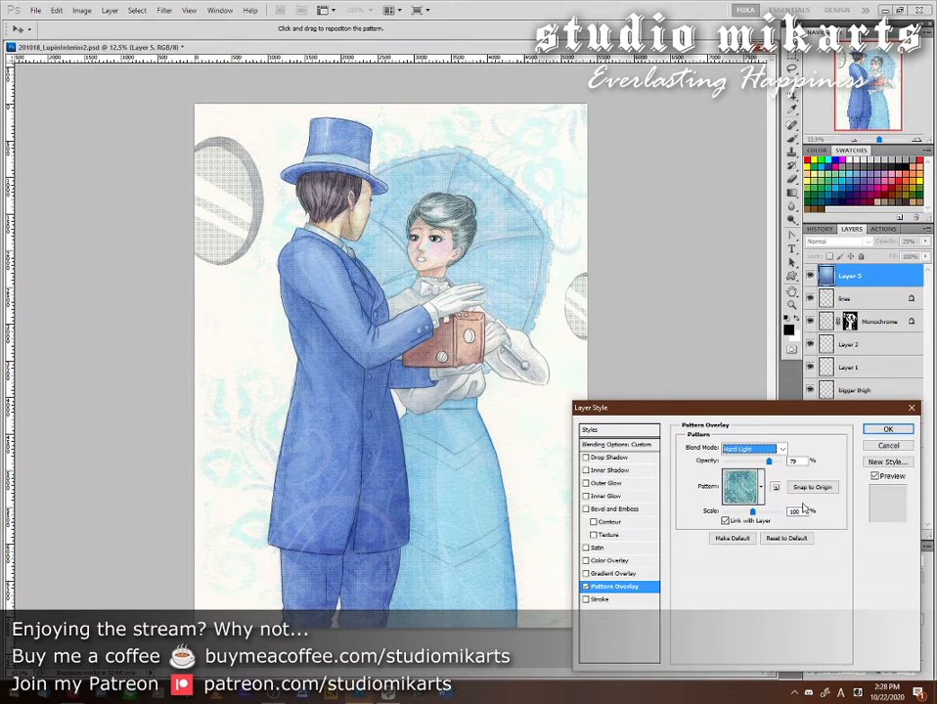
pyautogui.press('Down')
pyautogui.press('Down')
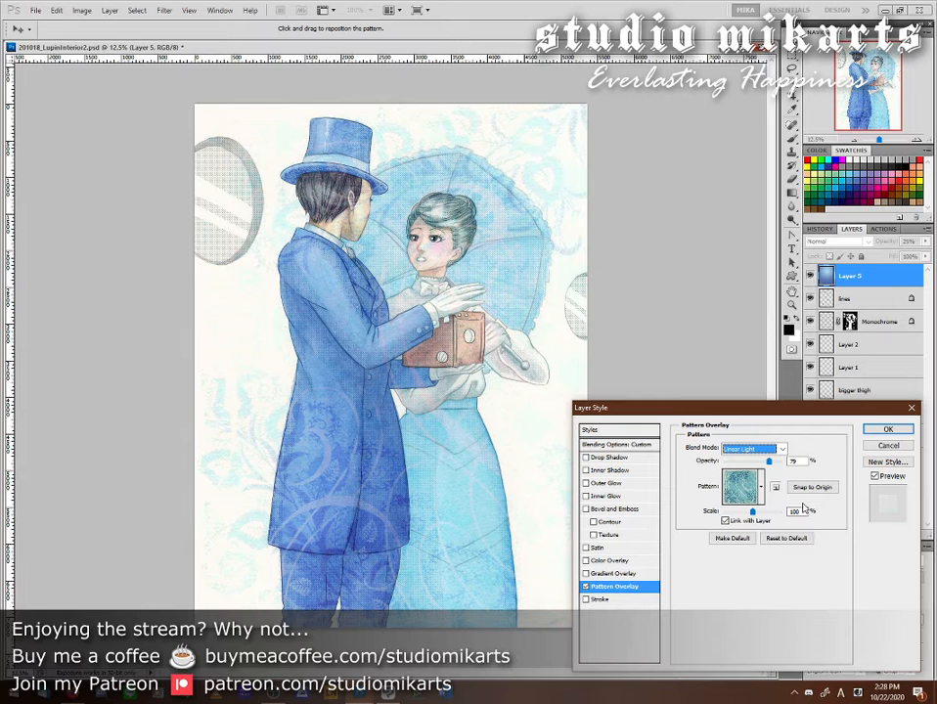
pyautogui.press('Down')
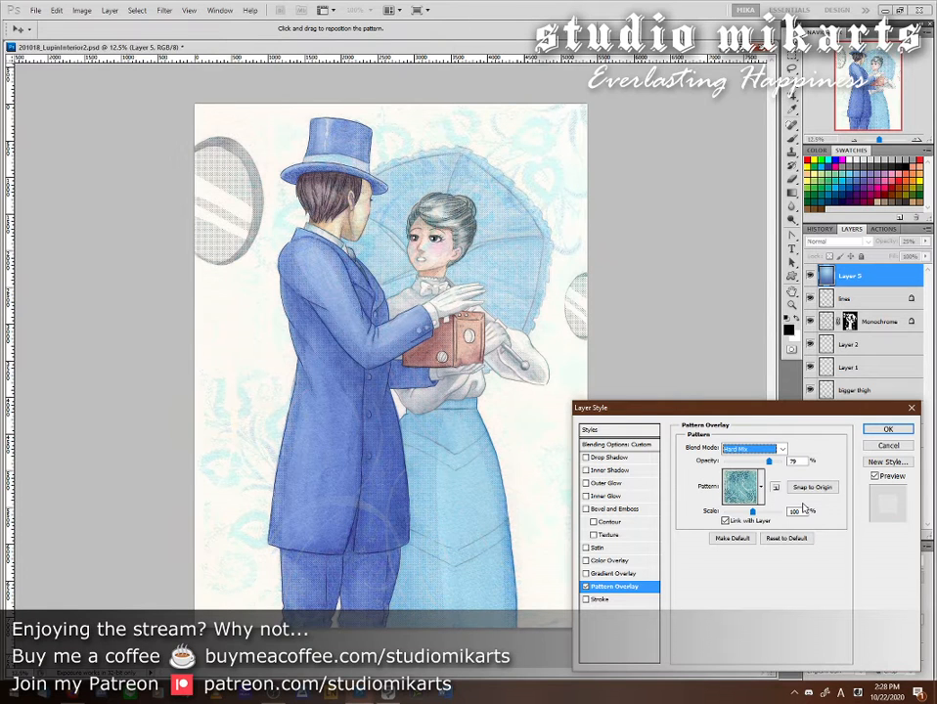
# - Try the comparison and color blend modes on the Pattern Overlay, including Difference, Subtract, Hue and Luminosity
pyautogui.press('Down')
pyautogui.press('Down')
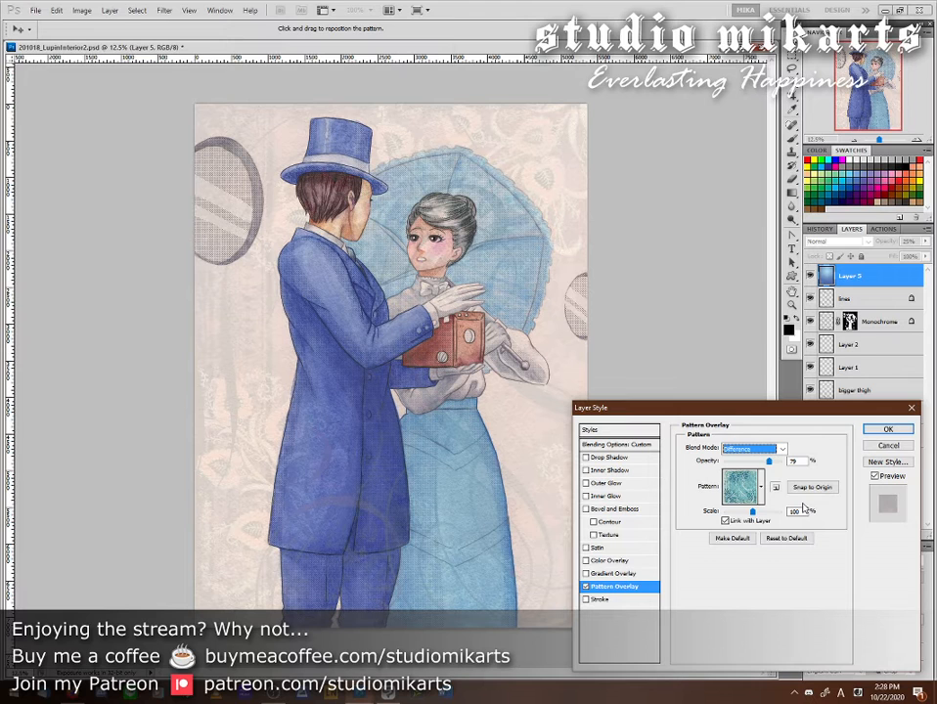
pyautogui.press('Down')
pyautogui.press('Down')
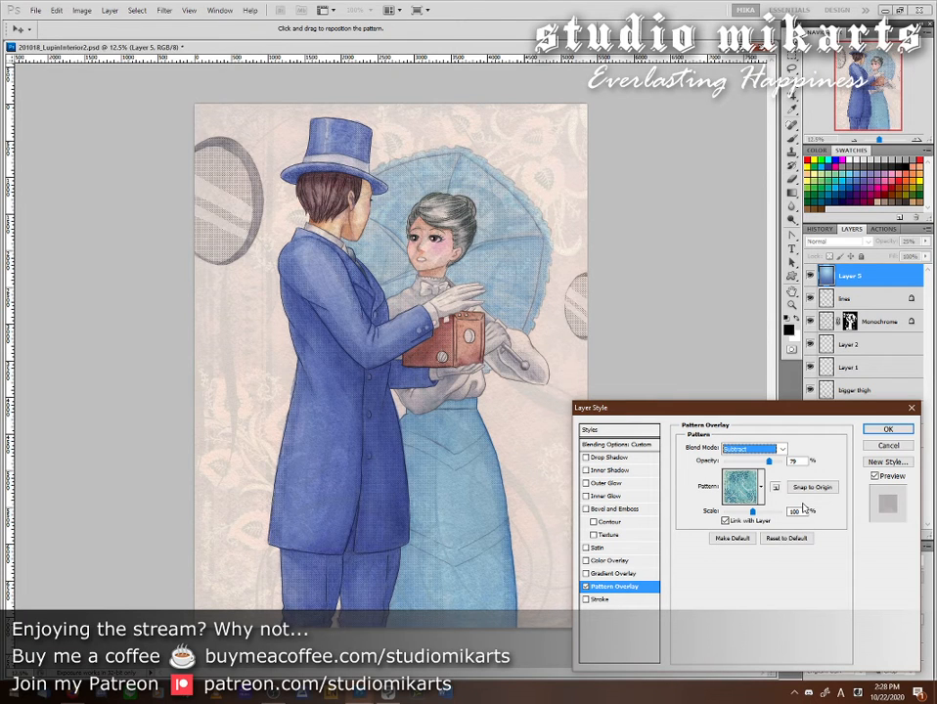
pyautogui.press('Down')
pyautogui.press('Down')
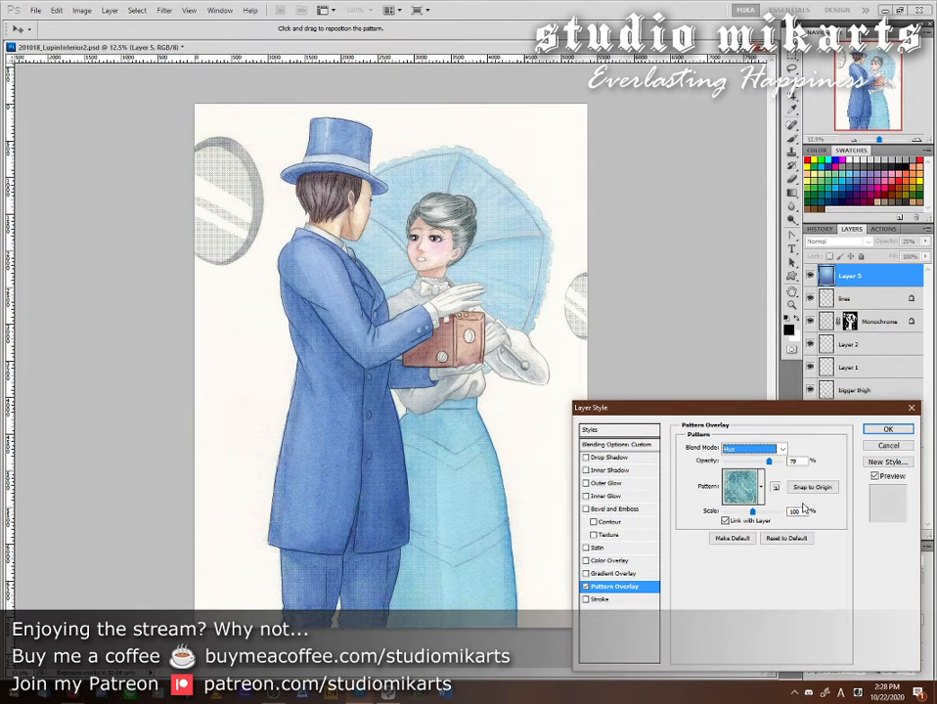
pyautogui.press('Down')
pyautogui.press('Down')
pyautogui.press('Down')
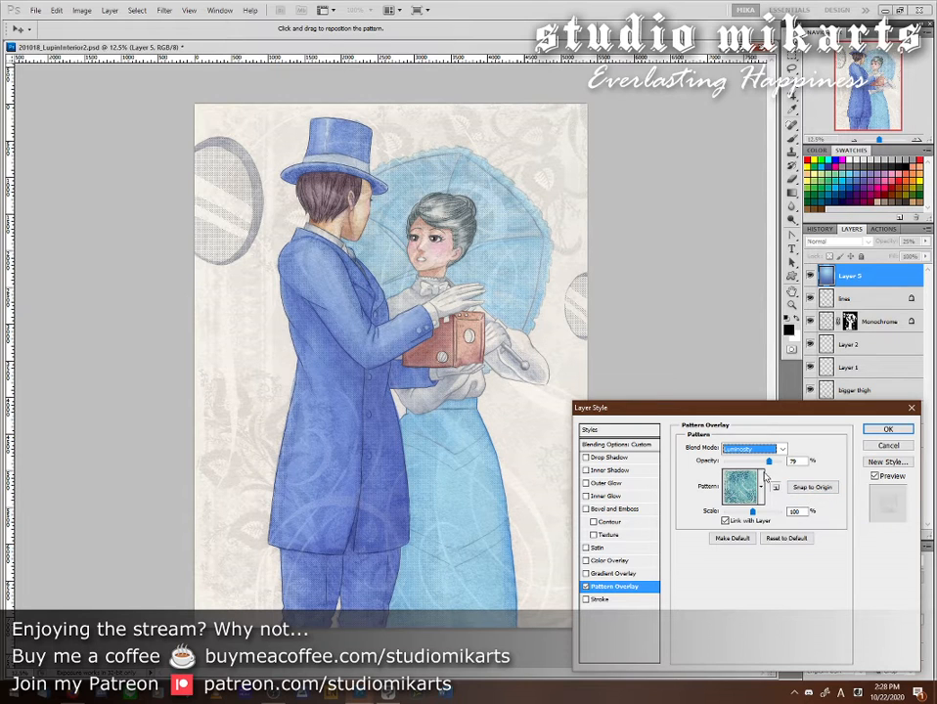
# - Compare Darken, Multiply, Color Burn and Linear Burn for the Pattern Overlay, and settle on Multiply
pyautogui.click(783, 449)
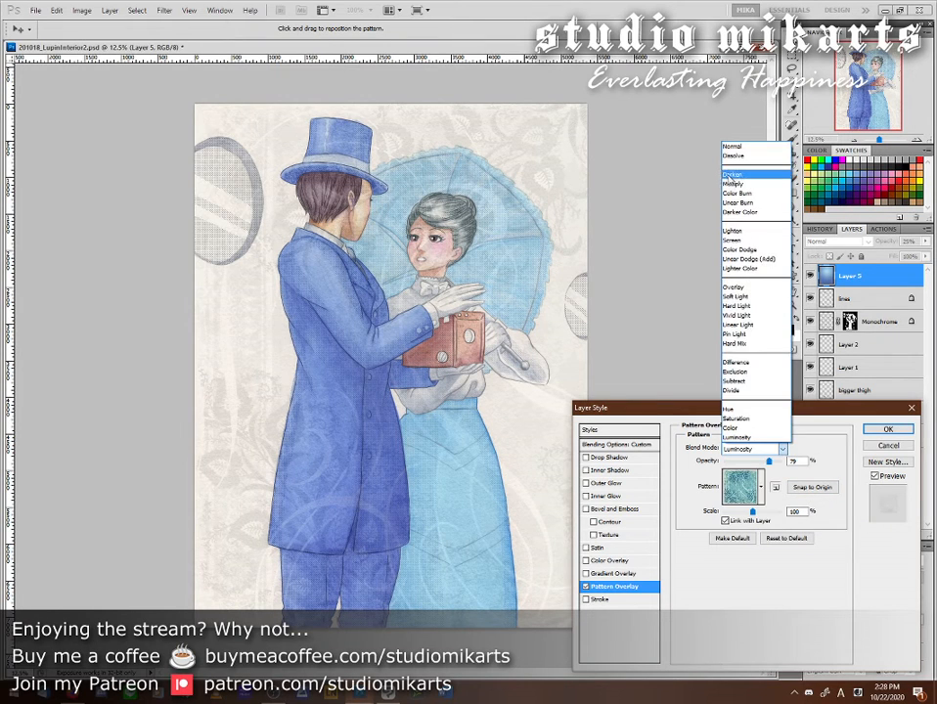
pyautogui.click(739, 174)
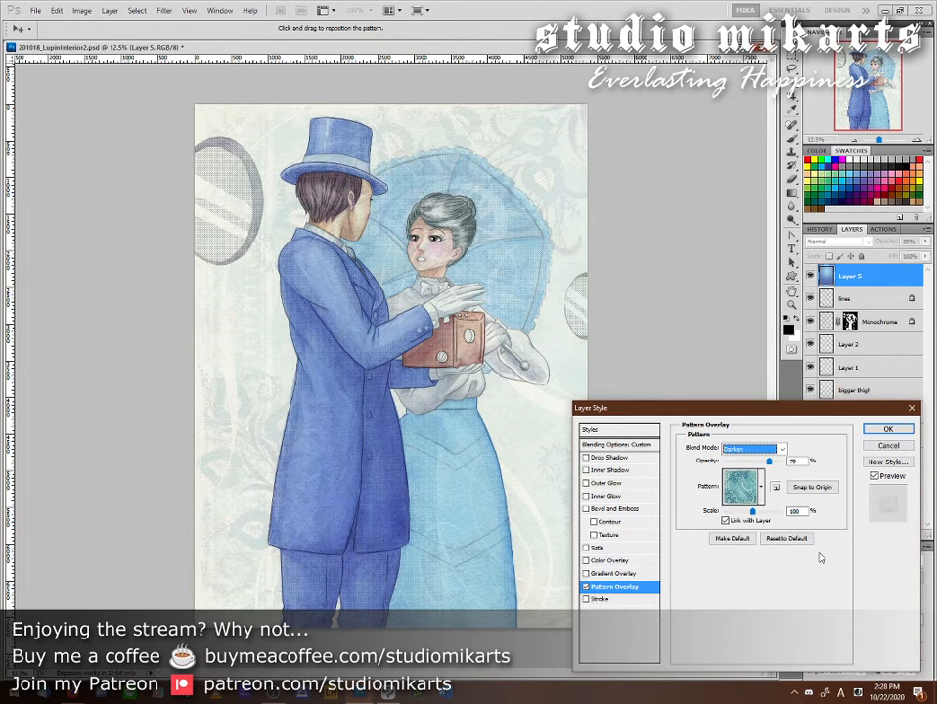
pyautogui.press('Down')
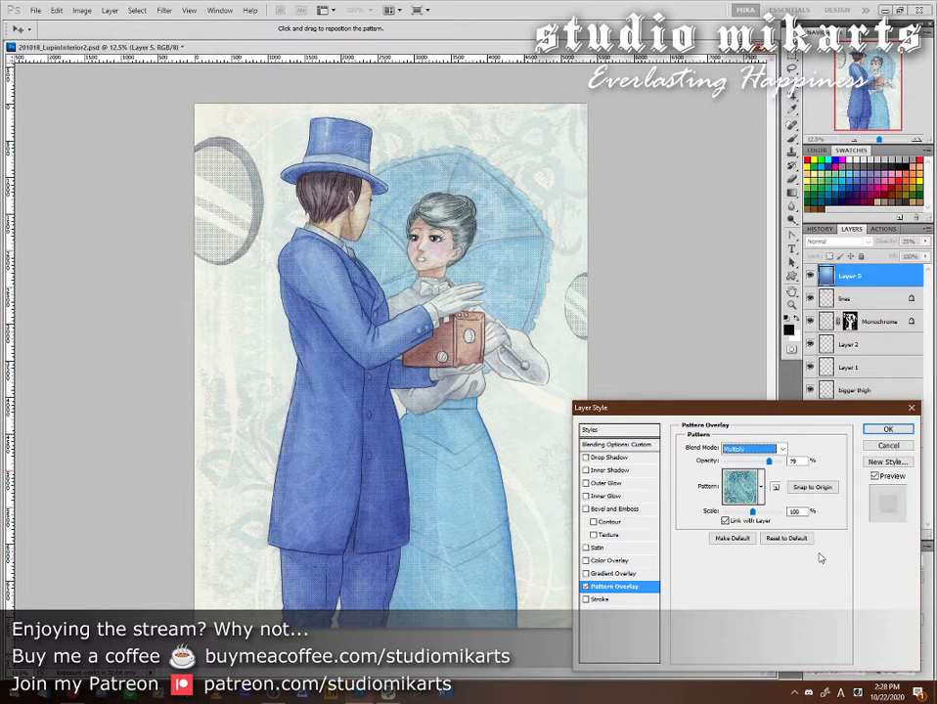
pyautogui.press('Down')
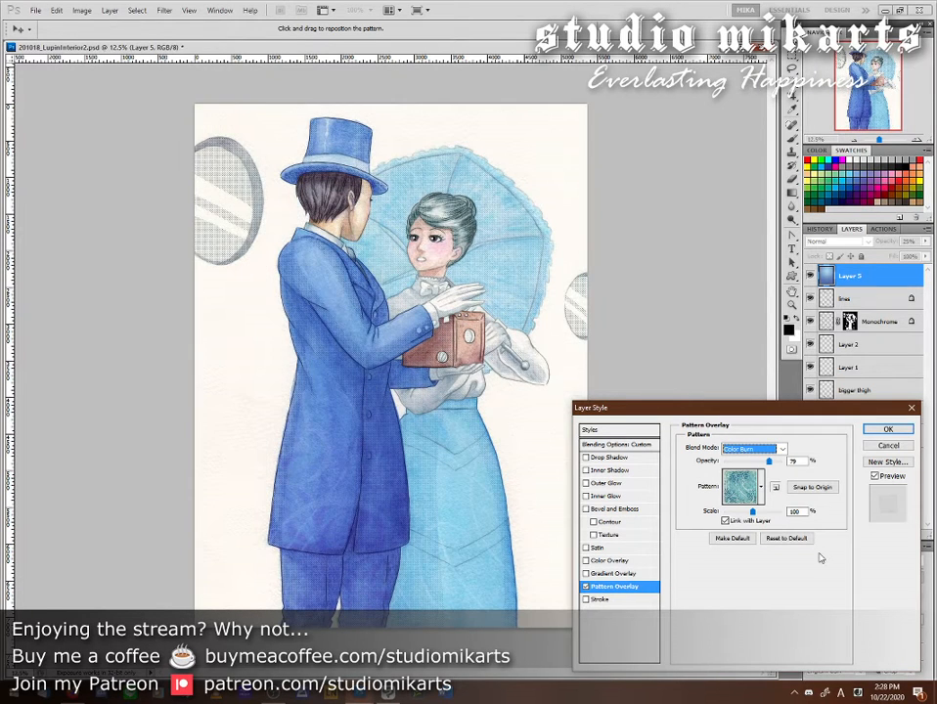
pyautogui.press('Down')
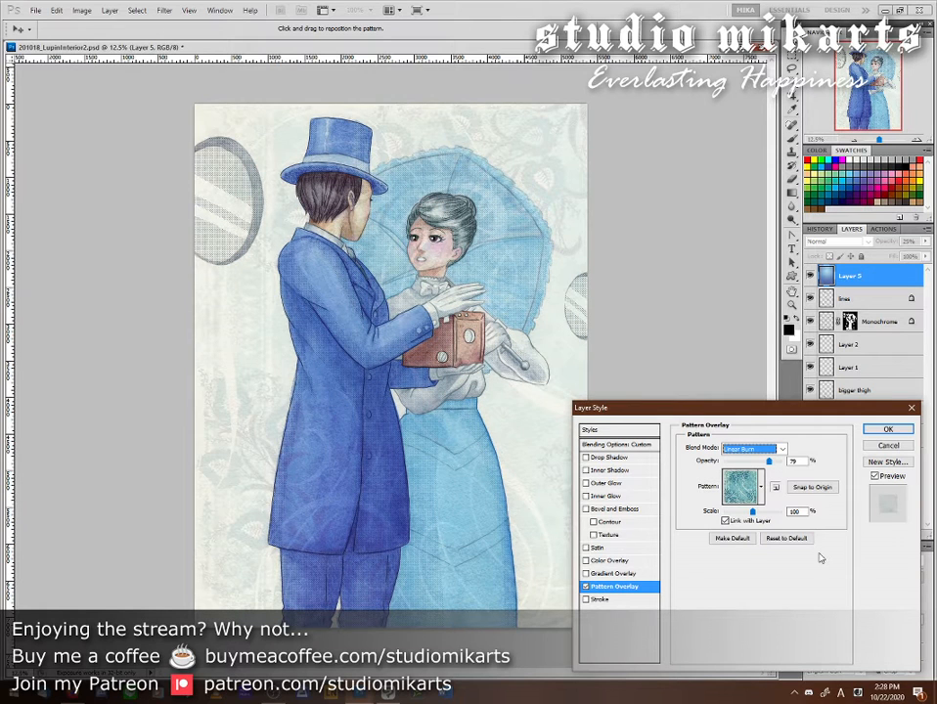
pyautogui.press('Up')
pyautogui.press('Down')
pyautogui.press('Up')
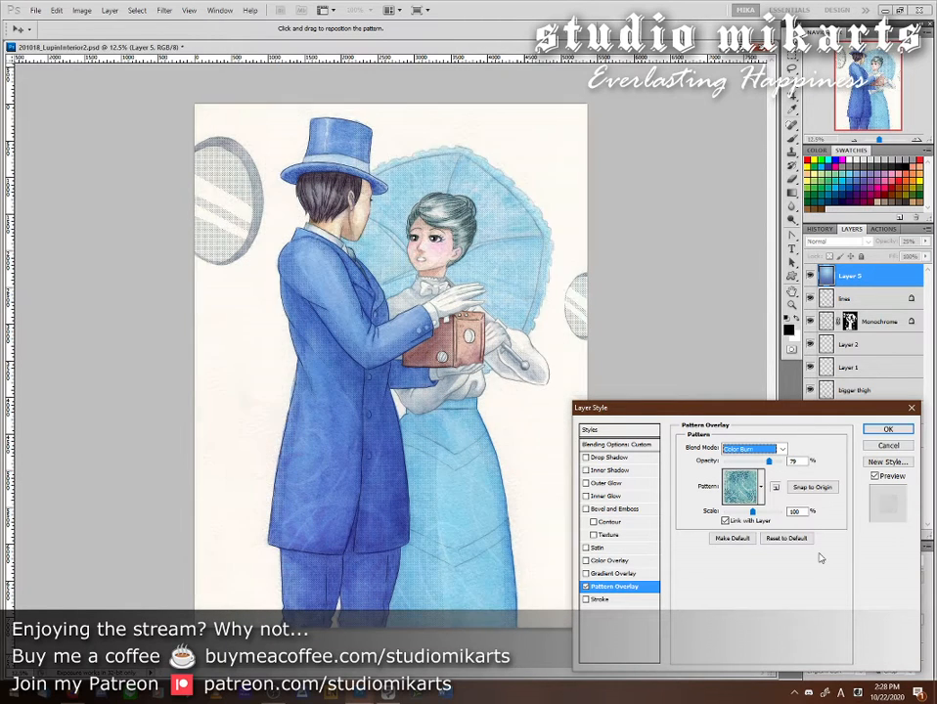
pyautogui.press('Up')
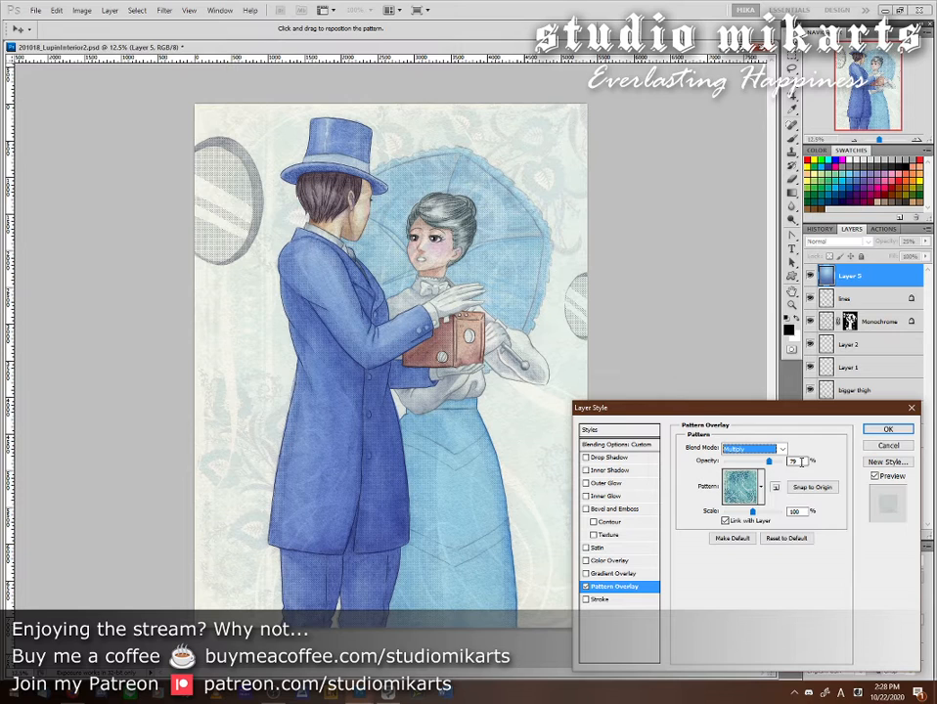
# - Lower the Pattern Overlay's opacity to just under 50%, after trying 75%, 50% and 25%, and apply the layer style
pyautogui.press('Tab')
pyautogui.write('75')
pyautogui.moveTo(799, 463); pyautogui.dragTo(760, 464)
pyautogui.write('50')
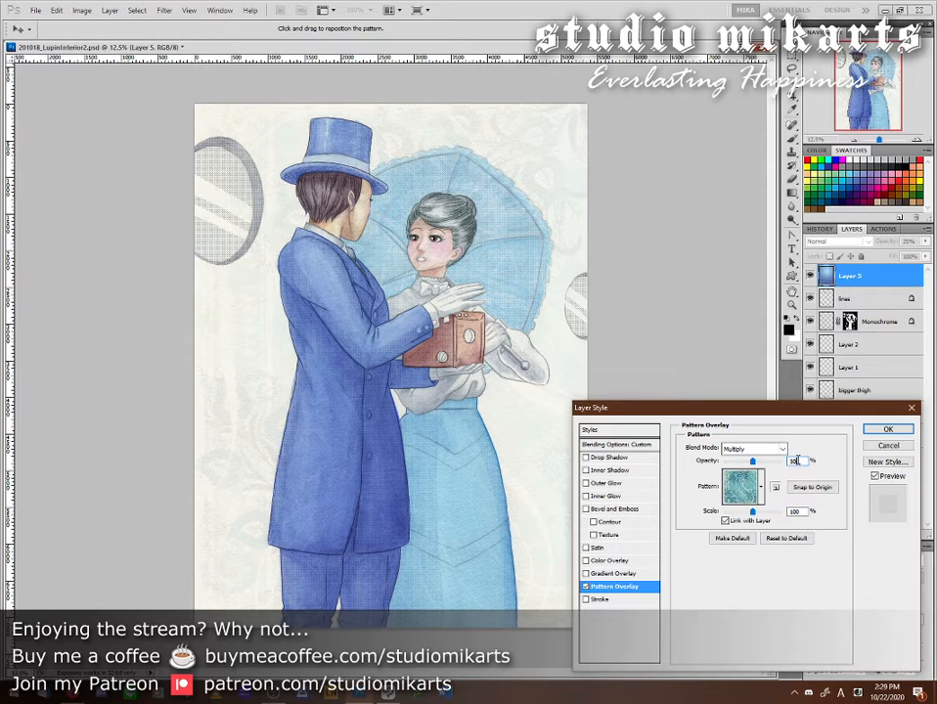
pyautogui.moveTo(805, 463); pyautogui.dragTo(765, 467)
pyautogui.write('25')
pyautogui.press('Return')
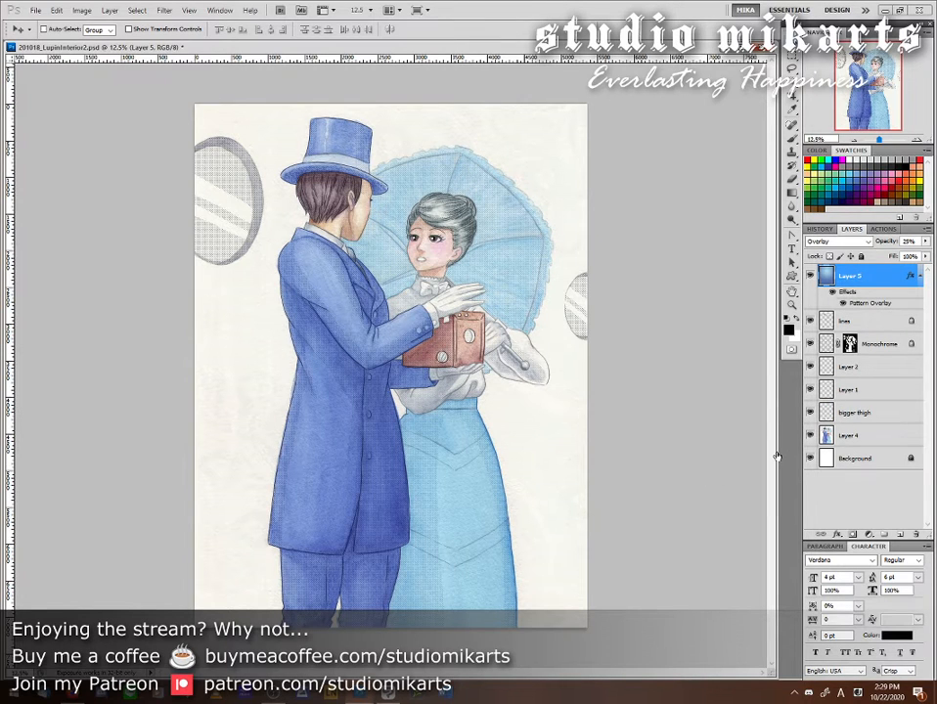
pyautogui.doubleClick(861, 303)
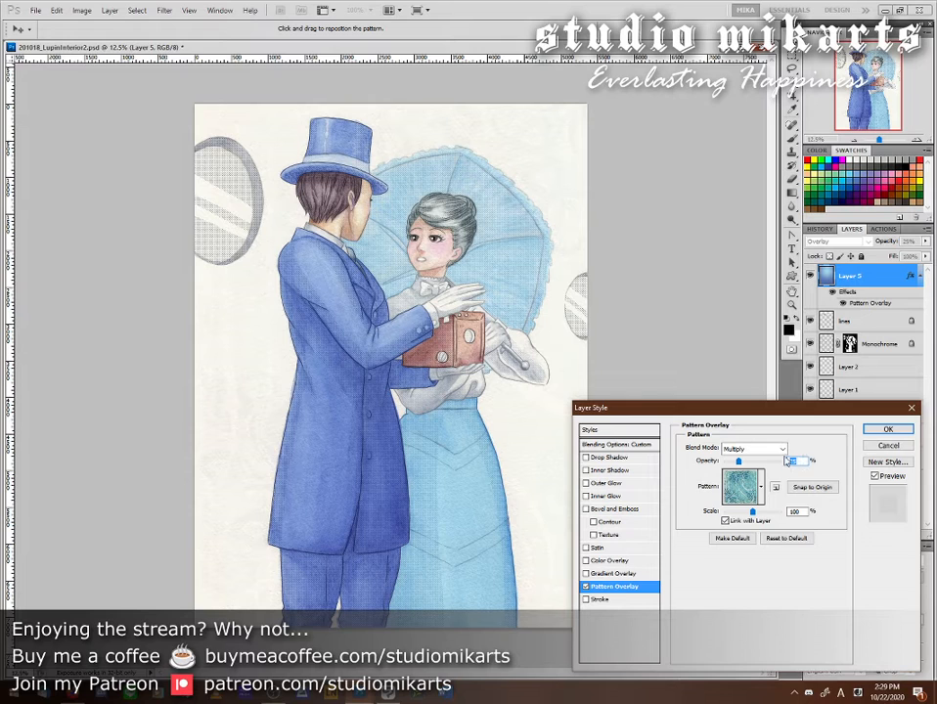
pyautogui.moveTo(739, 464); pyautogui.dragTo(749, 466)
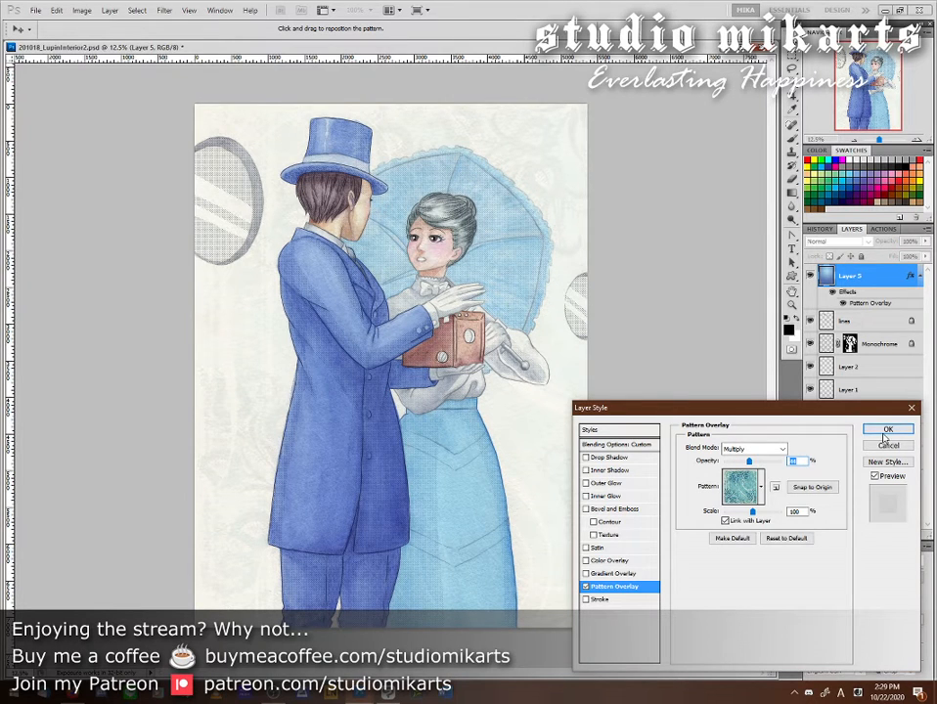
pyautogui.click(886, 430)
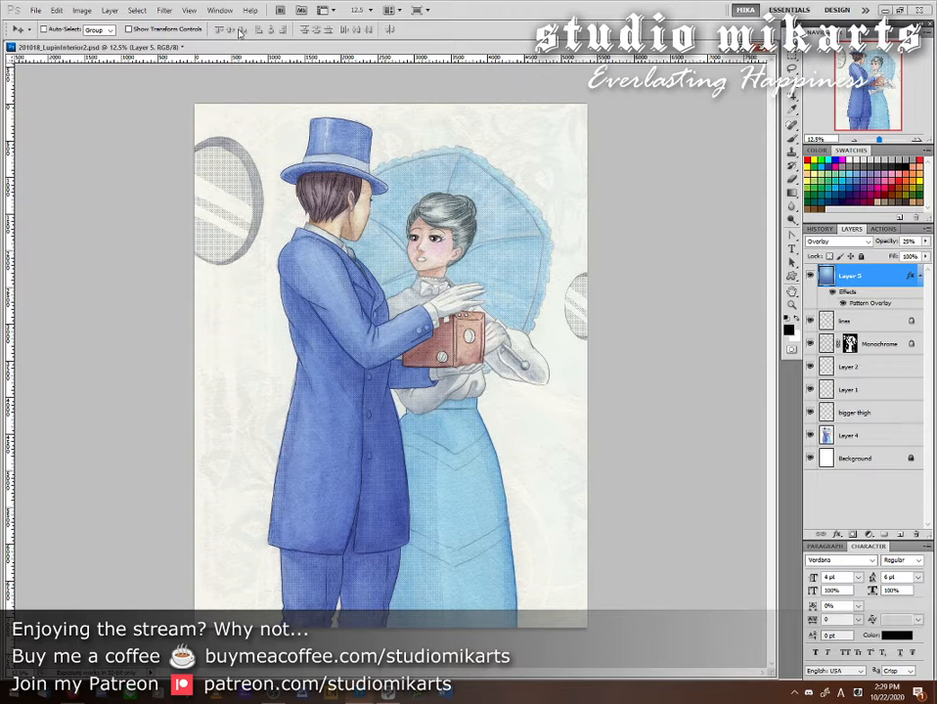
# - Open Hue/Saturation for Layer 5 and try hue +180, saturation +38 and lightness +32
pyautogui.click(81, 9)
pyautogui.moveTo(102, 40)
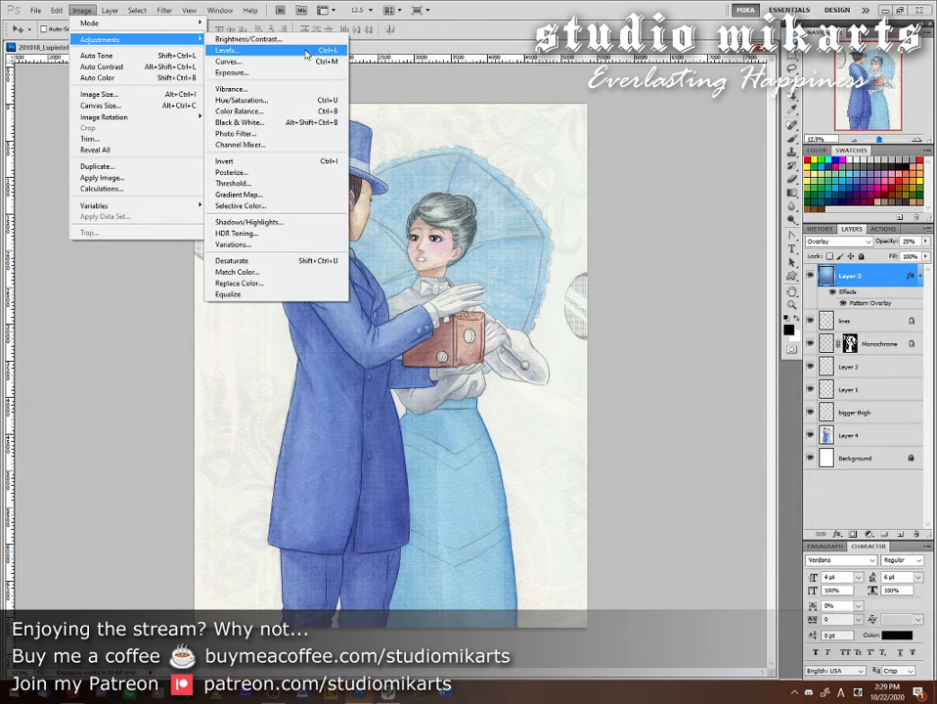
pyautogui.click(242, 102)
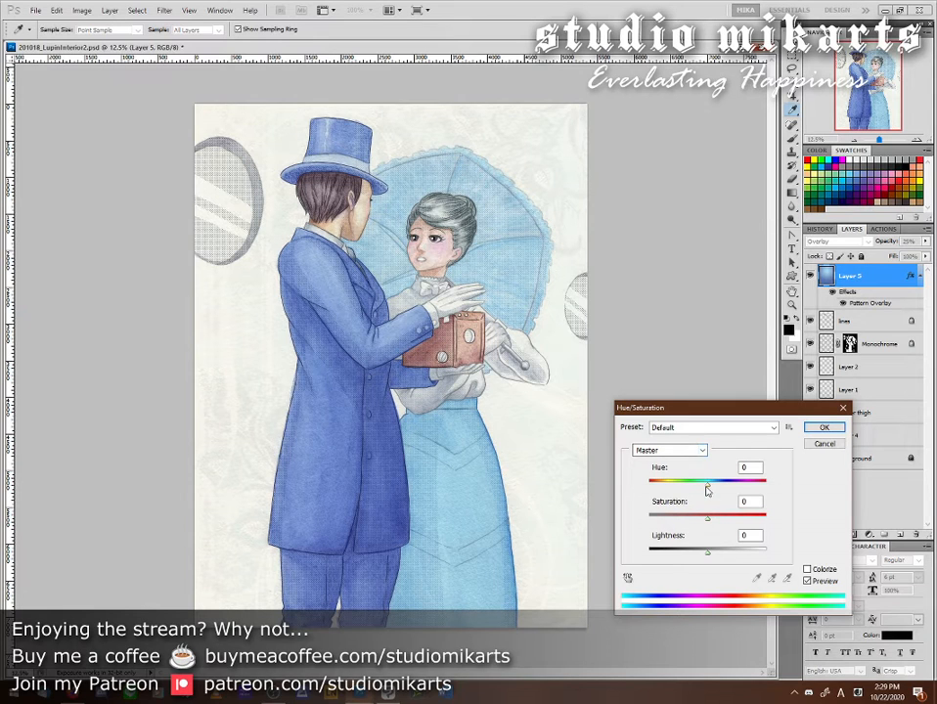
pyautogui.moveTo(708, 489); pyautogui.dragTo(747, 490)
pyautogui.moveTo(750, 488); pyautogui.dragTo(770, 489)
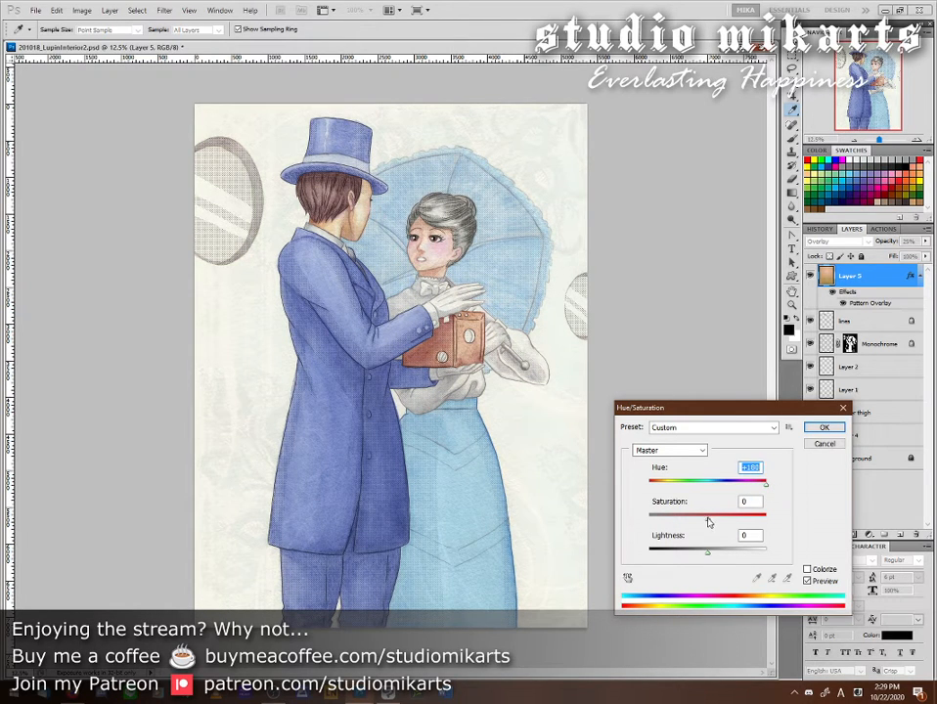
pyautogui.moveTo(709, 523); pyautogui.dragTo(727, 560)
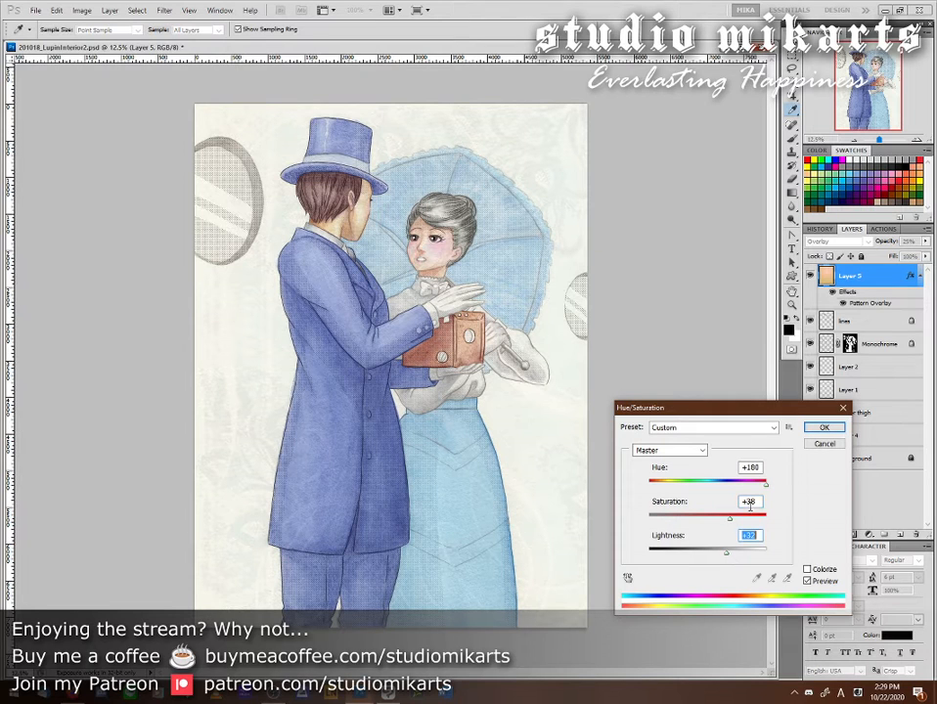
# - Colorize Layer 5 golden orange with hue 43, saturation 77 and lightness -18, and apply the adjustment
pyautogui.click(808, 570)
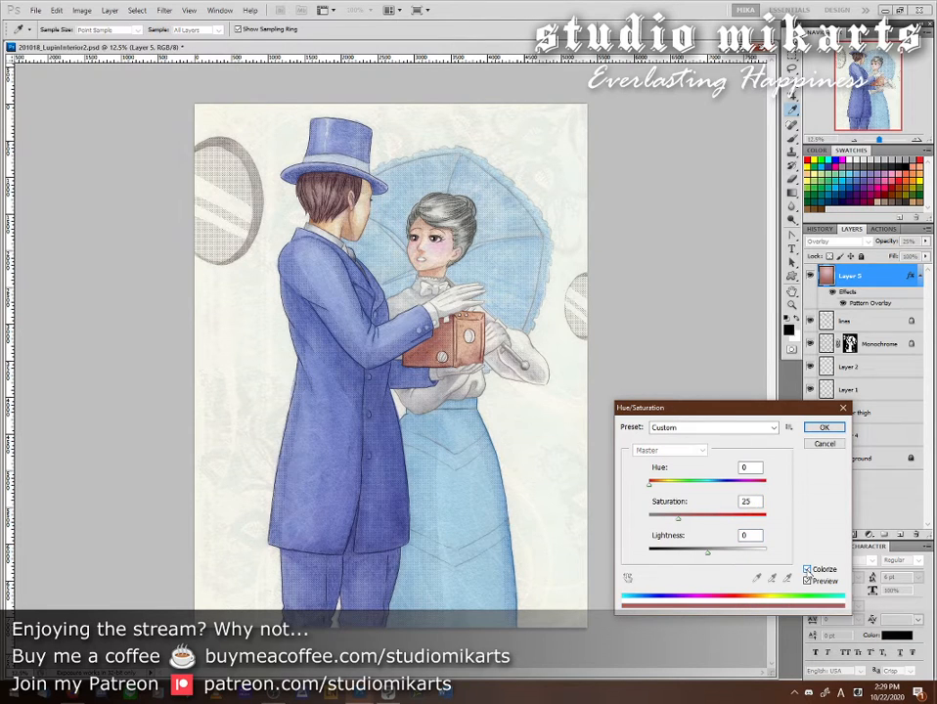
pyautogui.moveTo(648, 488); pyautogui.dragTo(672, 492)
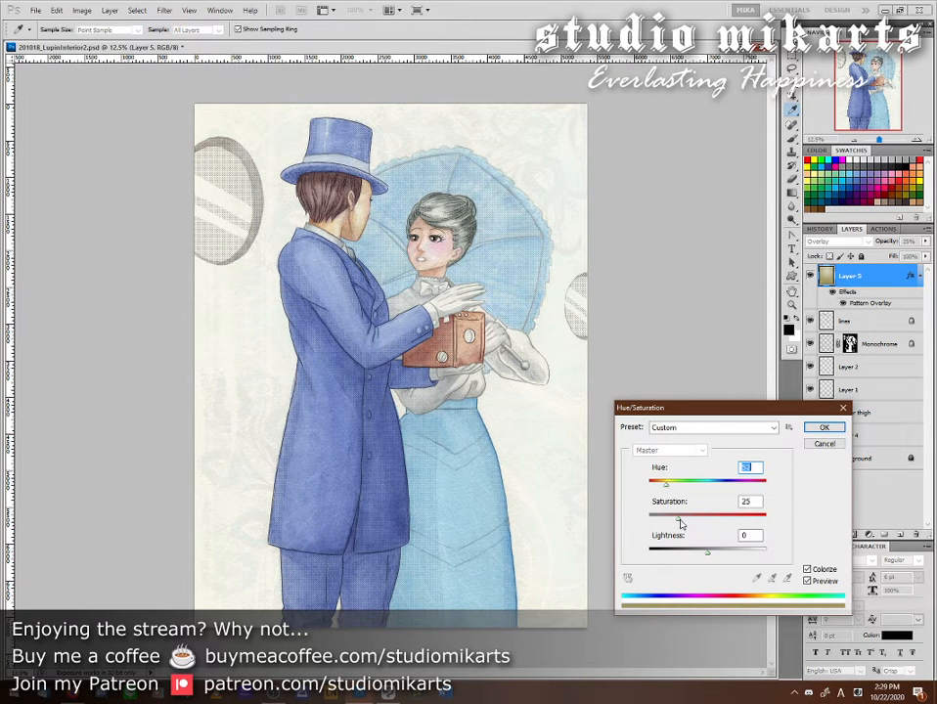
pyautogui.moveTo(680, 523); pyautogui.dragTo(713, 527)
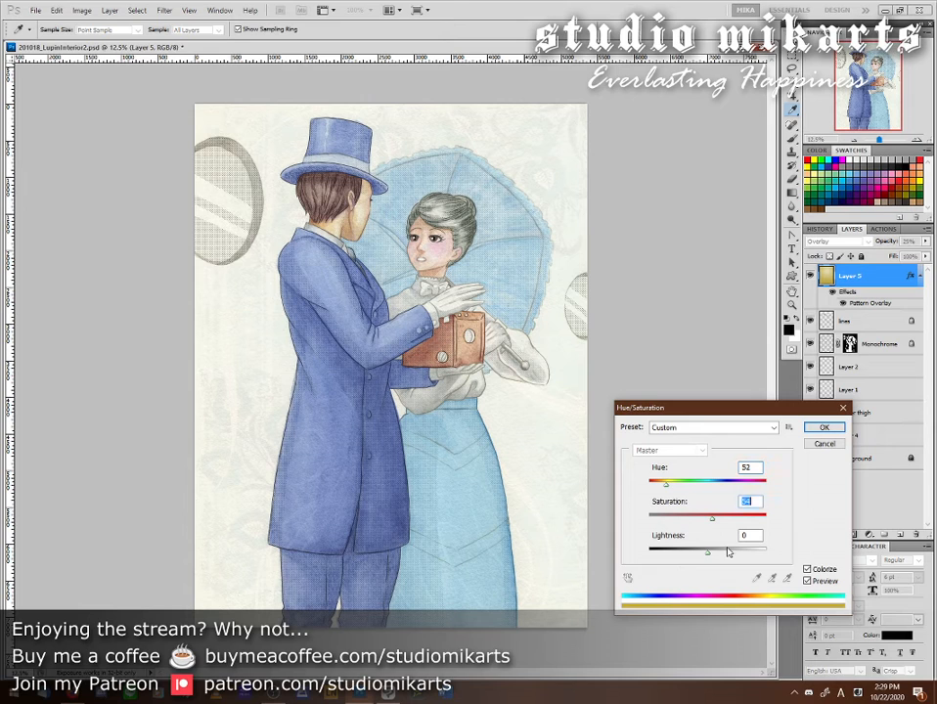
pyautogui.moveTo(708, 557); pyautogui.dragTo(688, 553)
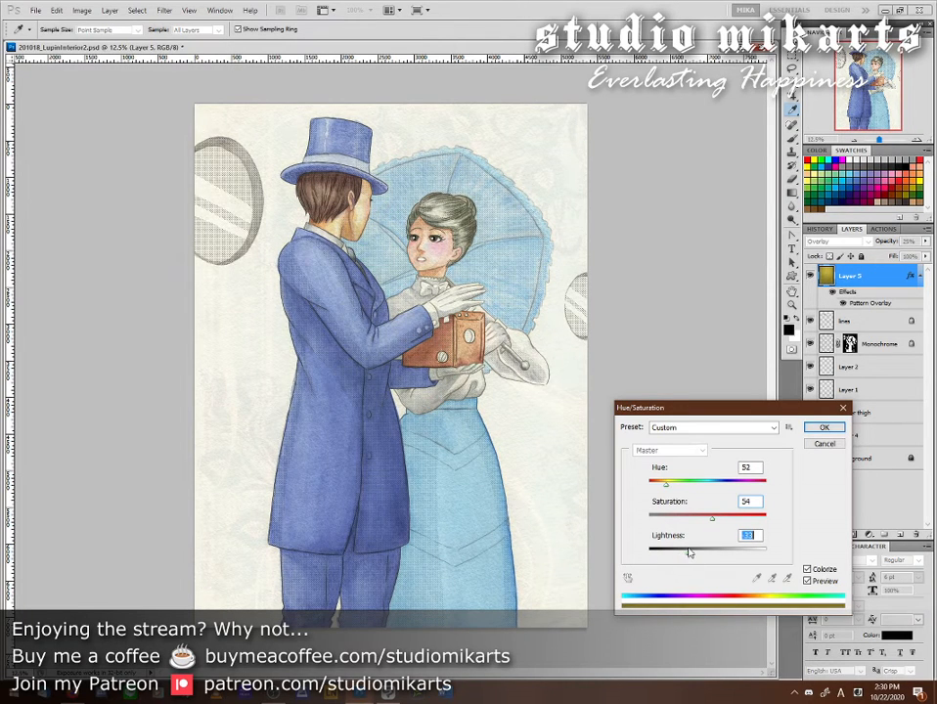
pyautogui.click(668, 488)
pyautogui.moveTo(711, 521); pyautogui.dragTo(741, 530)
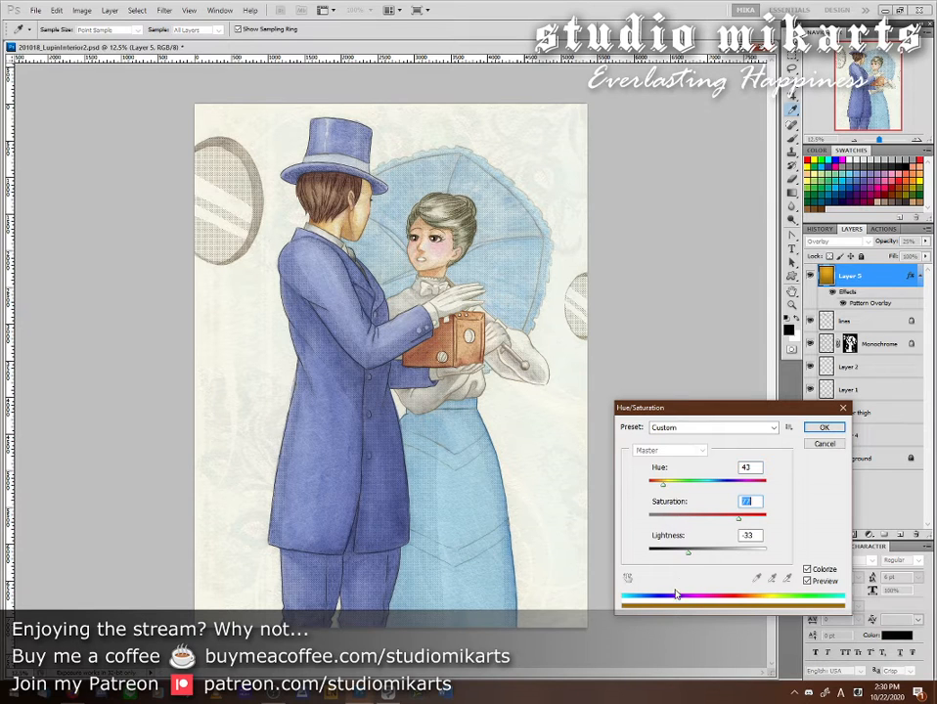
pyautogui.moveTo(689, 556)
pyautogui.mouseDown()
pyautogui.moveTo(710, 559)
pyautogui.moveTo(698, 559)
pyautogui.mouseUp()
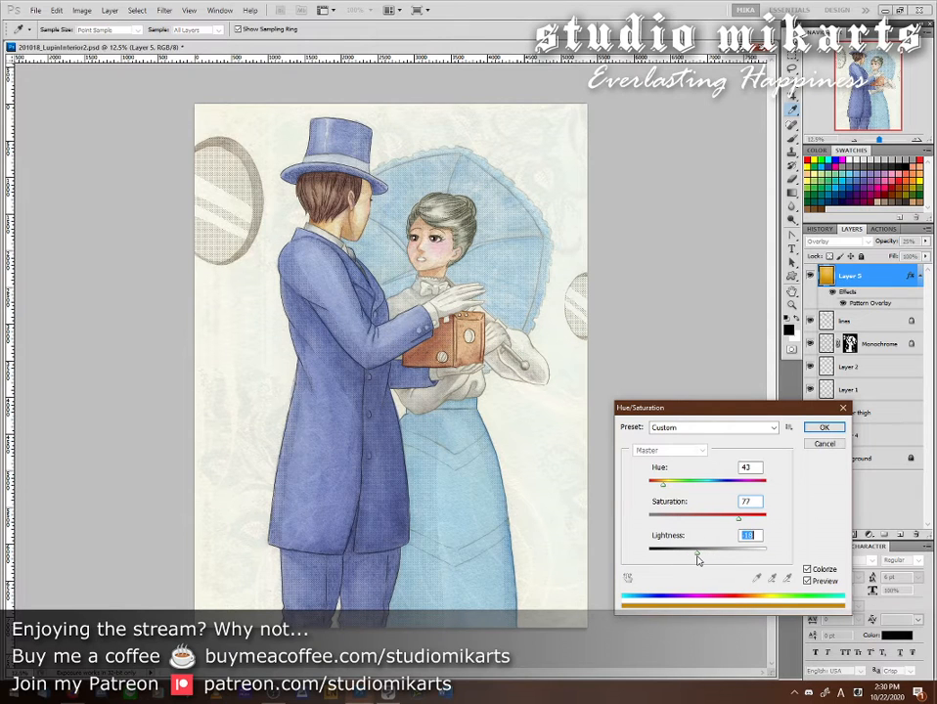
pyautogui.click(812, 427)
pyautogui.press('v')
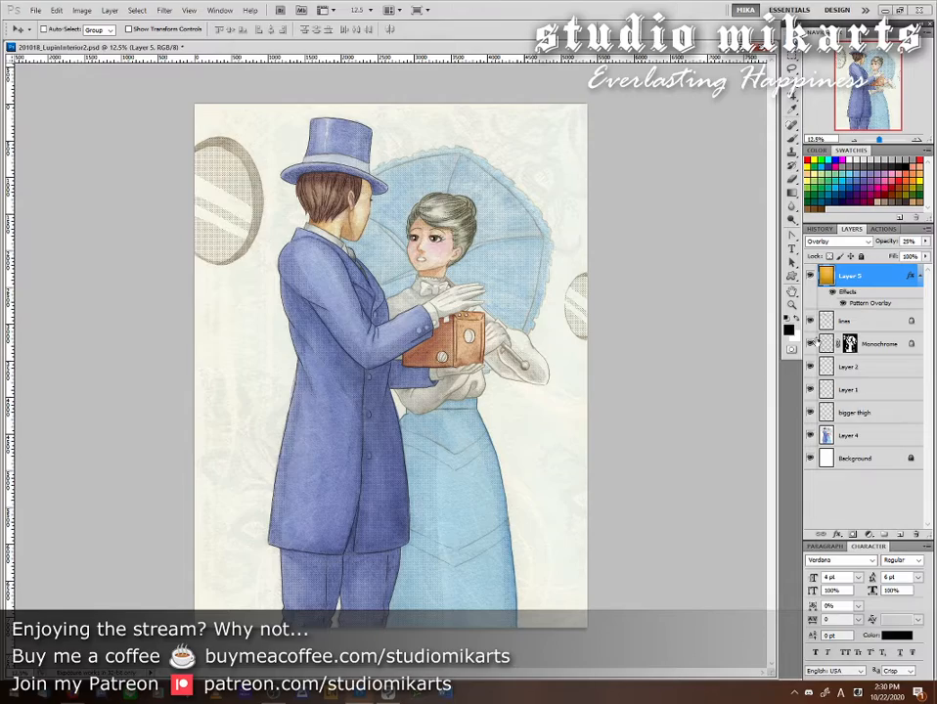
# - Duplicate Layer 5 as a backup, hide the copy and make the original Layer 5 active
pyautogui.click(917, 143)
pyautogui.click(917, 143)
pyautogui.click(916, 143)
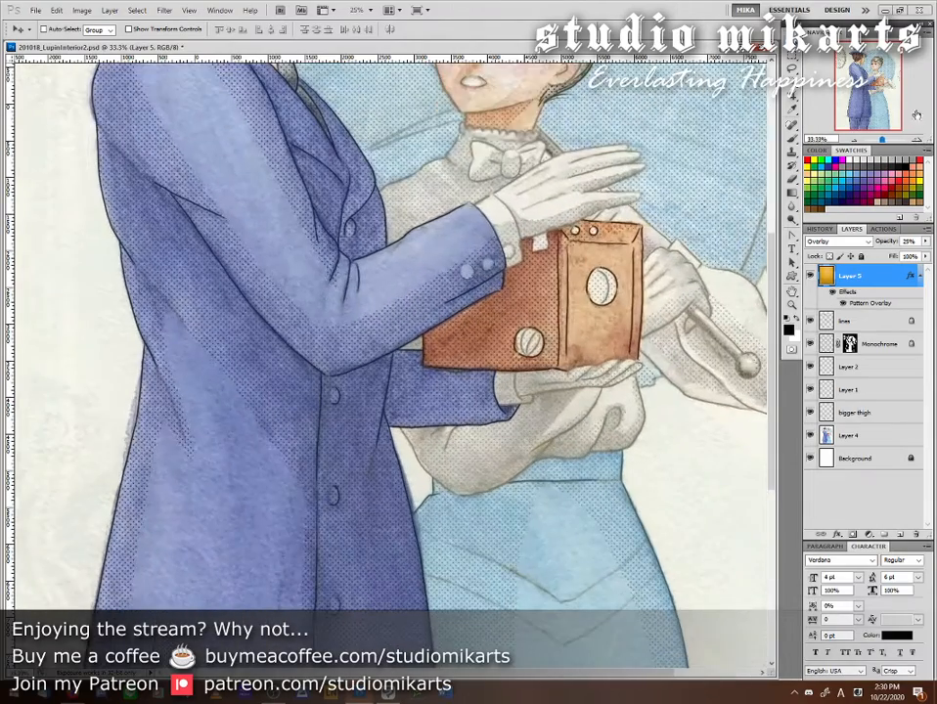
pyautogui.moveTo(863, 87); pyautogui.dragTo(862, 72)
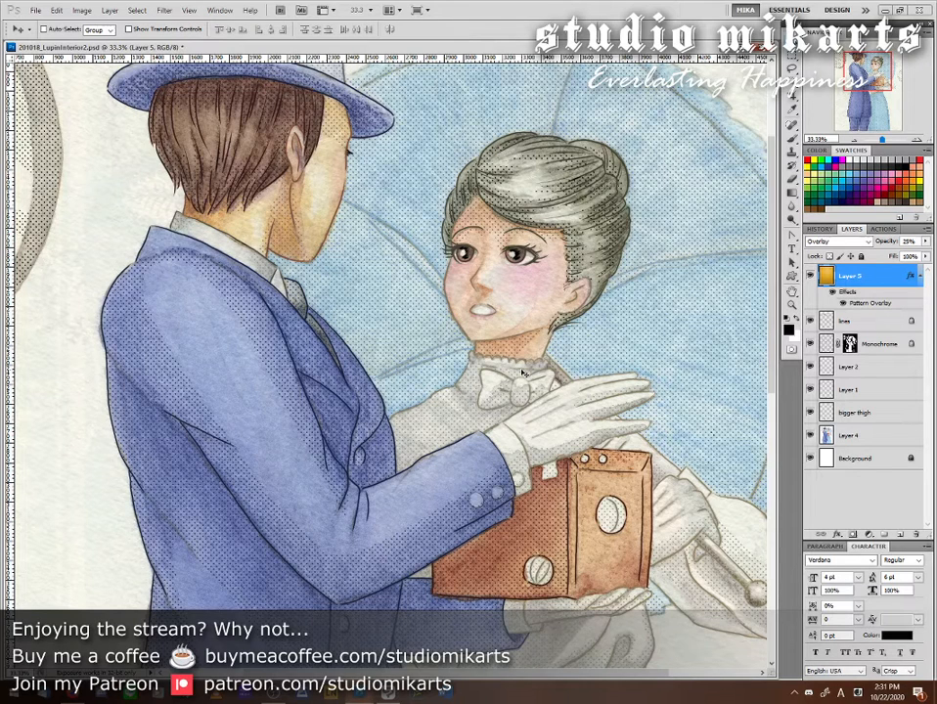
pyautogui.moveTo(879, 283); pyautogui.dragTo(900, 534)
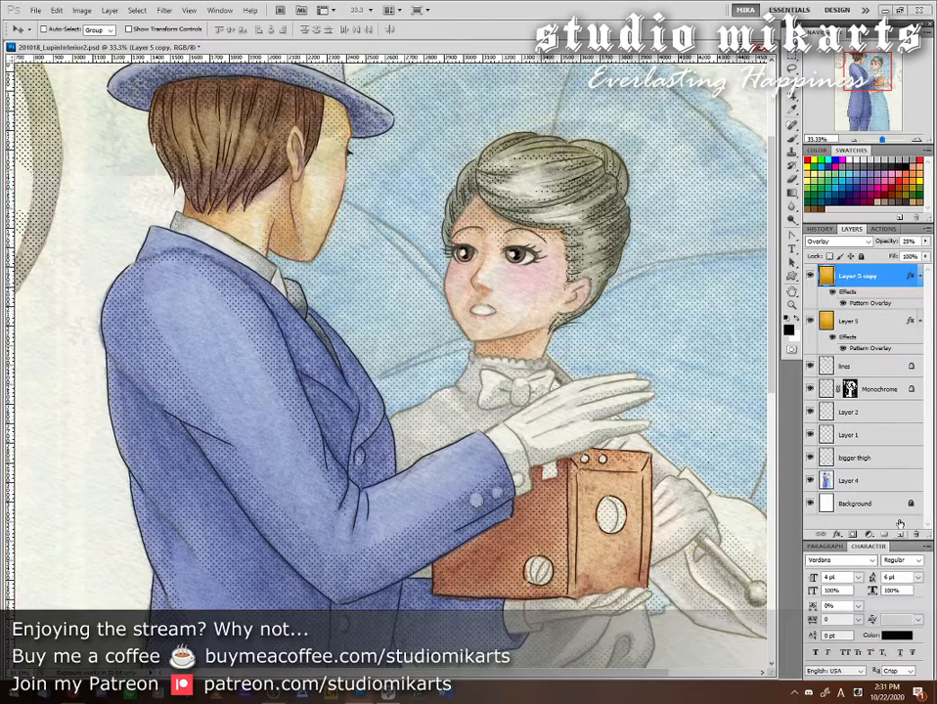
pyautogui.click(810, 276)
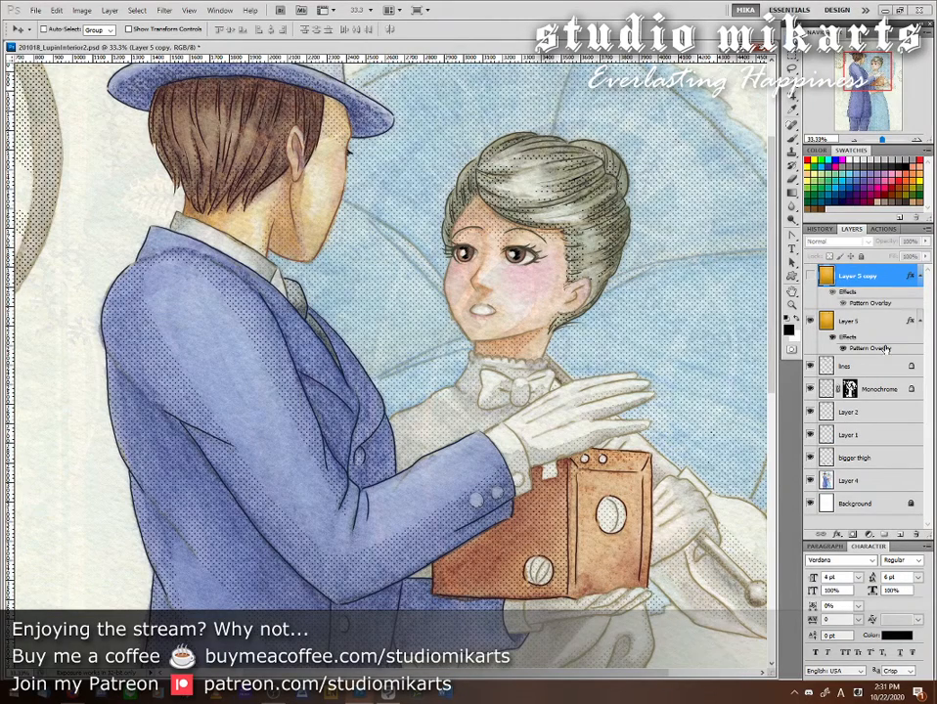
pyautogui.click(886, 321)
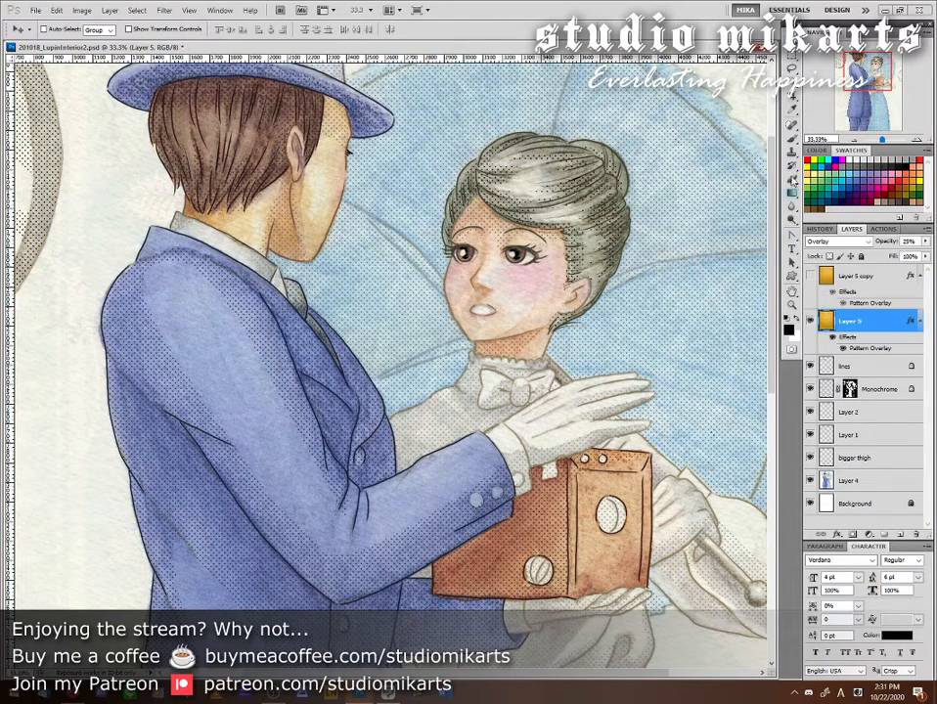
# - Set up a large soft eraser of 257 px and erase the orange overlay from the woman's face
pyautogui.press('b')
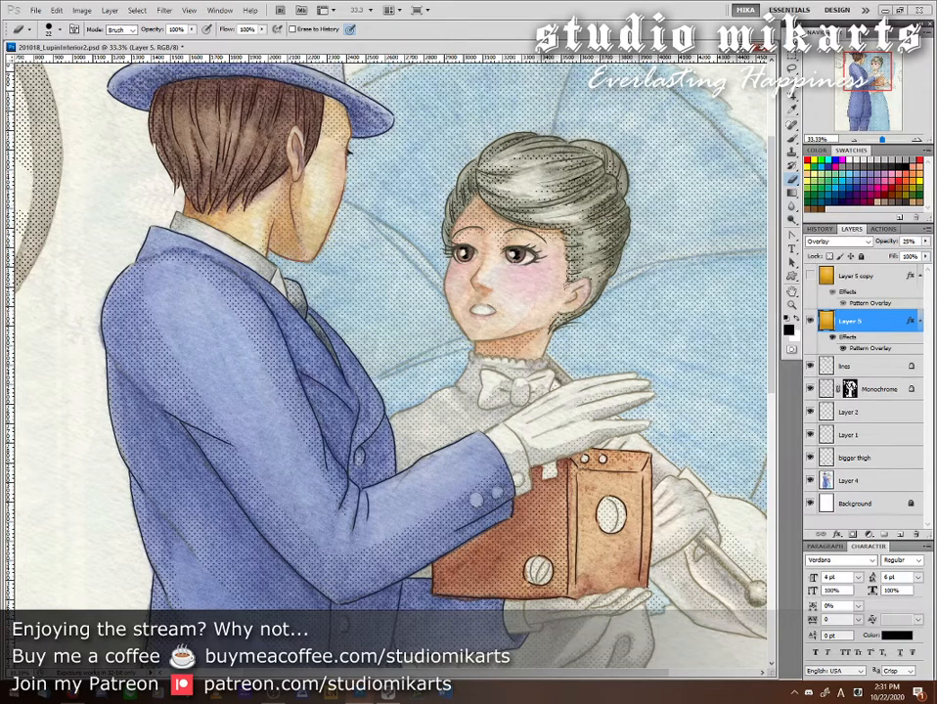
pyautogui.rightClick(533, 265)
pyautogui.click(572, 286)
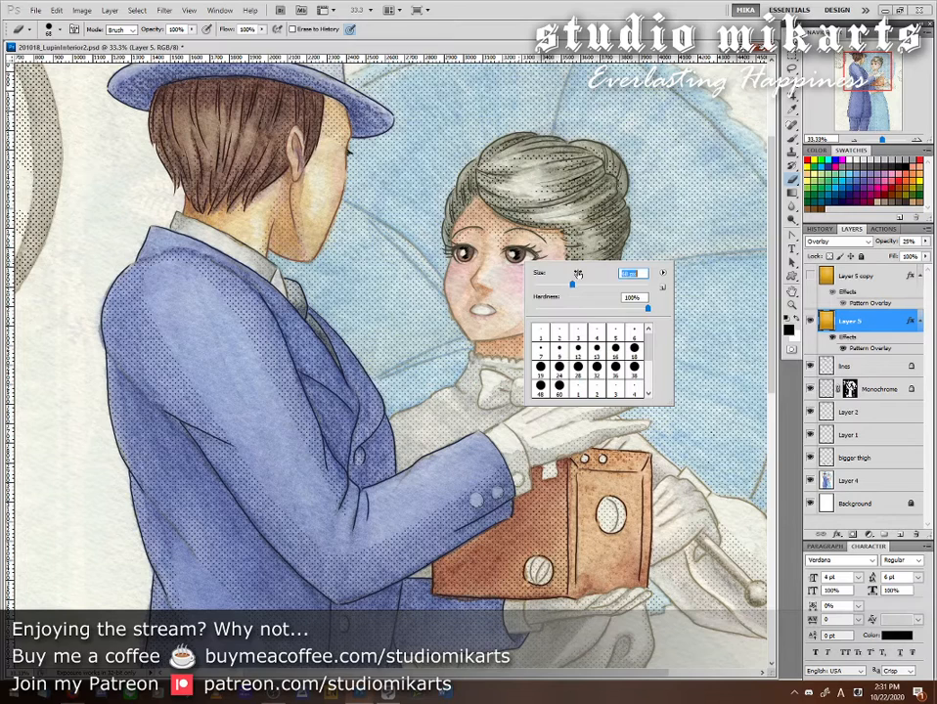
pyautogui.moveTo(572, 284); pyautogui.dragTo(623, 287)
pyautogui.moveTo(550, 310); pyautogui.dragTo(534, 309)
pyautogui.moveTo(513, 260)
pyautogui.mouseDown()
pyautogui.moveTo(483, 304)
pyautogui.moveTo(478, 272)
pyautogui.moveTo(508, 256)
pyautogui.moveTo(500, 309)
pyautogui.moveTo(493, 292)
pyautogui.moveTo(546, 285)
pyautogui.moveTo(512, 311)
pyautogui.moveTo(485, 284)
pyautogui.moveTo(500, 240)
pyautogui.moveTo(473, 262)
pyautogui.moveTo(464, 293)
pyautogui.moveTo(468, 263)
pyautogui.moveTo(469, 298)
pyautogui.moveTo(485, 331)
pyautogui.moveTo(513, 323)
pyautogui.moveTo(536, 289)
pyautogui.moveTo(549, 289)
pyautogui.moveTo(513, 311)
pyautogui.moveTo(550, 274)
pyautogui.moveTo(549, 265)
pyautogui.moveTo(529, 282)
pyautogui.moveTo(549, 284)
pyautogui.moveTo(524, 279)
pyautogui.moveTo(524, 315)
pyautogui.moveTo(569, 289)
pyautogui.moveTo(563, 303)
pyautogui.moveTo(569, 290)
pyautogui.moveTo(514, 308)
pyautogui.moveTo(529, 259)
pyautogui.moveTo(500, 264)
pyautogui.moveTo(474, 286)
pyautogui.moveTo(495, 301)
pyautogui.moveTo(479, 286)
pyautogui.moveTo(499, 321)
pyautogui.moveTo(501, 311)
pyautogui.moveTo(526, 309)
pyautogui.moveTo(503, 327)
pyautogui.moveTo(517, 328)
pyautogui.moveTo(472, 296)
pyautogui.moveTo(476, 321)
pyautogui.moveTo(472, 262)
pyautogui.moveTo(483, 247)
pyautogui.moveTo(513, 253)
pyautogui.mouseUp()
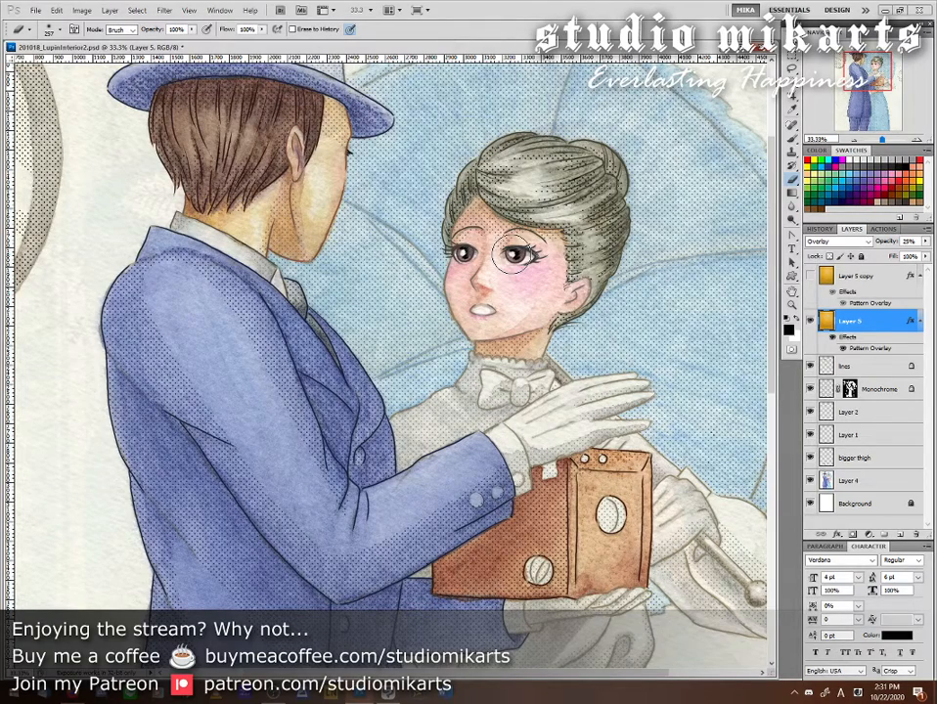
# - Examine the coat, trousers, skirt and whole illustration to judge how Layer 5's orange overlay looks across the couple
pyautogui.moveTo(342, 372); pyautogui.dragTo(480, 467)
pyautogui.moveTo(465, 281)
pyautogui.mouseDown()
pyautogui.moveTo(446, 342)
pyautogui.moveTo(470, 291)
pyautogui.moveTo(469, 227)
pyautogui.moveTo(454, 293)
pyautogui.moveTo(431, 235)
pyautogui.moveTo(441, 325)
pyautogui.moveTo(437, 274)
pyautogui.moveTo(385, 336)
pyautogui.moveTo(352, 338)
pyautogui.moveTo(313, 318)
pyautogui.moveTo(291, 422)
pyautogui.moveTo(366, 483)
pyautogui.moveTo(378, 320)
pyautogui.moveTo(416, 287)
pyautogui.moveTo(308, 570)
pyautogui.moveTo(306, 518)
pyautogui.moveTo(373, 383)
pyautogui.moveTo(305, 348)
pyautogui.mouseUp()
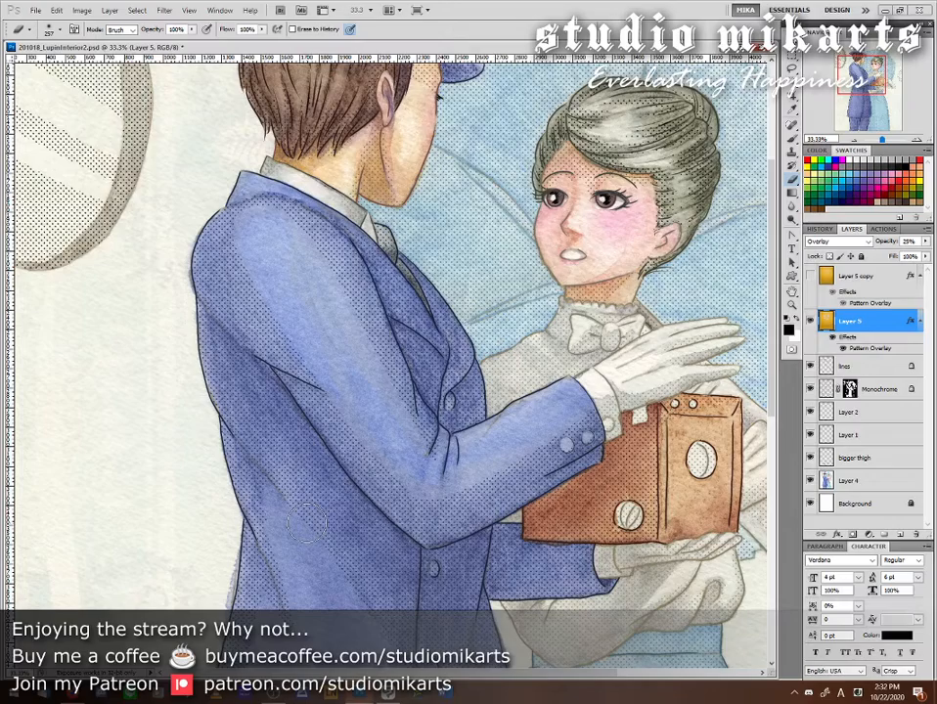
pyautogui.scroll(-5, 307, 526)
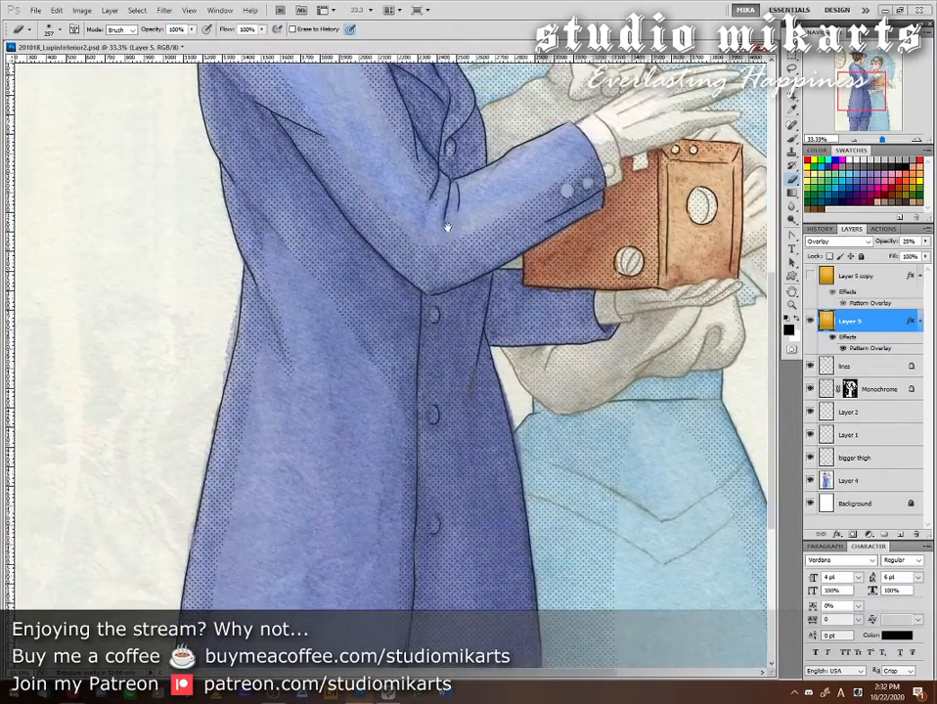
pyautogui.moveTo(448, 227); pyautogui.dragTo(493, 149)
pyautogui.moveTo(337, 541); pyautogui.dragTo(402, 261)
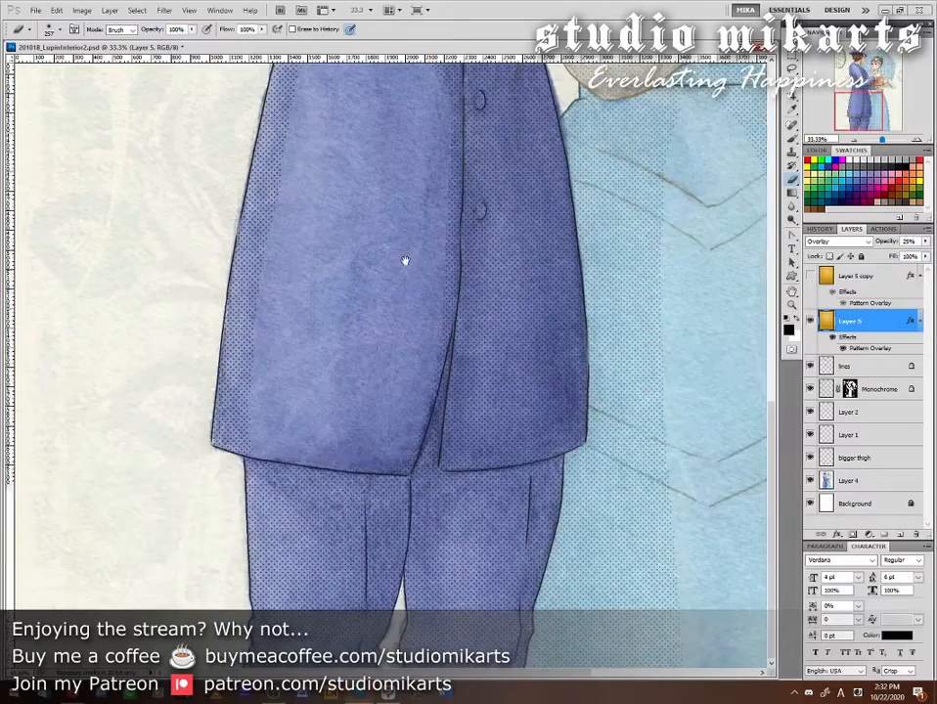
pyautogui.moveTo(388, 336); pyautogui.dragTo(295, 294)
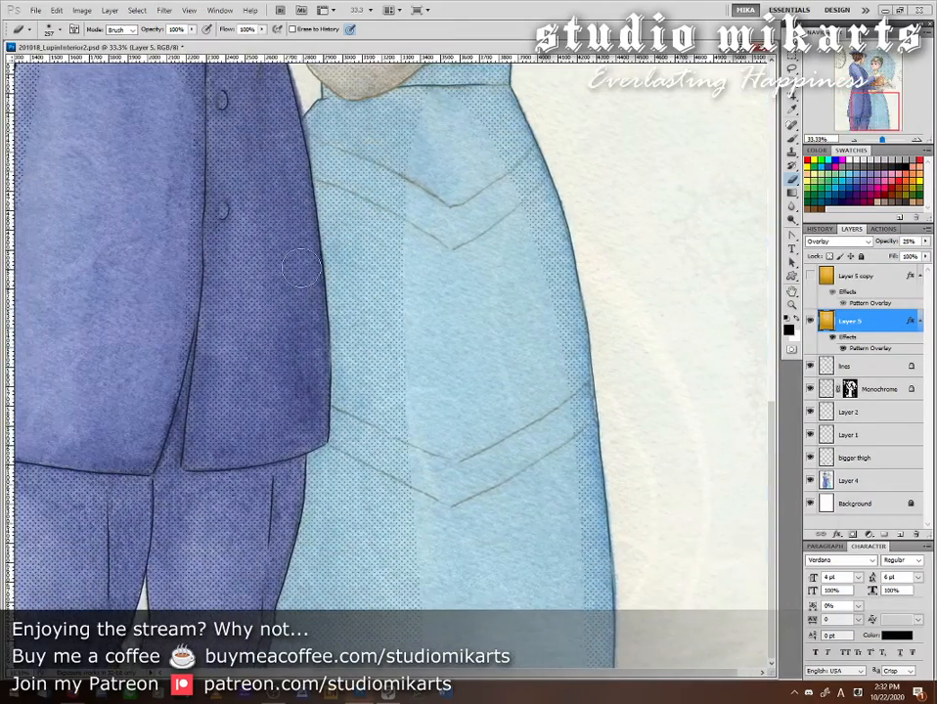
pyautogui.click(854, 141)
pyautogui.click(854, 141)
pyautogui.click(853, 142)
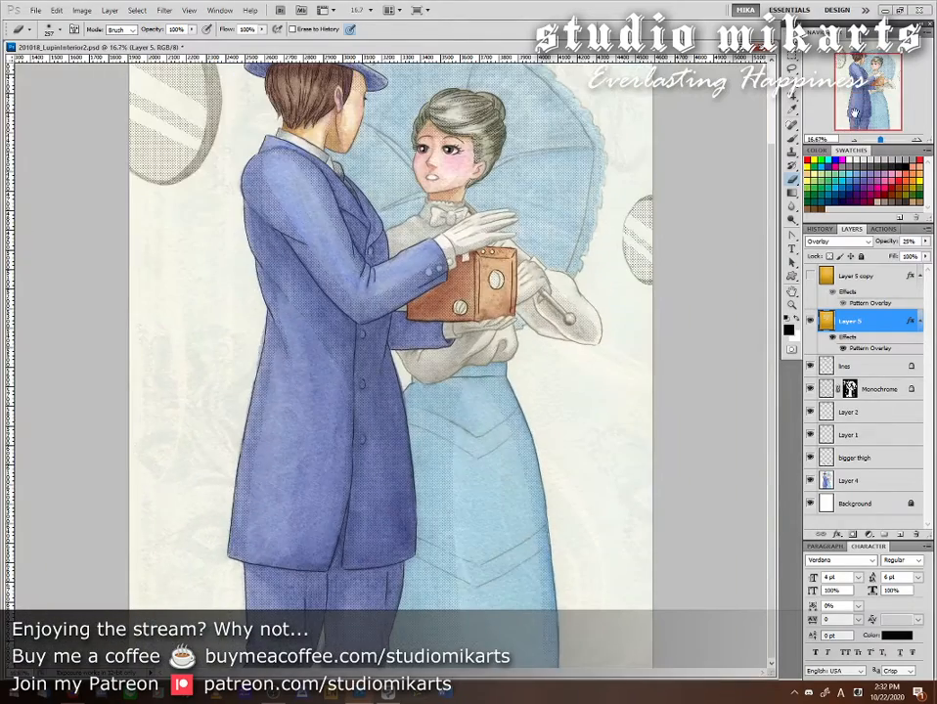
pyautogui.moveTo(858, 108); pyautogui.dragTo(858, 91)
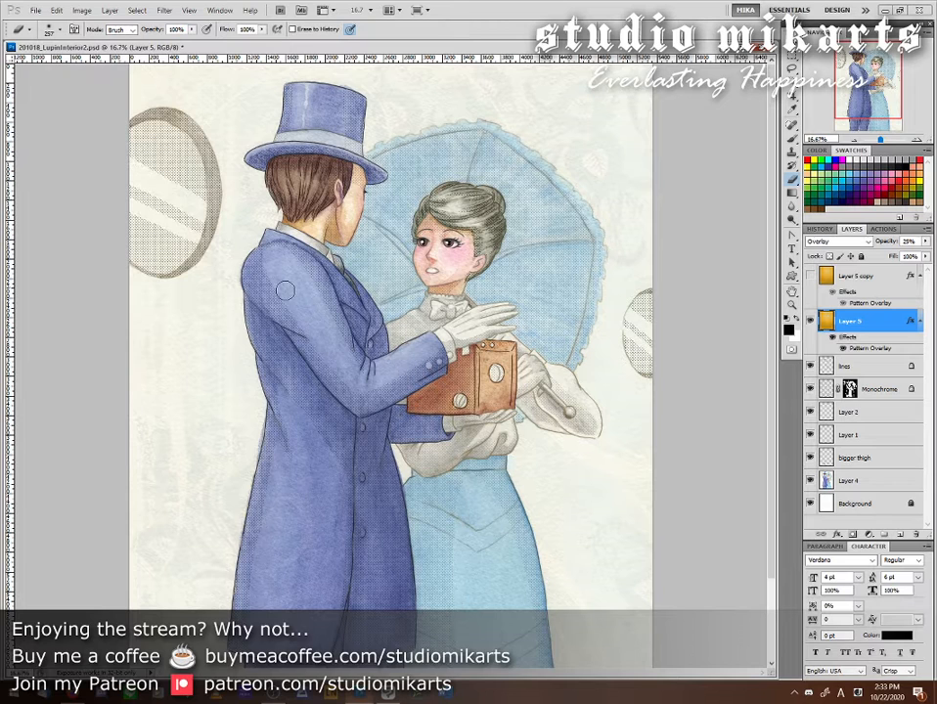
pyautogui.click(853, 141)
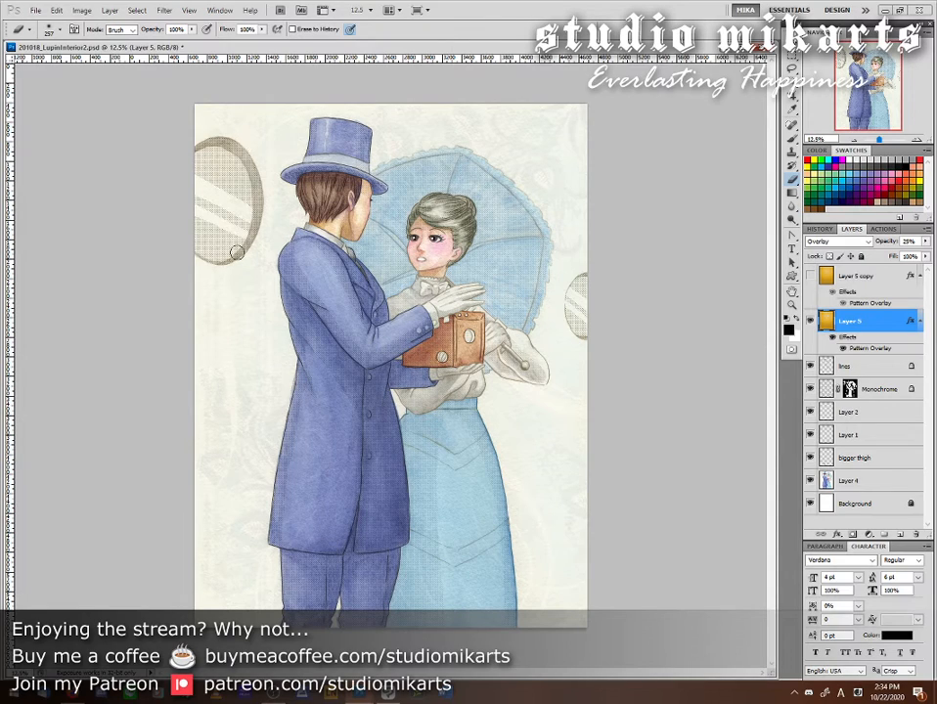
# - Erase Layer 5's overlay along the outer edge of the oval mirror behind the man
pyautogui.hotkey('ctrl', '+')
pyautogui.hotkey('ctrl', '+')
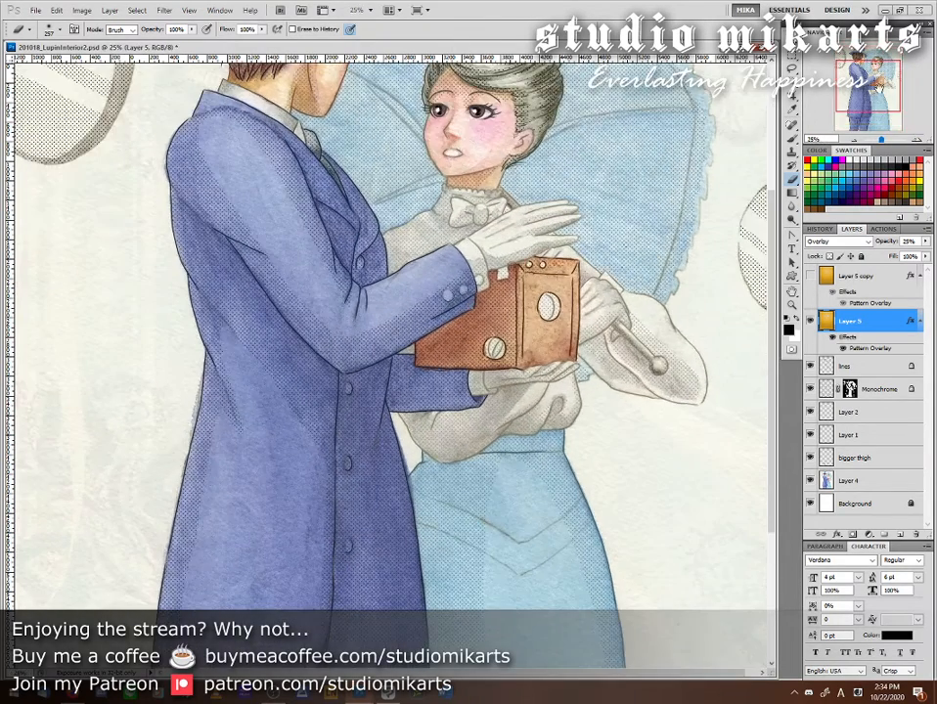
pyautogui.moveTo(878, 86); pyautogui.dragTo(878, 67)
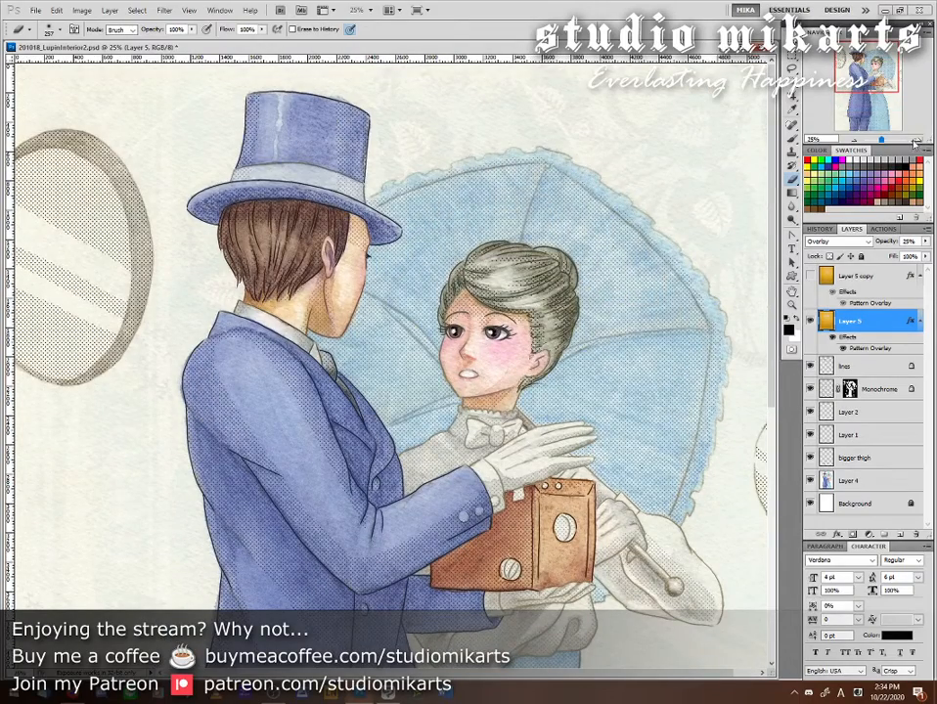
pyautogui.hotkey('ctrl', '+')
pyautogui.moveTo(871, 68); pyautogui.dragTo(859, 61)
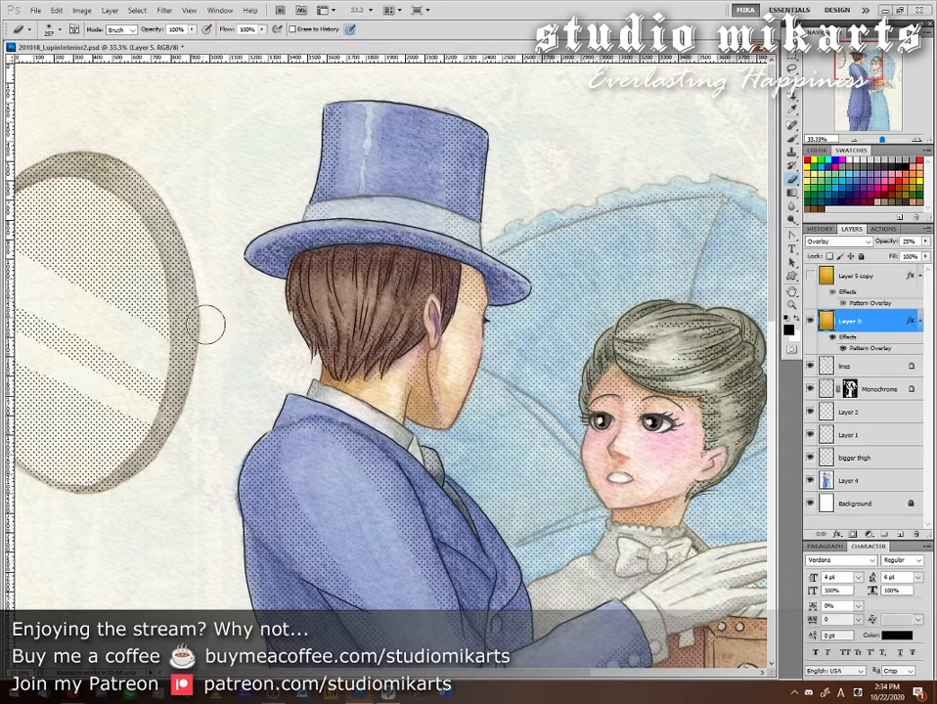
pyautogui.moveTo(204, 368)
pyautogui.mouseDown()
pyautogui.moveTo(161, 461)
pyautogui.moveTo(120, 495)
pyautogui.moveTo(66, 499)
pyautogui.moveTo(10, 453)
pyautogui.mouseUp()
pyautogui.moveTo(39, 513); pyautogui.dragTo(9, 458)
pyautogui.moveTo(56, 490); pyautogui.dragTo(8, 452)
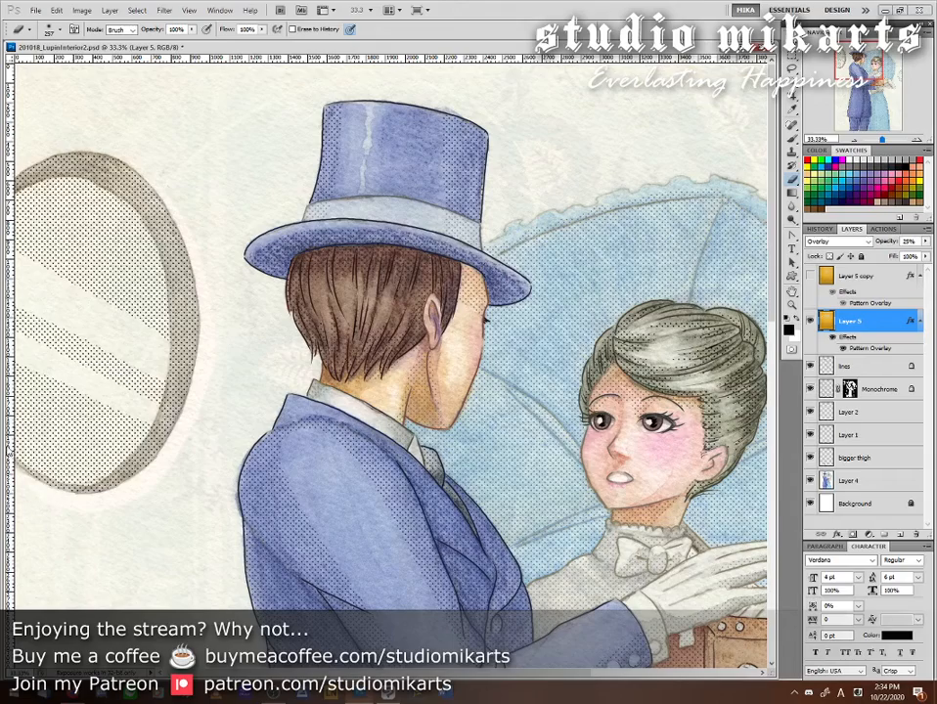
# - Reduce the soft eraser to 125 px and erase the overlay around the outer edge of the mirror beside the parasol
pyautogui.moveTo(441, 369)
pyautogui.mouseDown()
pyautogui.moveTo(275, 257)
pyautogui.moveTo(148, 257)
pyautogui.moveTo(148, 127)
pyautogui.mouseUp()
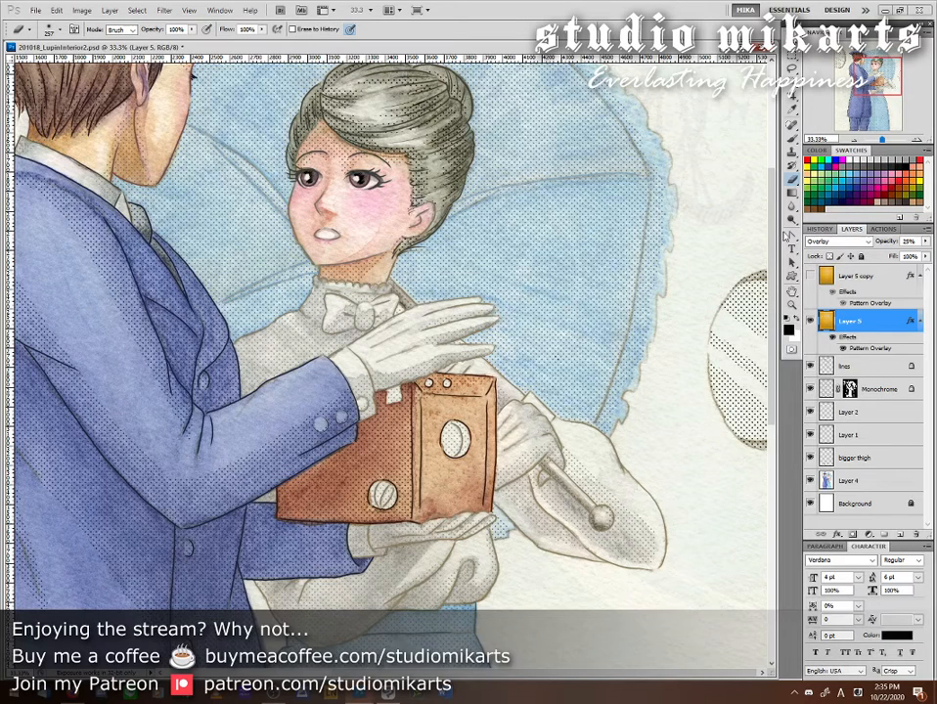
pyautogui.rightClick(701, 310)
pyautogui.click(779, 337)
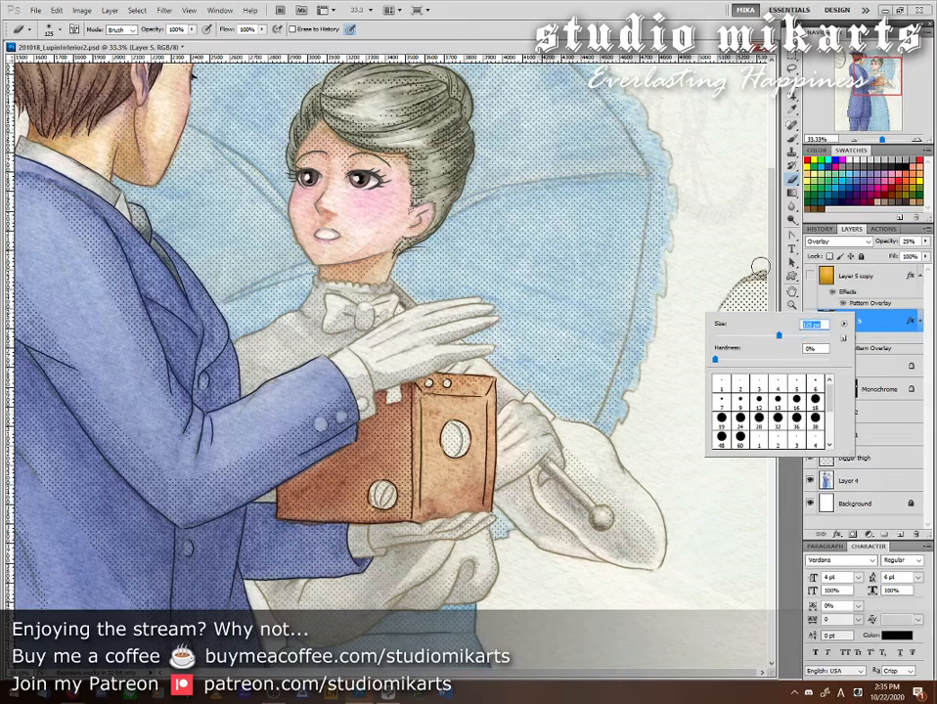
pyautogui.press('Return')
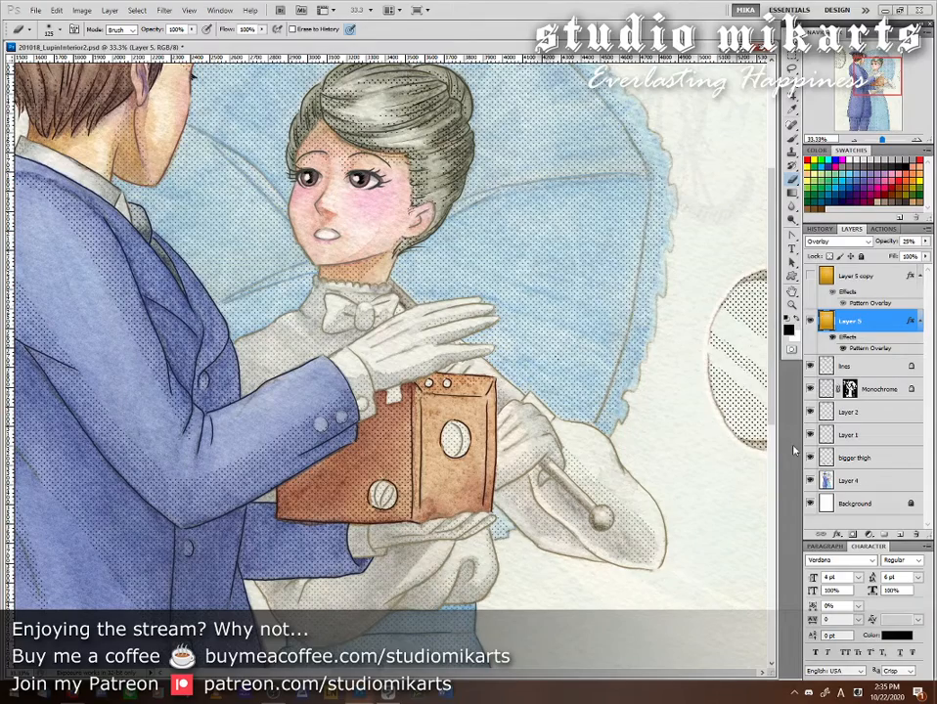
pyautogui.click(854, 141)
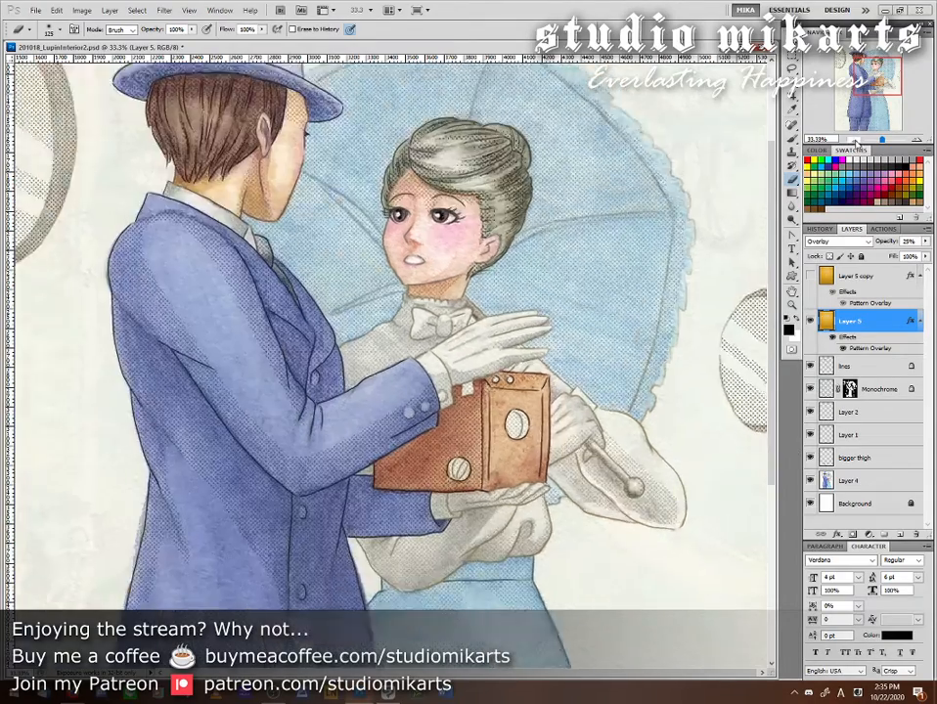
pyautogui.click(854, 141)
pyautogui.click(855, 141)
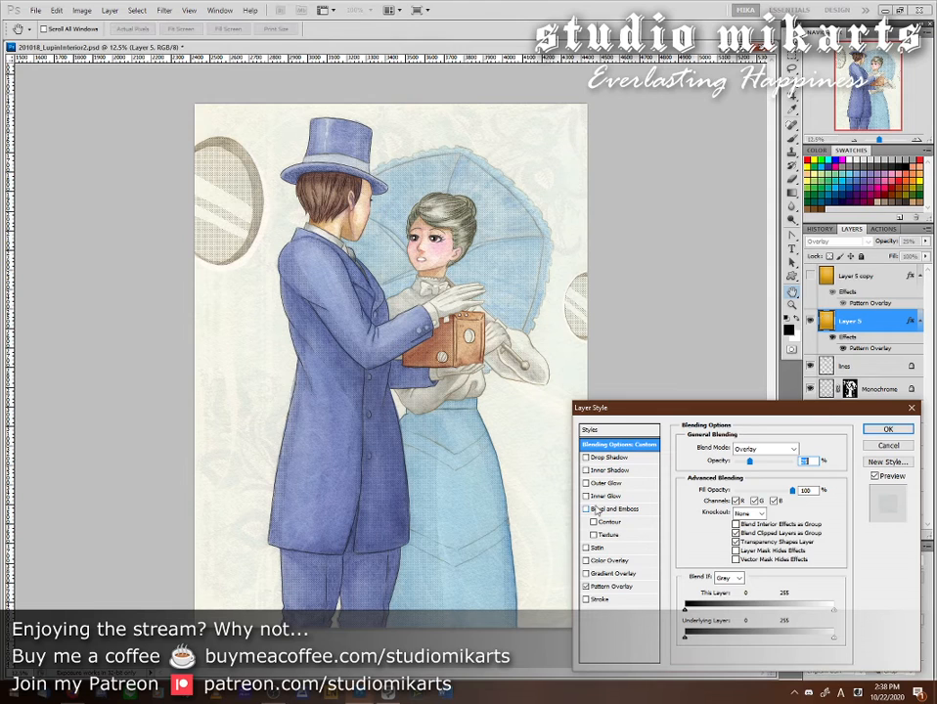
# - Enable a Gradient Overlay on Layer 5 and set its blend mode to Luminosity
pyautogui.click(586, 573)
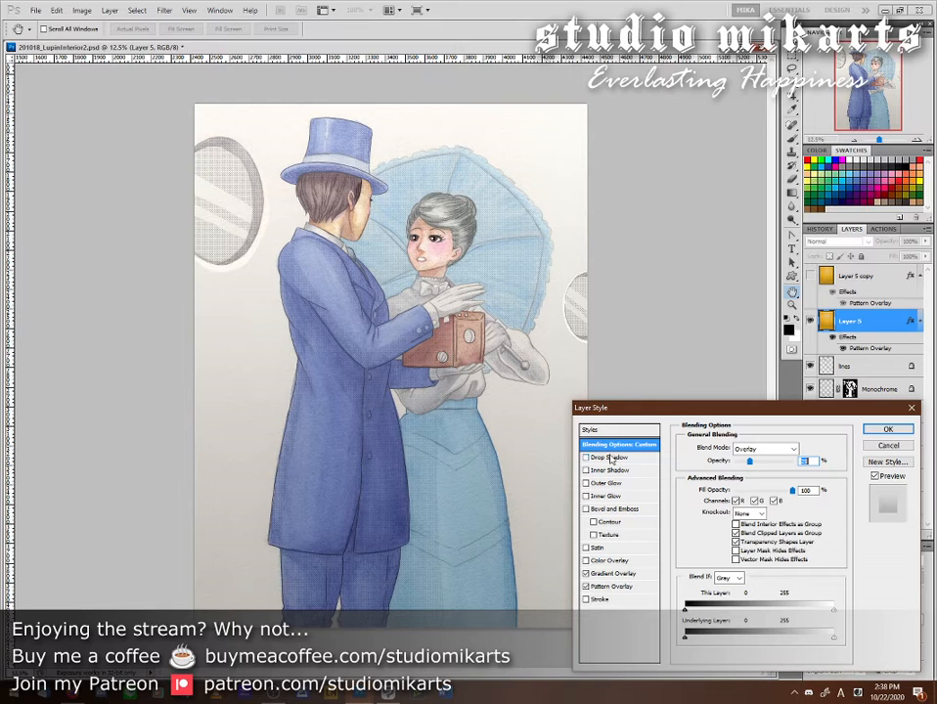
pyautogui.click(605, 575)
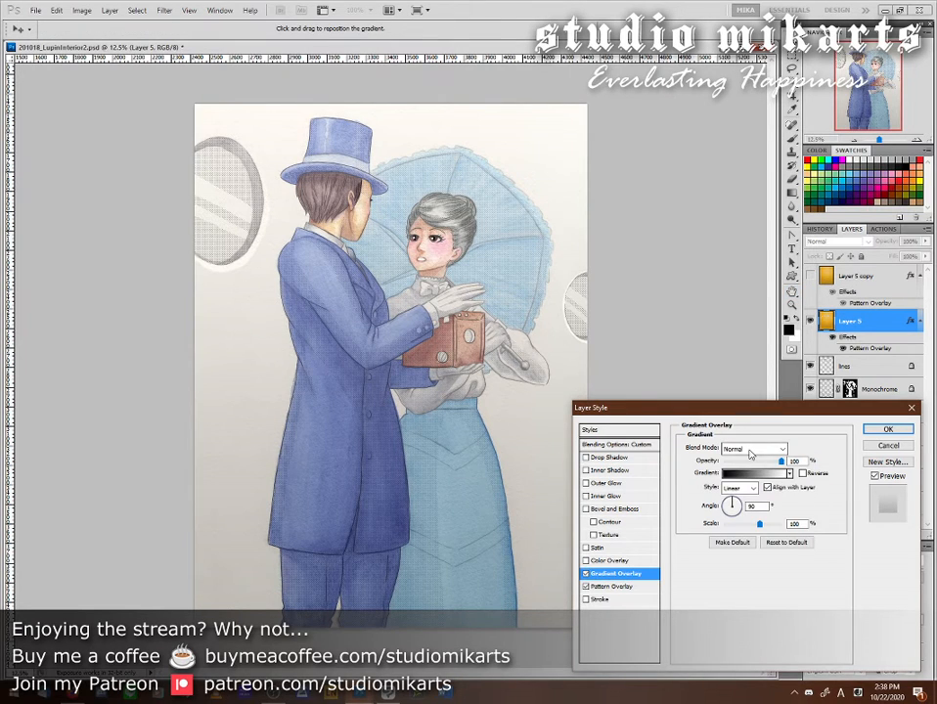
pyautogui.click(750, 452)
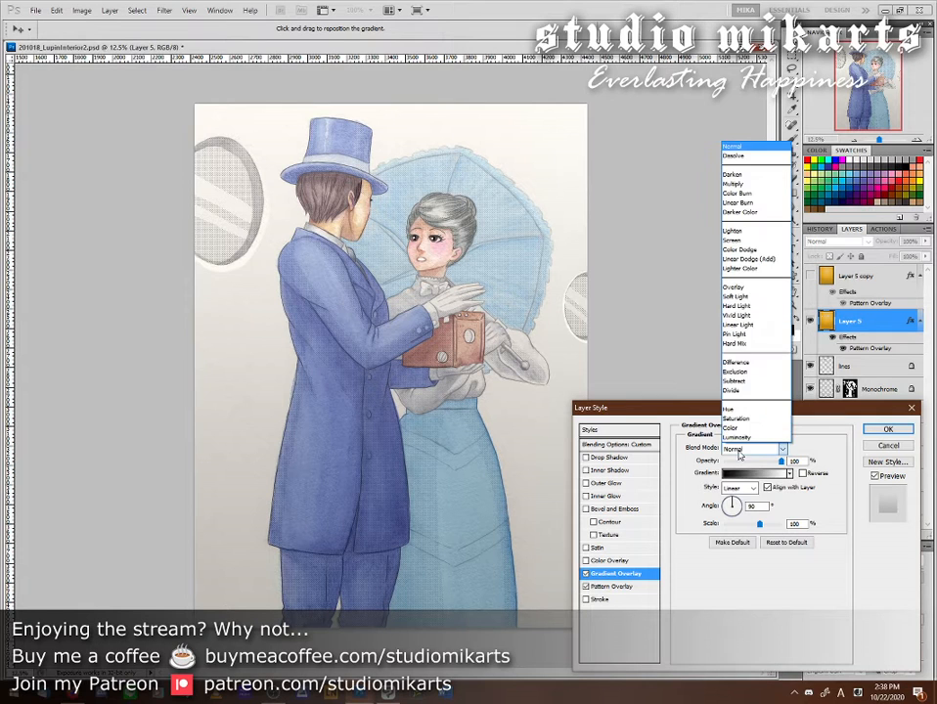
pyautogui.click(738, 437)
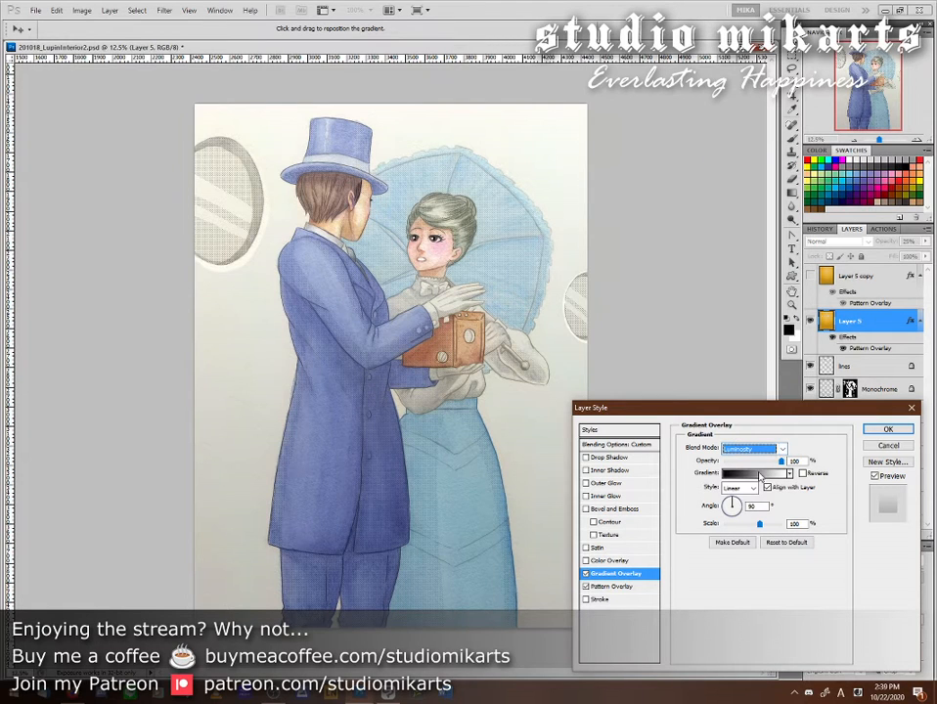
# - Compare the Gradient Overlay's blend modes, including Color, Hue, Subtract, Exclusion, Difference and Hard Mix, and set it to Vivid Light
pyautogui.press('Up')
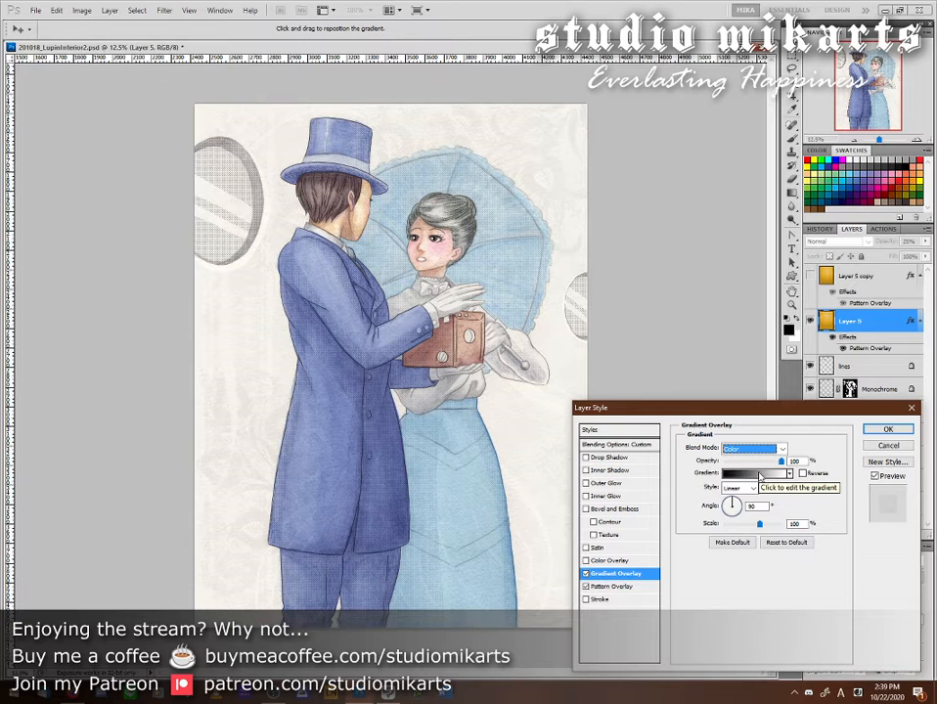
pyautogui.press('Up')
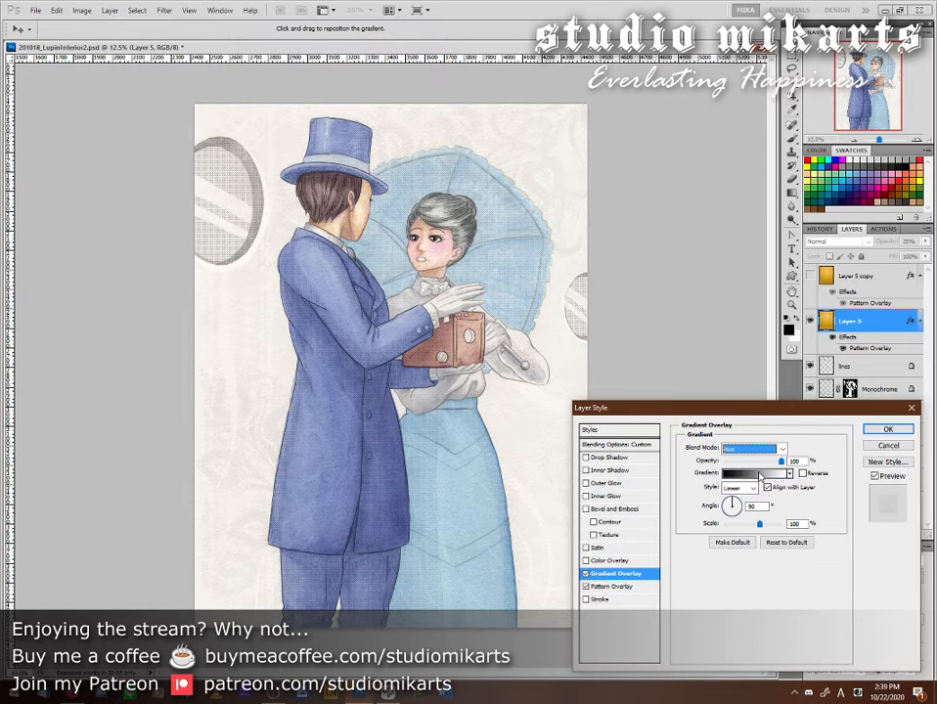
pyautogui.press('Up')
pyautogui.press('Up')
pyautogui.press('Up')
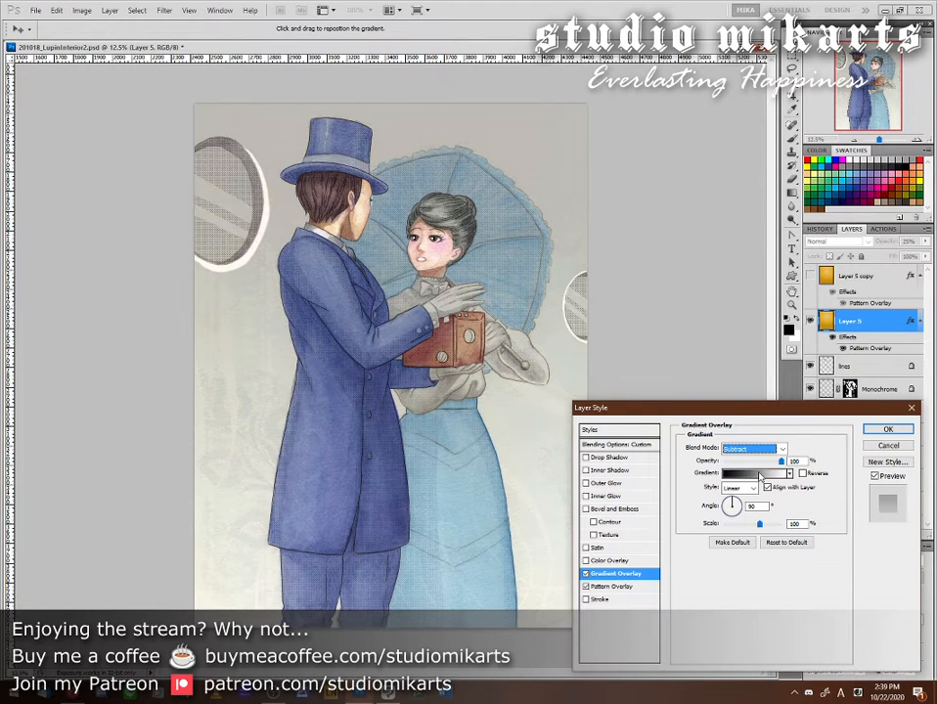
pyautogui.press('Up')
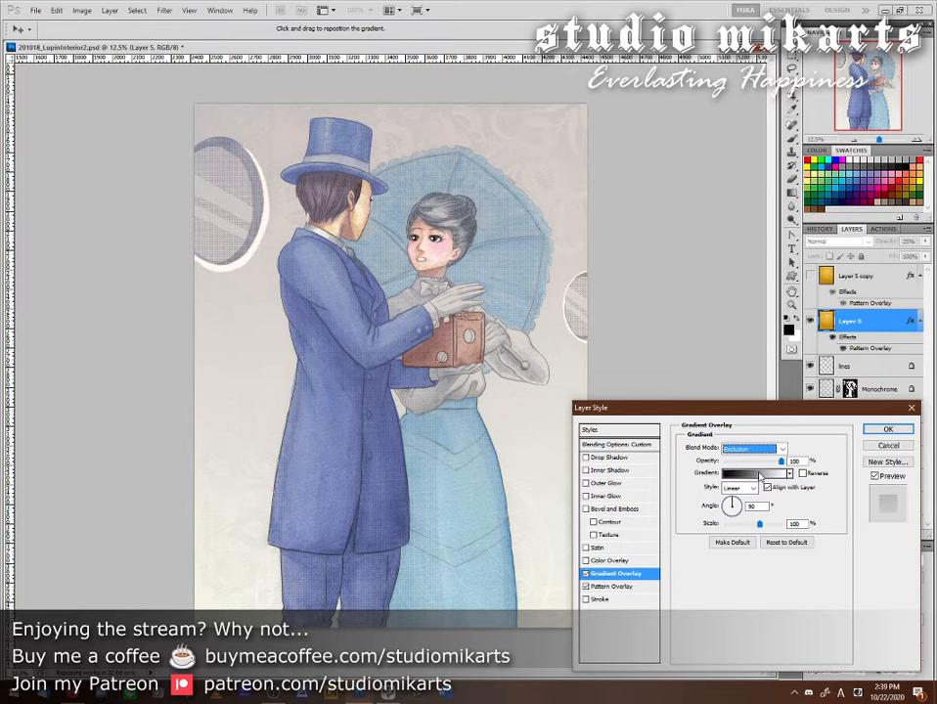
pyautogui.press('Up')
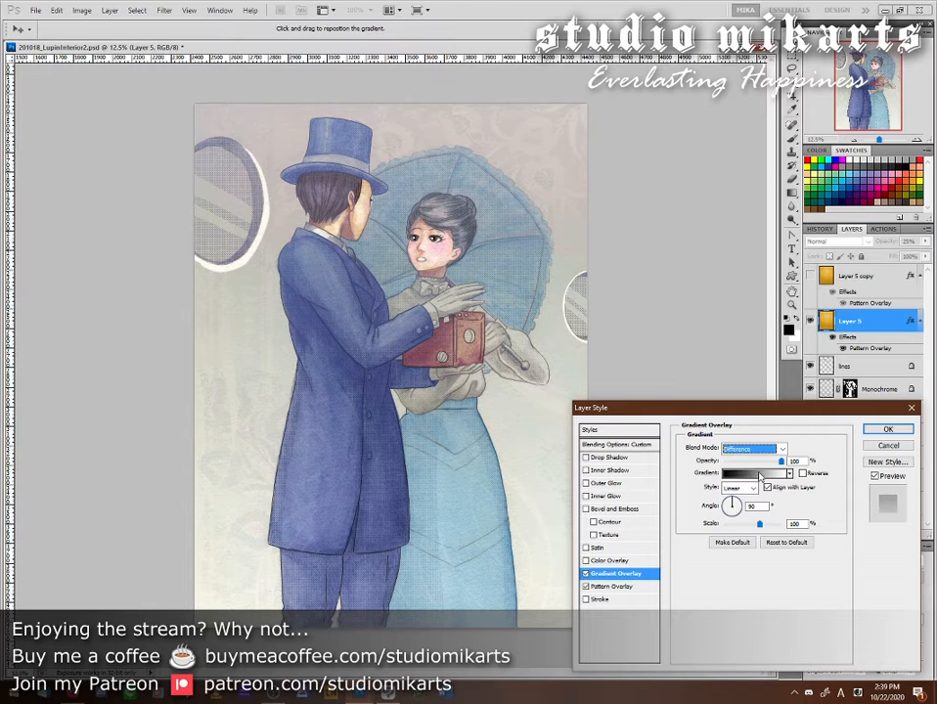
pyautogui.press('Up')
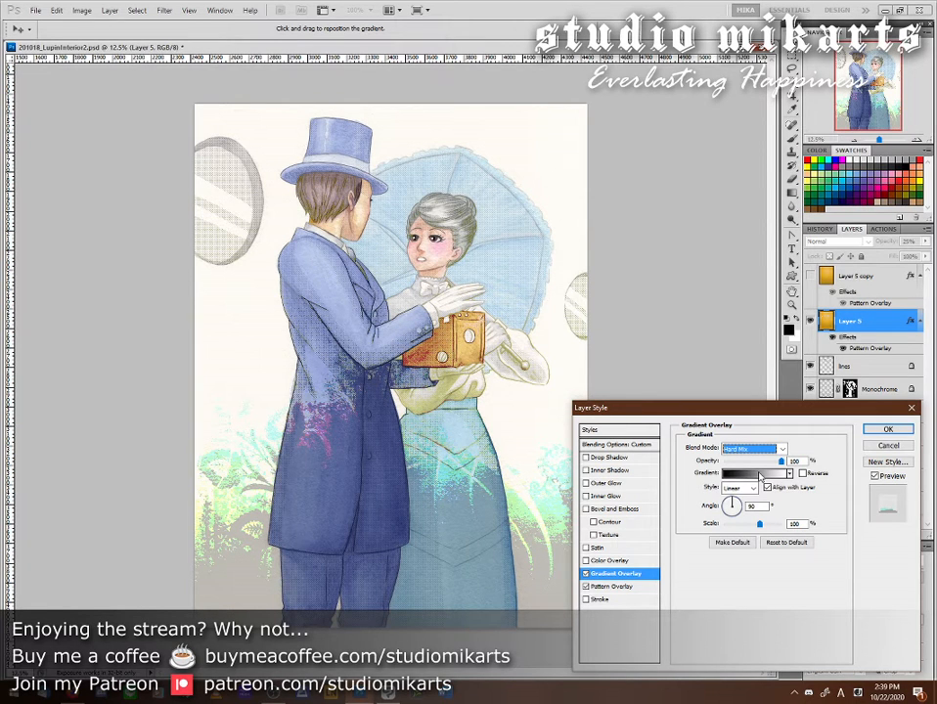
pyautogui.press('Up')
pyautogui.press('Up')
pyautogui.press('Up')
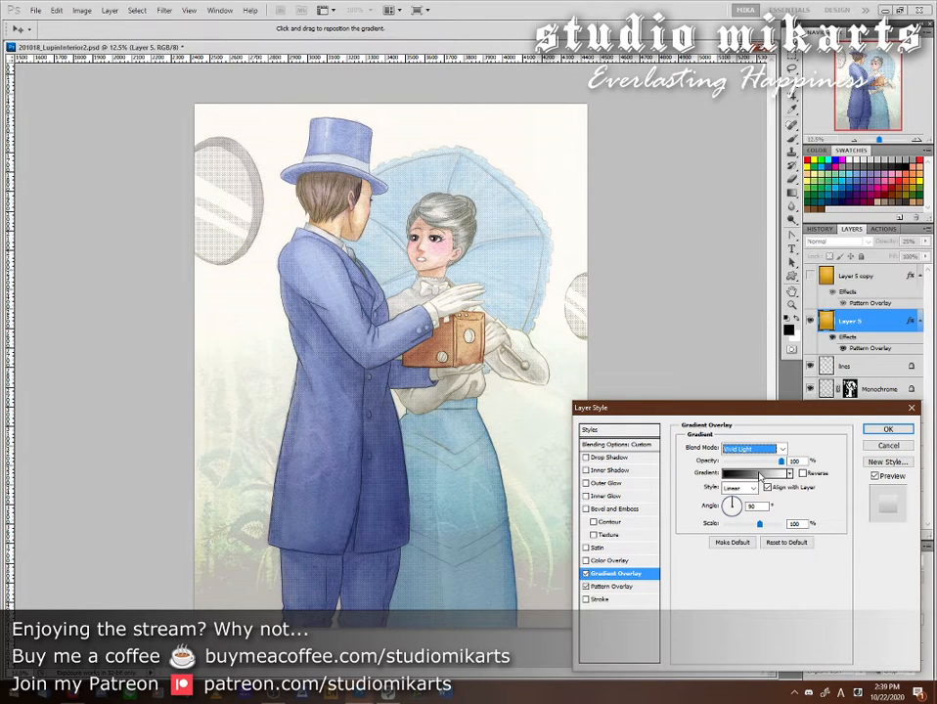
# - Edit the overlay's gradient and change its black starting stop to dark brown 653e13
pyautogui.click(759, 475)
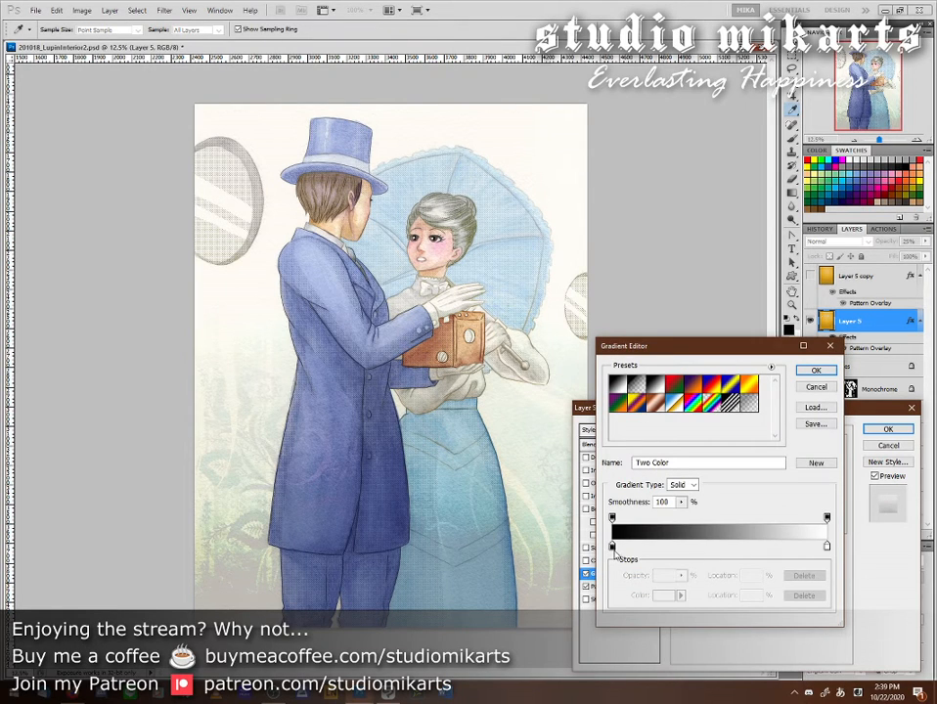
pyautogui.click(612, 546)
pyautogui.click(664, 595)
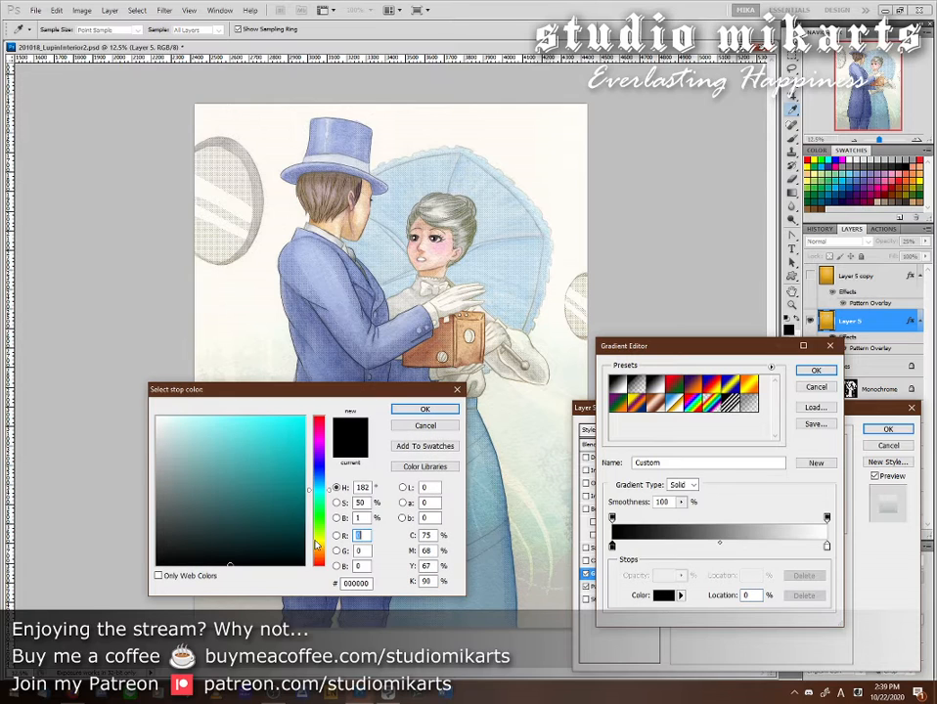
pyautogui.click(316, 552)
pyautogui.click(276, 506)
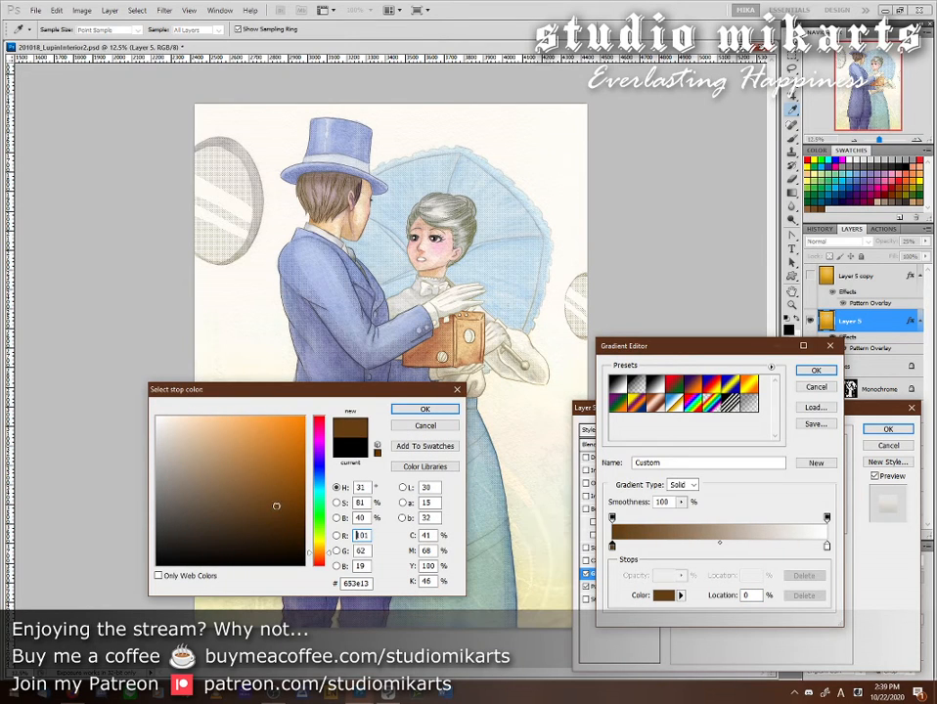
pyautogui.click(413, 412)
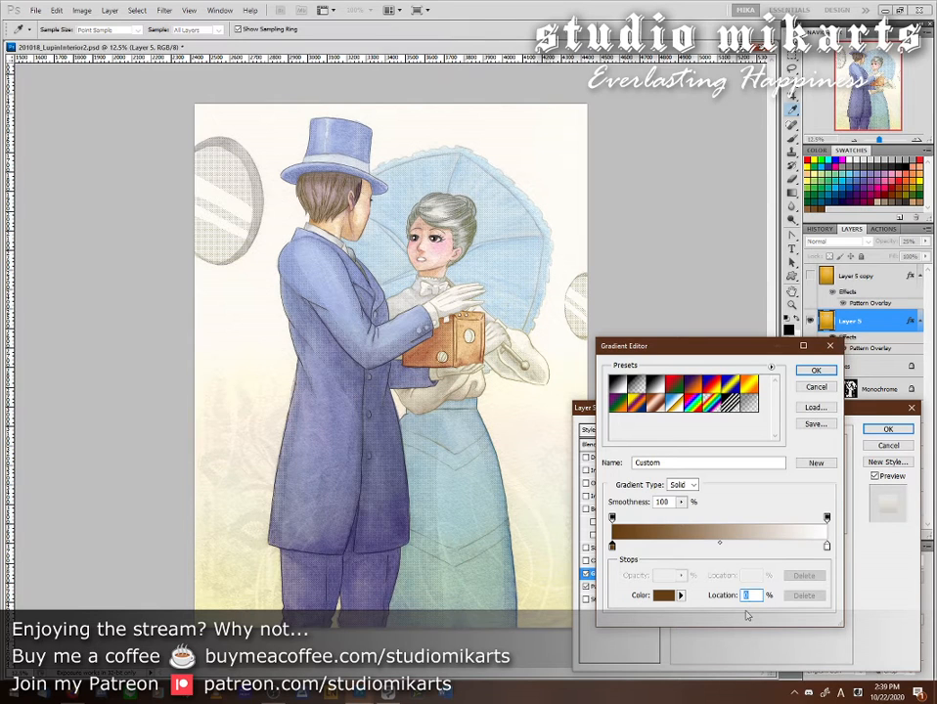
# - Change the gradient's white end stop to pale cream f7f2d7 and accept the edited gradient
pyautogui.click(828, 547)
pyautogui.click(665, 594)
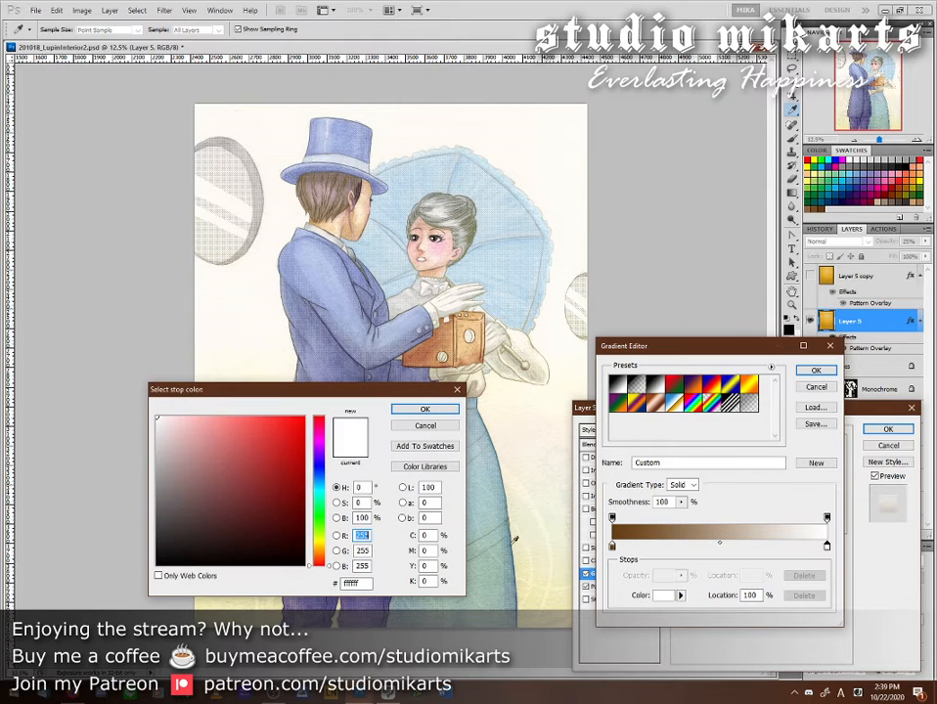
pyautogui.click(318, 541)
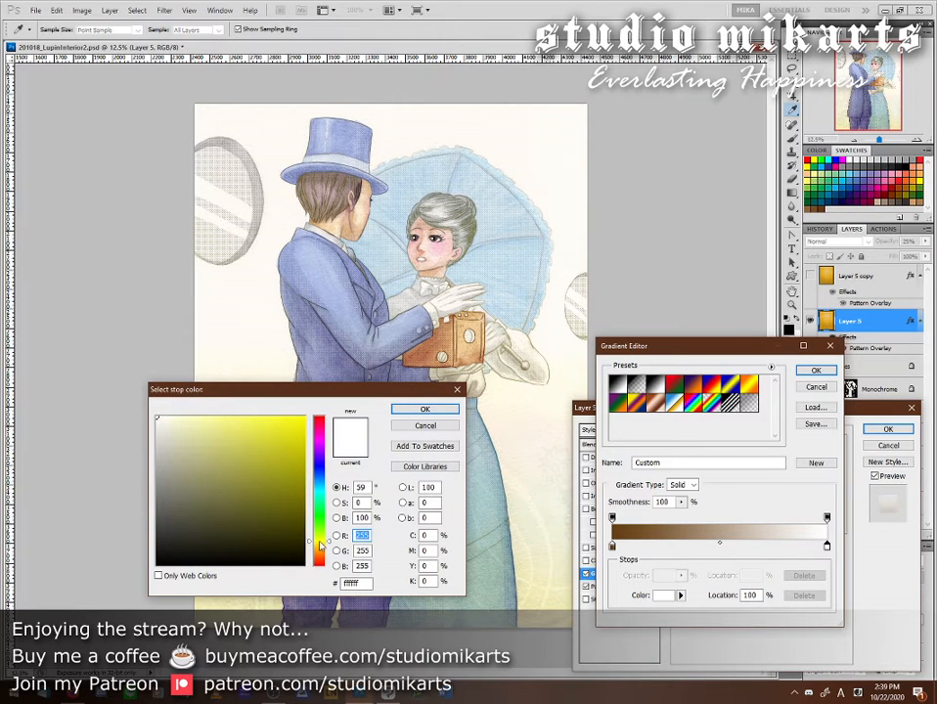
pyautogui.click(318, 492)
pyautogui.moveTo(188, 445)
pyautogui.mouseDown()
pyautogui.moveTo(161, 419)
pyautogui.moveTo(254, 421)
pyautogui.mouseUp()
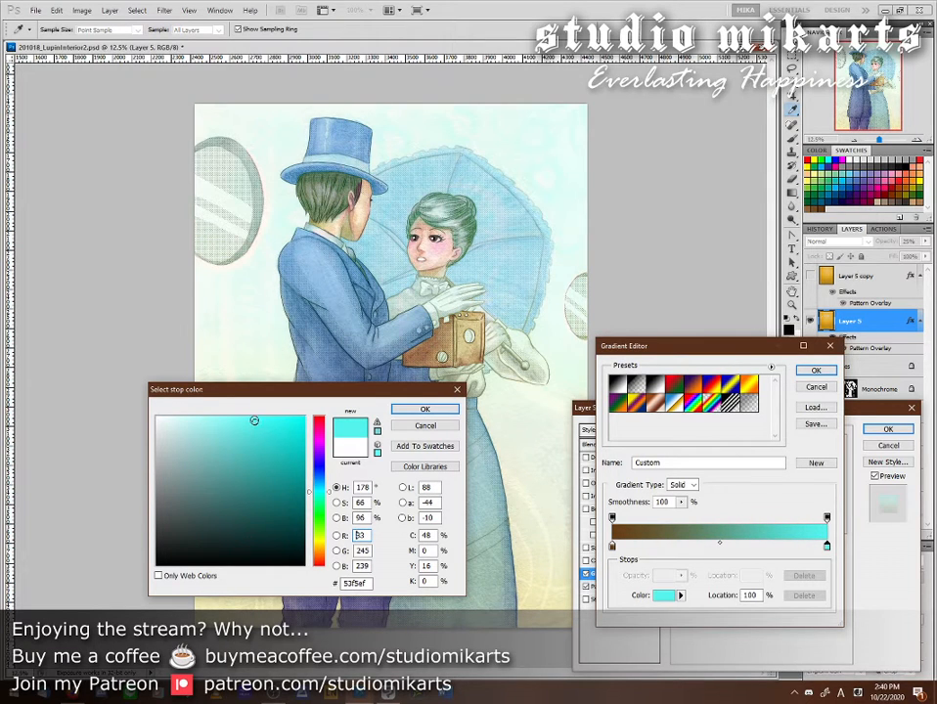
pyautogui.click(168, 426)
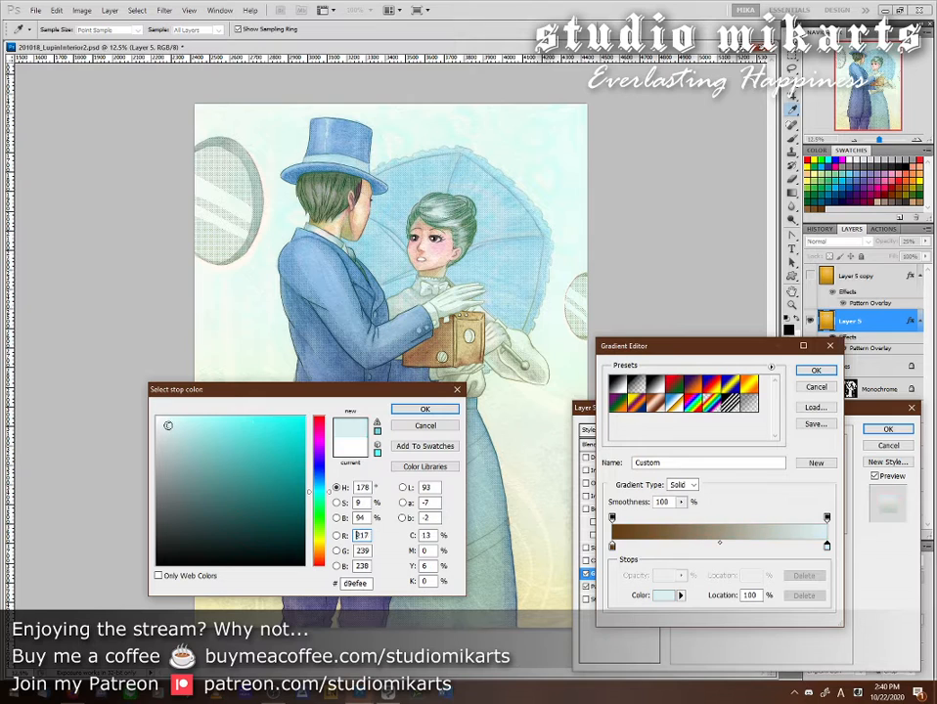
pyautogui.click(319, 540)
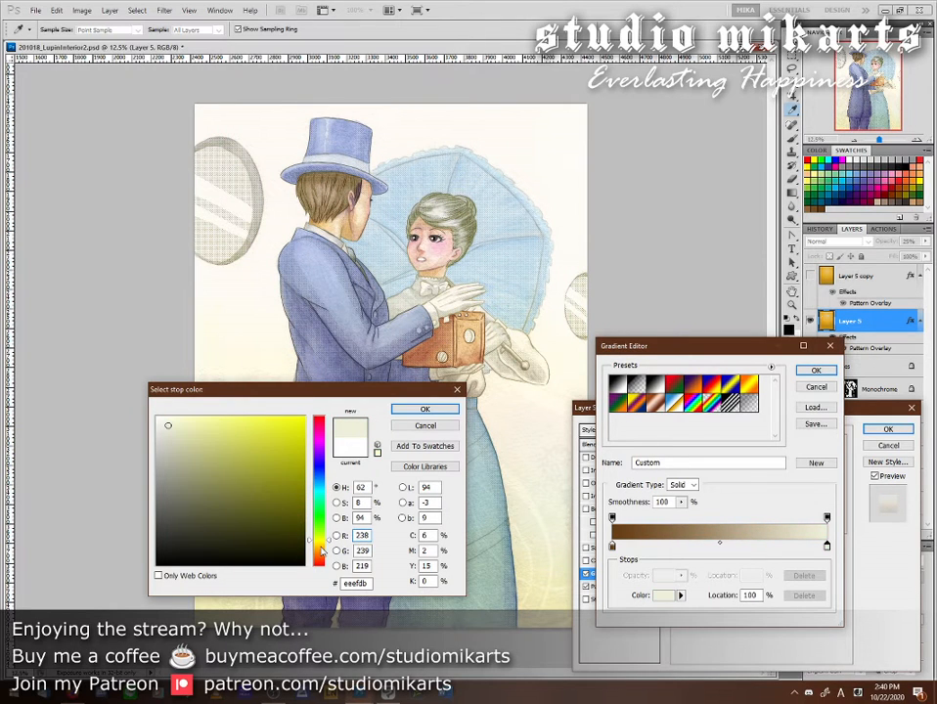
pyautogui.click(320, 544)
pyautogui.click(187, 422)
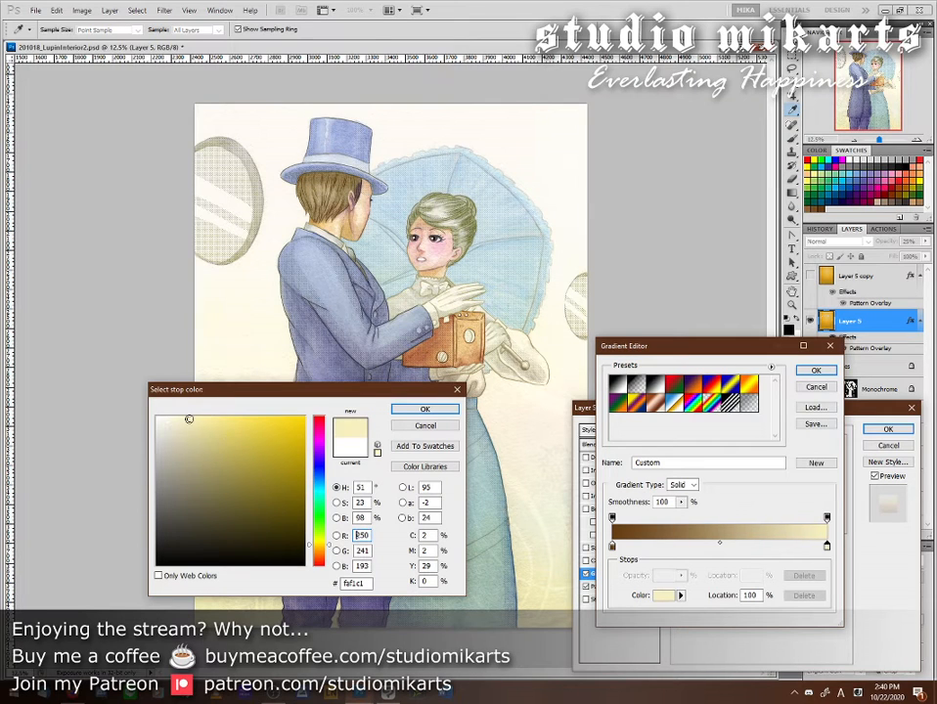
pyautogui.click(174, 420)
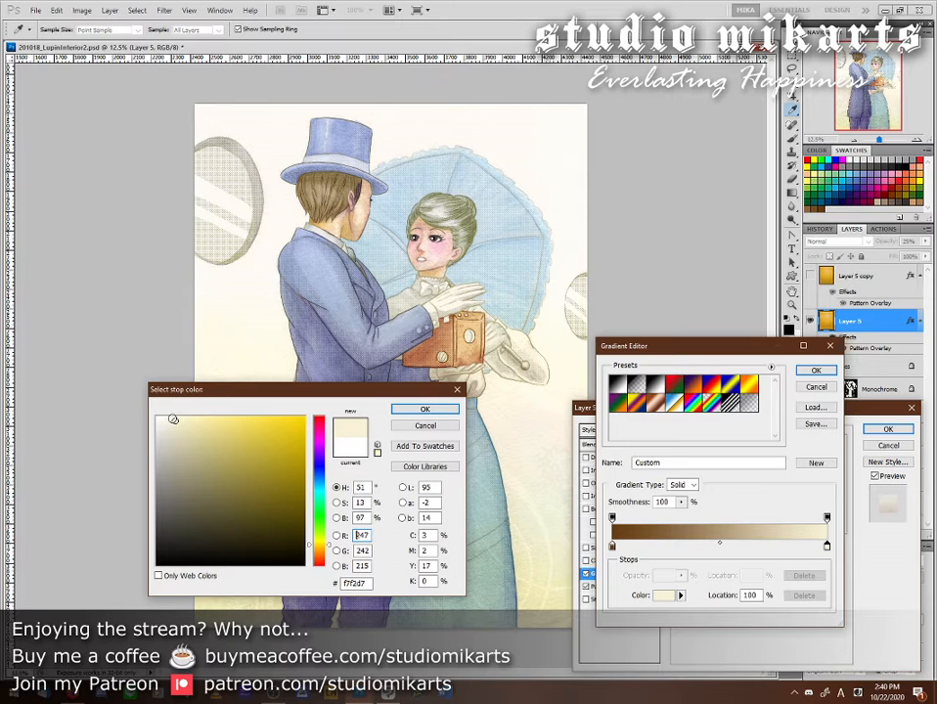
pyautogui.click(412, 412)
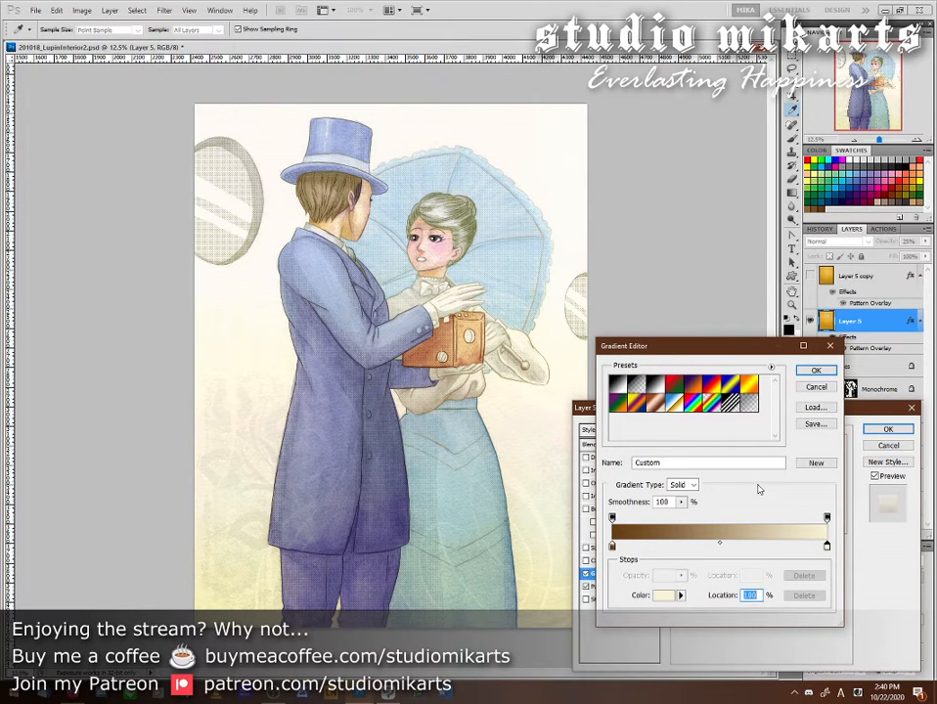
pyautogui.click(816, 370)
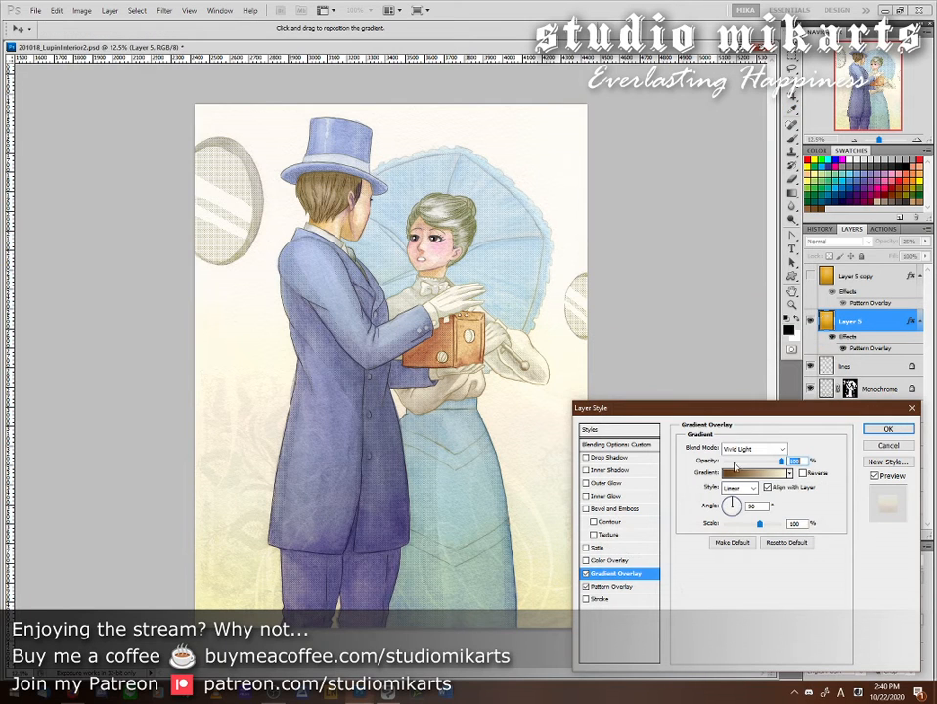
# - Try the Hard Light, Soft Light and Overlay blend modes on Layer 5's Gradient Overlay
pyautogui.click(751, 449)
pyautogui.click(746, 452)
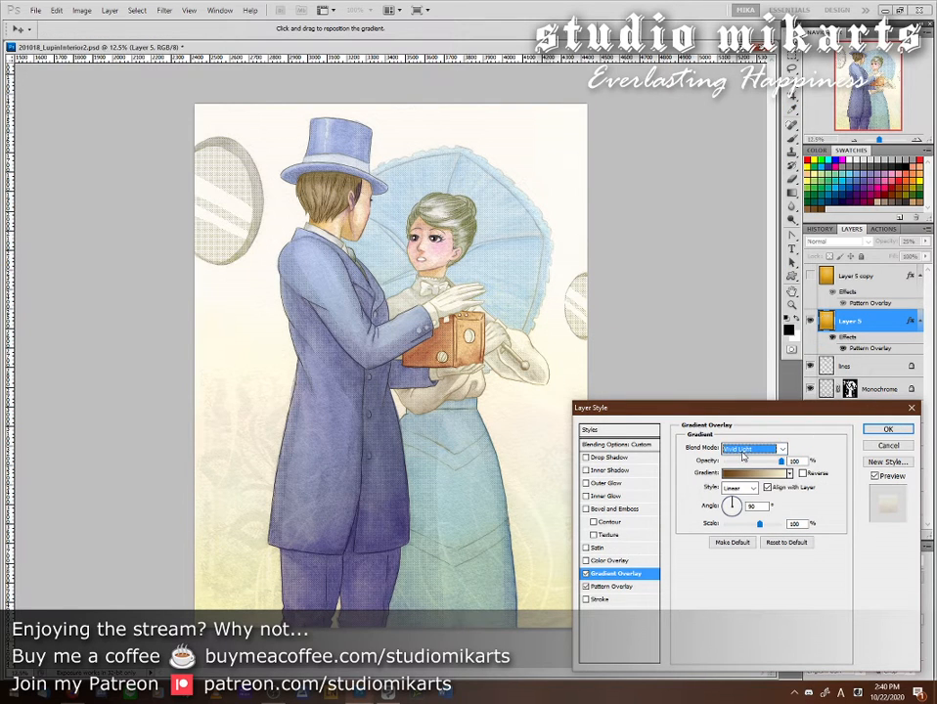
pyautogui.press('Up')
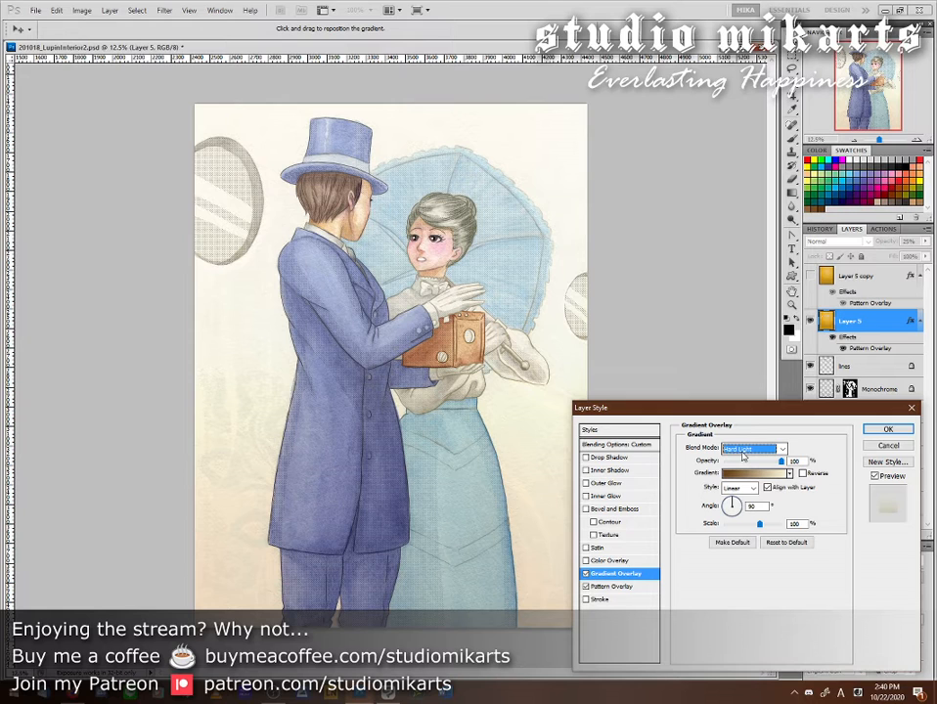
pyautogui.press('Up')
pyautogui.press('Down')
pyautogui.press('Up')
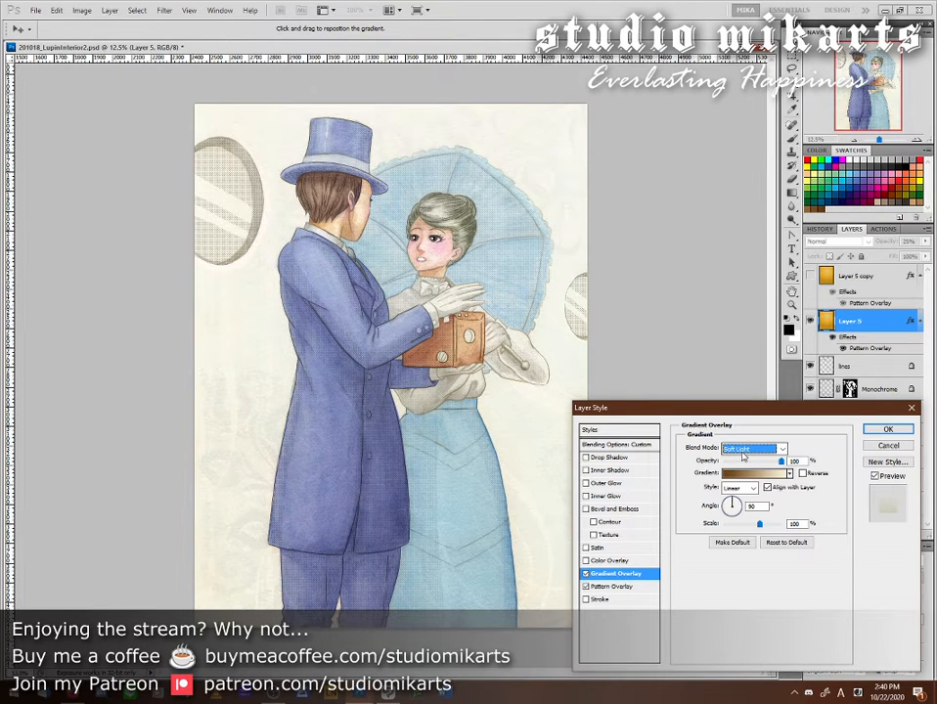
pyautogui.press('Down')
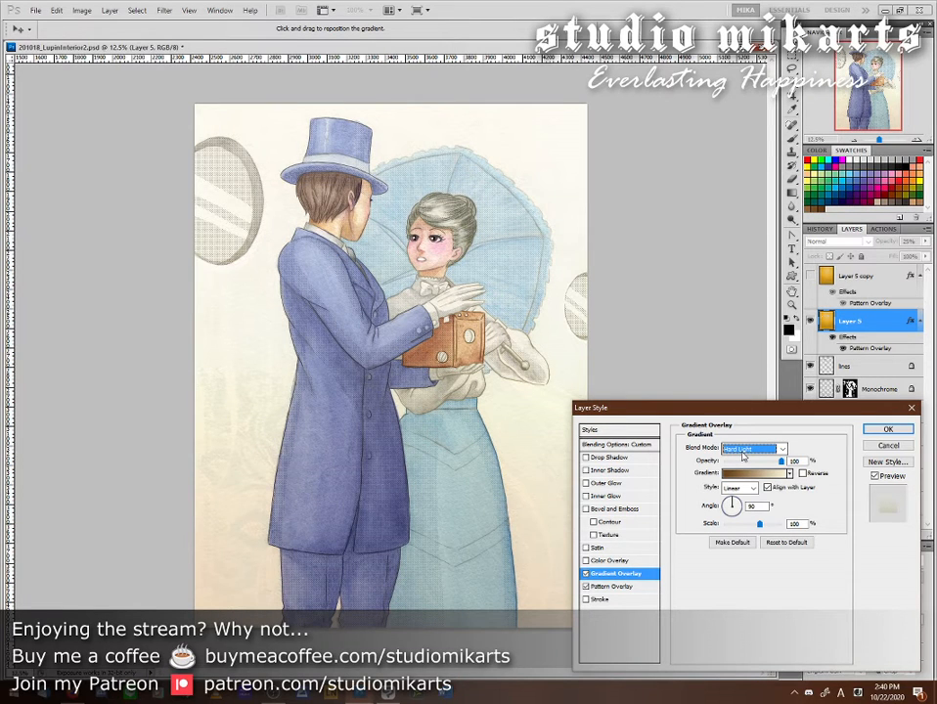
pyautogui.press('Up')
pyautogui.press('Down')
pyautogui.press('Up')
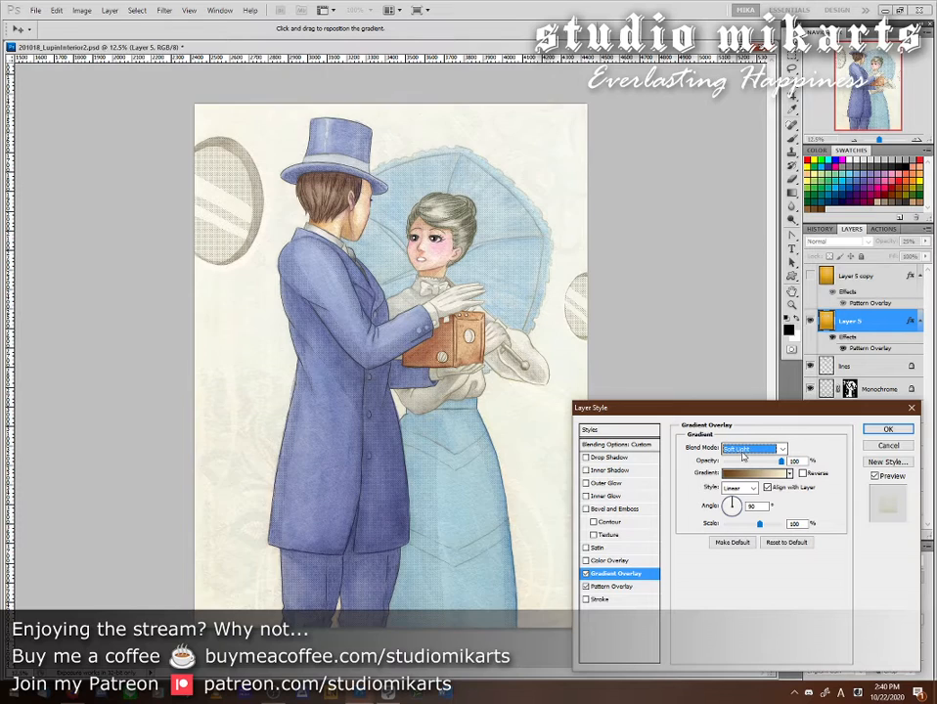
pyautogui.press('Down')
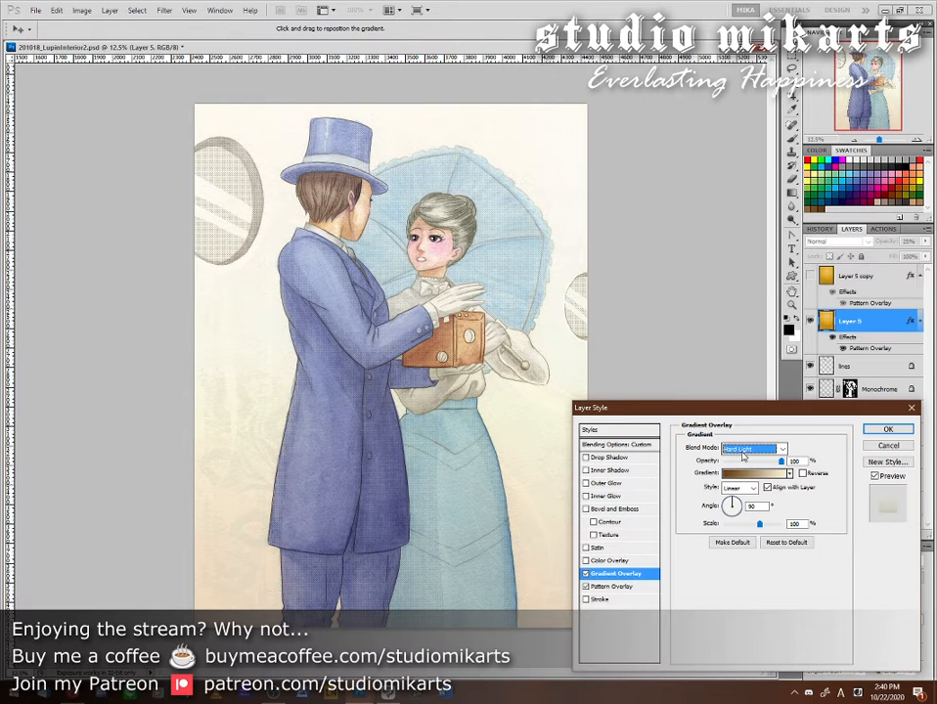
pyautogui.press('Up')
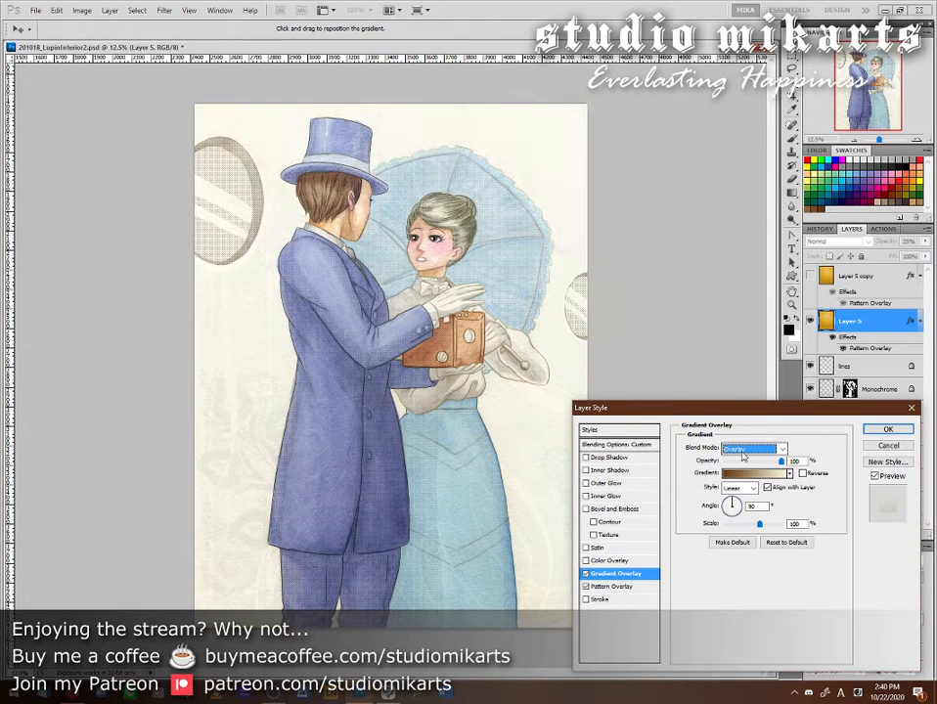
pyautogui.press('Down')
pyautogui.press('Up')
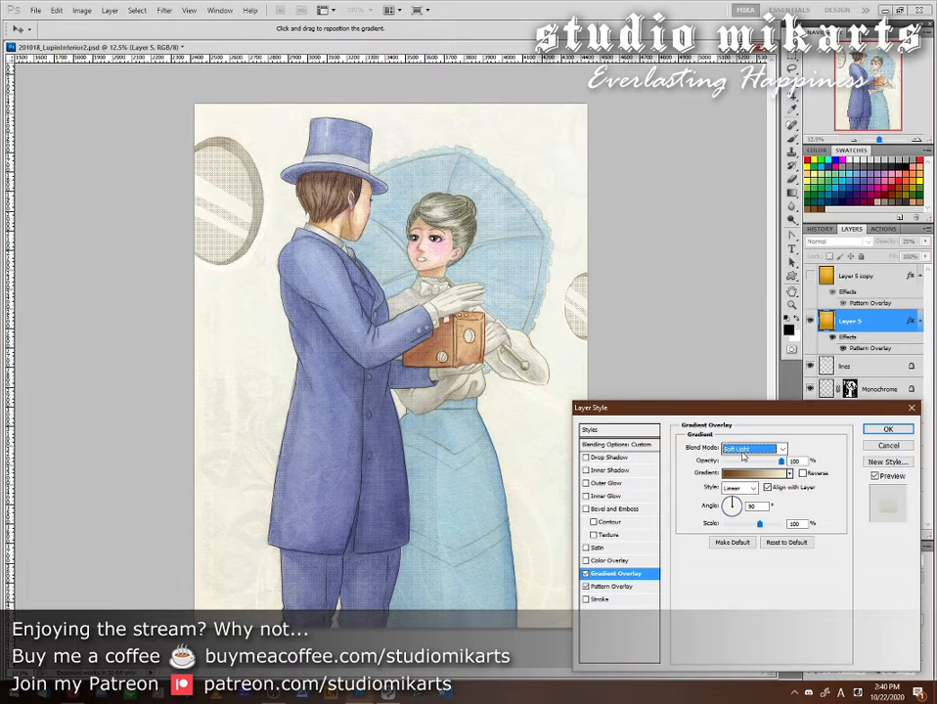
pyautogui.press('Up')
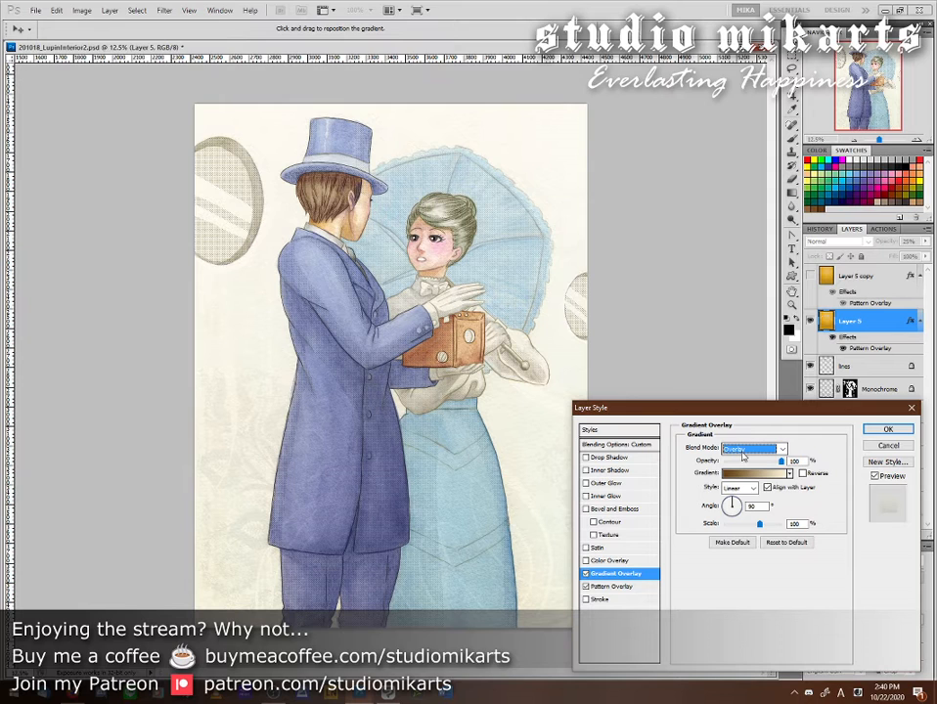
# - Compare further Gradient Overlay blend modes, including Lighter Color, Screen, Lighten, Linear Burn, Color Burn, Multiply and Normal, and set it to Hard Light
pyautogui.press('Up')
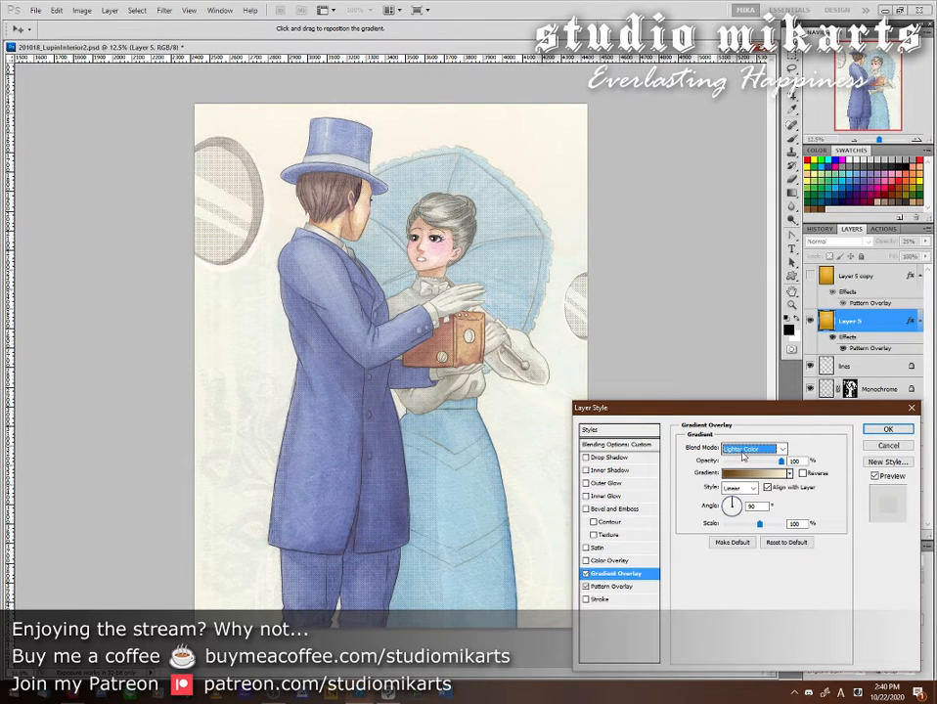
pyautogui.press('Up')
pyautogui.press('Up')
pyautogui.press('Up')
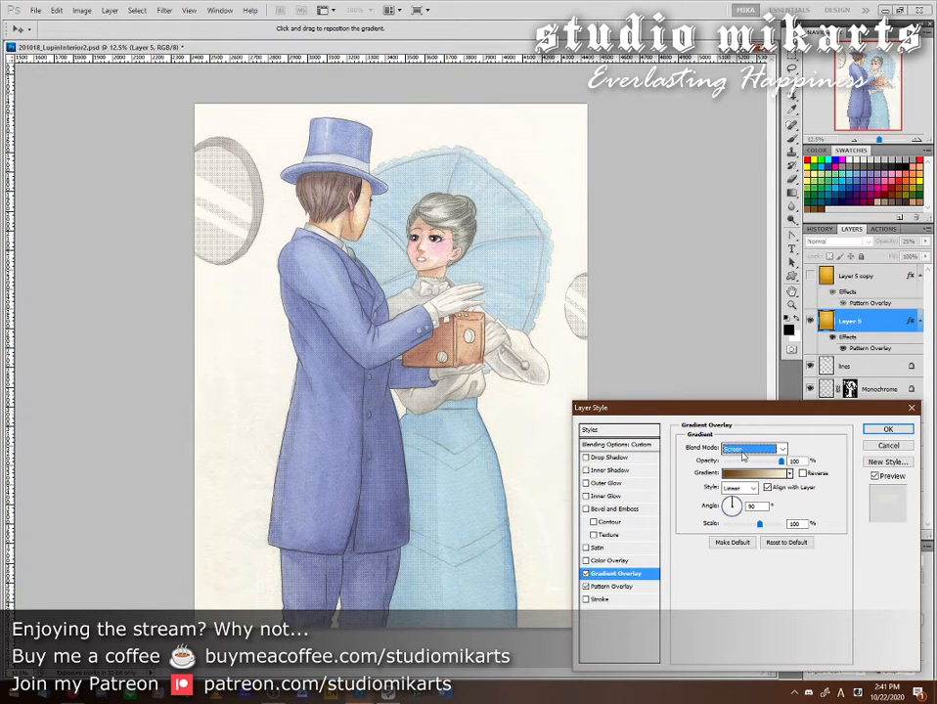
pyautogui.press('Up')
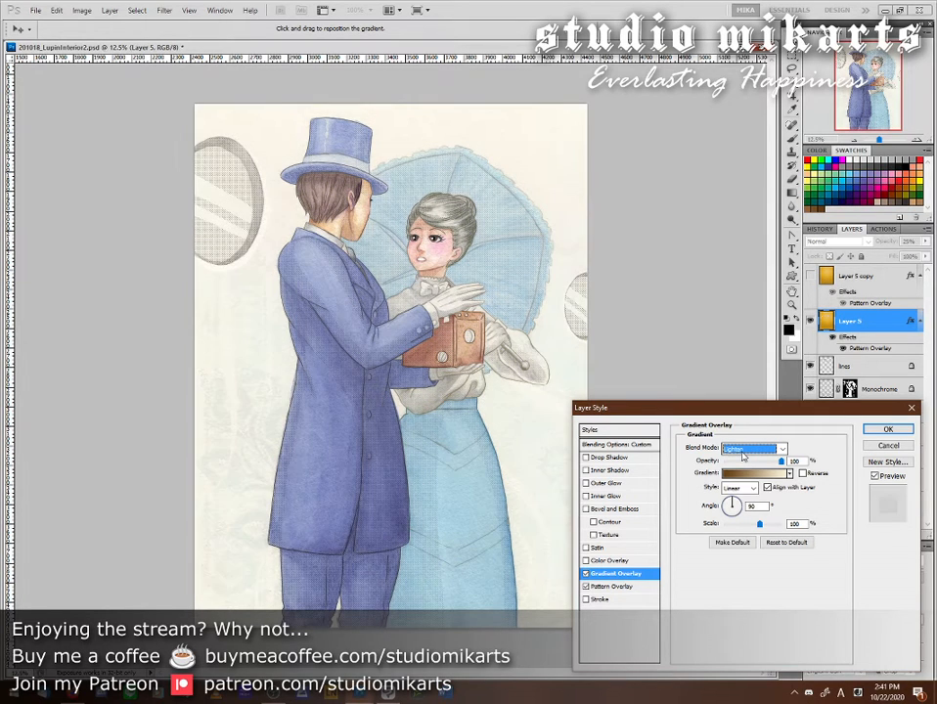
pyautogui.press('Up')
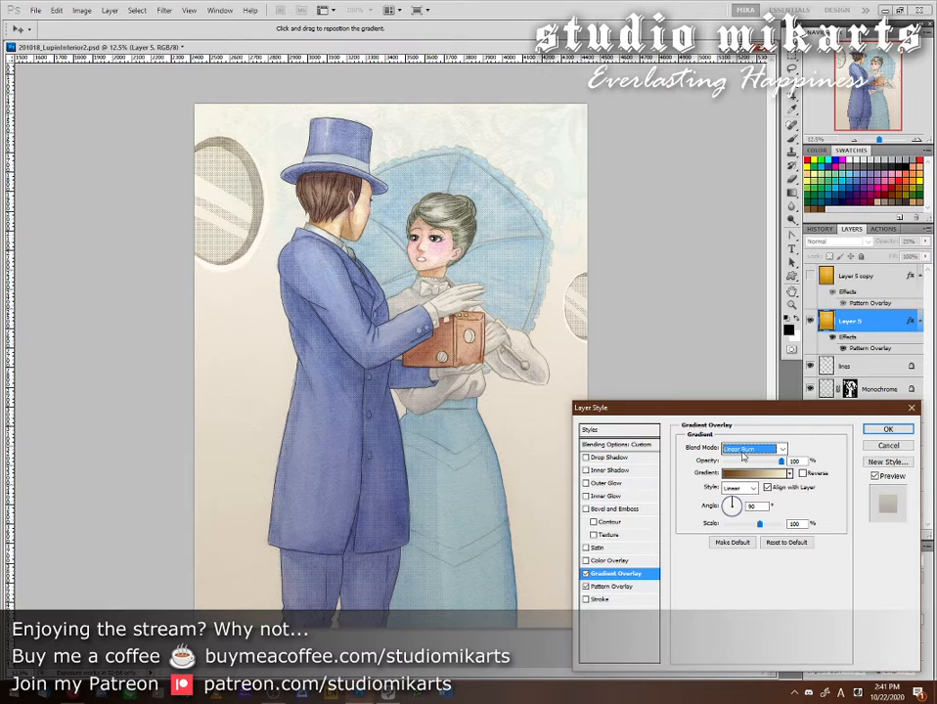
pyautogui.press('Up')
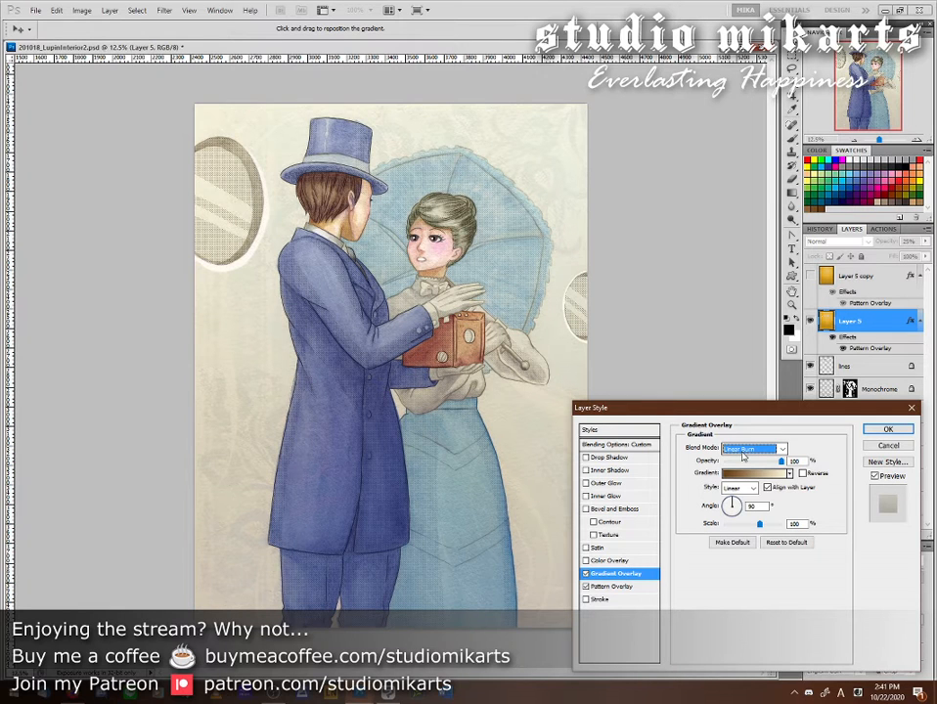
pyautogui.press('Up')
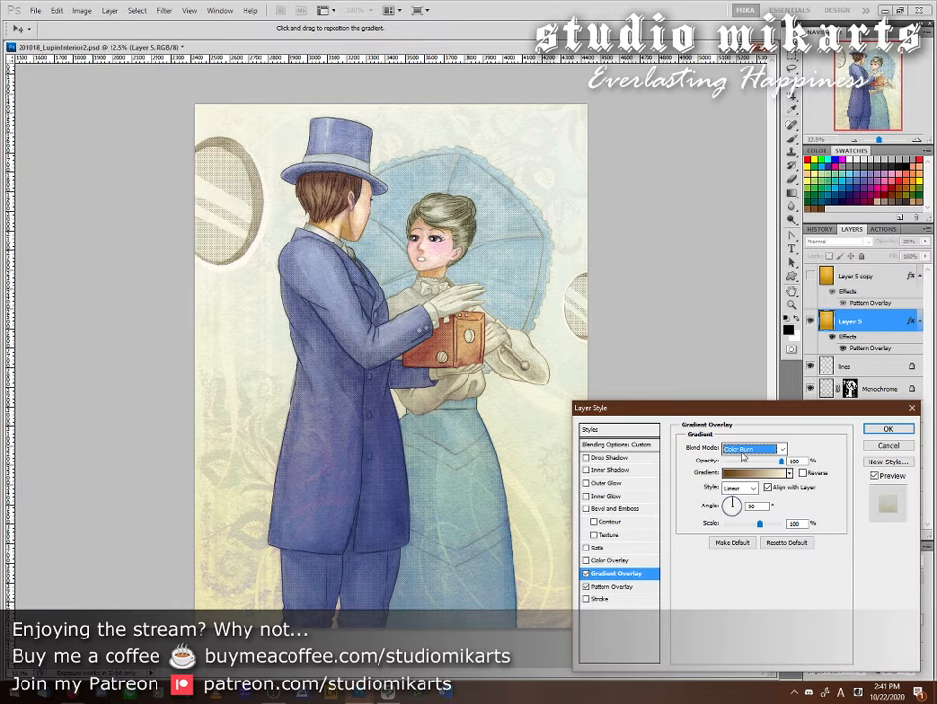
pyautogui.press('Up')
pyautogui.press('Down')
pyautogui.press('Up')
pyautogui.press('Up')
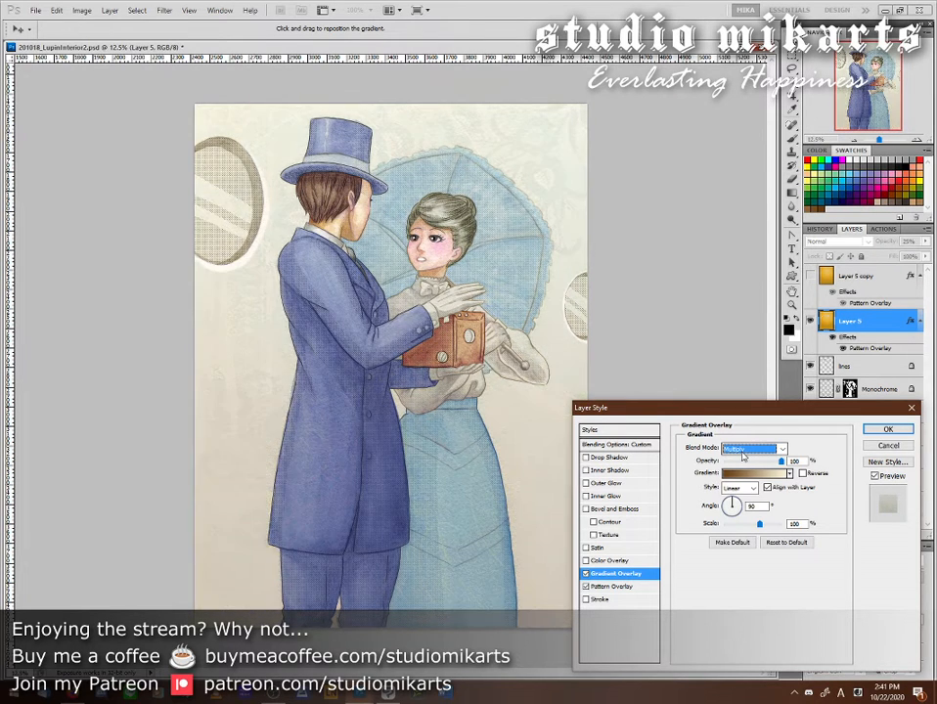
pyautogui.press('Up')
pyautogui.press('Up')
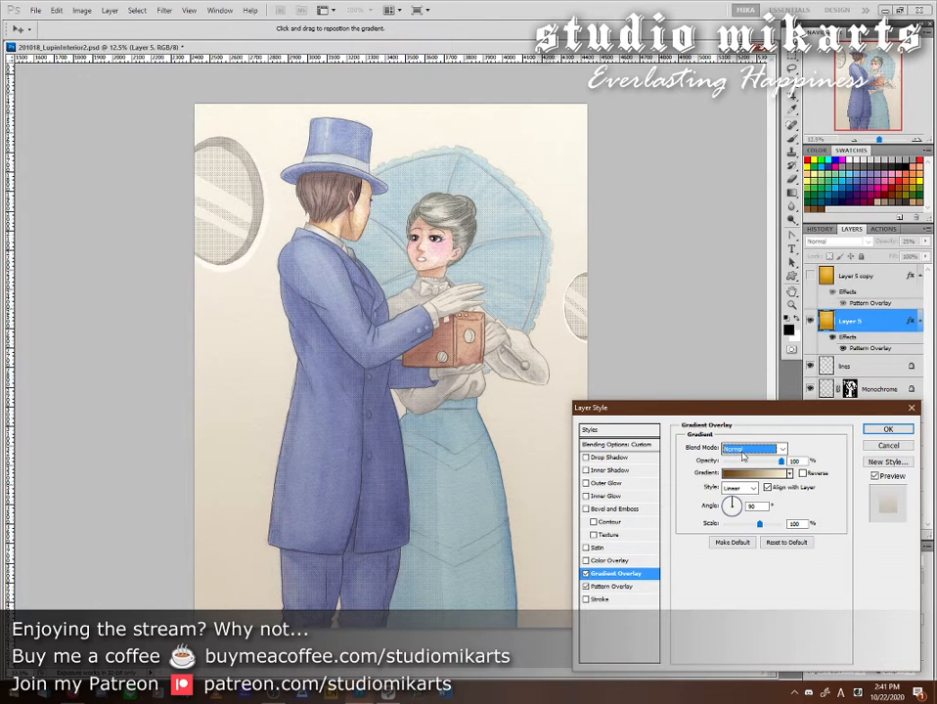
pyautogui.click(780, 449)
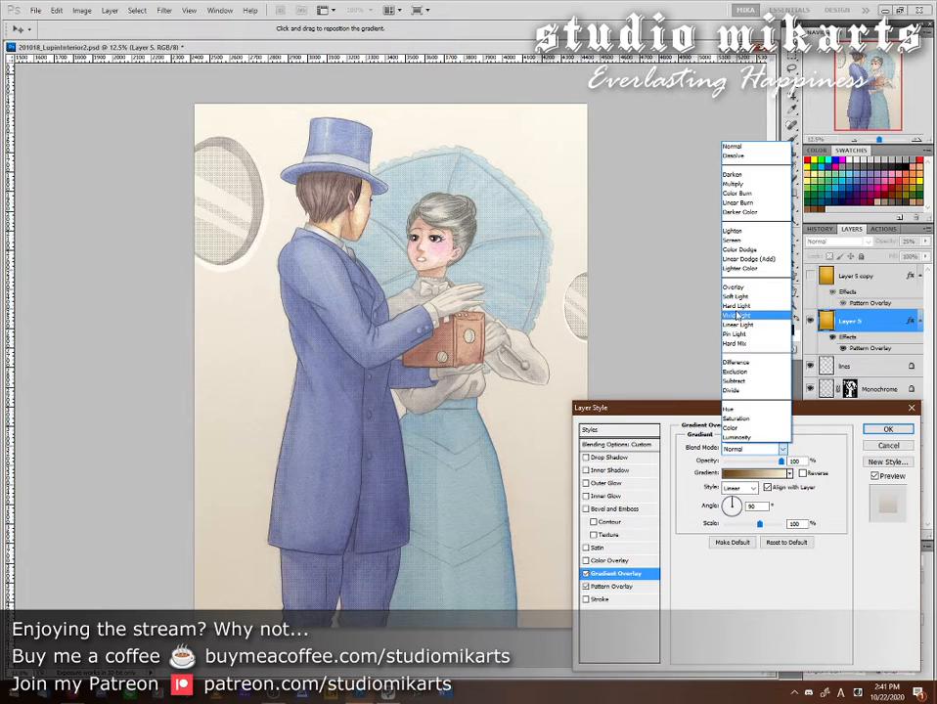
pyautogui.click(744, 306)
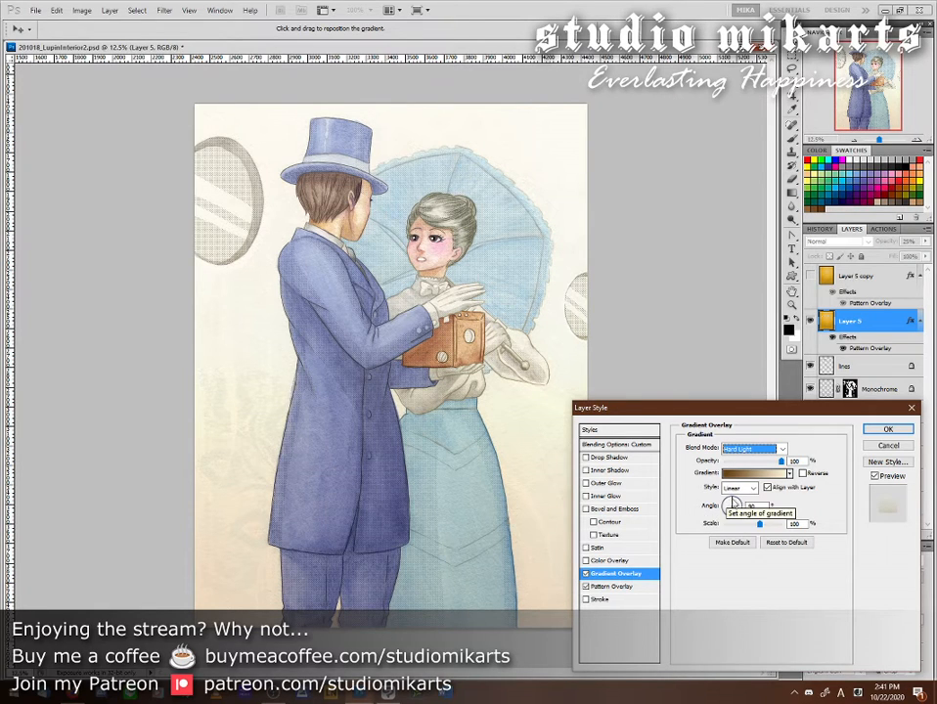
# - Try tilting the overlay's gradient, set its angle to 90° and increase its scale to 150%
pyautogui.moveTo(734, 502); pyautogui.dragTo(741, 502)
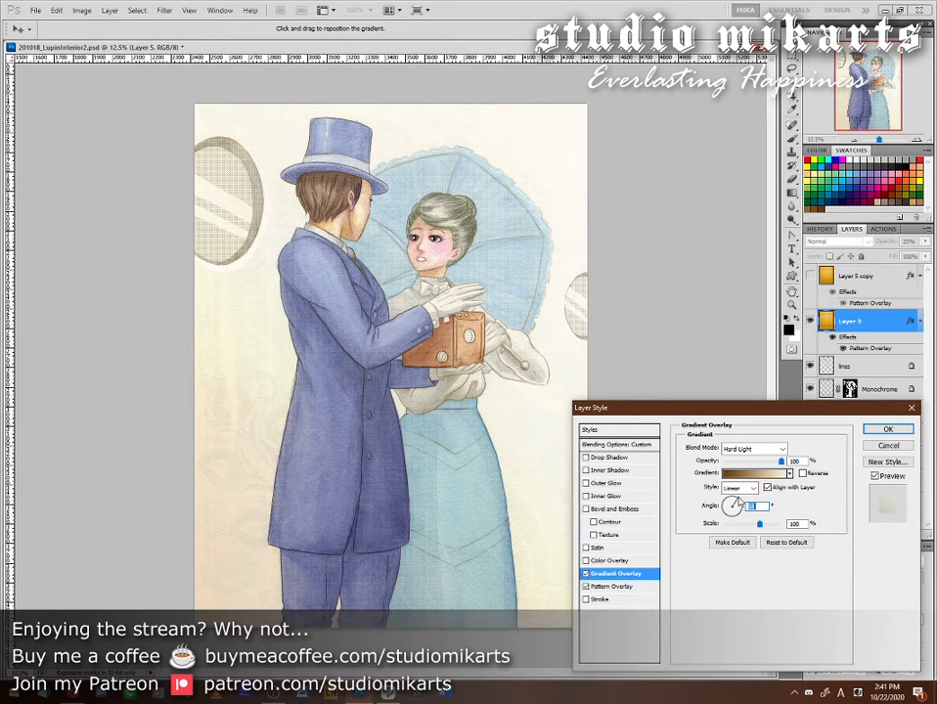
pyautogui.moveTo(741, 502); pyautogui.dragTo(729, 504)
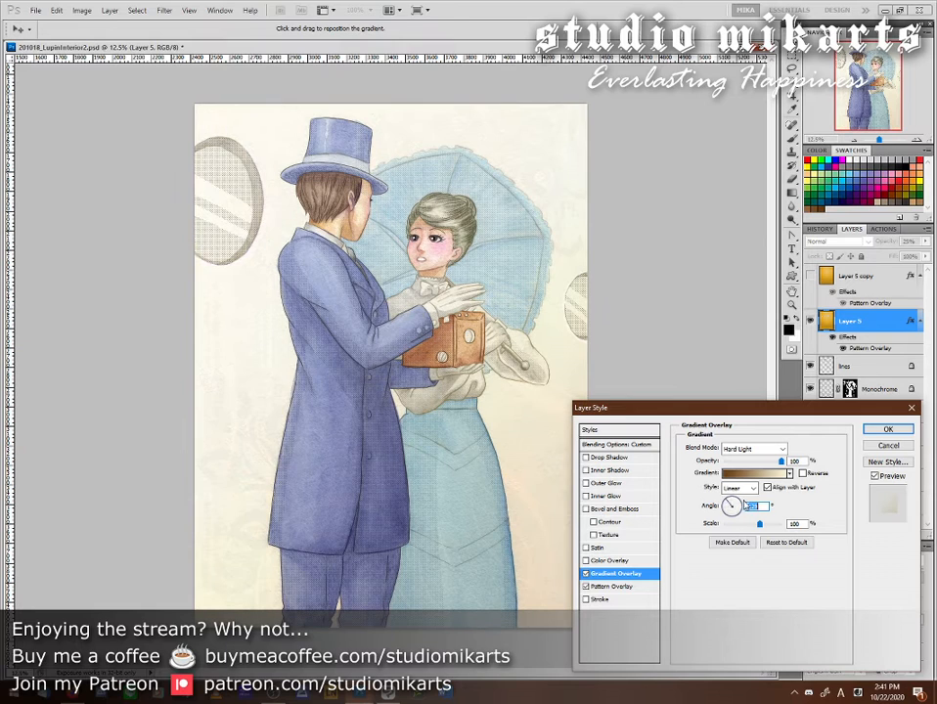
pyautogui.write('90')
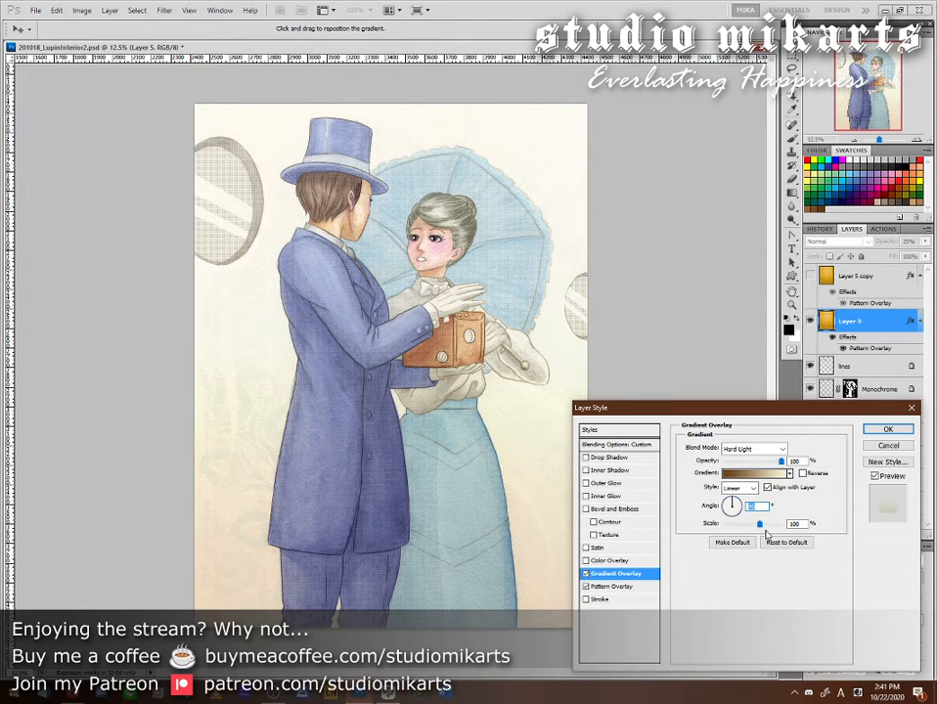
pyautogui.moveTo(761, 526); pyautogui.dragTo(863, 520)
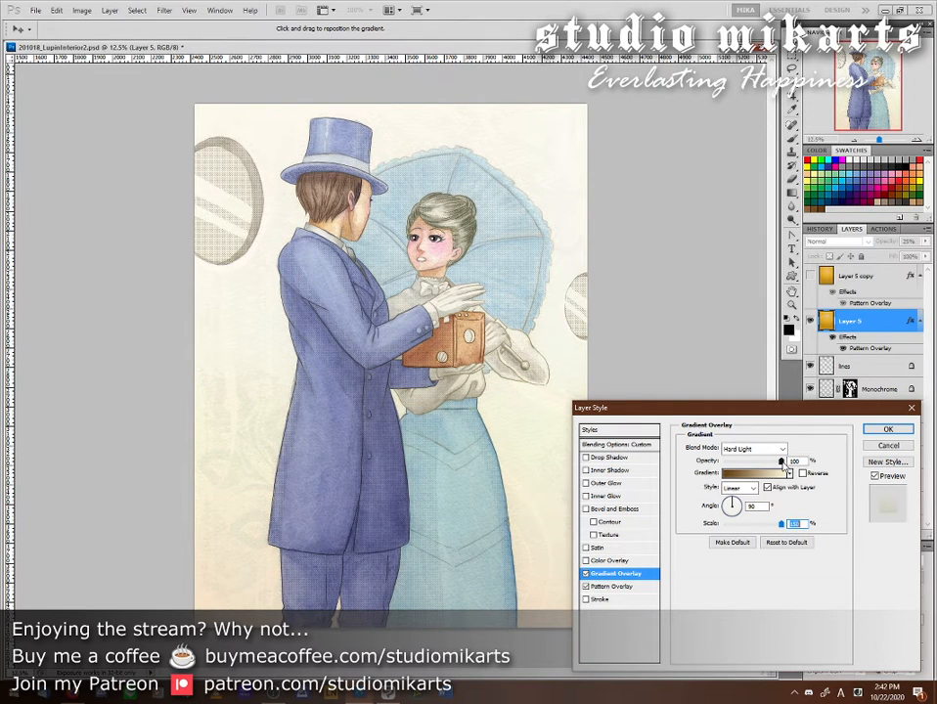
pyautogui.moveTo(782, 463)
pyautogui.mouseDown()
pyautogui.moveTo(749, 475)
pyautogui.moveTo(791, 473)
pyautogui.mouseUp()
# - Edit the overlay's gradient, set the opacity of its end stop to 50% and accept the change
pyautogui.click(791, 475)
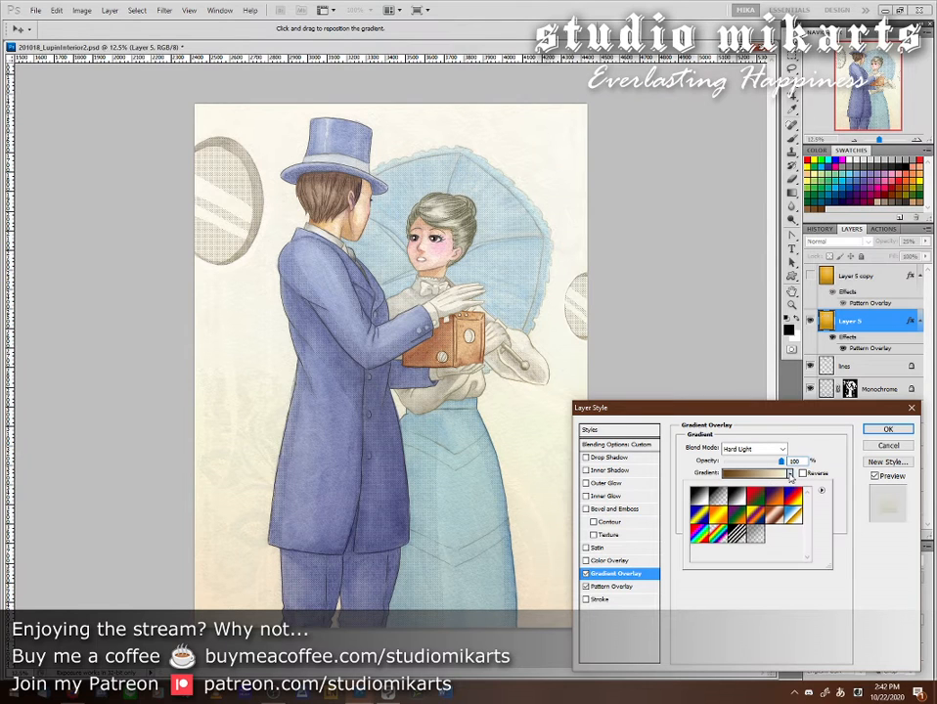
pyautogui.click(791, 475)
pyautogui.click(758, 474)
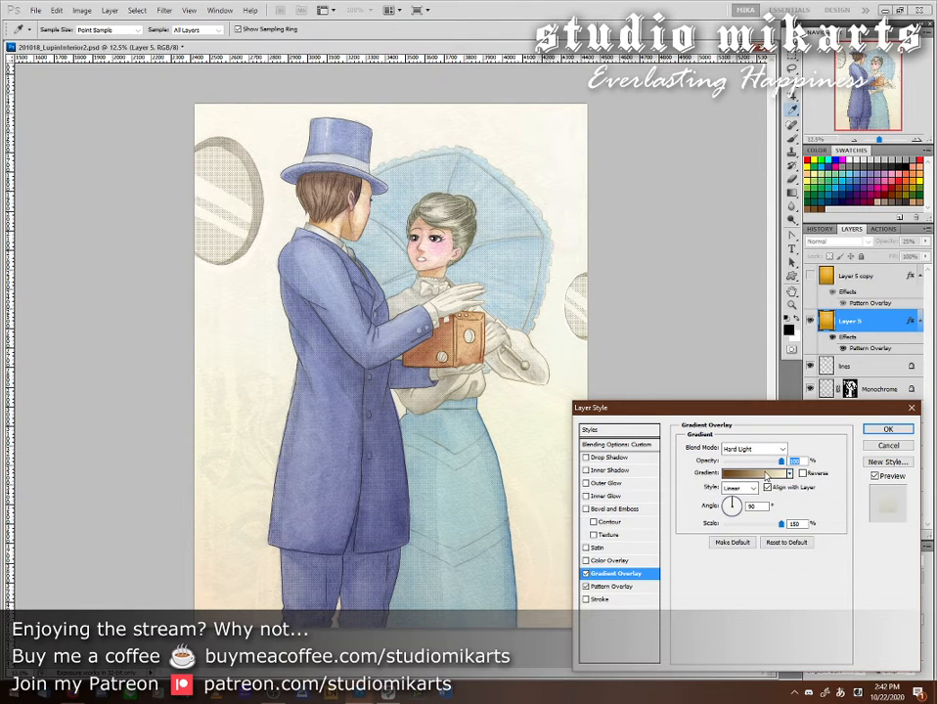
pyautogui.click(828, 520)
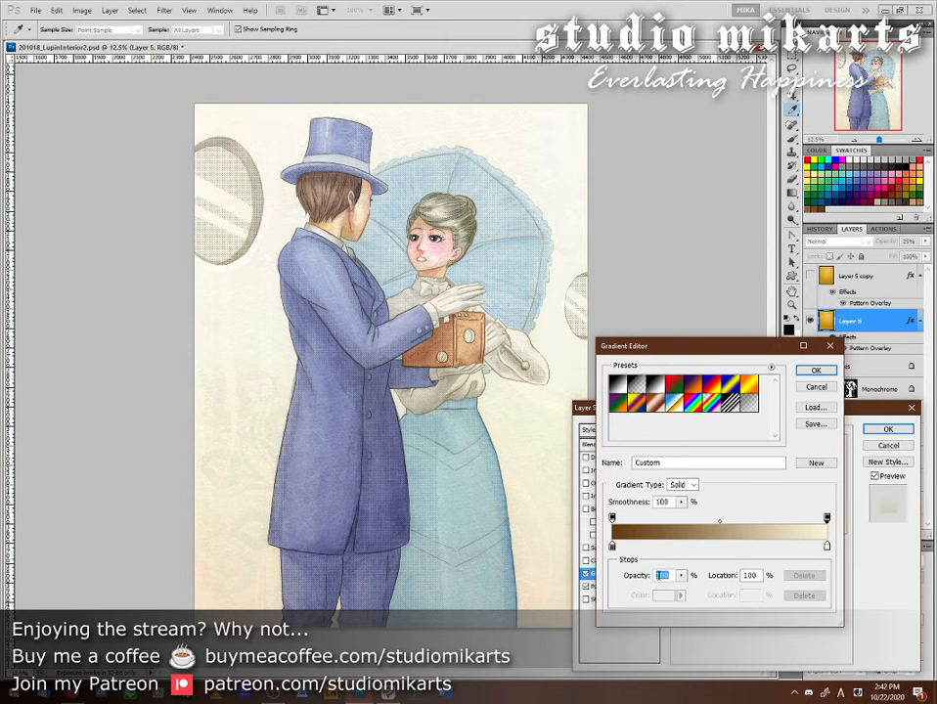
pyautogui.write('50')
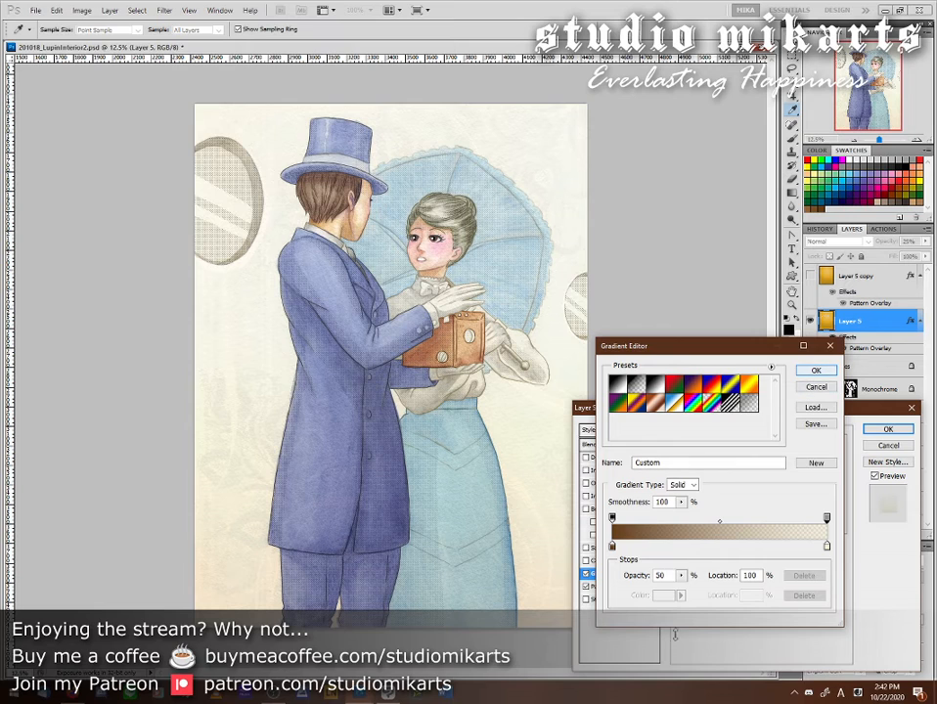
pyautogui.click(815, 373)
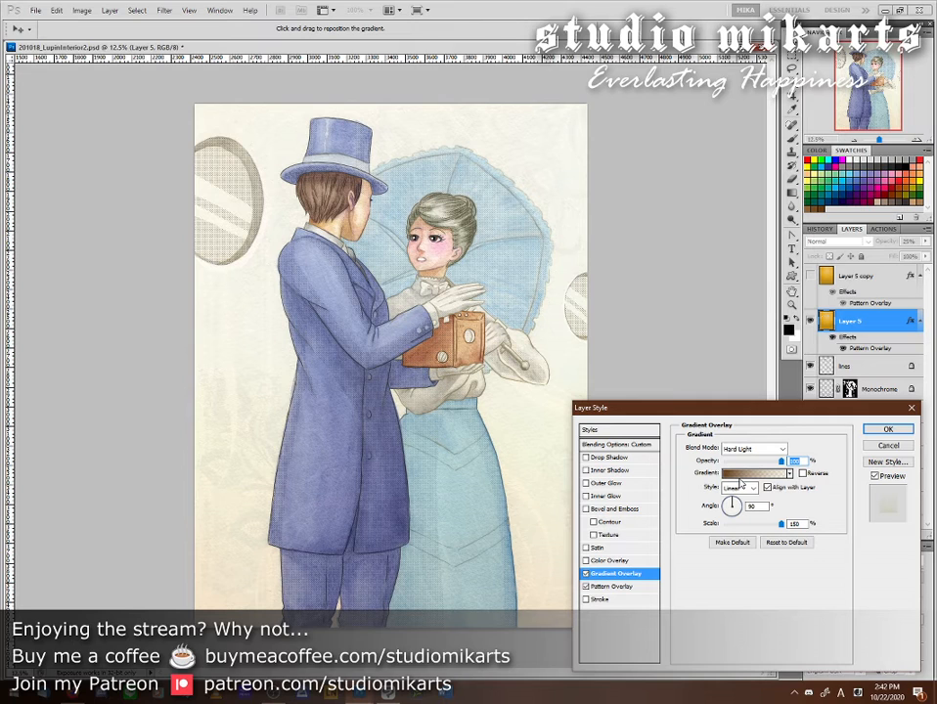
# - Compare the illustration with and without the new overlay settings and apply the layer style to Layer 5
pyautogui.click(874, 477)
pyautogui.click(875, 476)
pyautogui.click(876, 478)
pyautogui.click(876, 478)
pyautogui.click(875, 477)
pyautogui.click(875, 478)
pyautogui.click(876, 477)
pyautogui.click(875, 478)
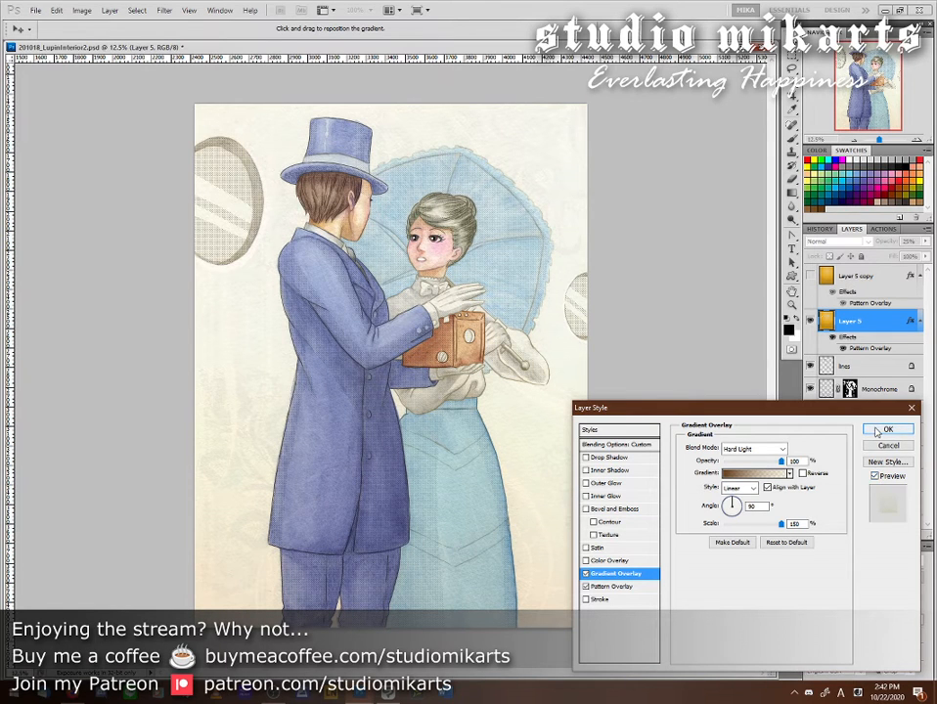
pyautogui.click(878, 431)
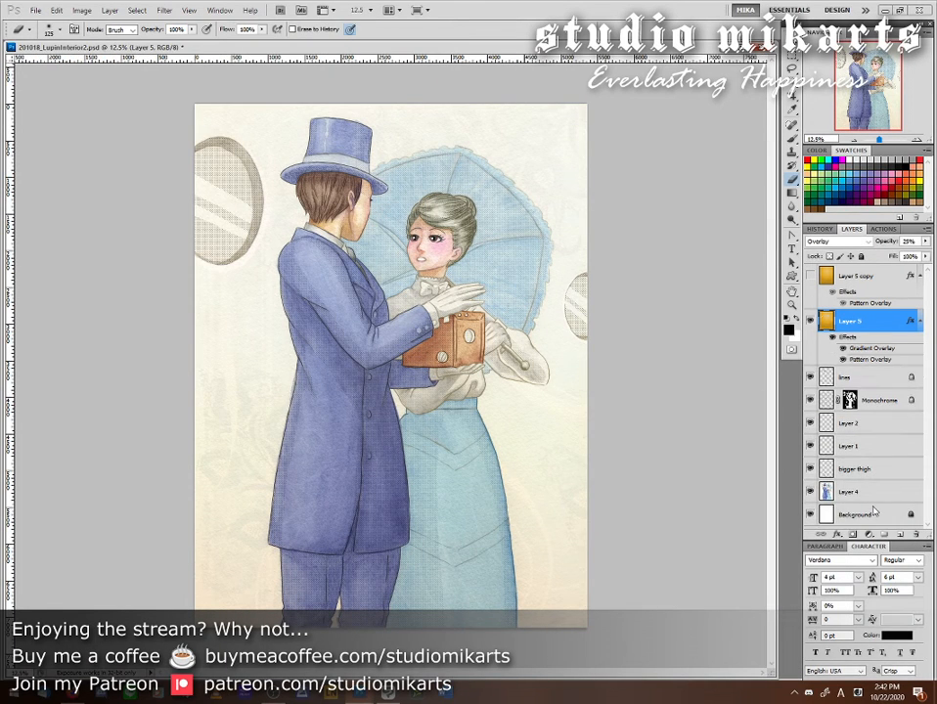